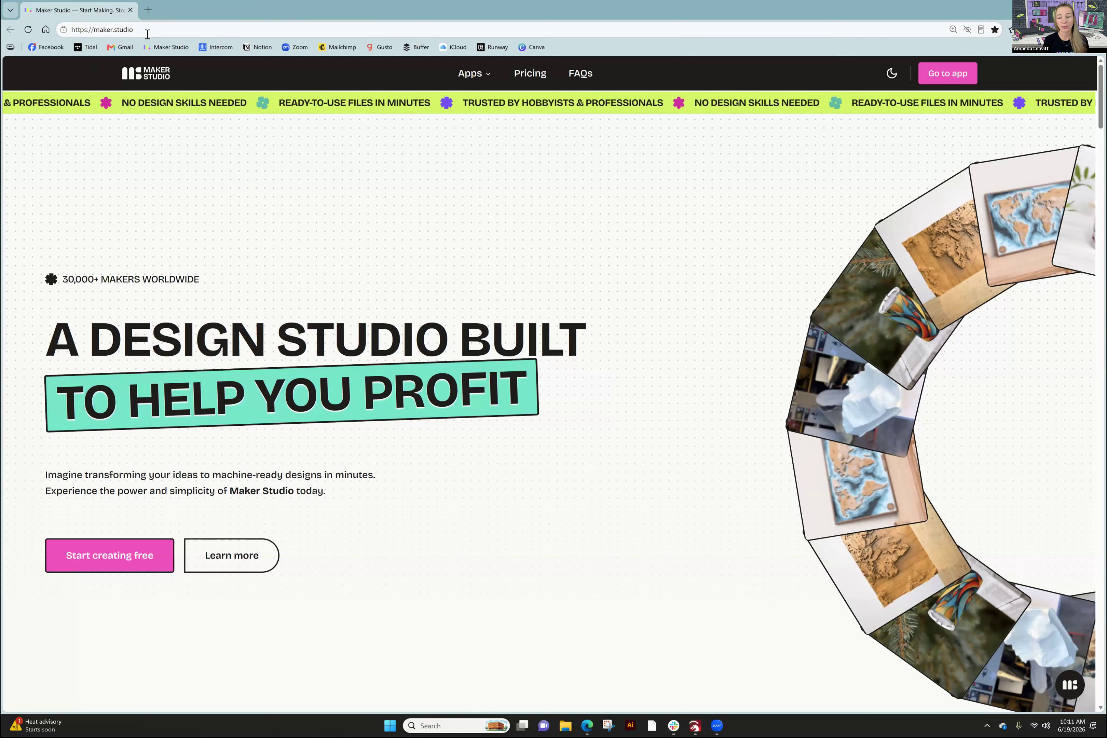
left_click(113, 33)
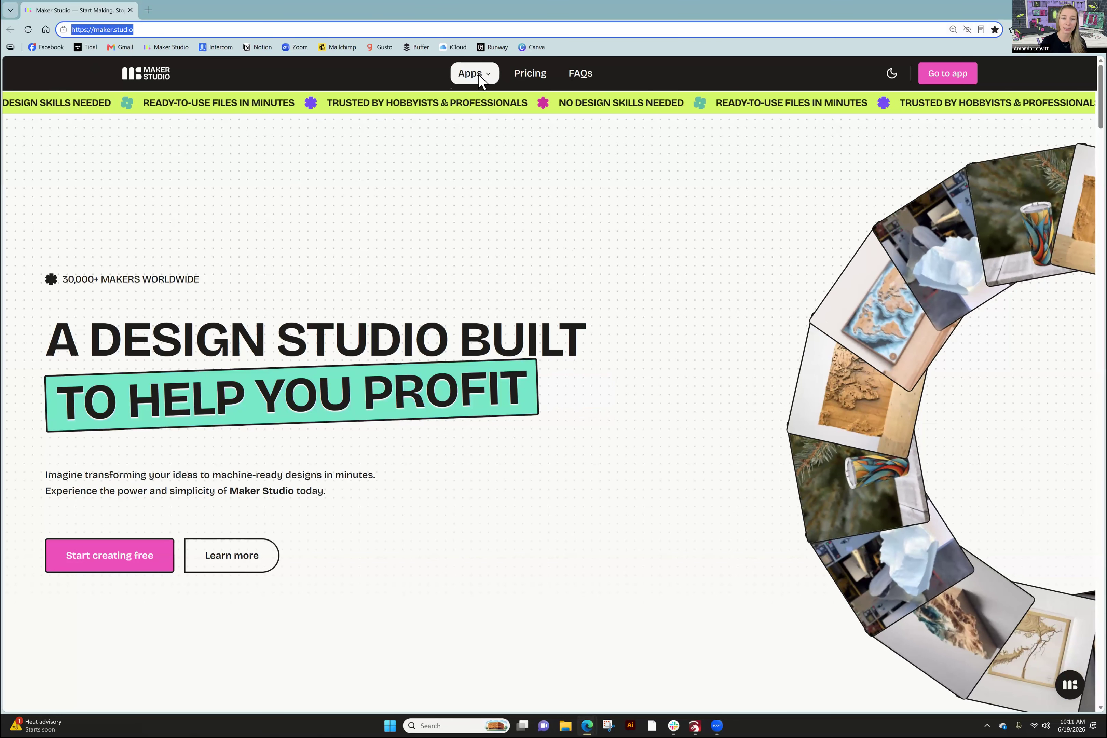
left_click(480, 76)
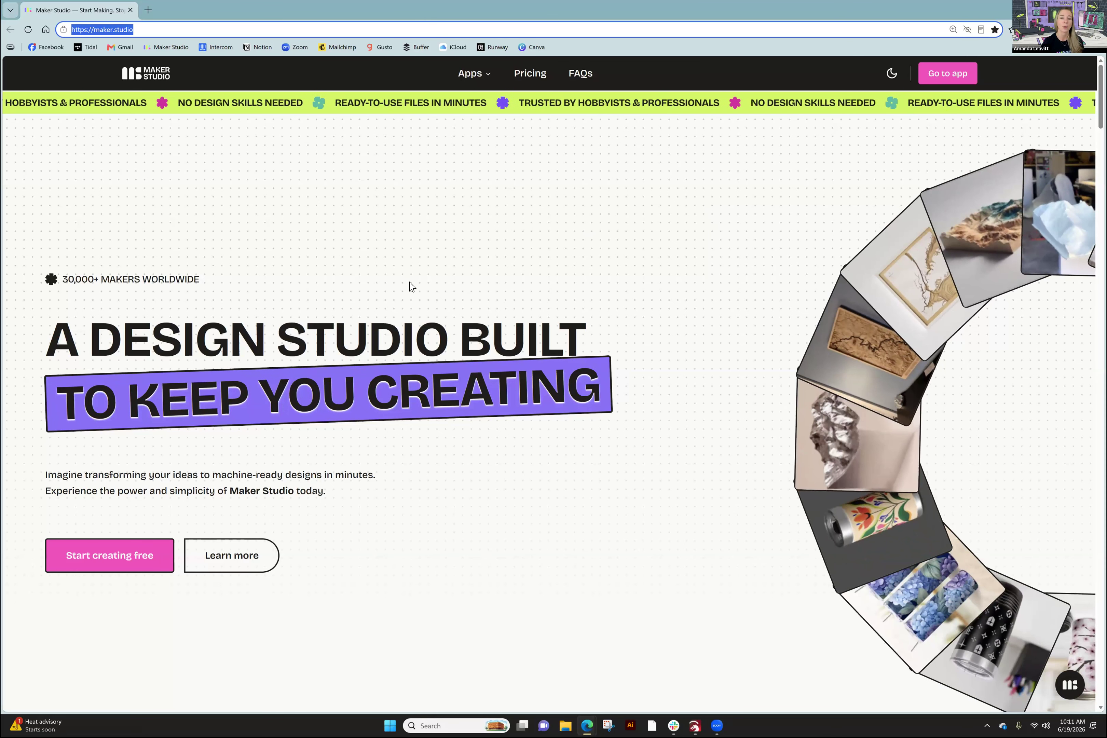
- Read through the Layered Maps description, then bring up the Apps menu of Maker Studio apps
scroll(589, 264, "down", 20)
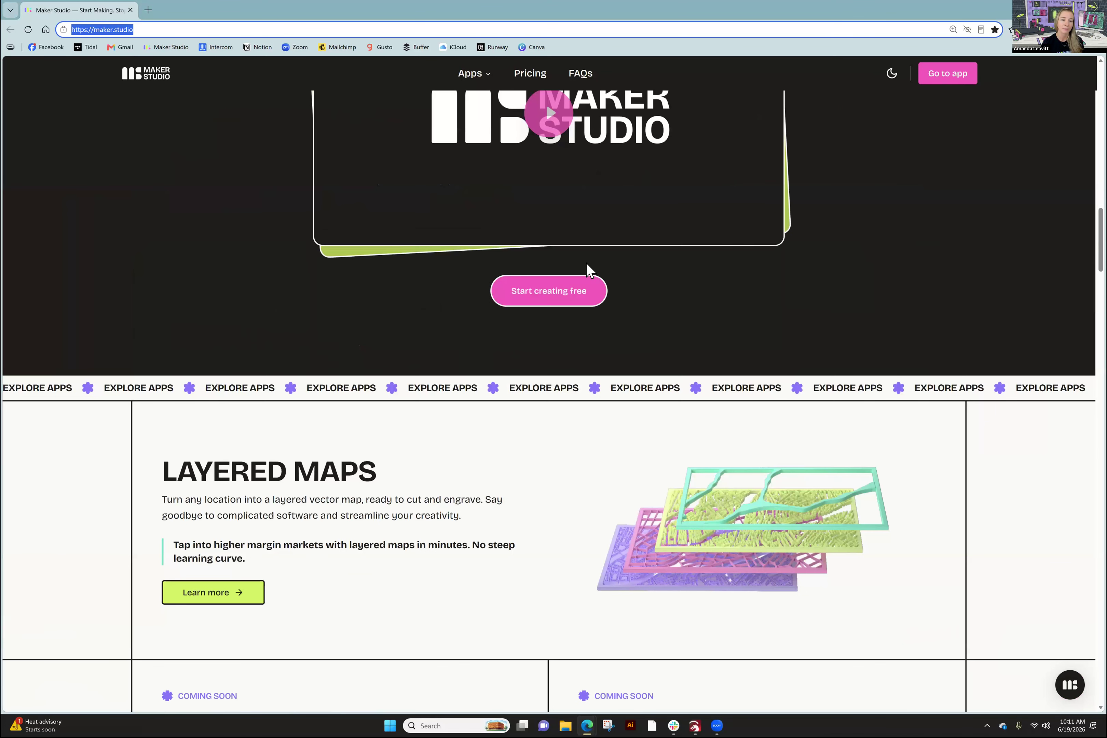
scroll(587, 265, "down", 5)
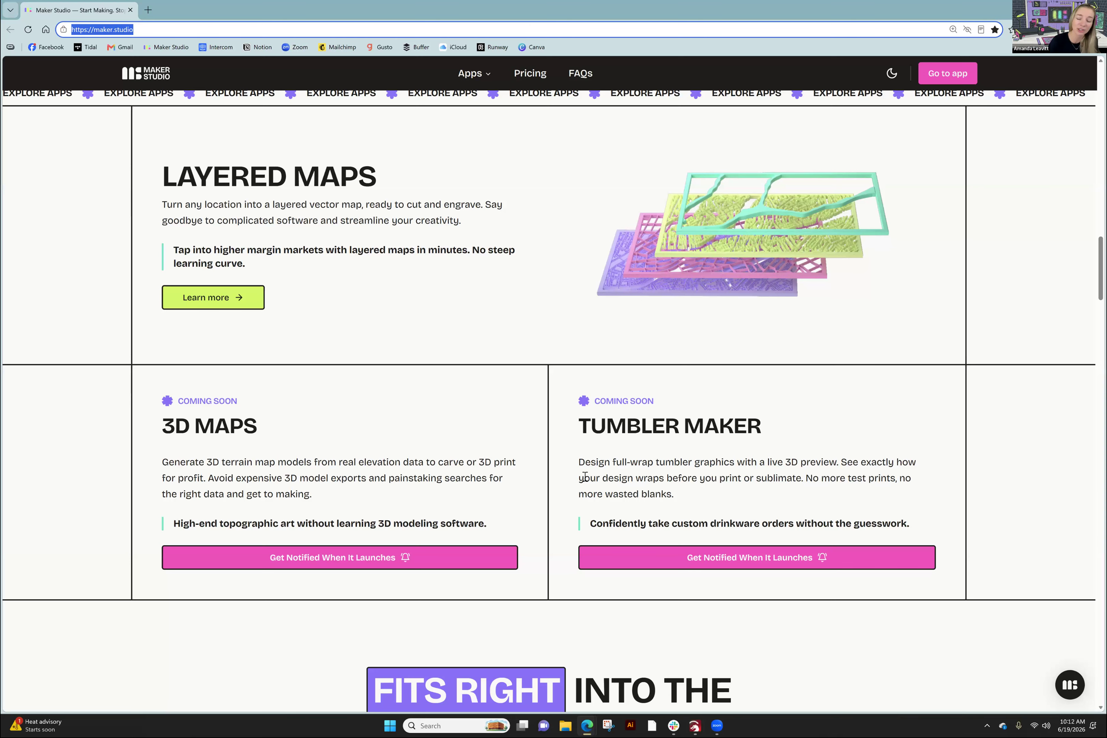
scroll(682, 337, "up", 15)
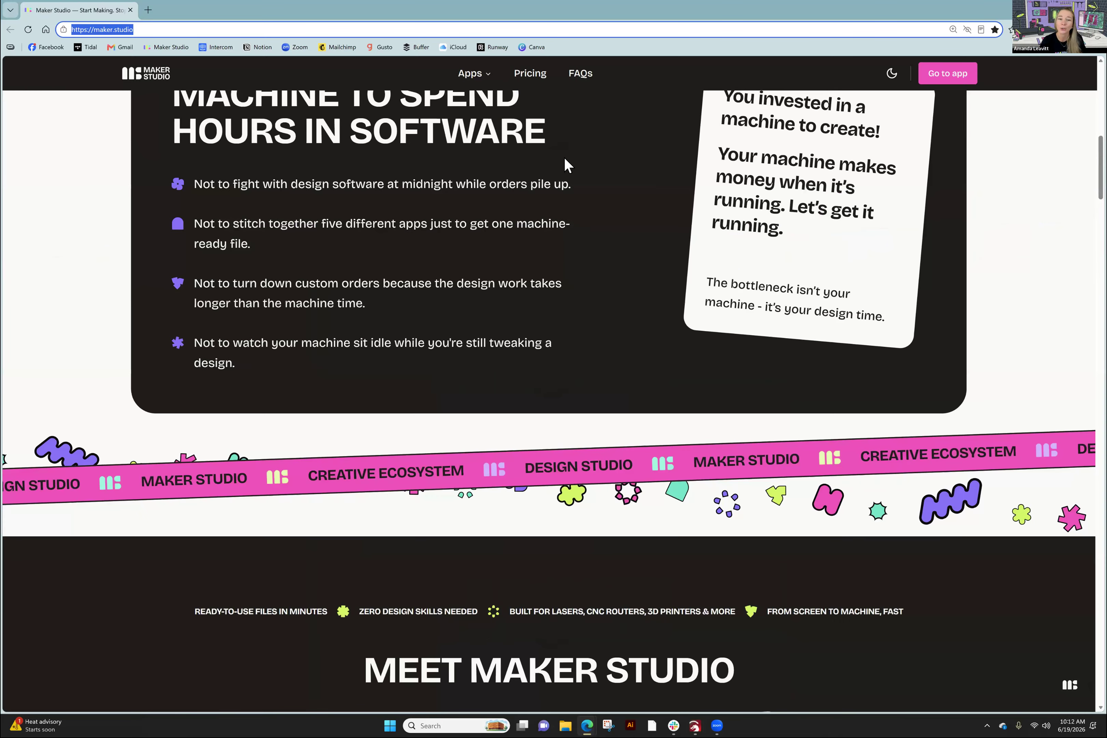
scroll(471, 72, "up", 10)
left_click(471, 73)
- Open Layered Map Maker and browse the 65 saved projects on the Projects page
left_click(490, 130)
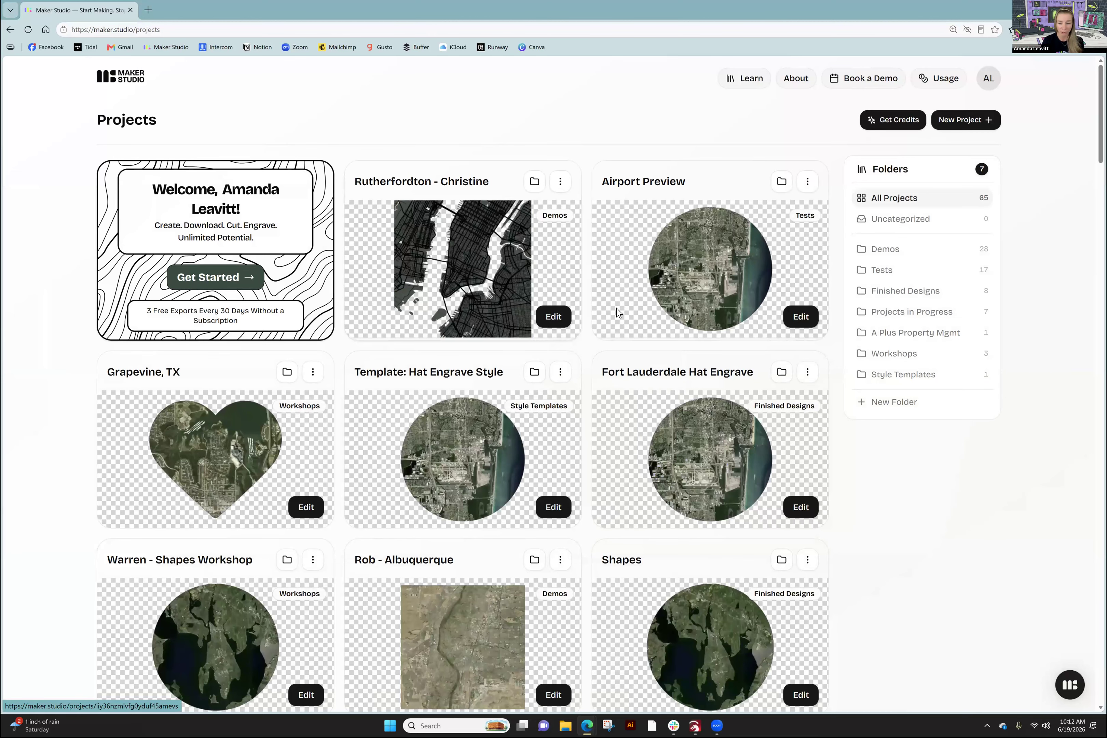
scroll(627, 353, "down", 1)
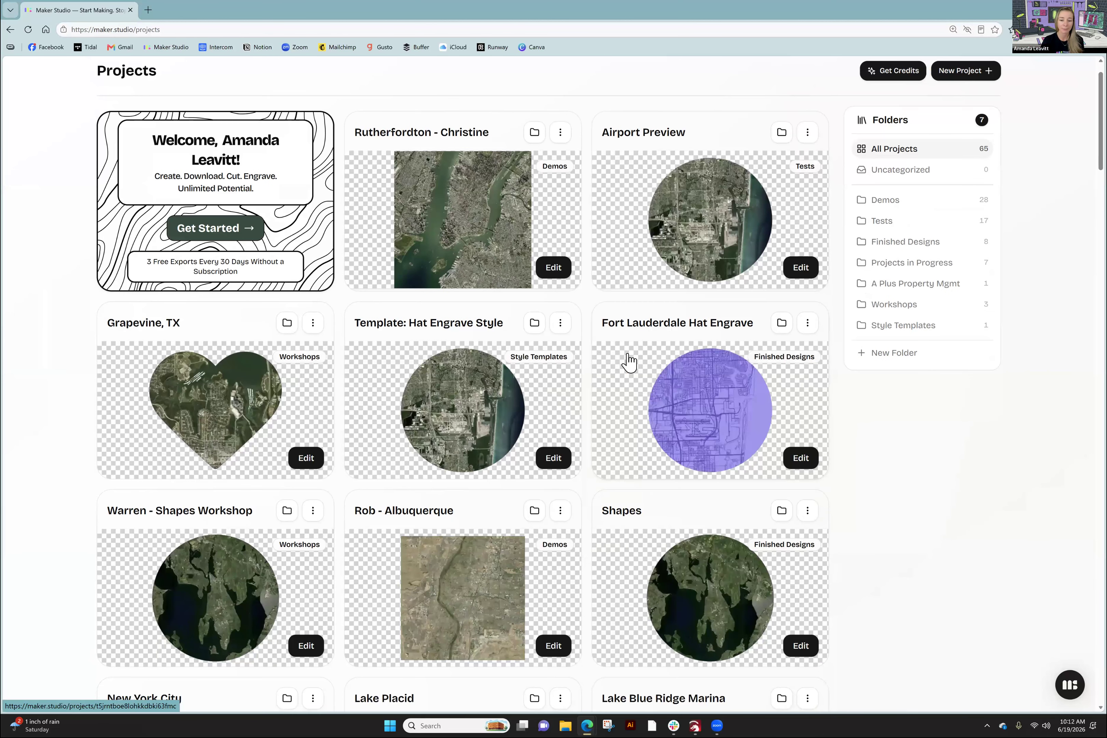
scroll(625, 362, "down", 5)
scroll(617, 374, "down", 5)
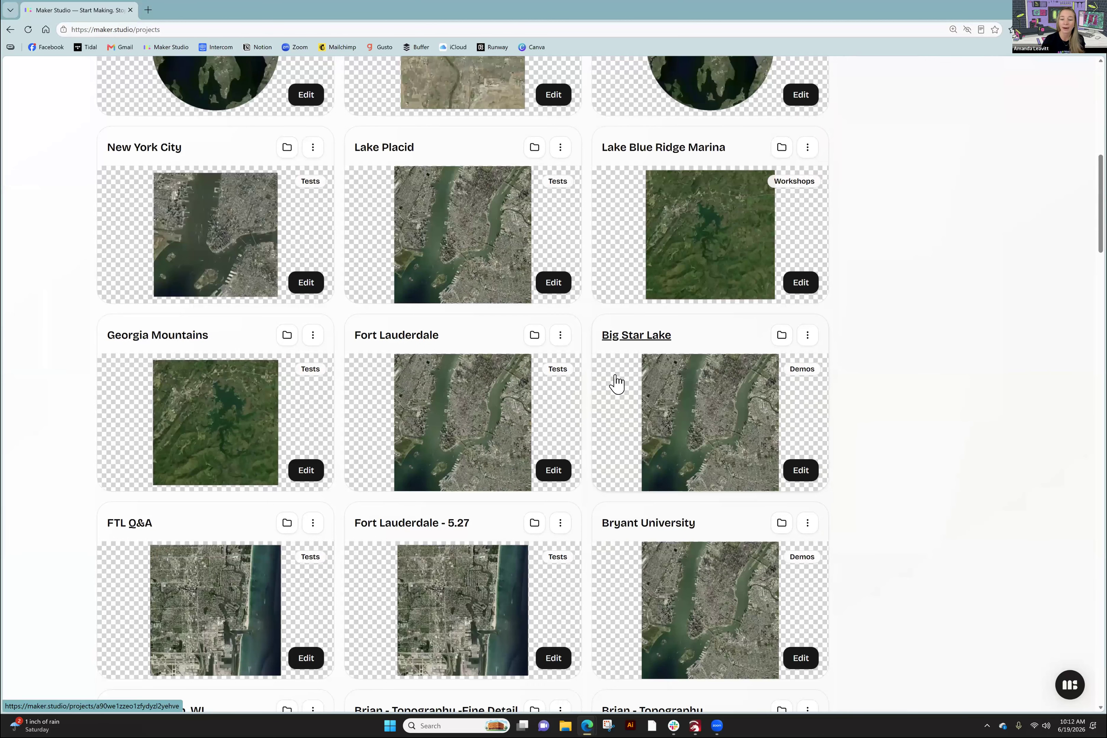
scroll(615, 388, "down", 15)
scroll(613, 393, "down", 10)
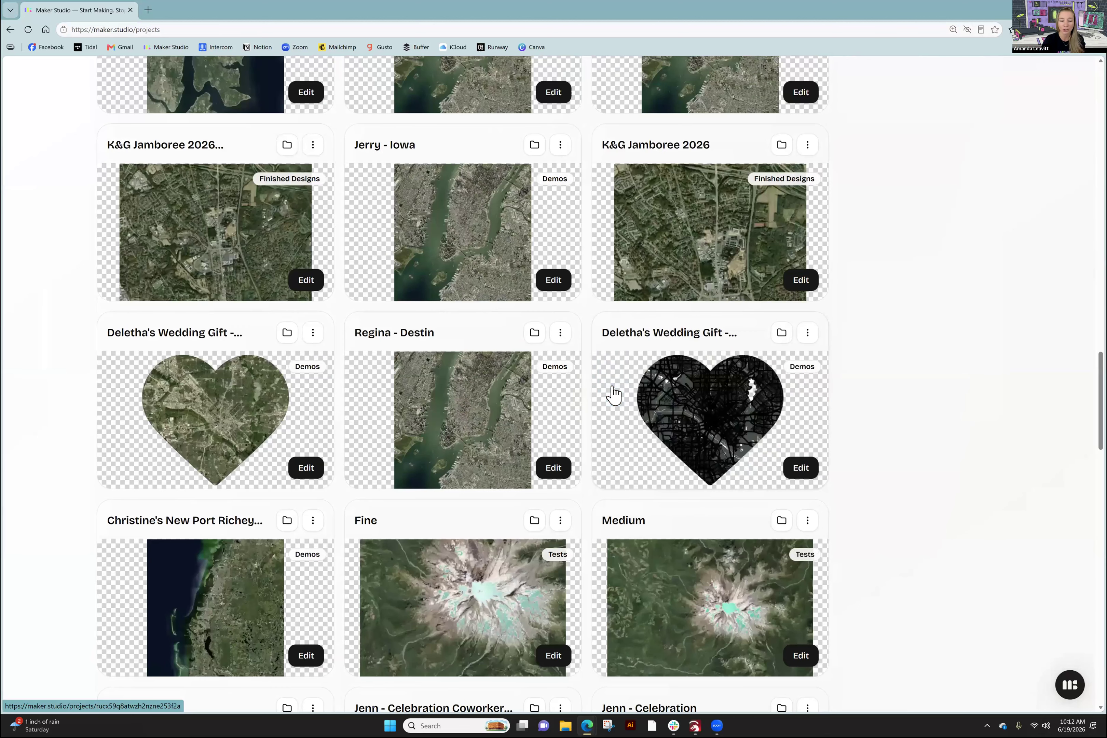
scroll(613, 393, "down", 6)
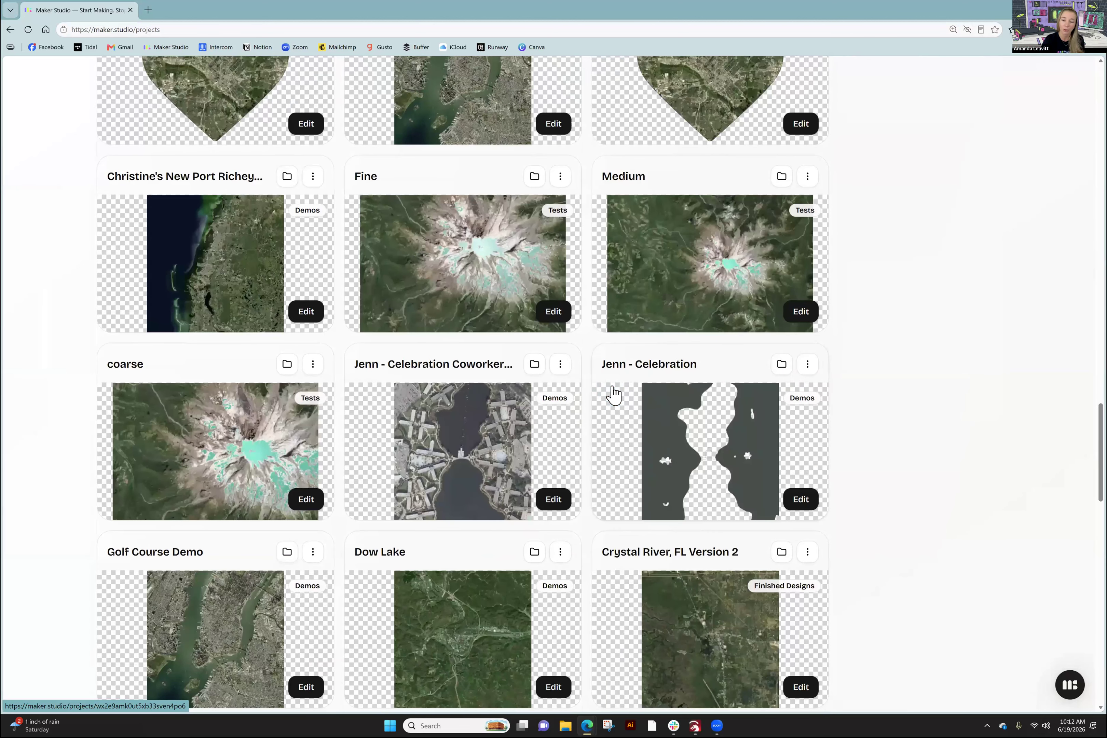
scroll(610, 380, "up", 20)
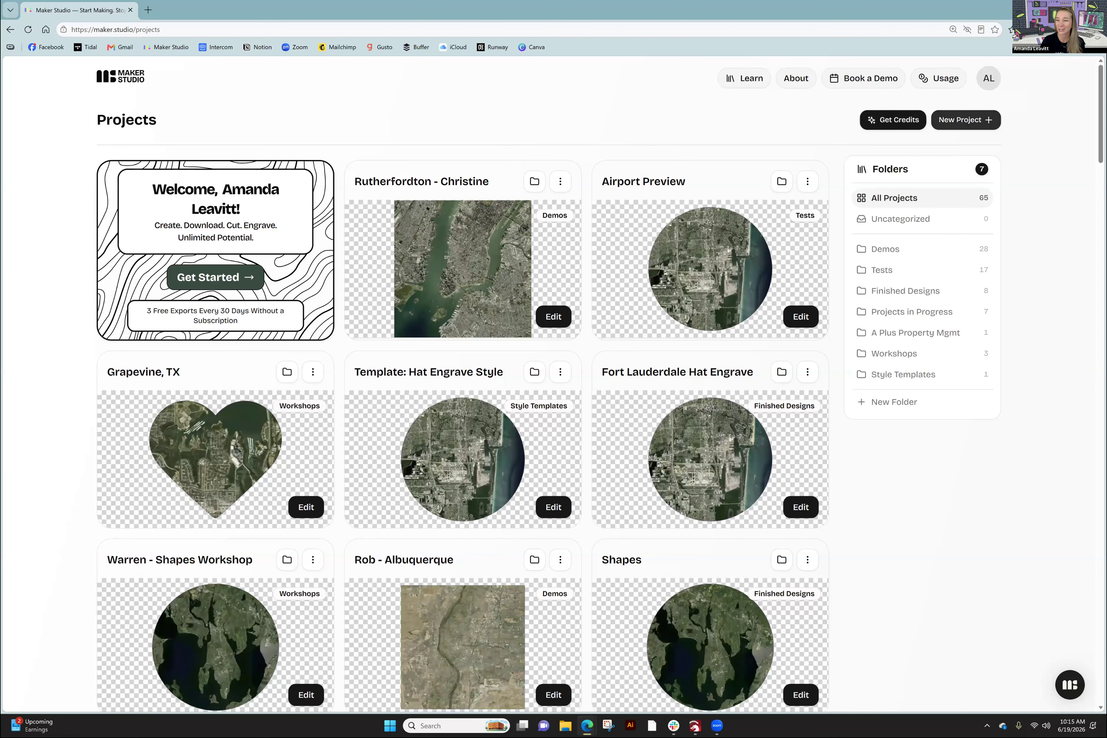
left_click(959, 120)
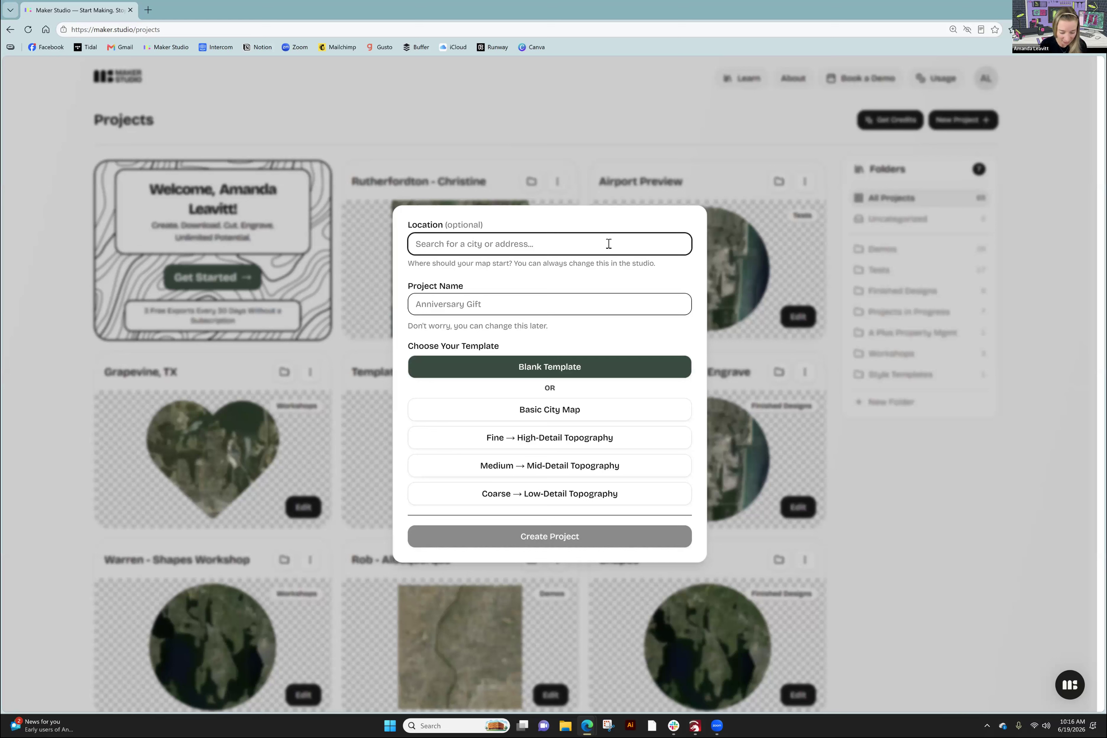
- Create a Basic City Map project named 'Grapevine - Next Level' located in Grapevine, Texas
type("Grape")
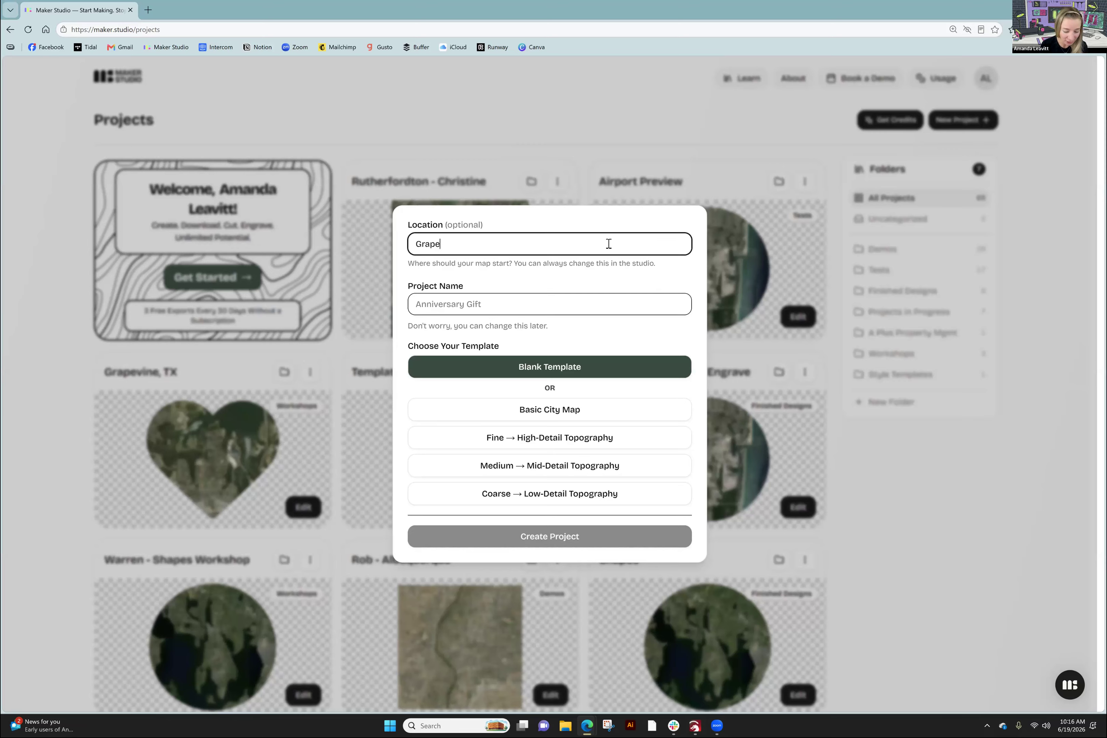
type("vine")
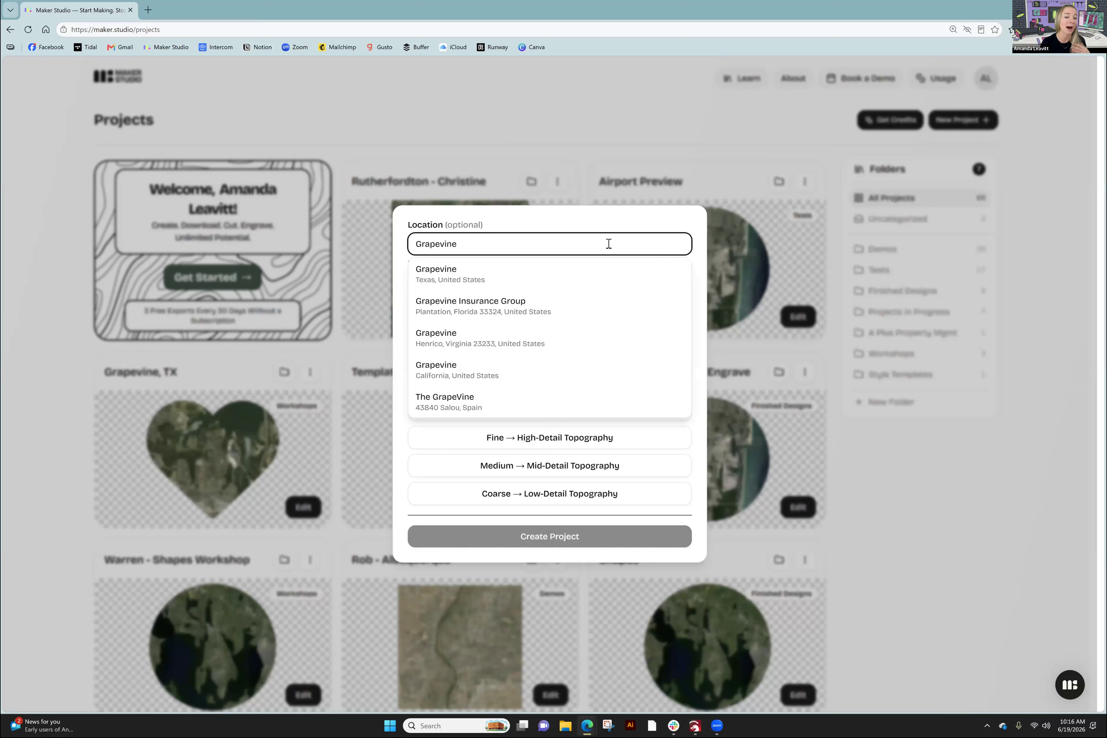
left_click(503, 282)
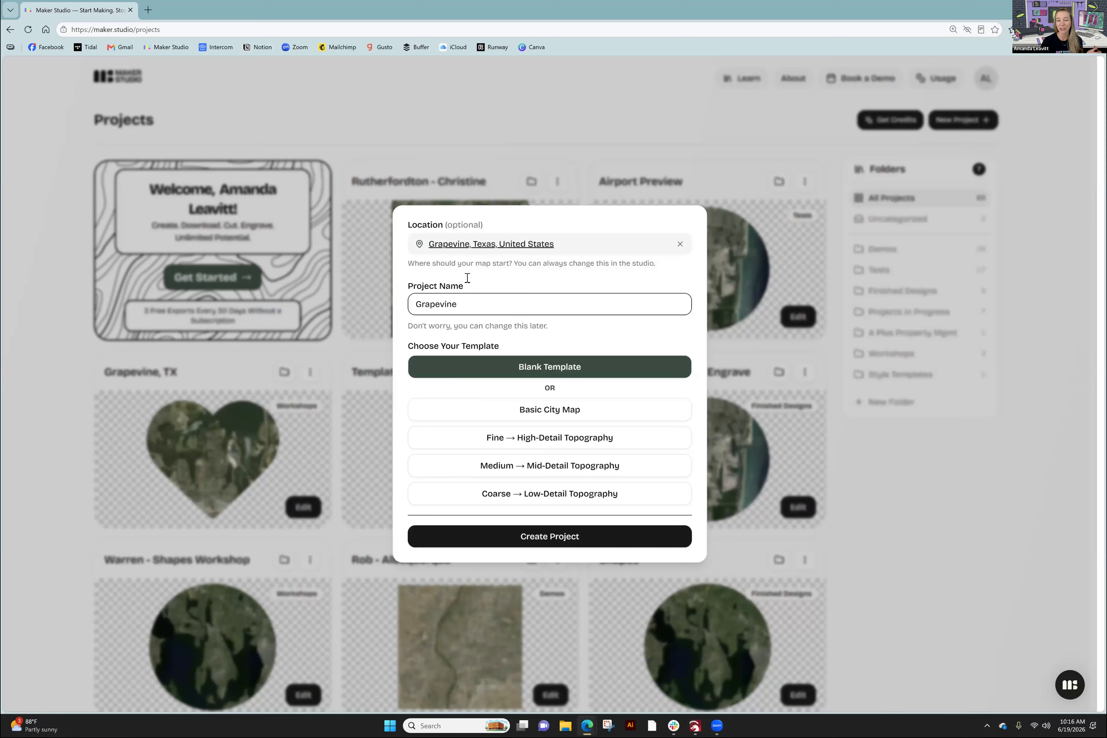
left_click(470, 306)
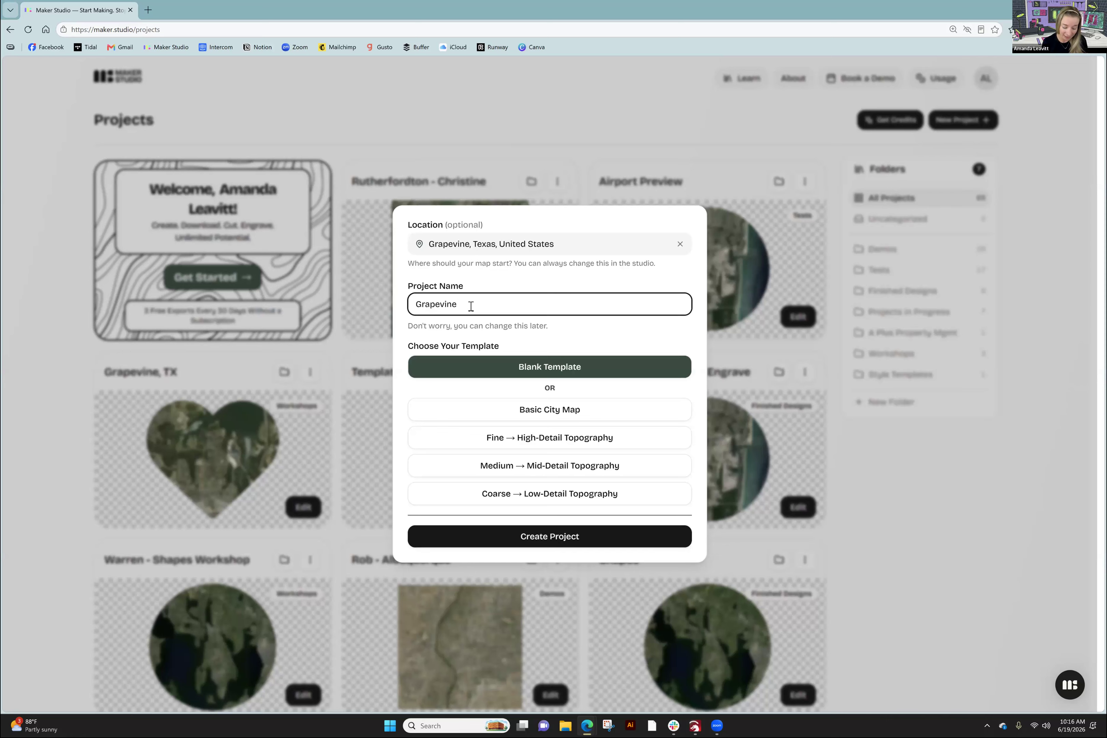
type("-")
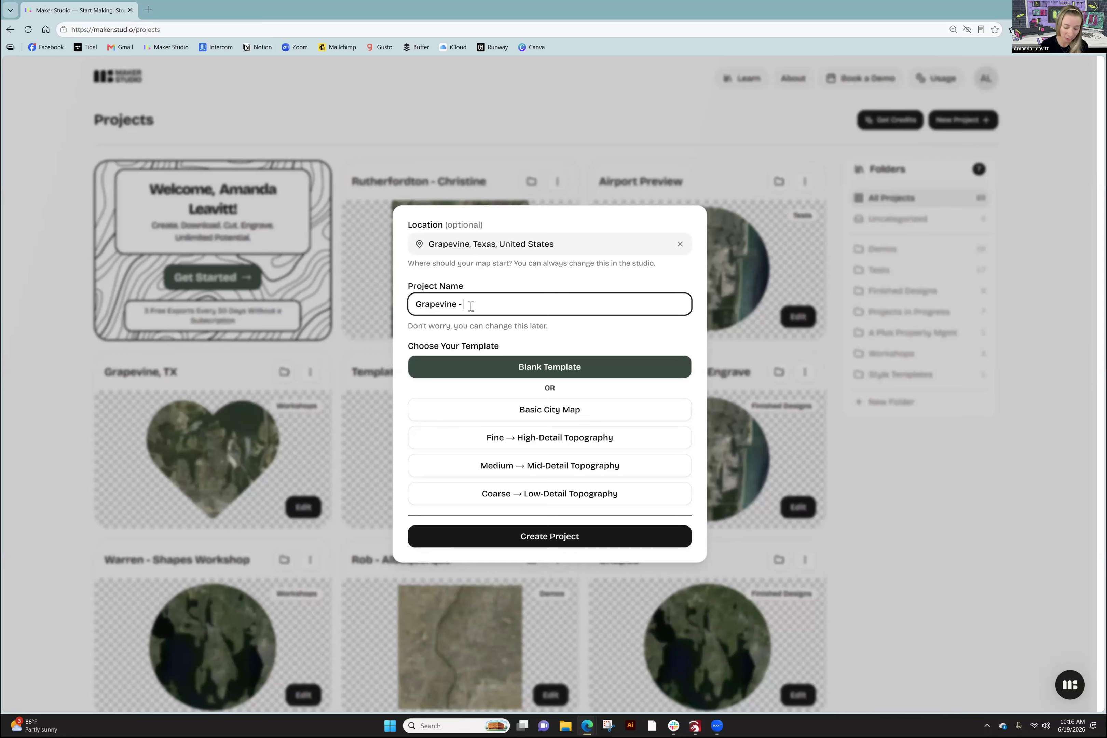
type(" Next Level")
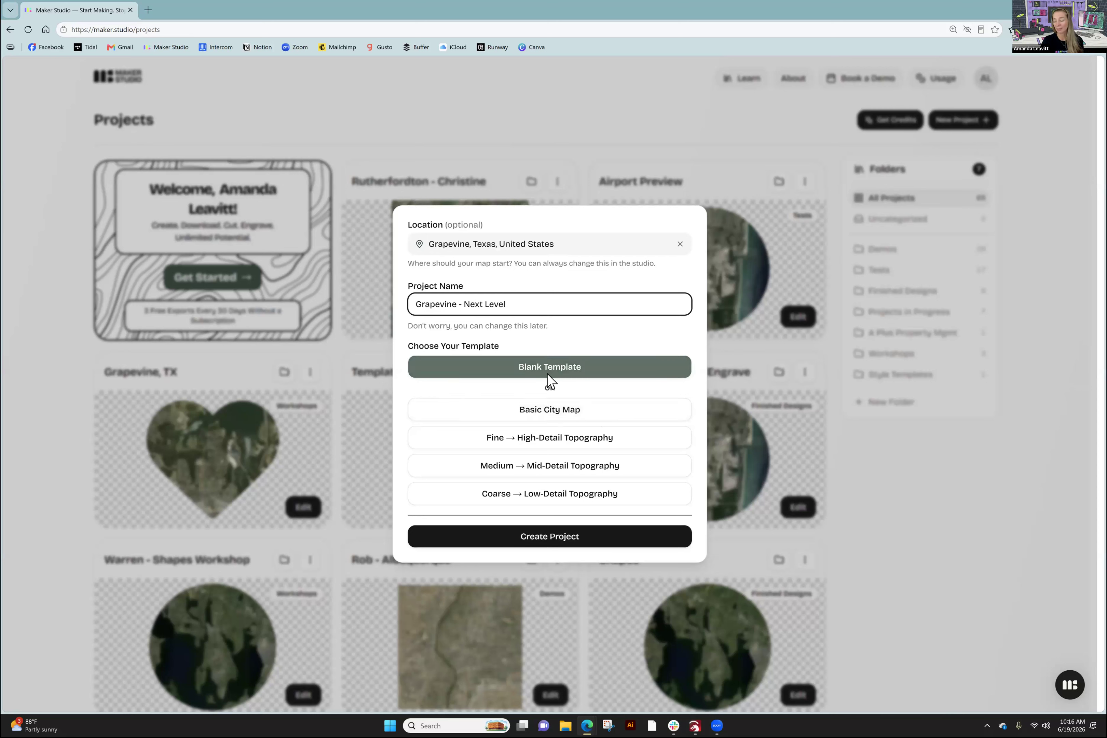
left_click(579, 419)
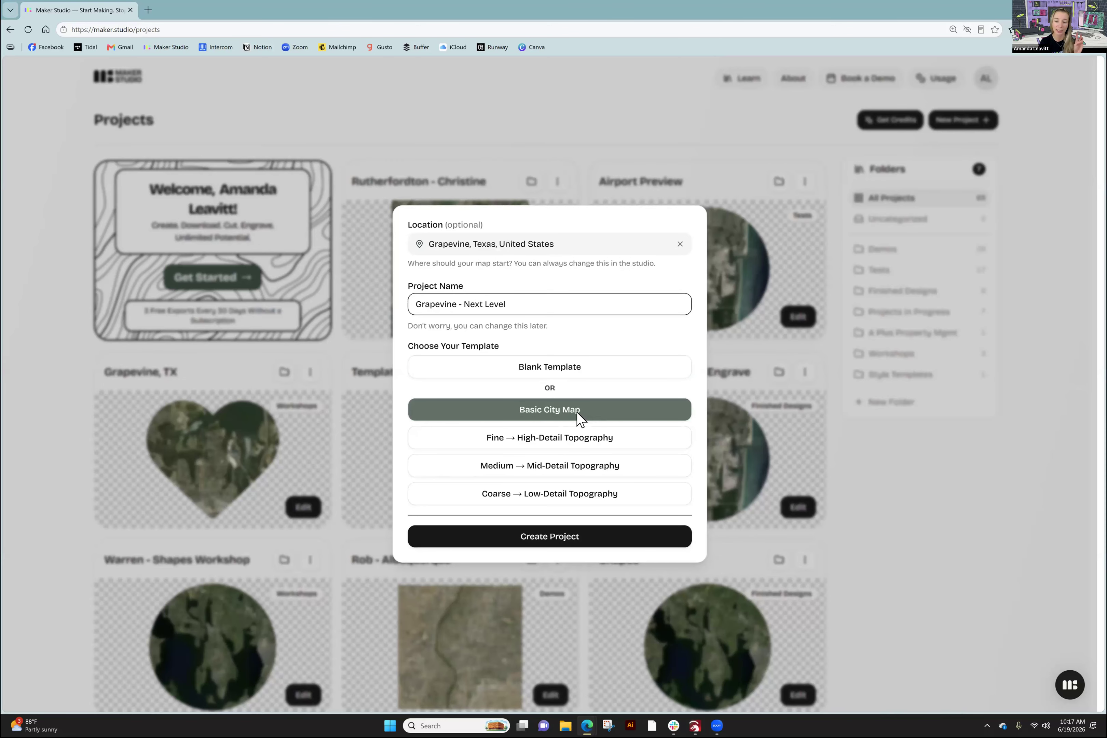
left_click(567, 537)
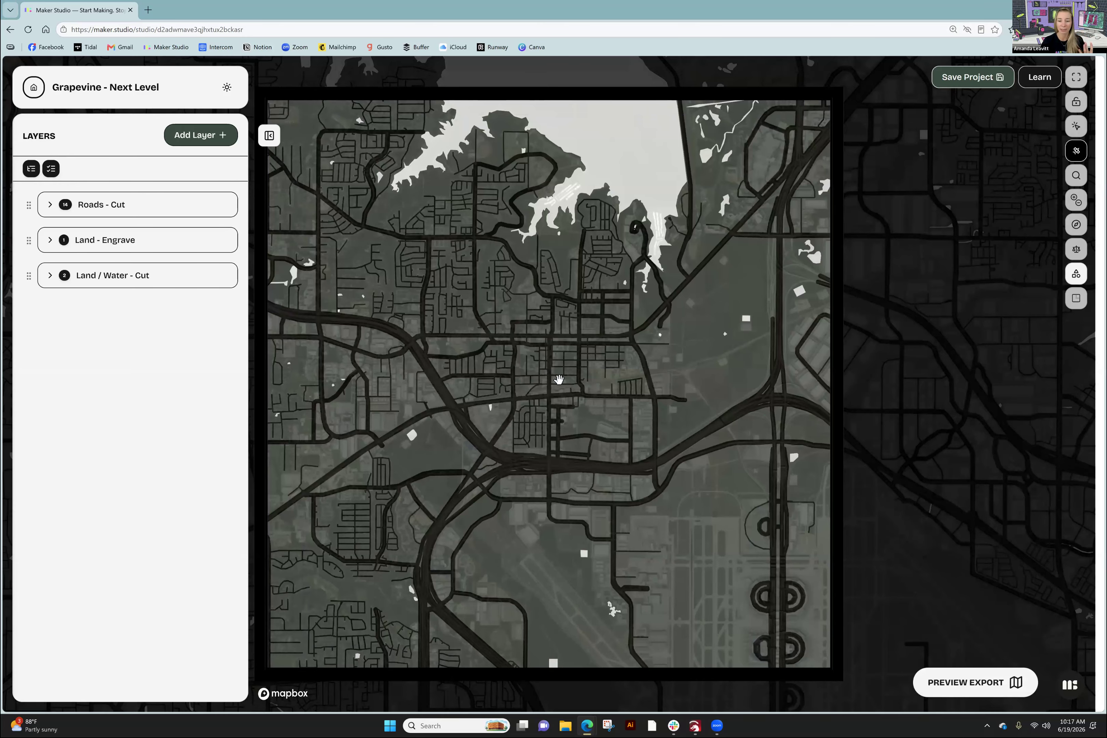
- Zoom in and out on the Grapevine map around the lake
scroll(559, 380, "down", 2)
scroll(558, 379, "down", 2)
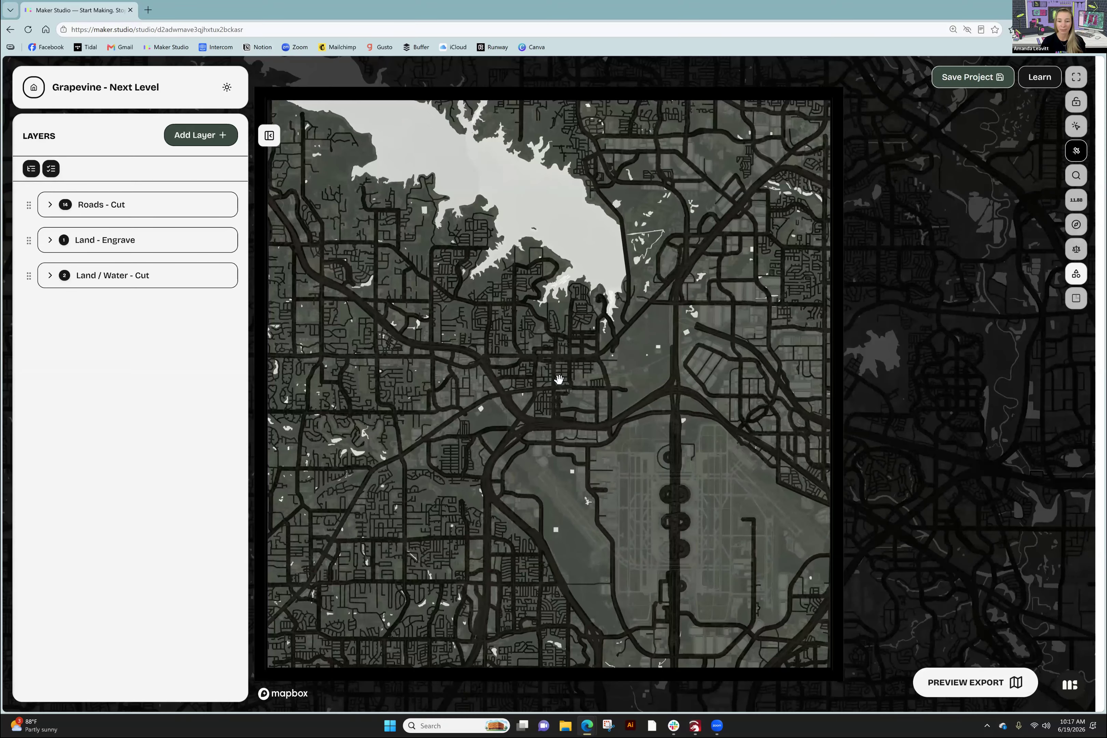
scroll(559, 379, "down", 3)
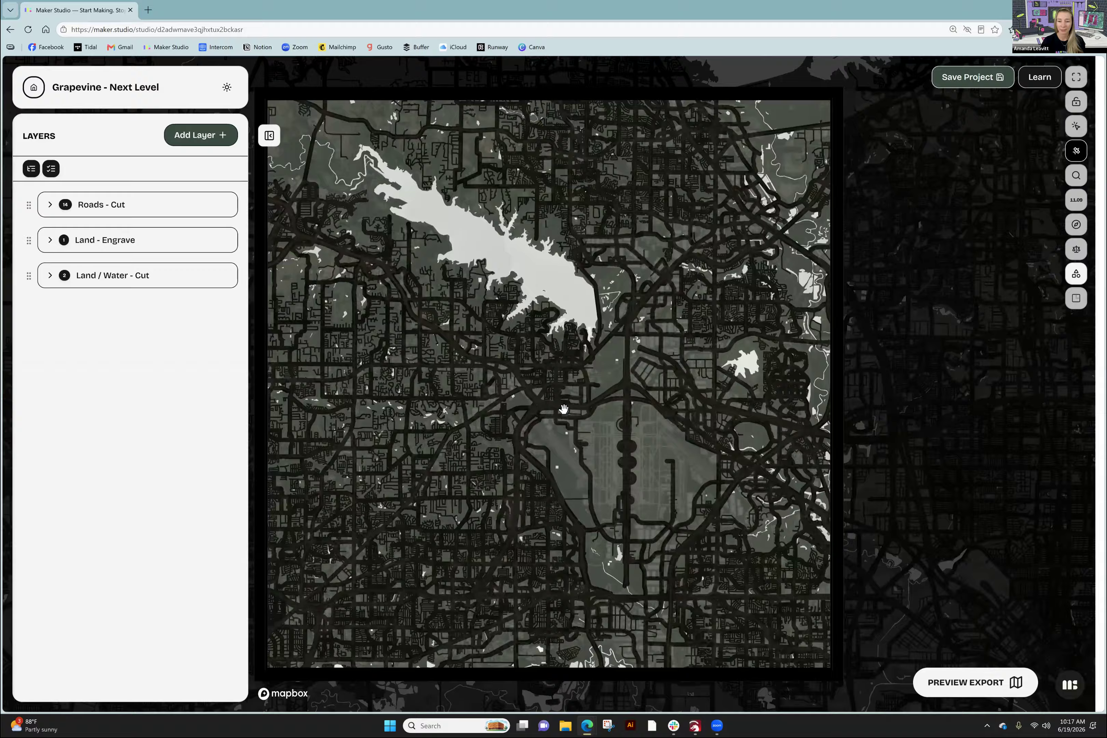
scroll(567, 391, "down", 3)
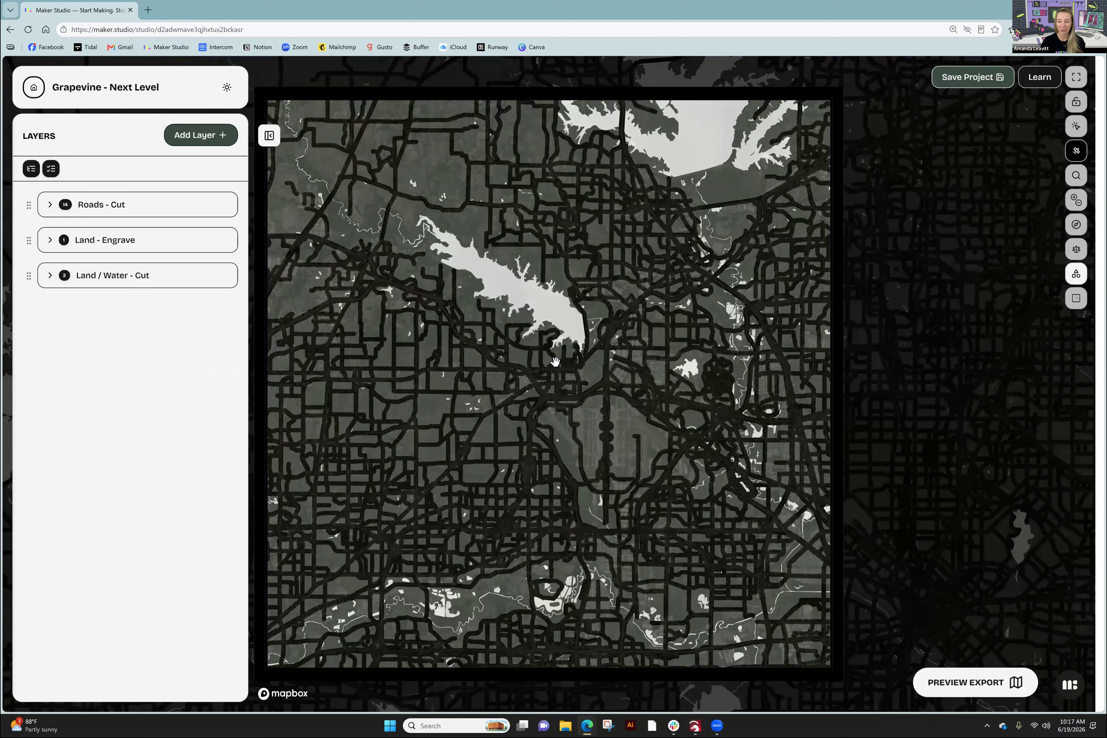
scroll(556, 361, "up", 2)
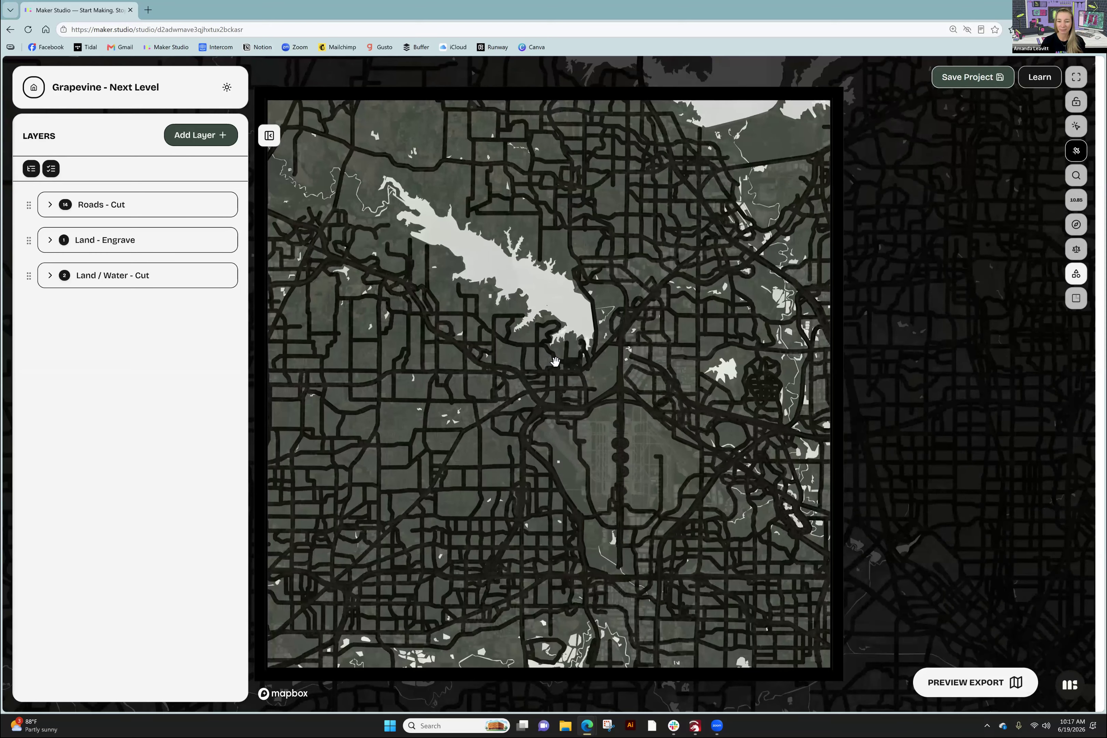
scroll(556, 361, "up", 2)
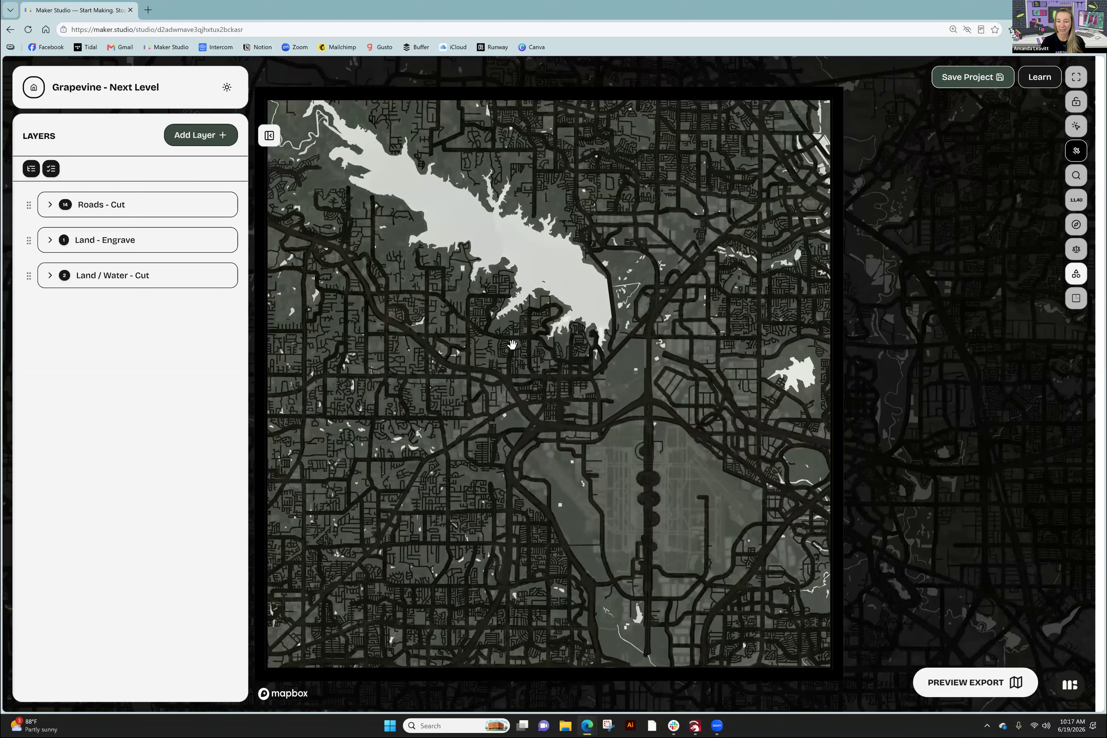
scroll(476, 300, "up", 2)
scroll(485, 325, "up", 1)
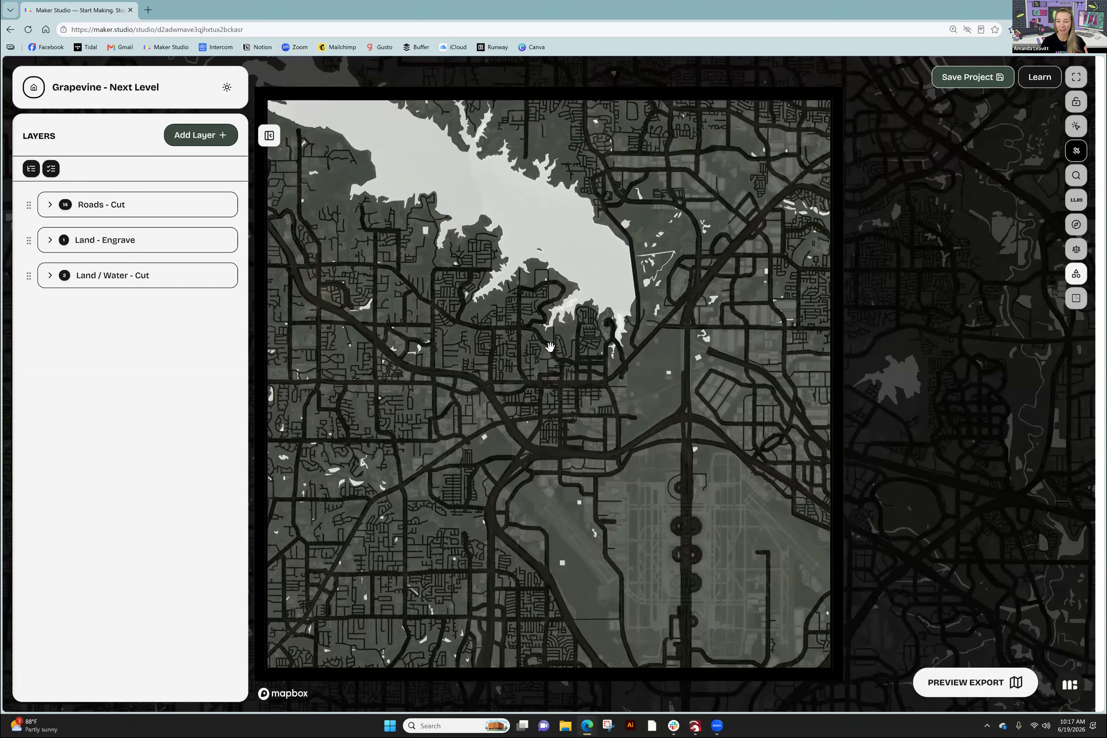
scroll(551, 349, "up", 1)
scroll(551, 349, "up", 3)
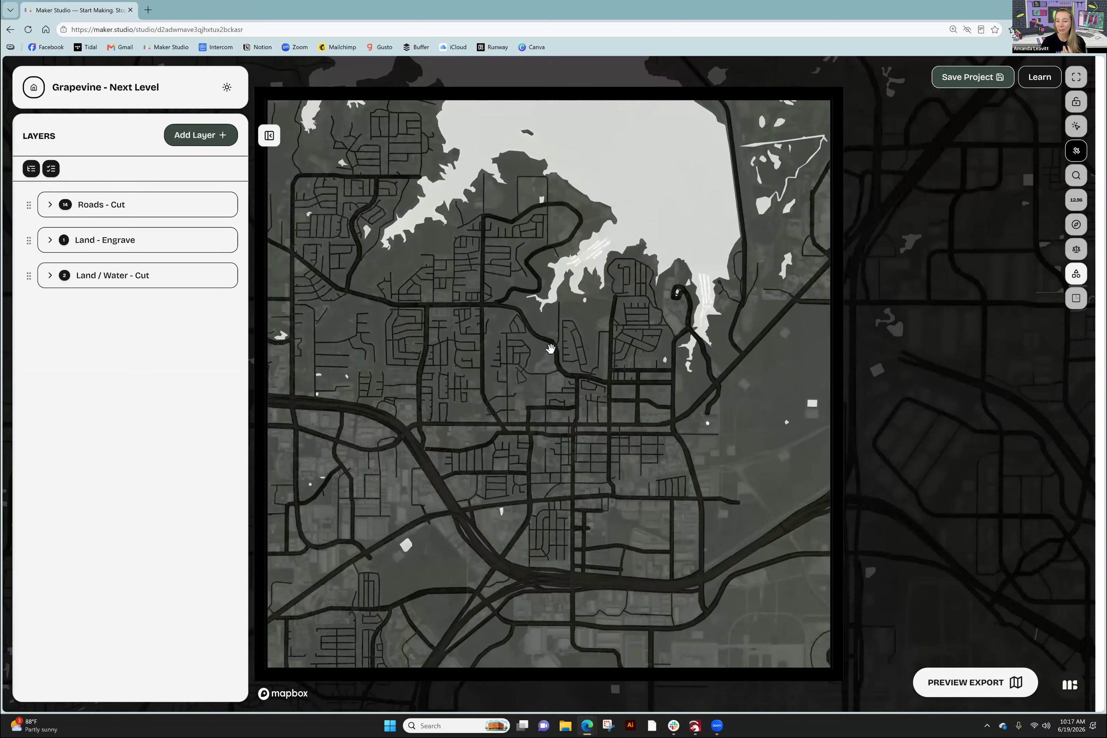
scroll(585, 351, "up", 2)
scroll(585, 351, "up", 1)
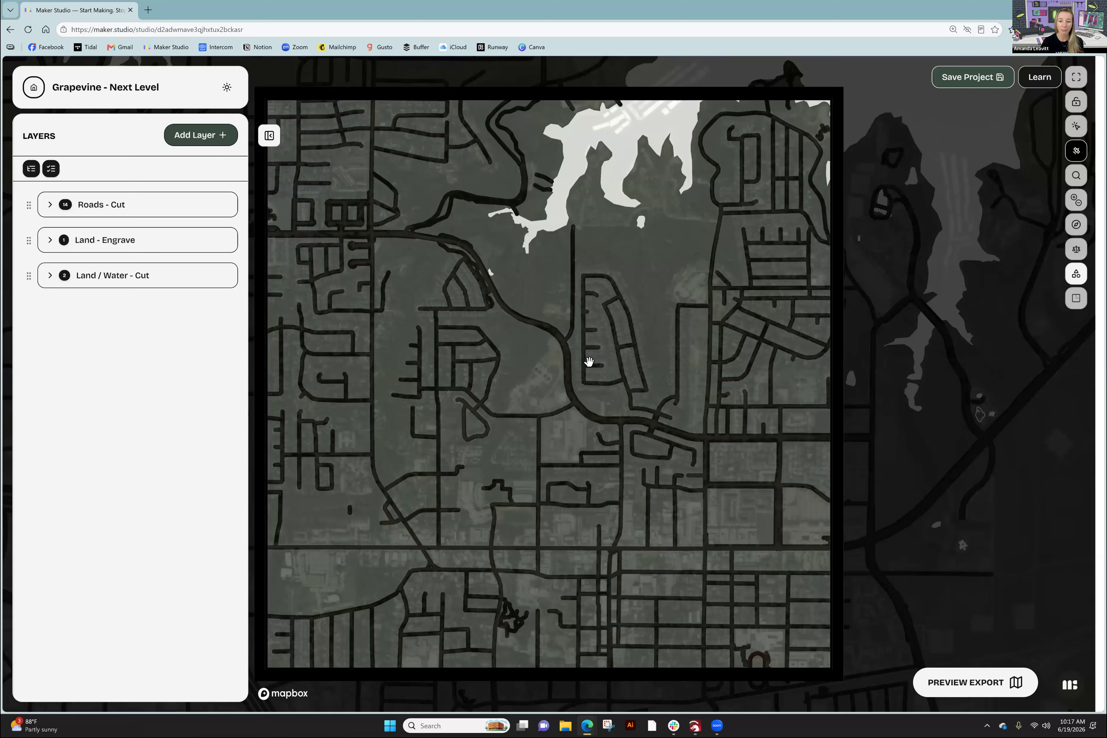
scroll(589, 361, "down", 3)
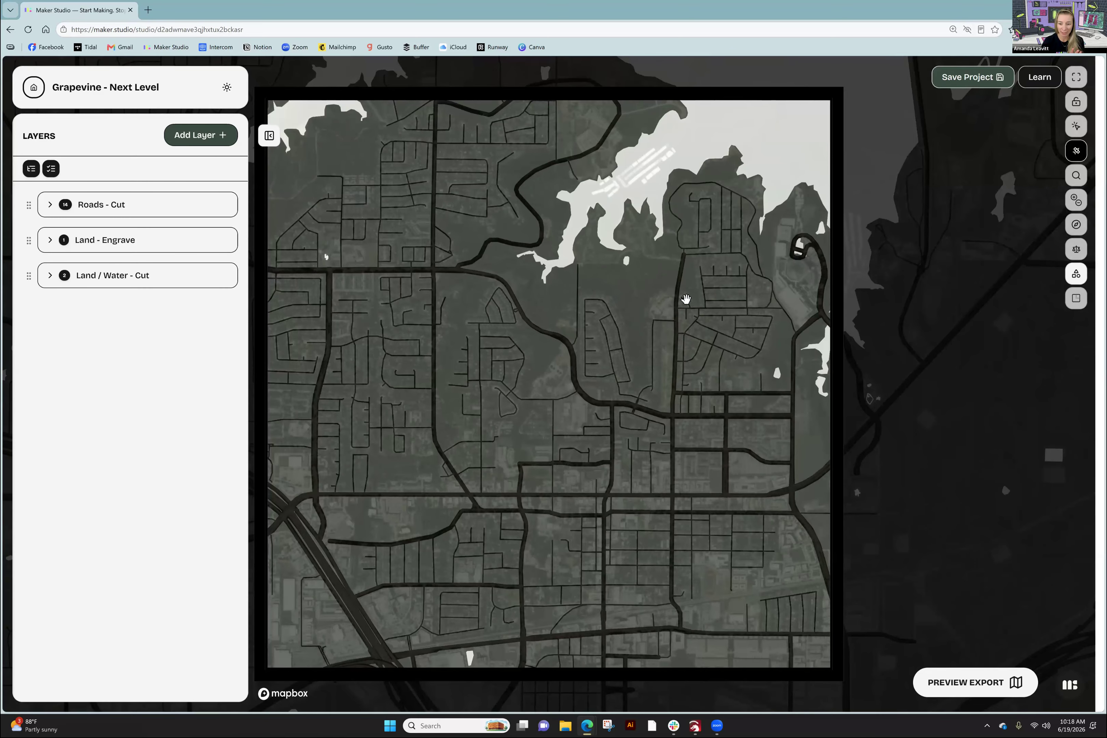
- Pan the map over to the highway interchange area
left_click_drag(578, 323, 484, 342)
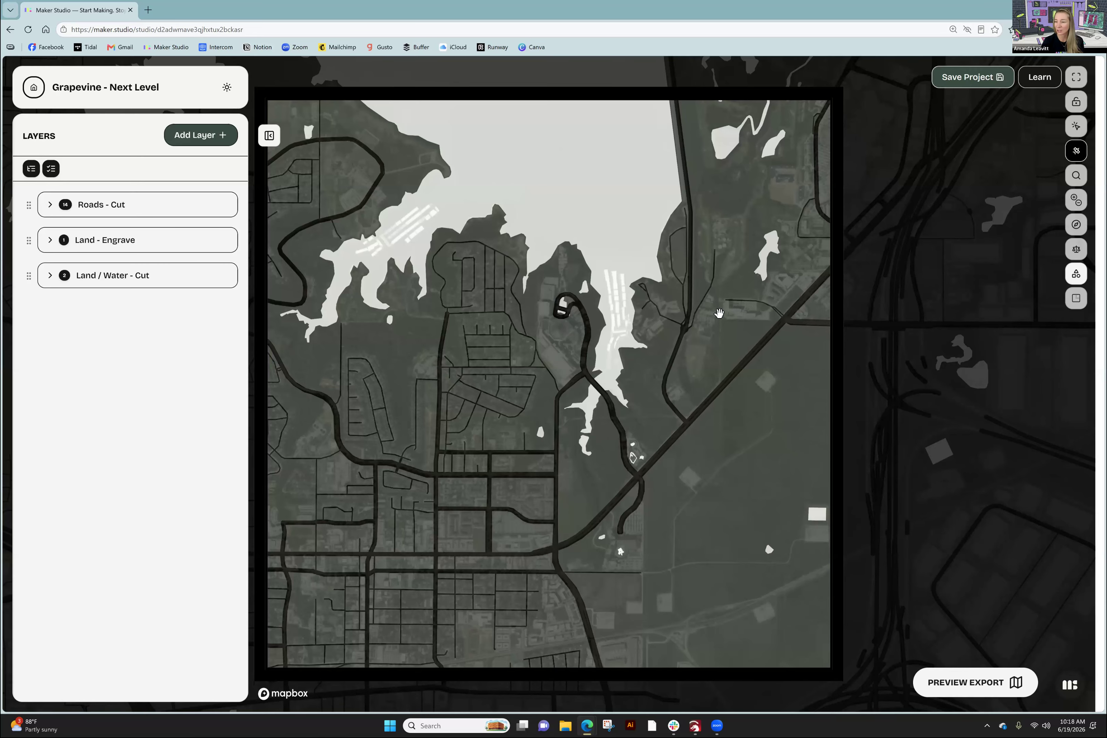
scroll(566, 324, "up", 1)
scroll(471, 383, "down", 2)
left_click_drag(471, 383, 682, 200)
left_click_drag(537, 391, 840, 256)
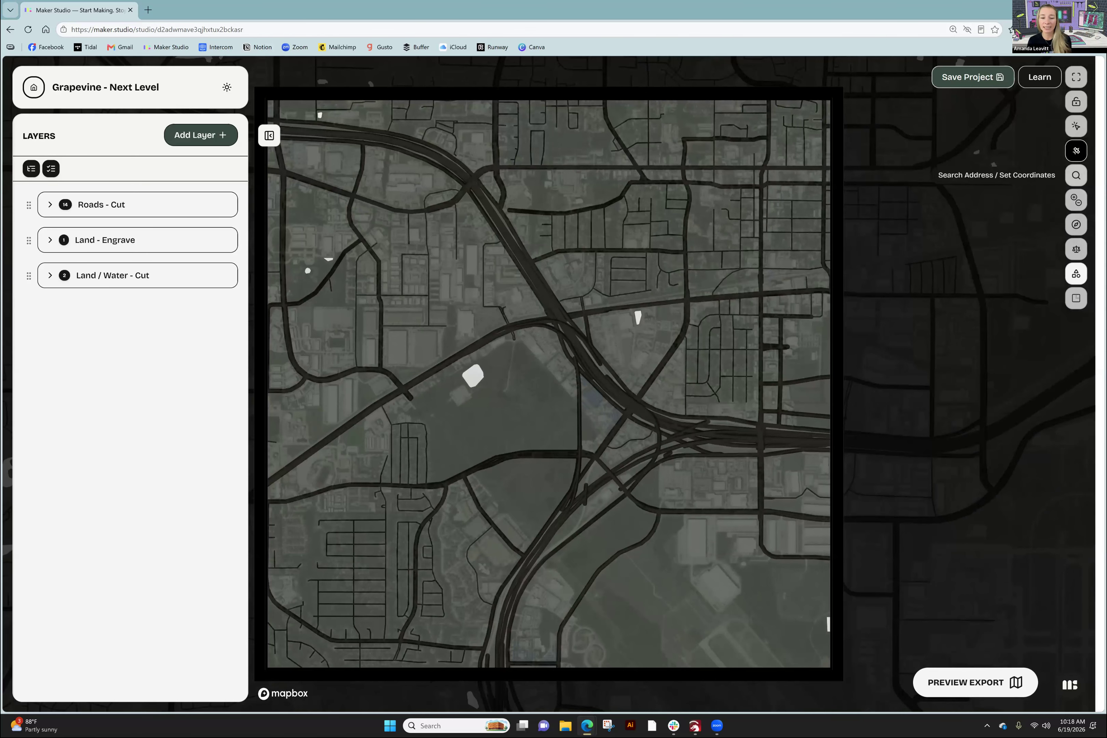
- Search for 'The Gaylord Texan' to center the map on the lakeside resort
left_click(1075, 174)
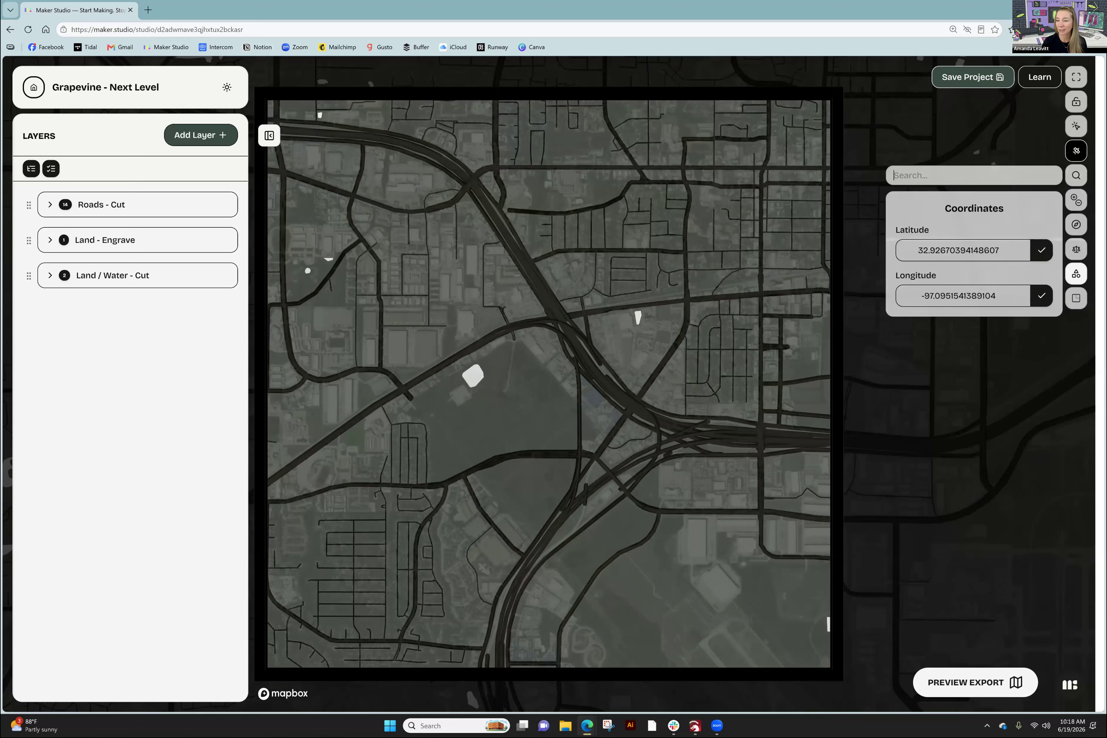
type("The Gaylor")
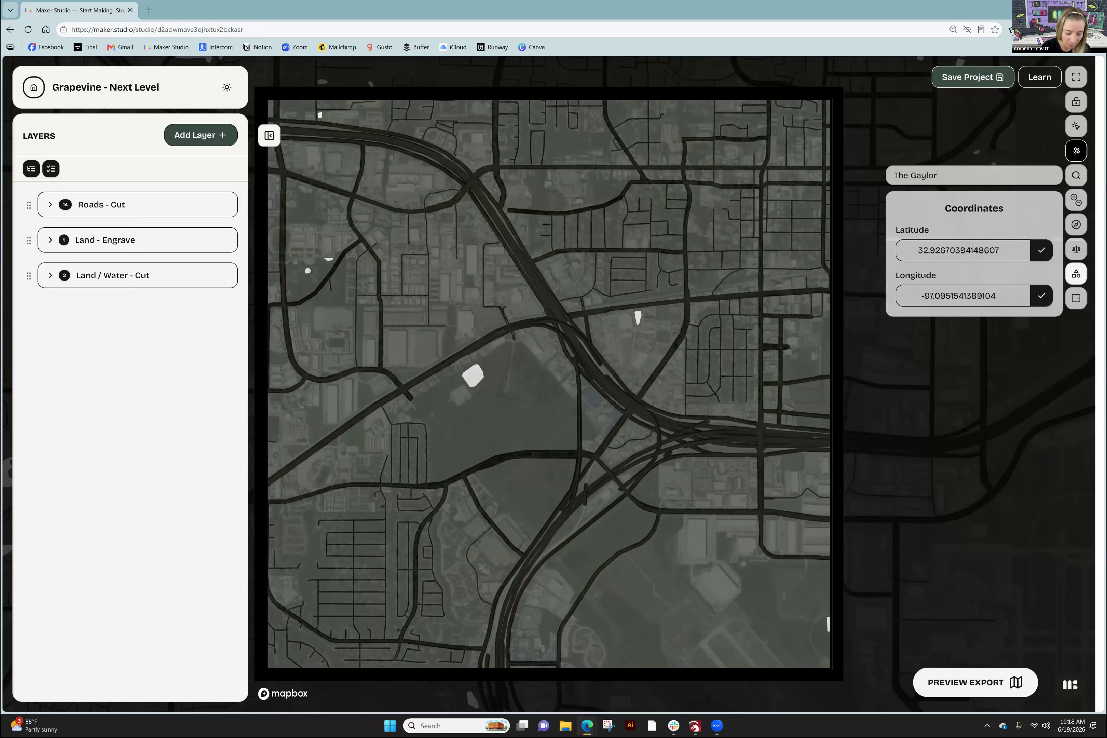
type("d Texan")
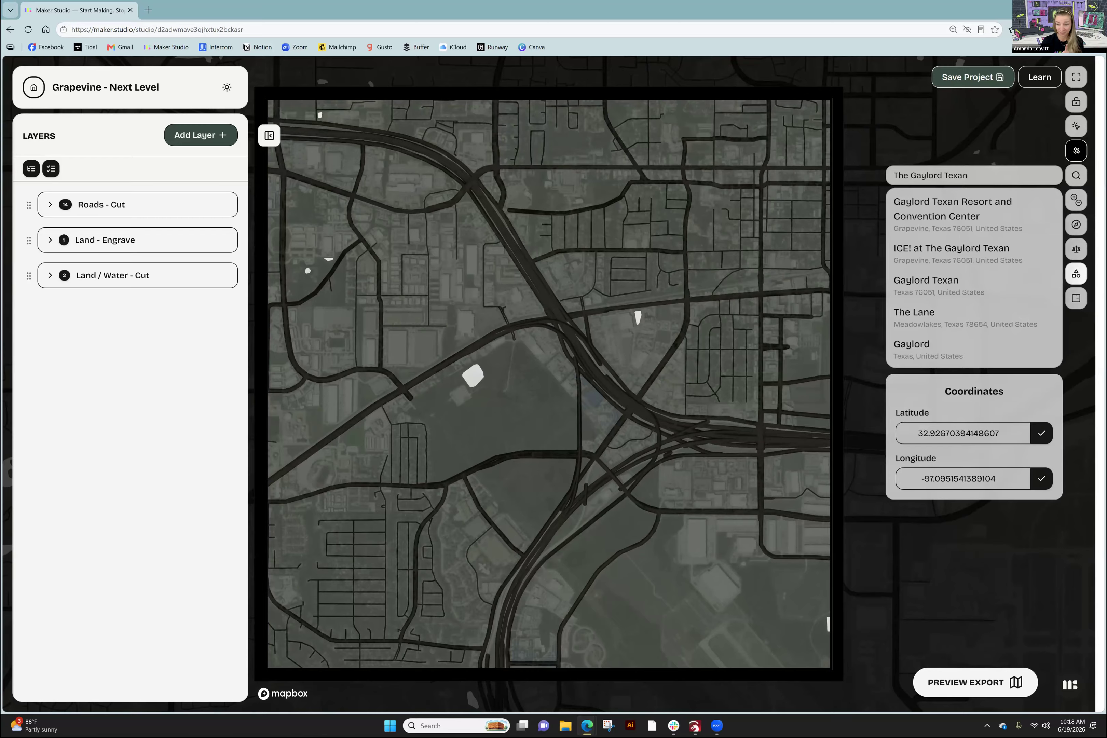
key("Return")
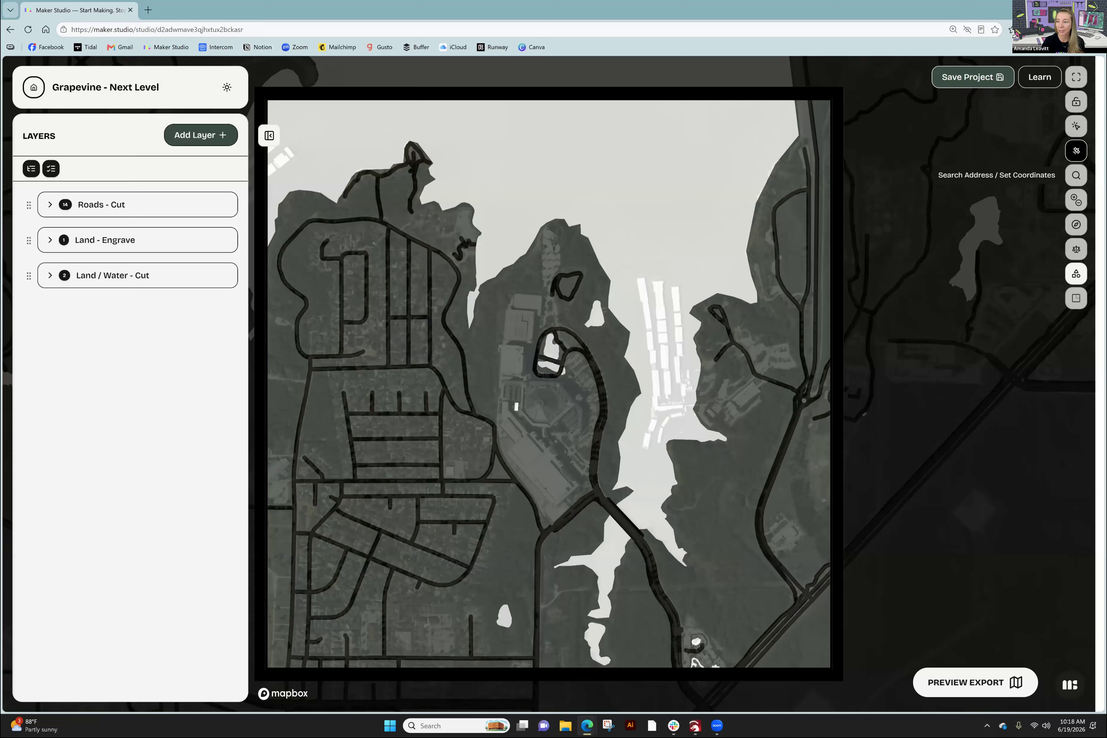
- Show the Satellite Overlay strength slider, currently at 20%
left_click(1075, 175)
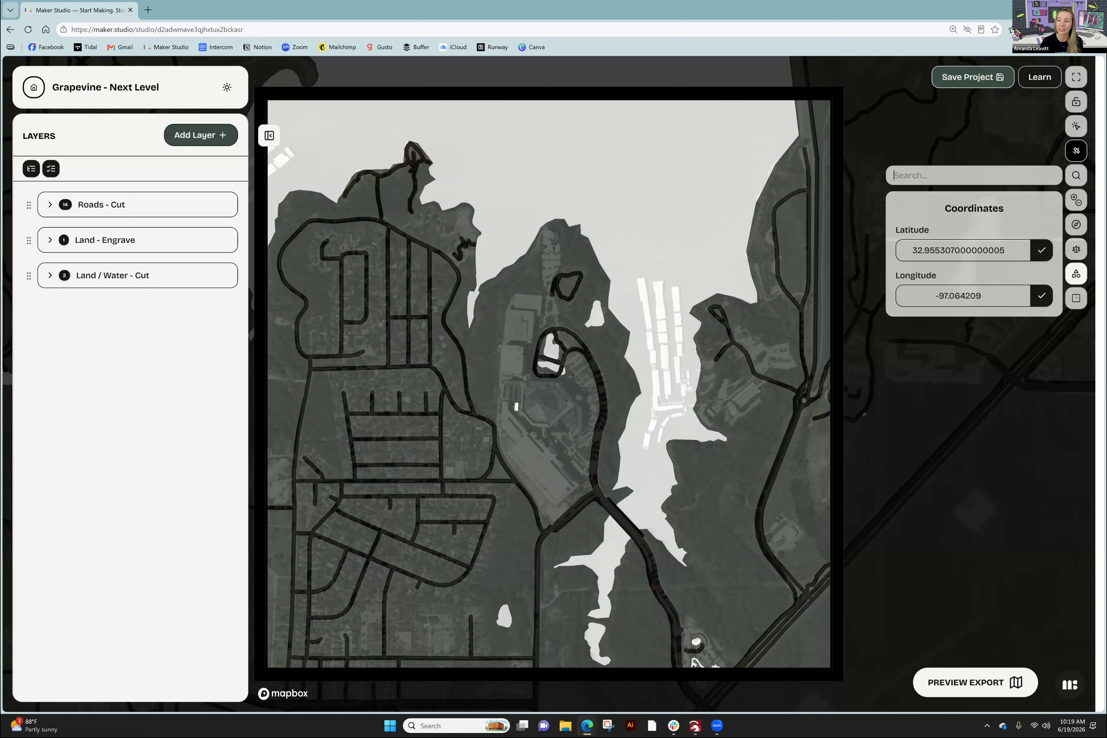
left_click(1076, 150)
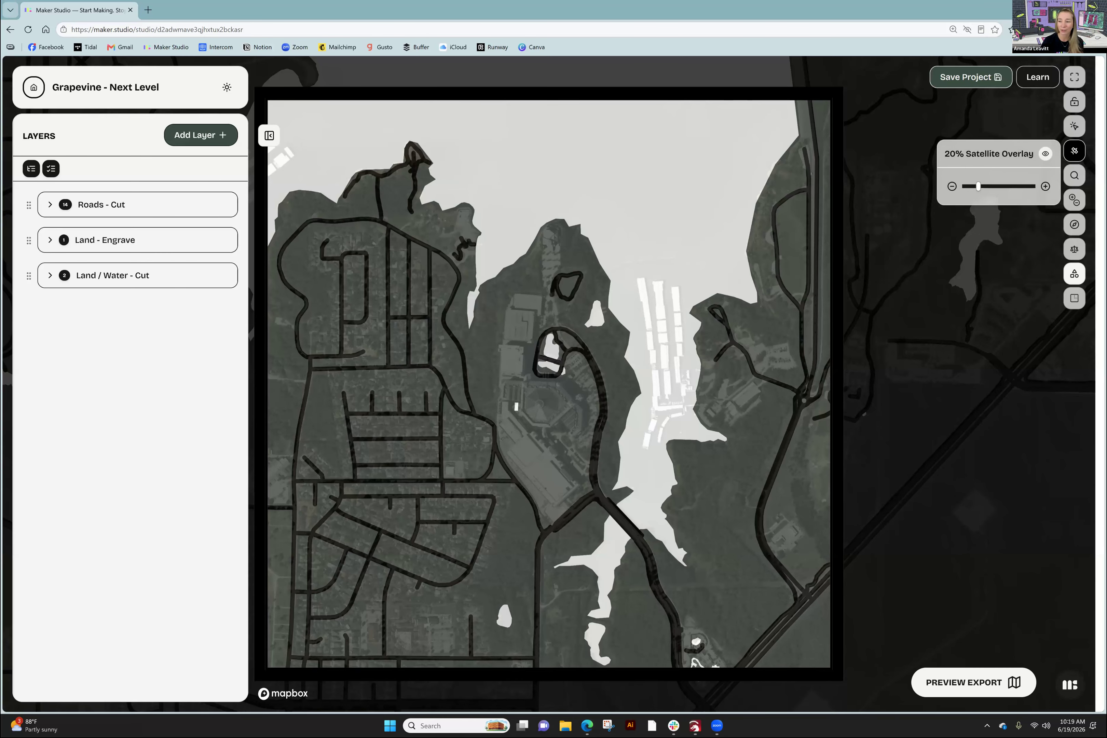
- Raise the satellite overlay to 100% for full aerial imagery
left_click(1046, 186)
left_click_drag(981, 187, 1032, 186)
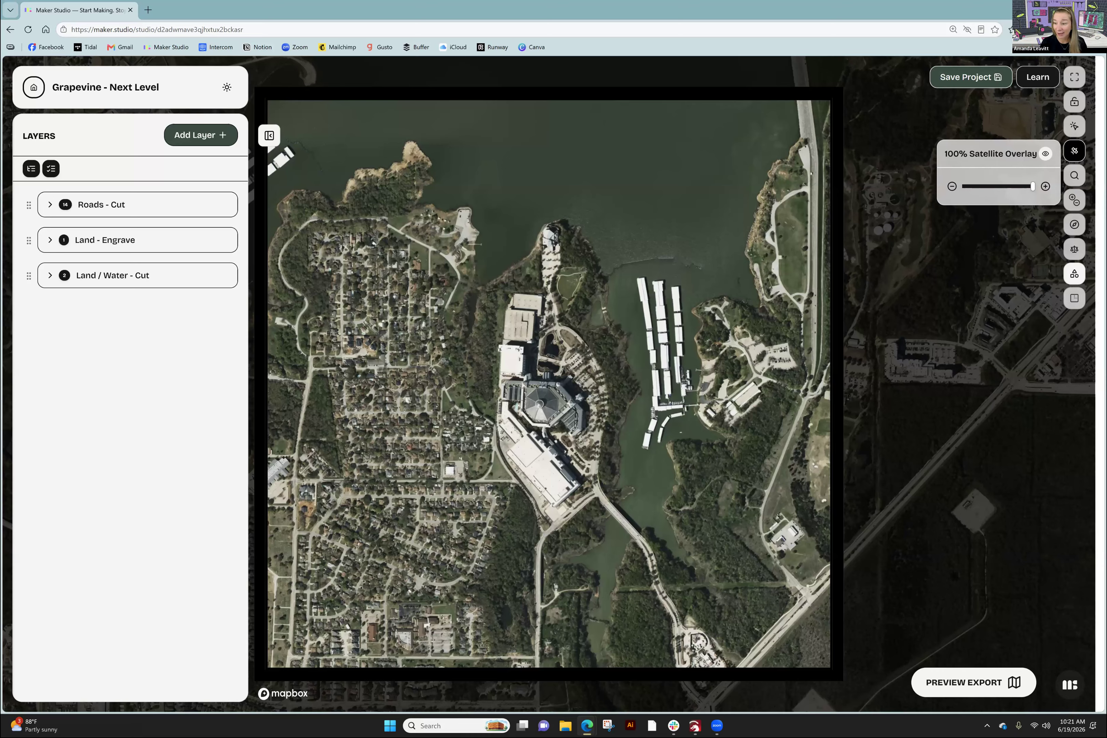
- Drag the satellite overlay slider down to 0%
left_click_drag(1032, 186, 964, 186)
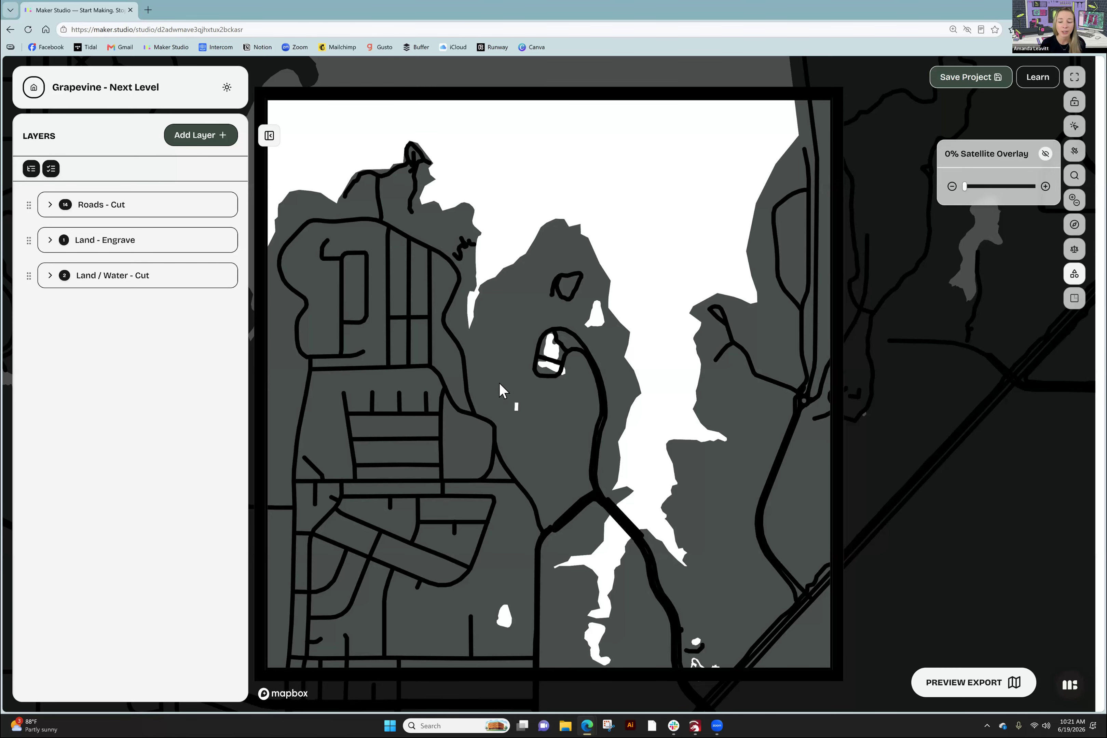
- Hide the overlay slider and zoom out to frame more lake around the Gaylord Texan
left_click(528, 358)
scroll(530, 360, "down", 3)
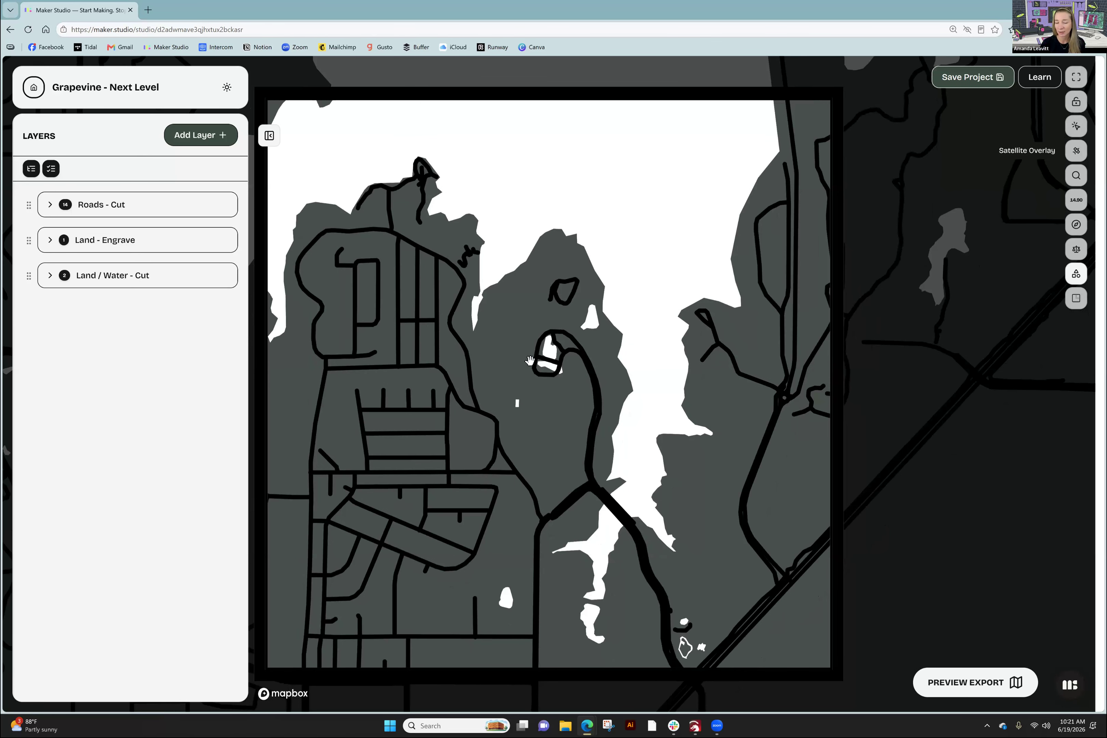
scroll(530, 360, "down", 3)
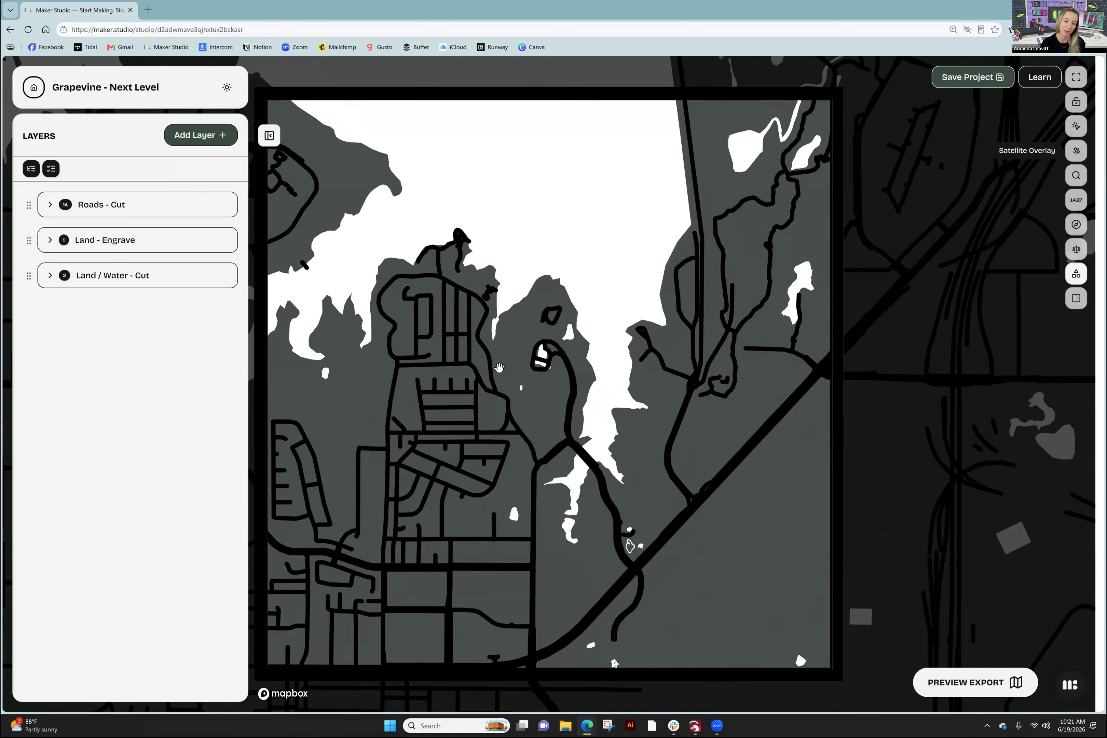
left_click_drag(628, 358, 657, 381)
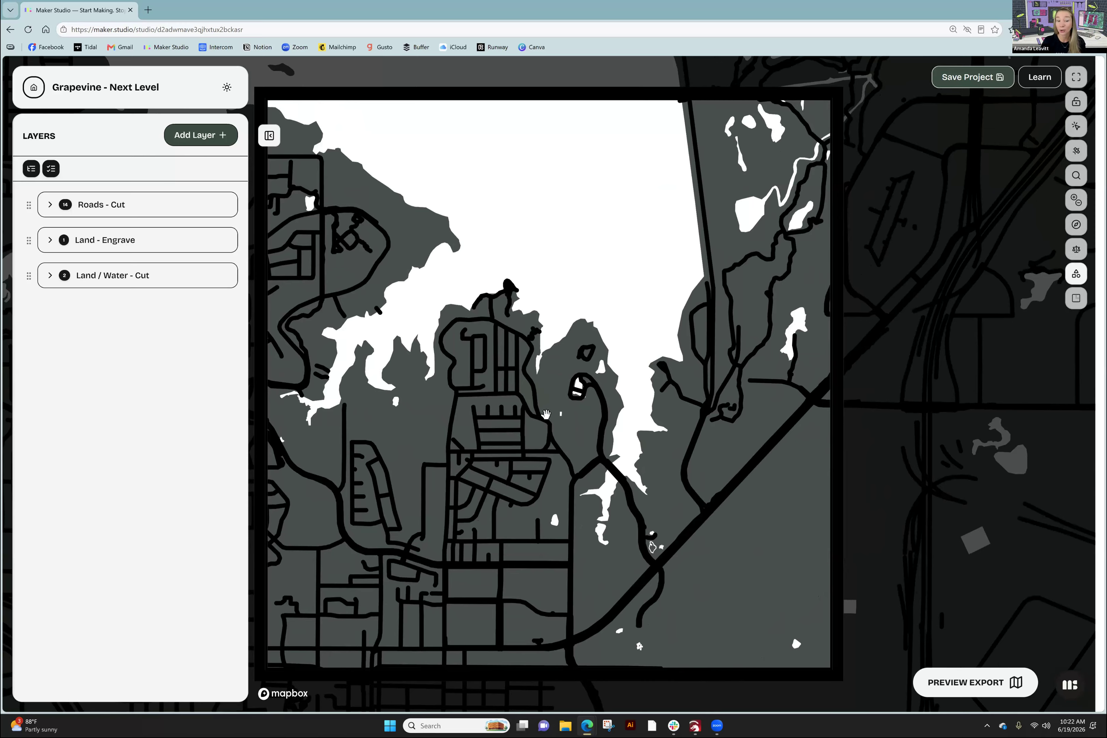
left_click_drag(520, 408, 539, 416)
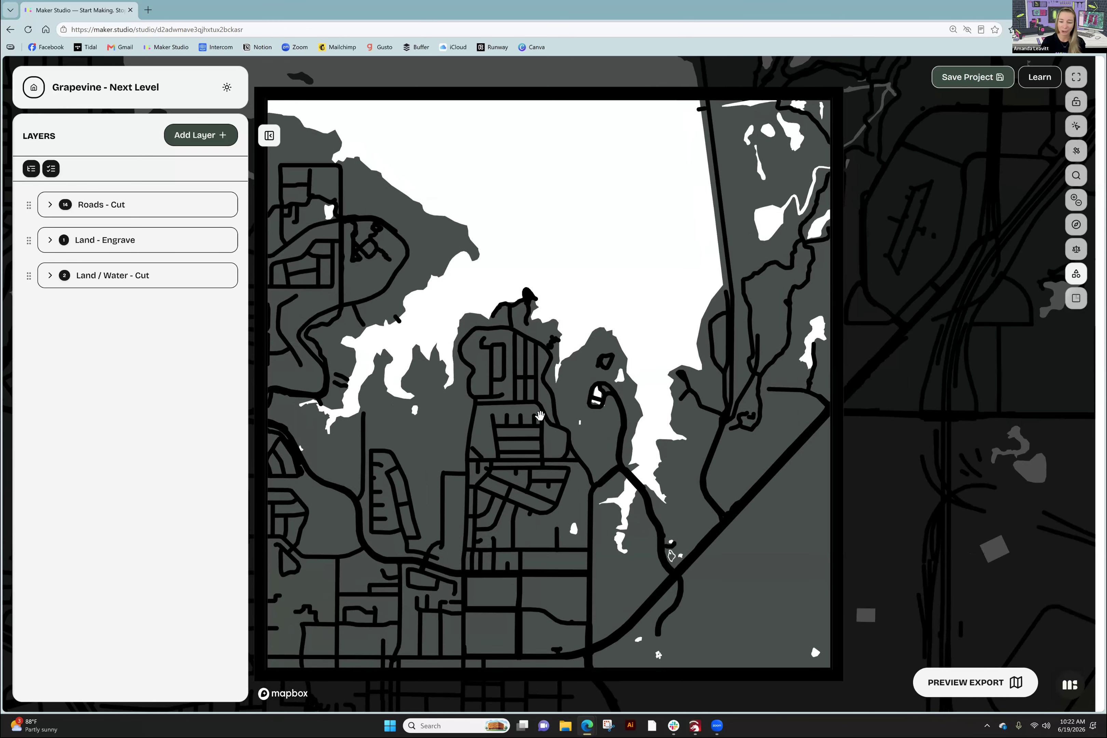
scroll(540, 416, "up", 2)
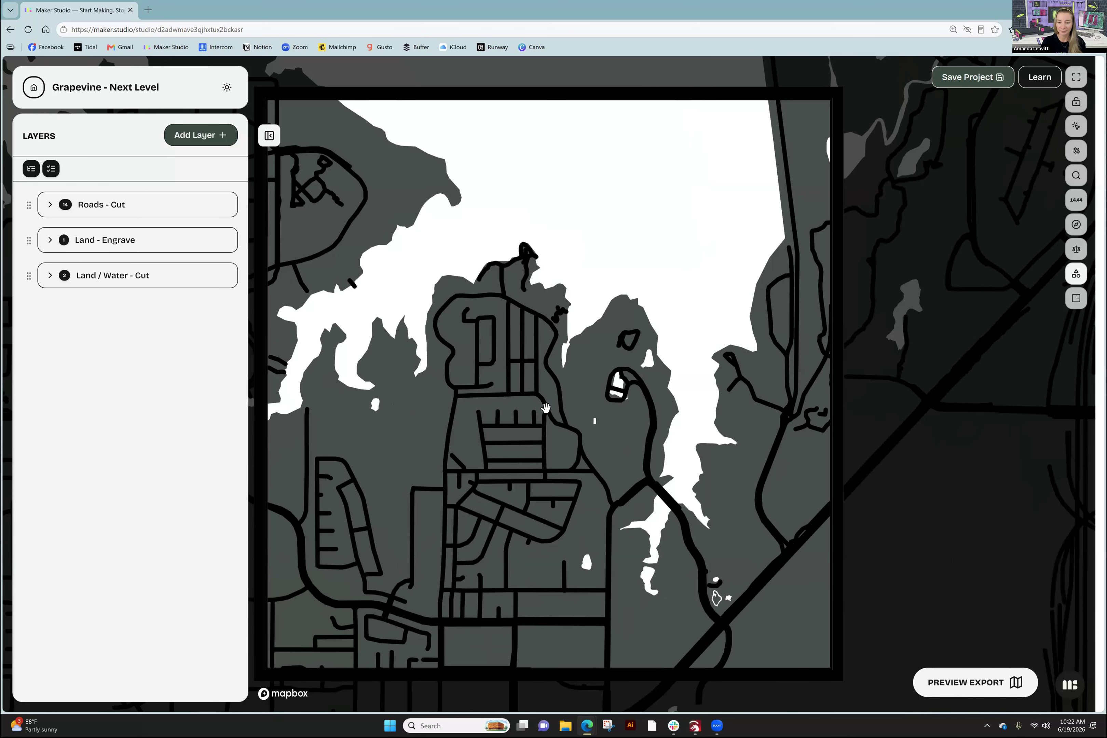
scroll(545, 408, "down", 2)
scroll(545, 408, "down", 1)
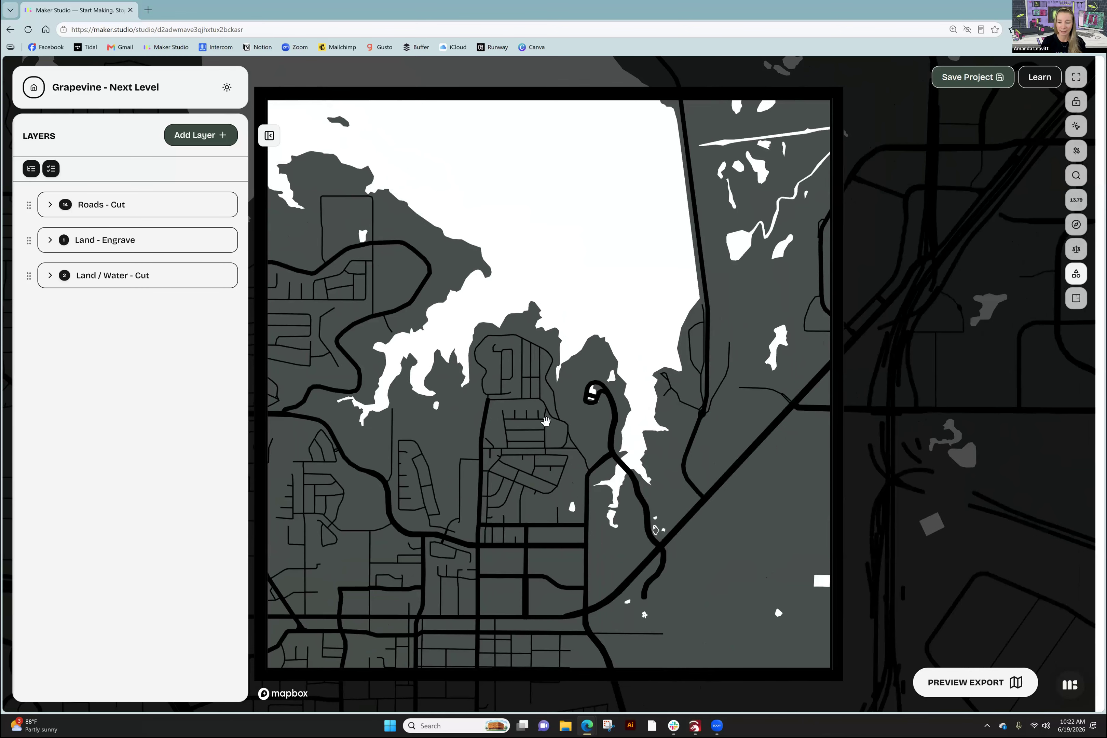
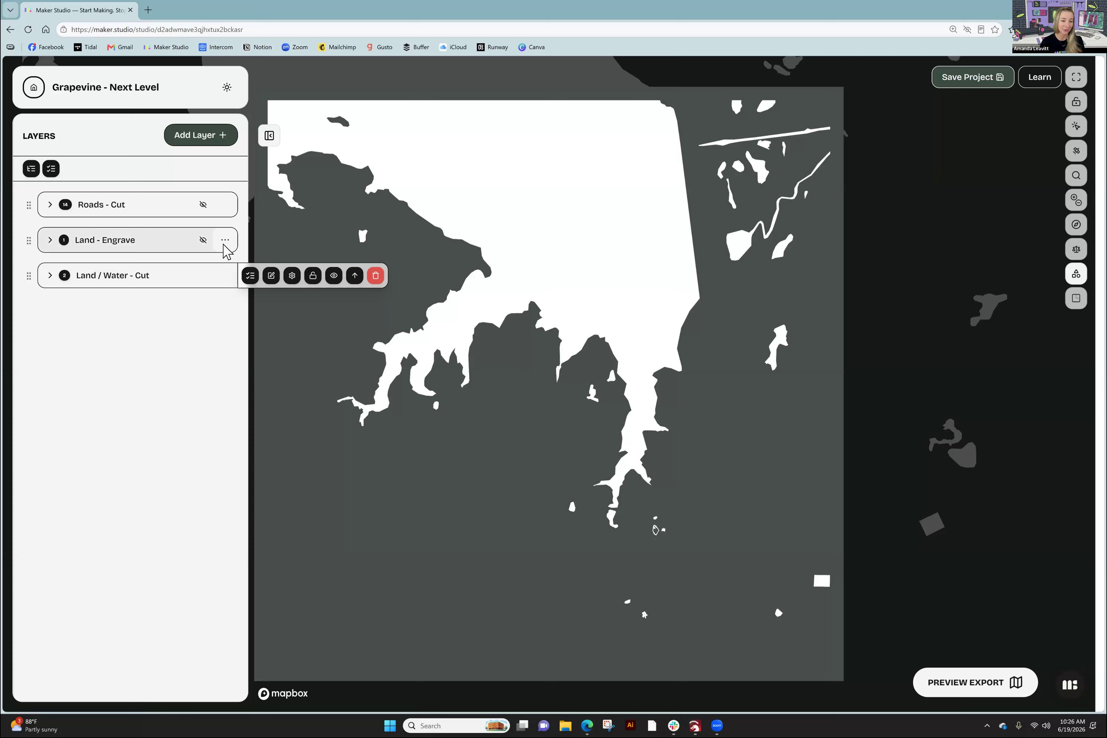
- Unhide the Land - Engrave and Roads - Cut layers on the map
mouse_move(227, 243)
left_click(334, 240)
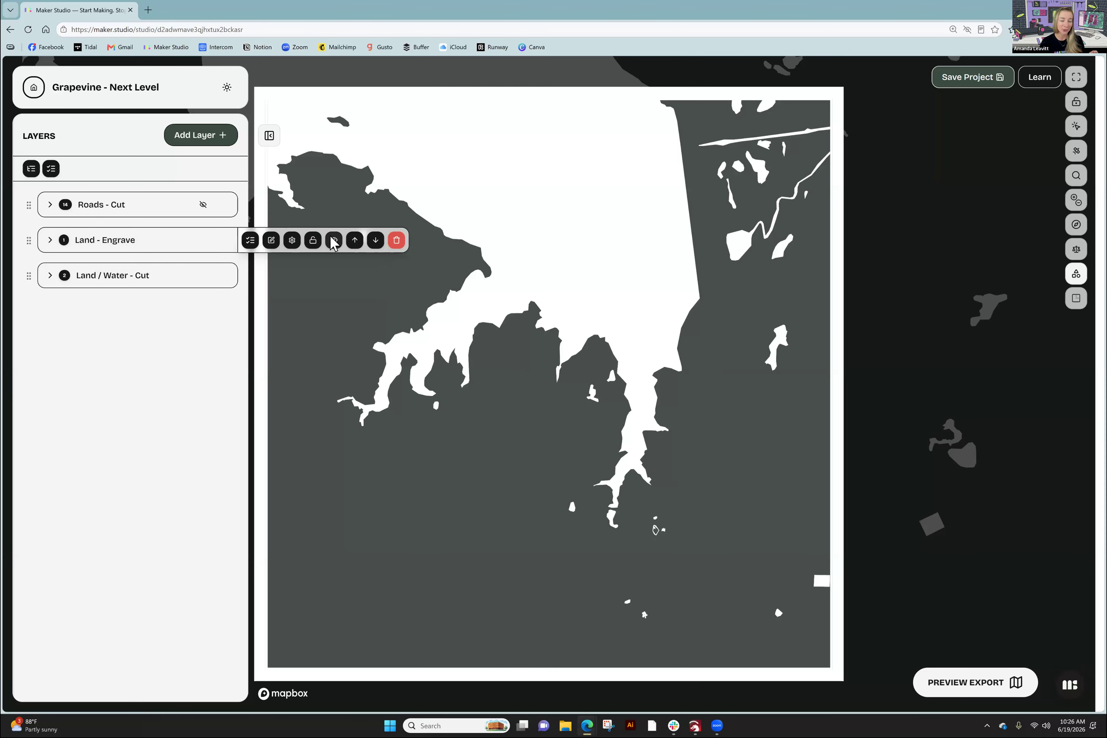
mouse_move(228, 211)
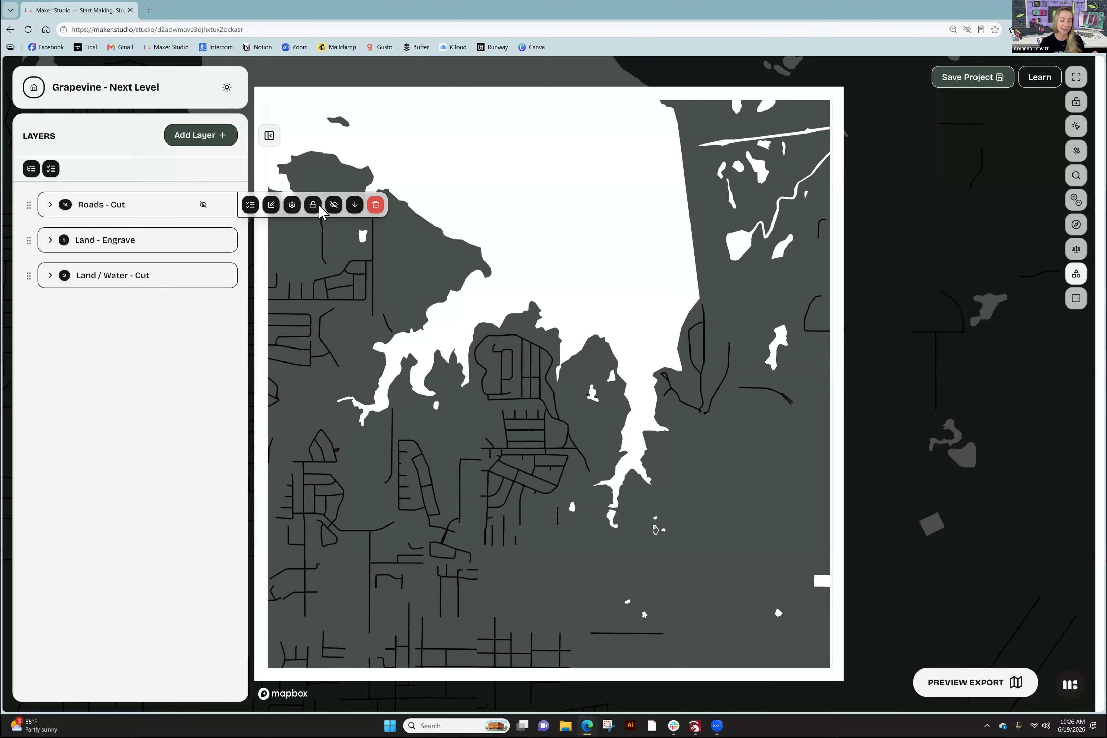
left_click(334, 205)
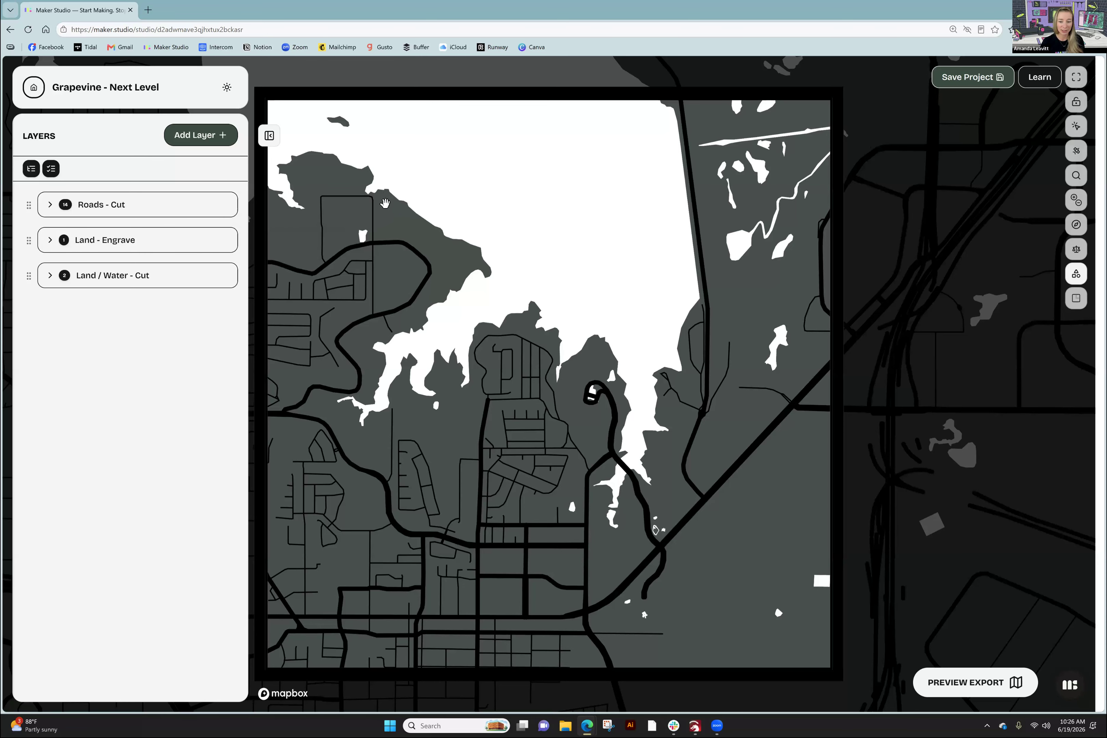
- Reframe the map over the lakeshore, with the lake near the top
scroll(386, 207, "down", 2)
scroll(414, 350, "down", 1)
left_click_drag(505, 358, 616, 259)
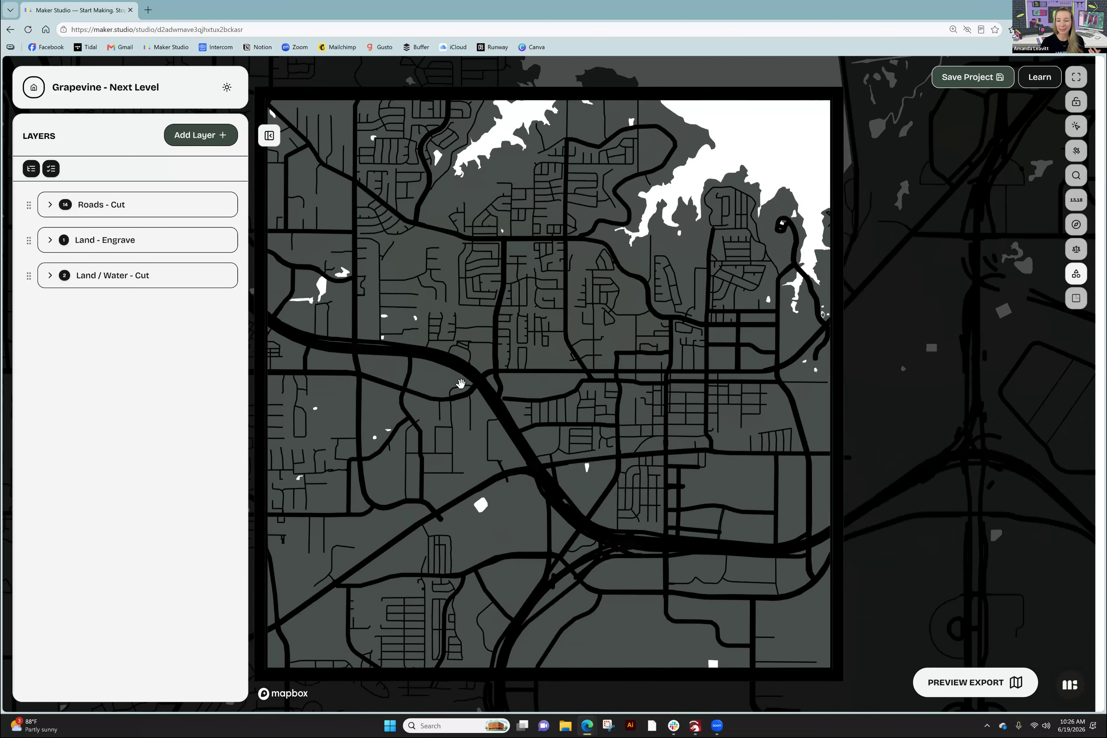
left_click_drag(700, 252, 546, 304)
scroll(590, 285, "up", 1)
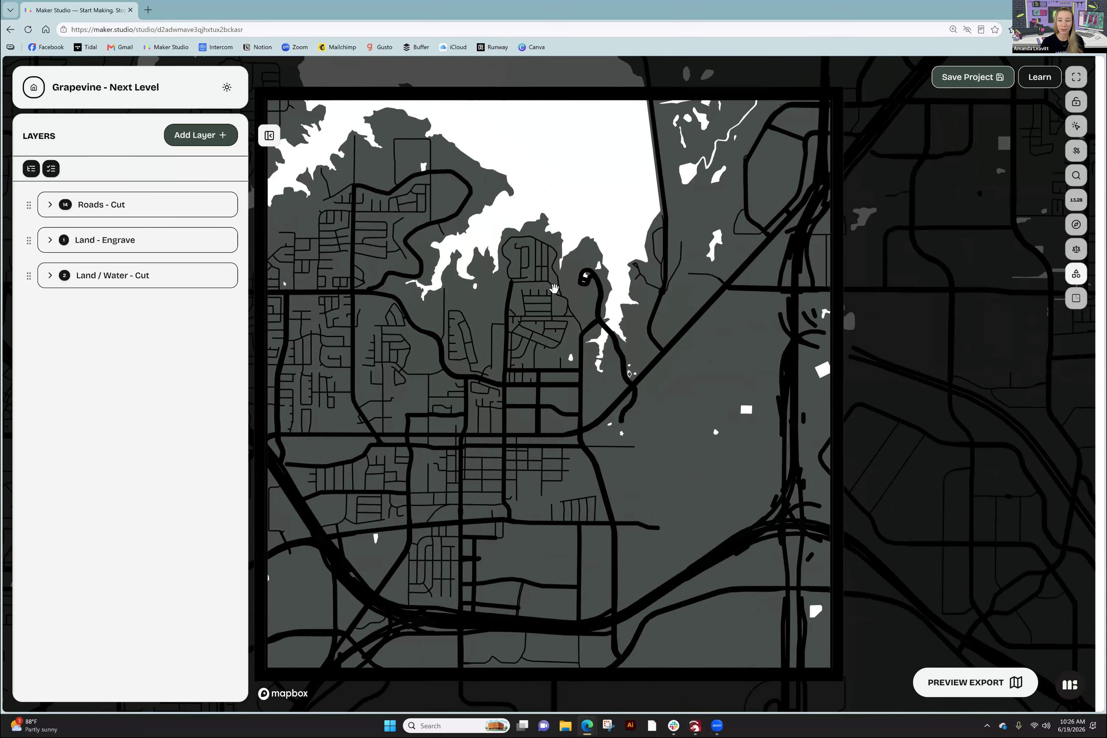
left_click_drag(587, 298, 586, 345)
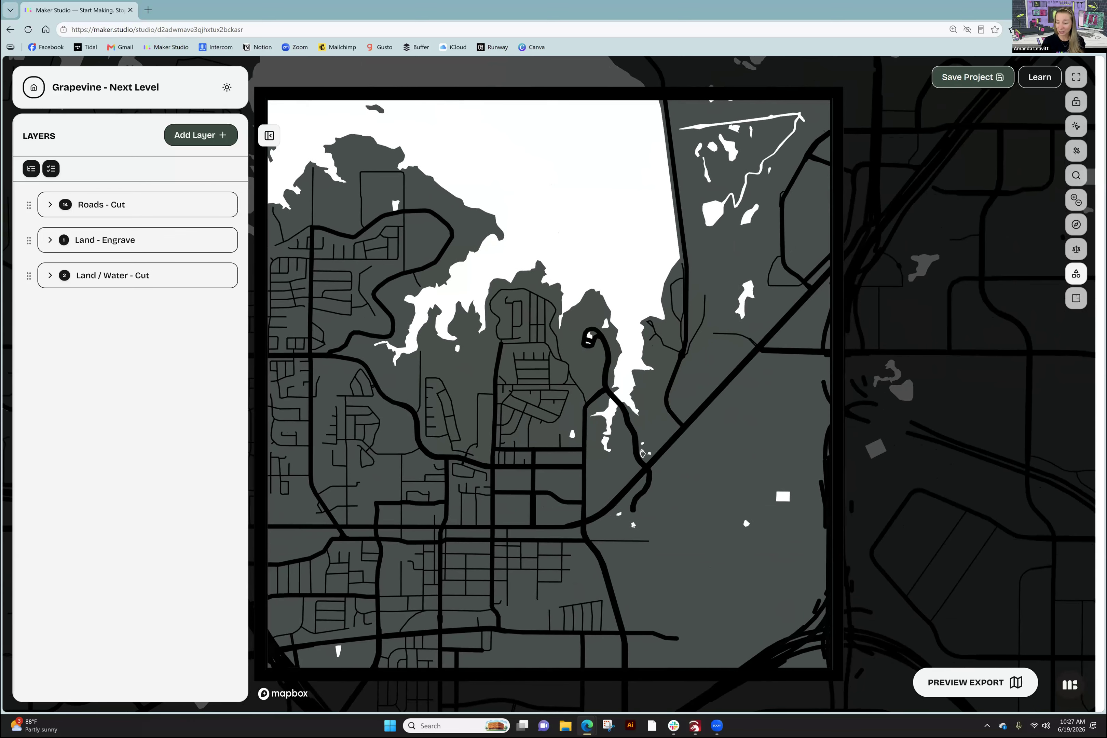
- Open Preview Export to see the map layers, starting with Roads - Cut as an SVG outline
left_click(975, 682)
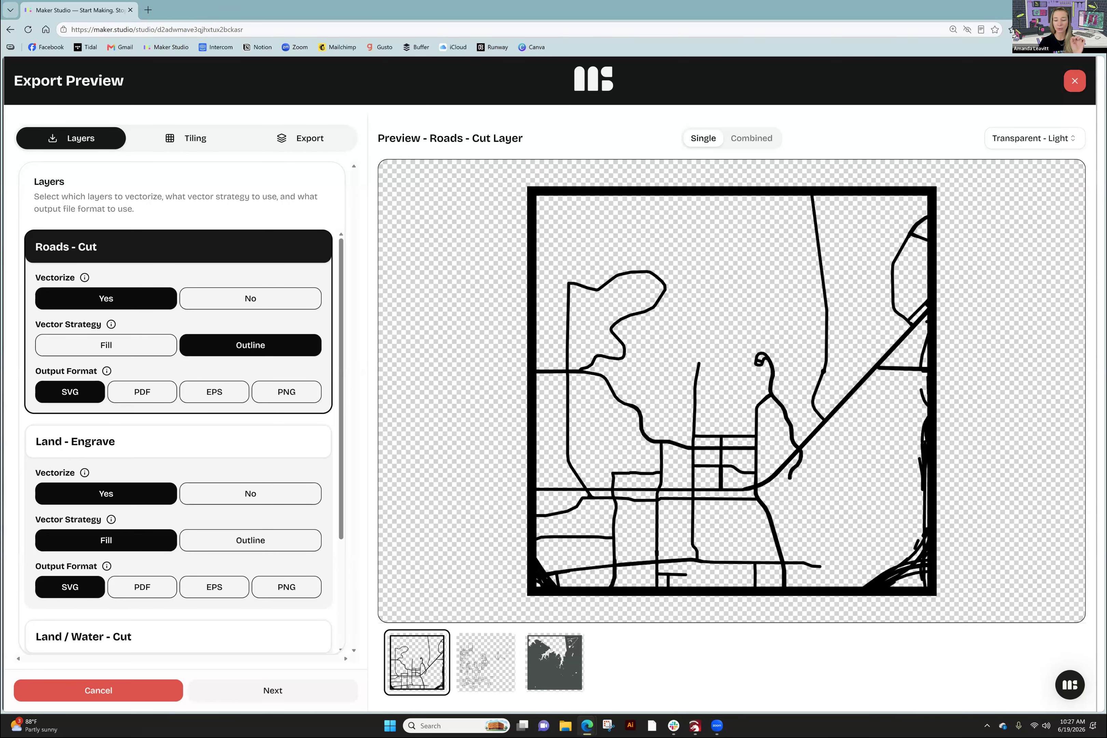
- Switch the export preview between Land - Engrave and Land / Water - Cut, ending on Land / Water - Cut
left_click(485, 662)
left_click(554, 662)
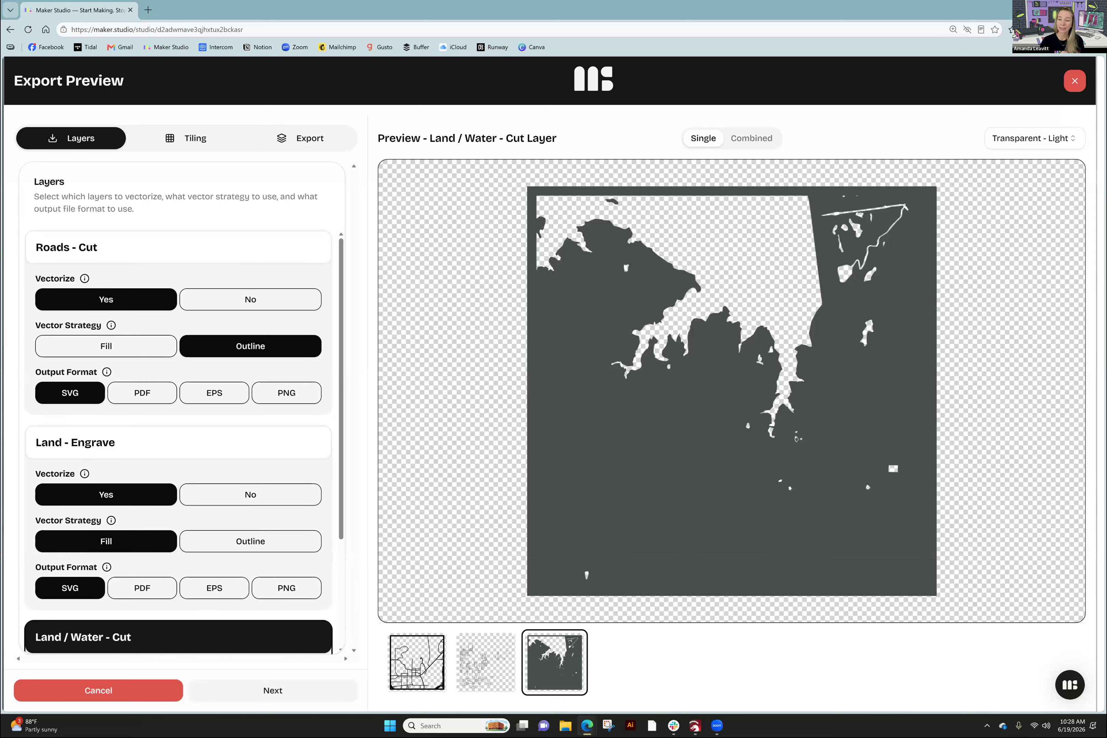
left_click(486, 662)
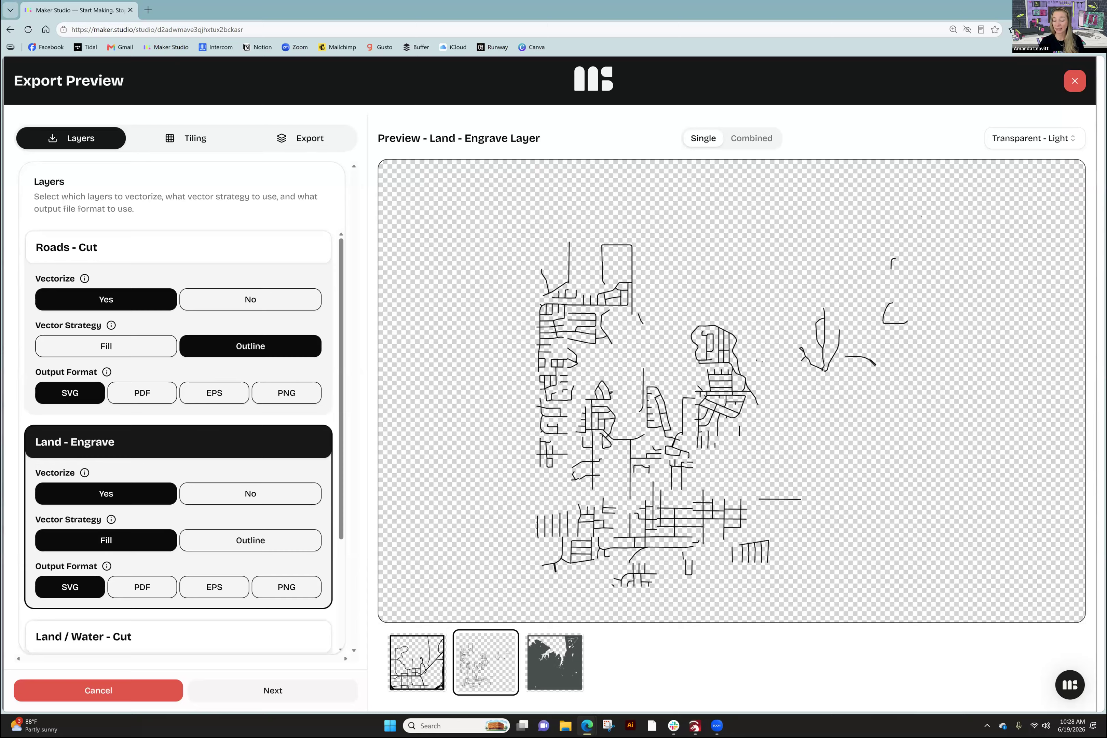
left_click(555, 661)
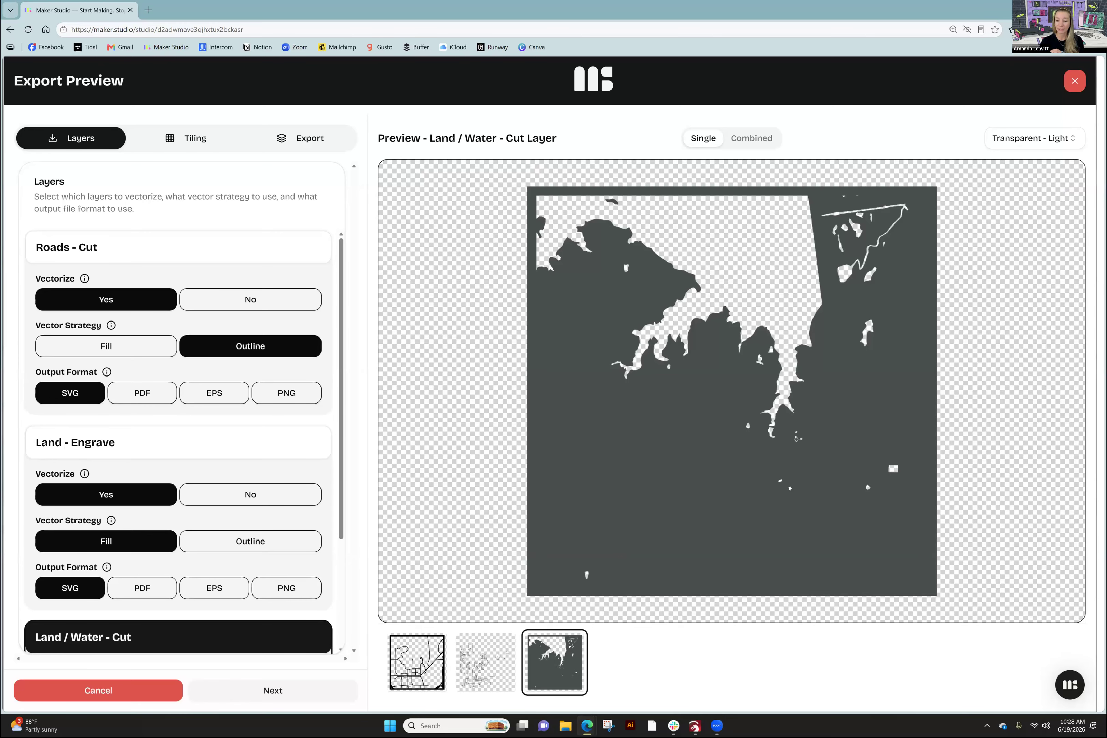
left_click(486, 662)
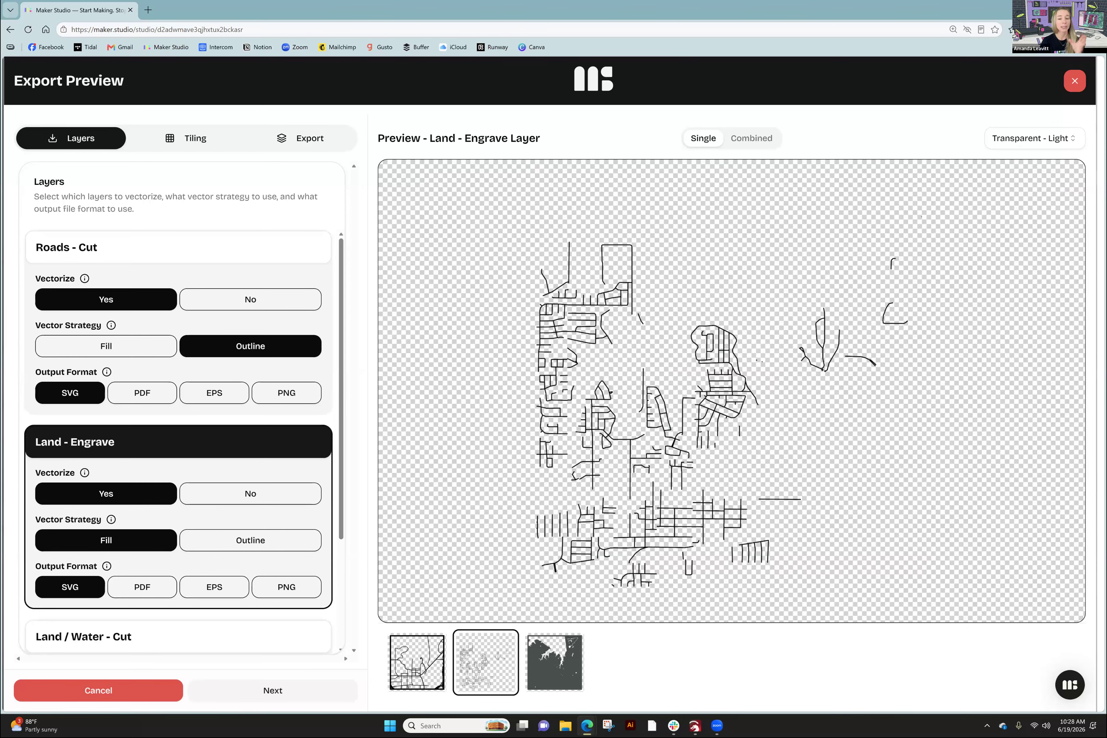
left_click(554, 662)
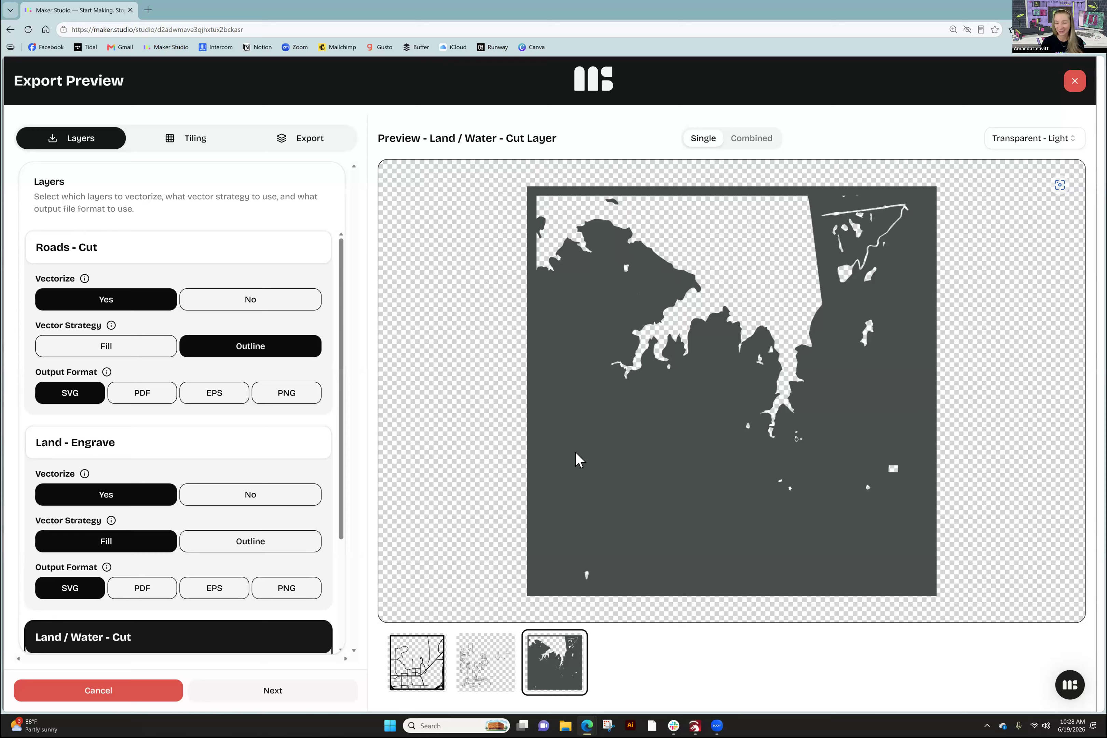
scroll(205, 522, "down", 3)
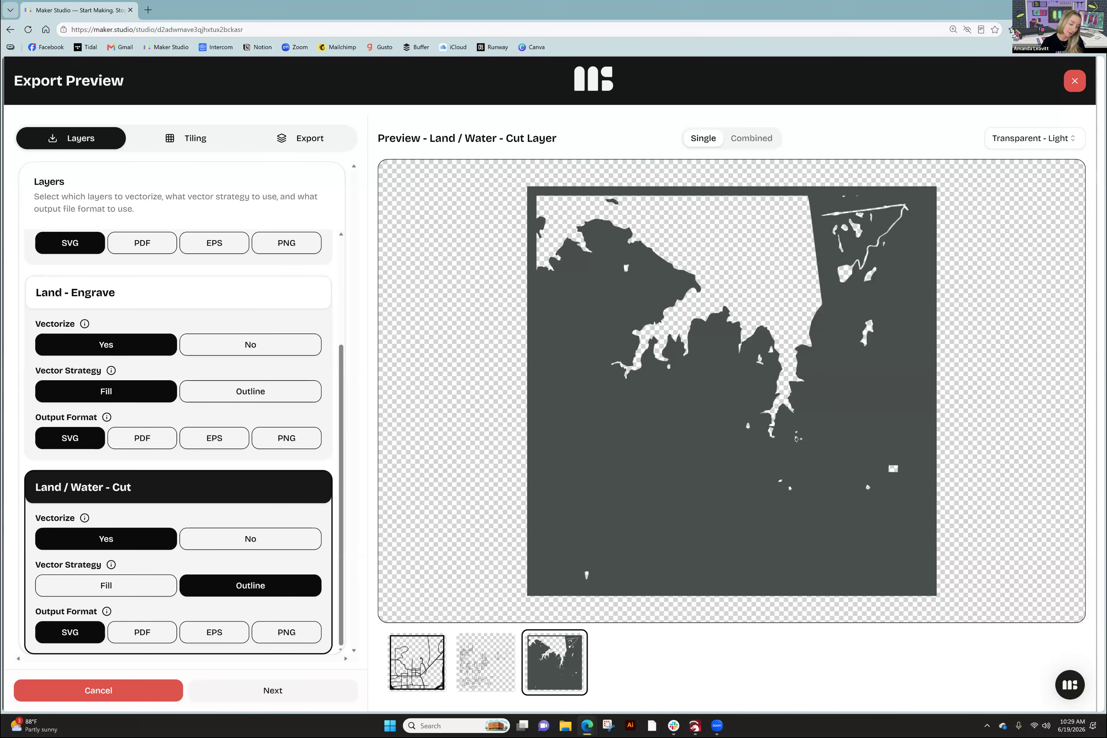
- Preview Land - Engrave, then Roads - Cut, and advance to the Tiling settings
left_click(487, 661)
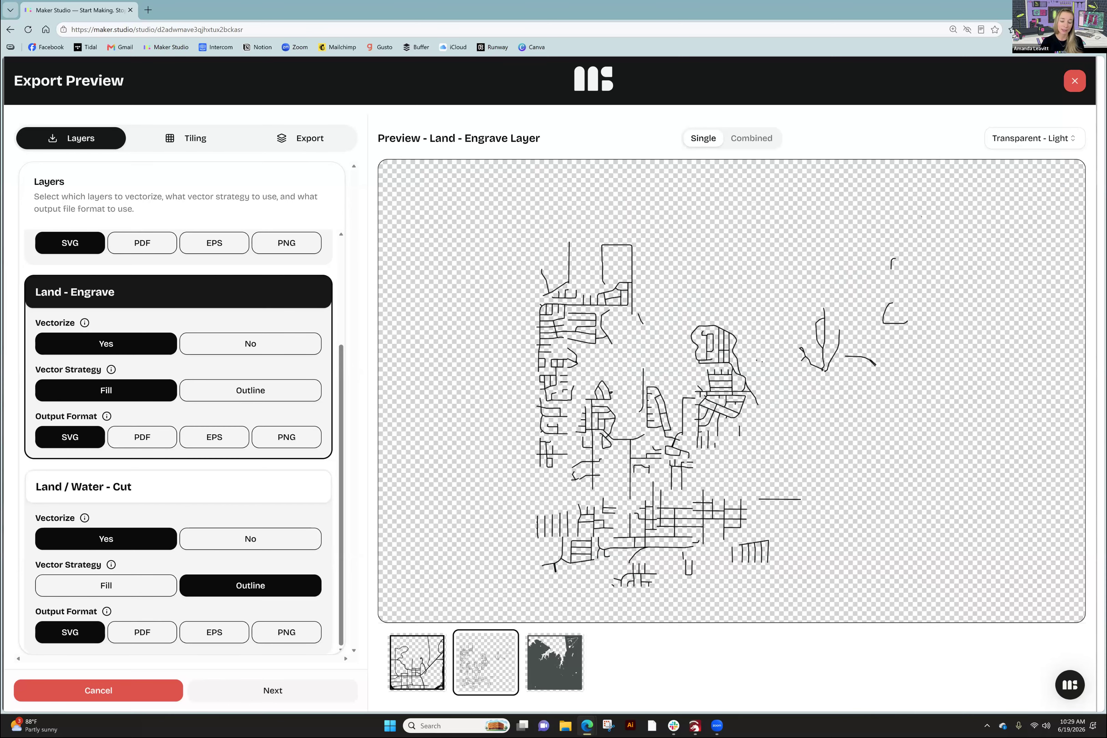
left_click(417, 662)
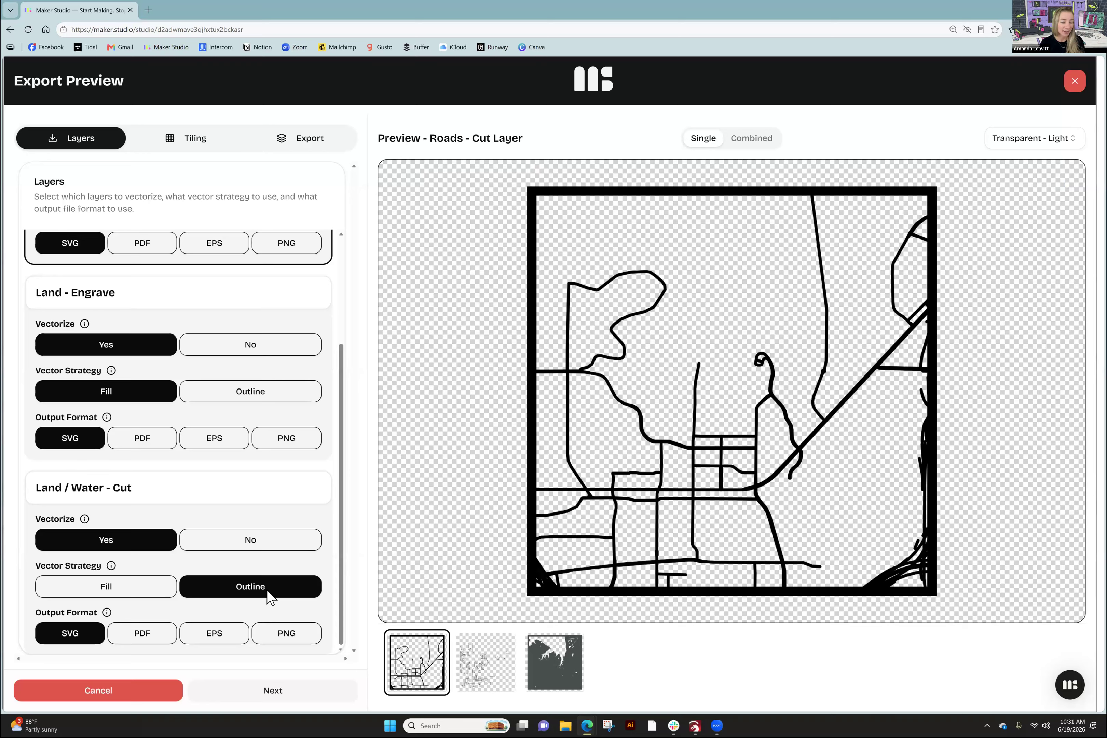
left_click(285, 690)
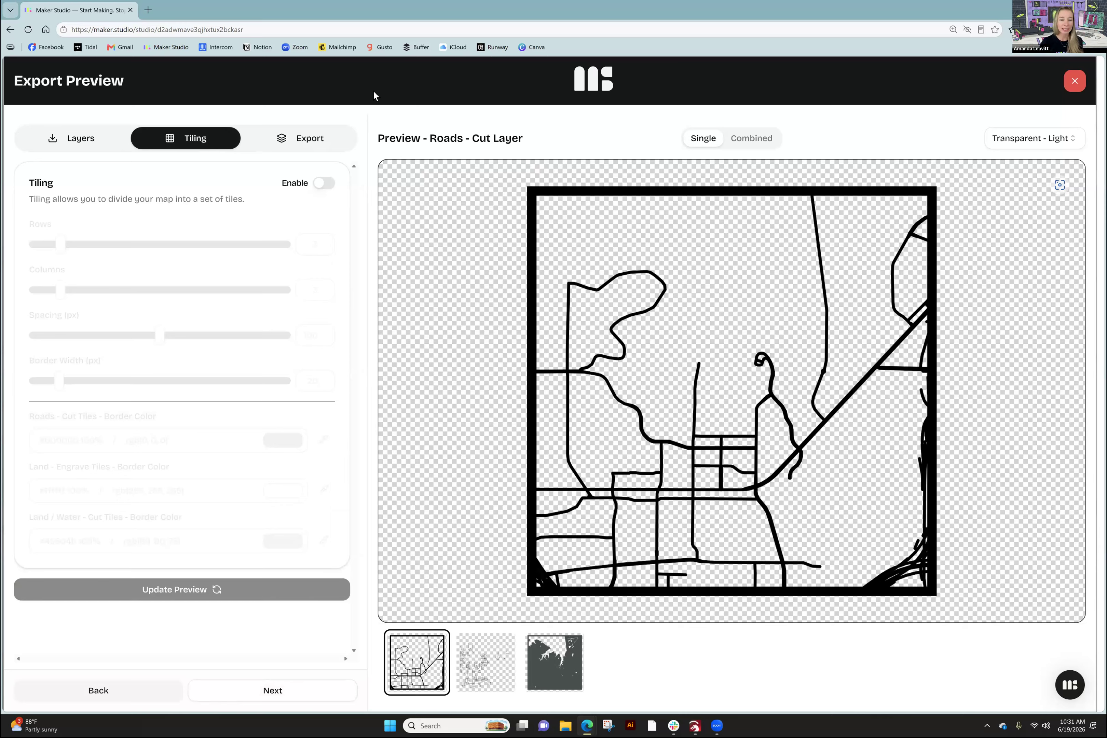
- Enable tiling with 2 rows and 2 columns, and refresh the preview
left_click(324, 184)
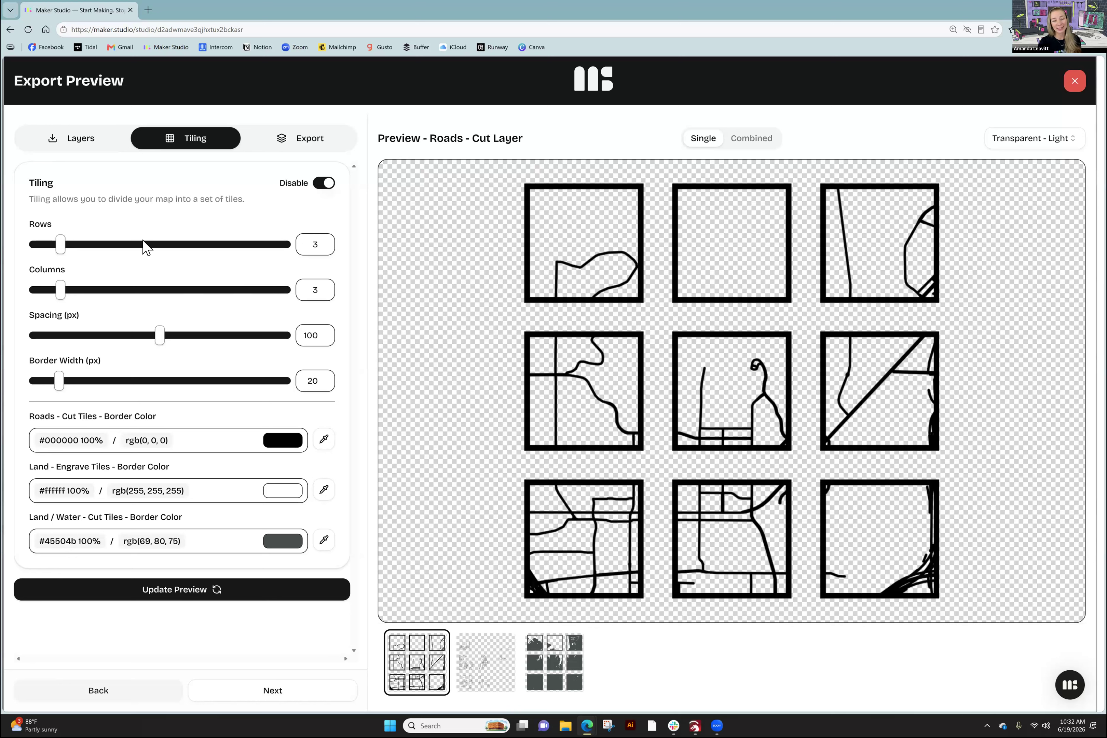
left_click(322, 247)
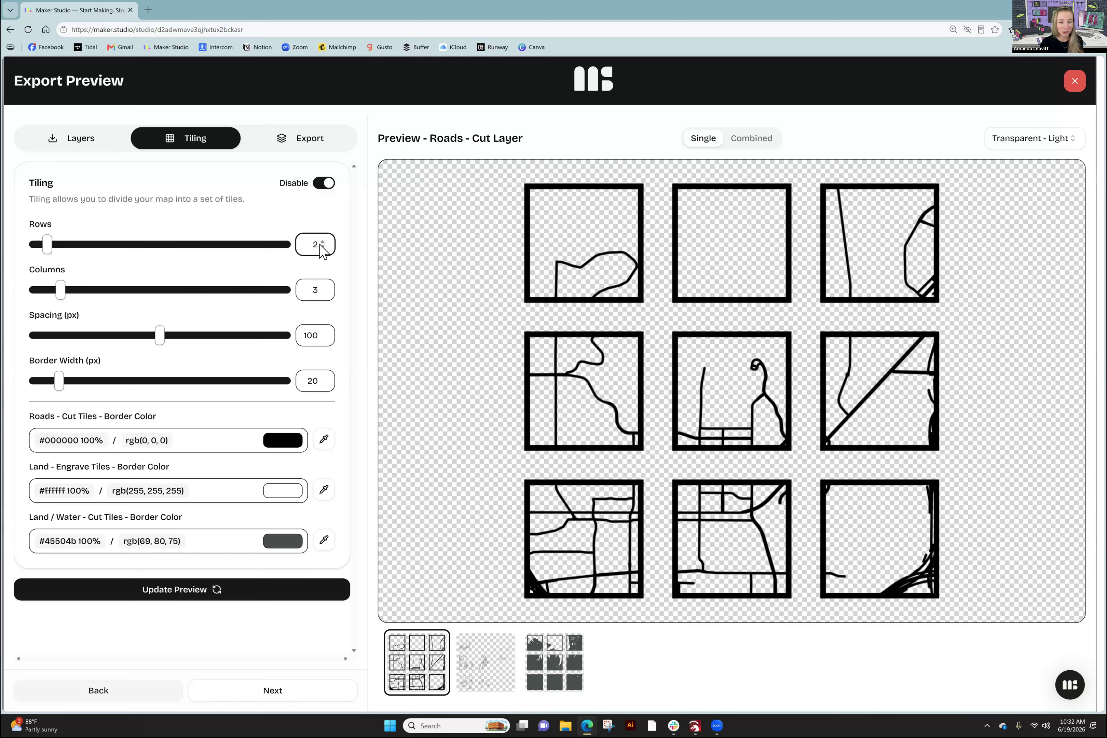
double_click(314, 292)
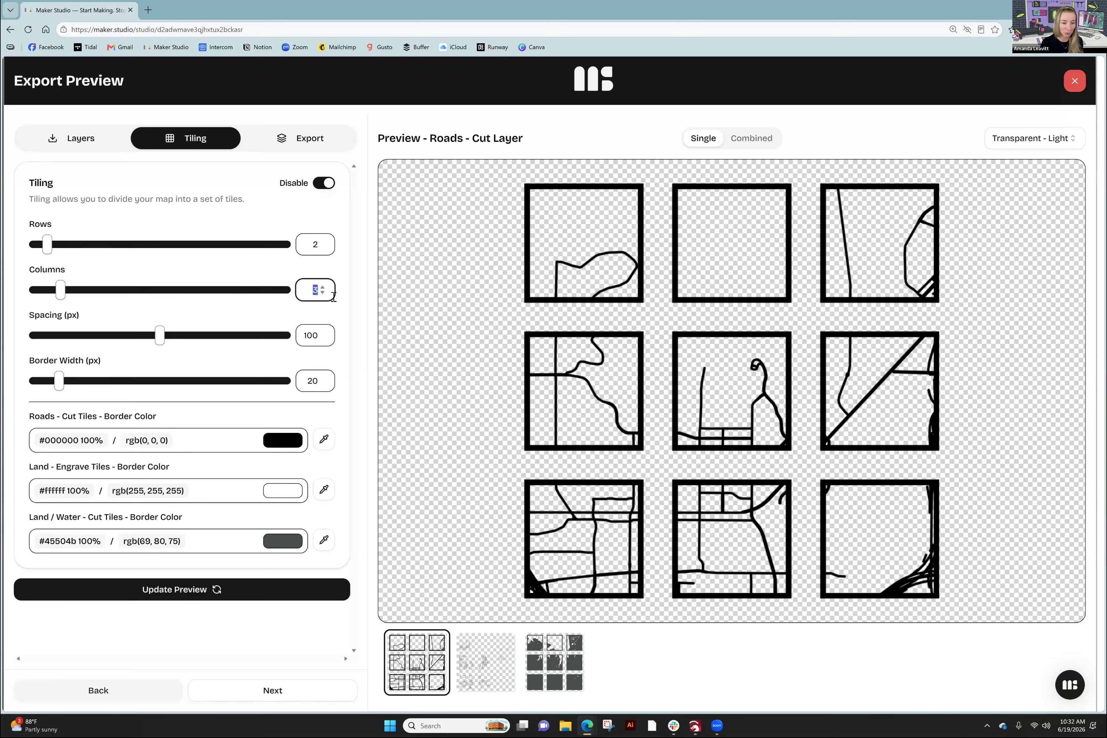
type("2")
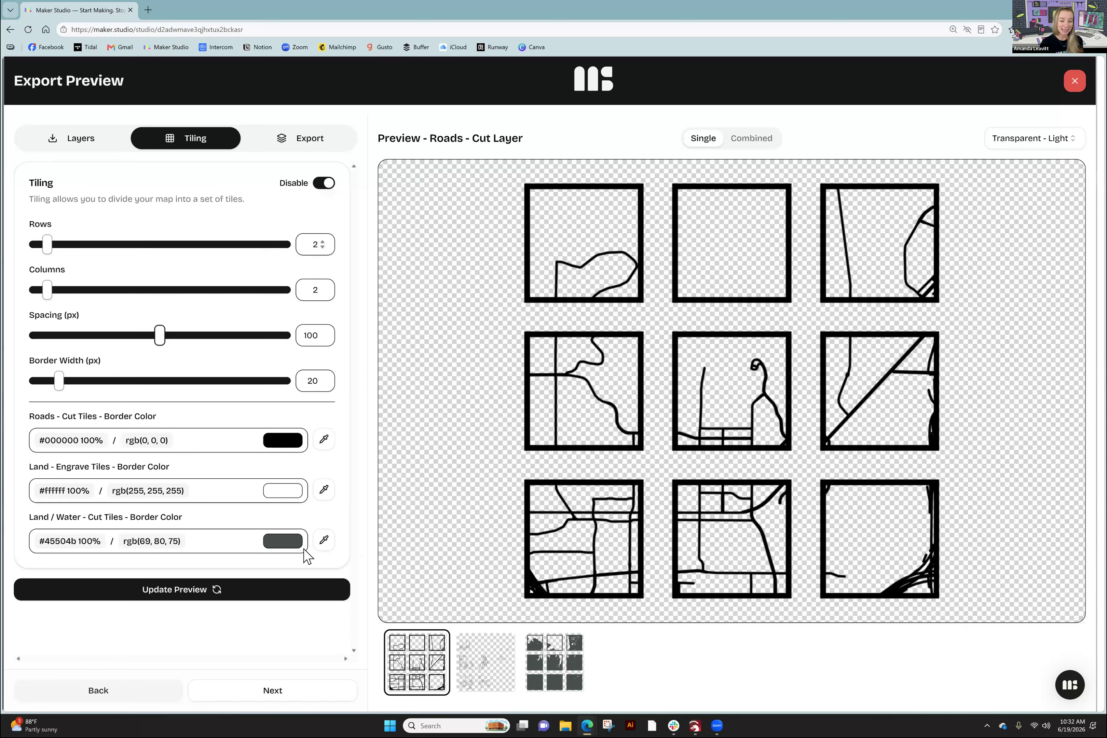
left_click(208, 591)
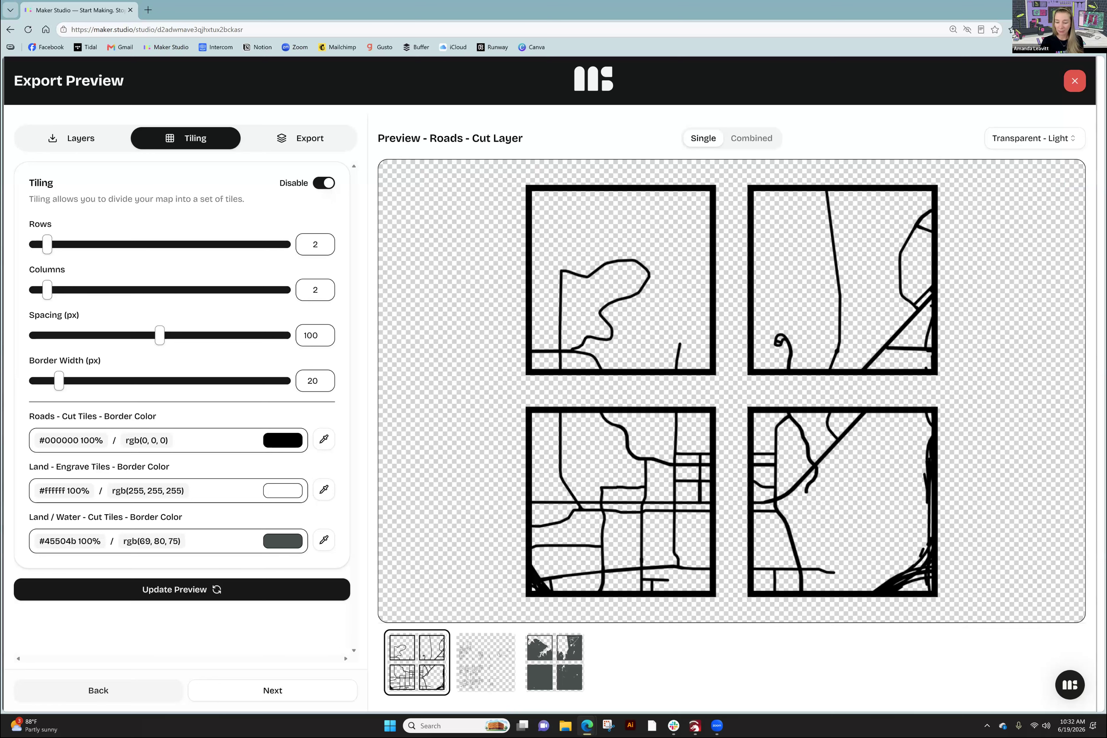
- Check the 2×2 tiled previews of all three layers, then move to the Export summary
left_click(555, 662)
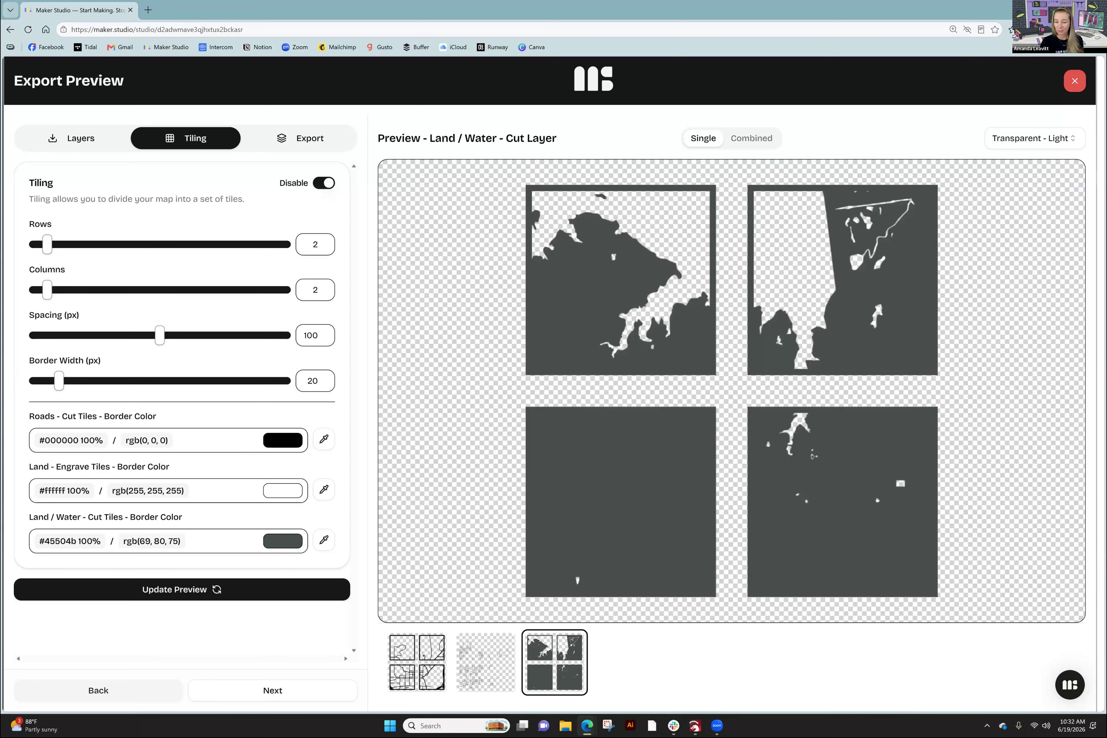
left_click(486, 662)
left_click(417, 662)
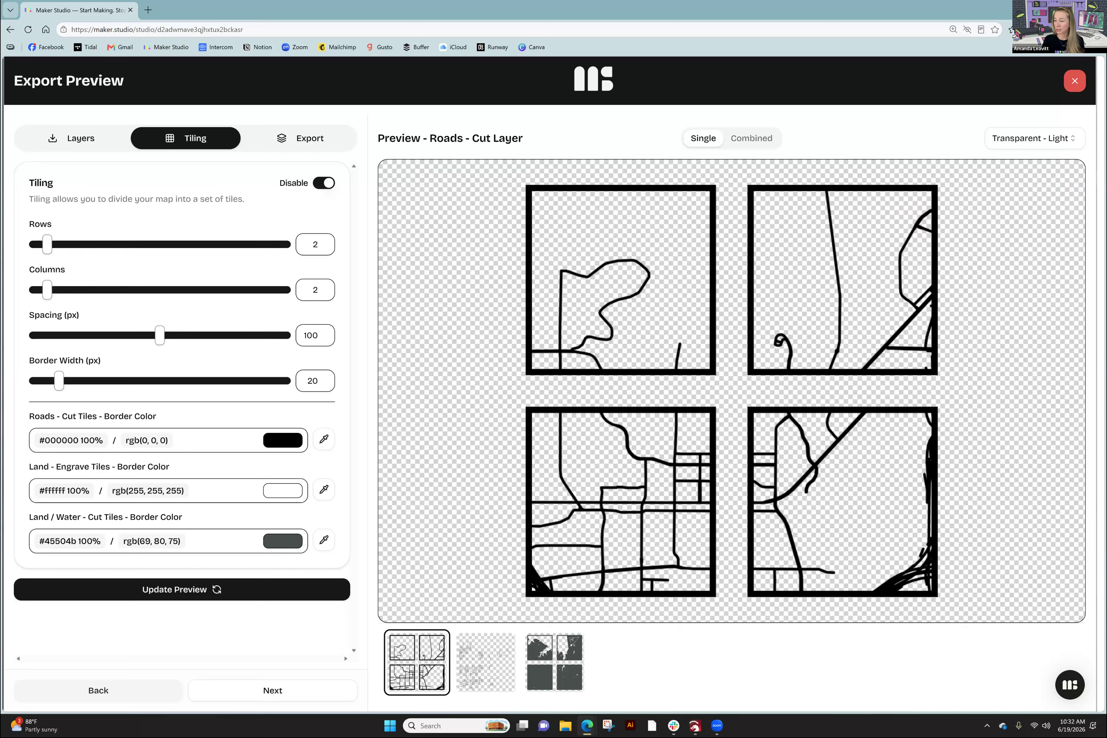
left_click(296, 141)
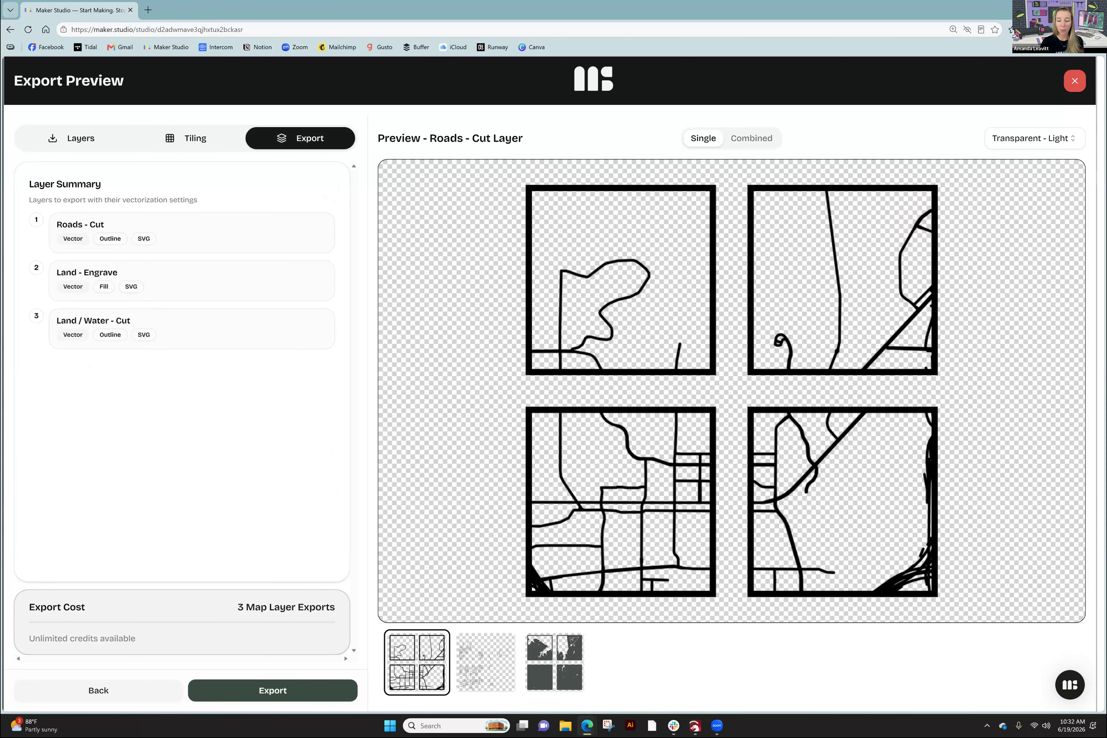
left_click(554, 662)
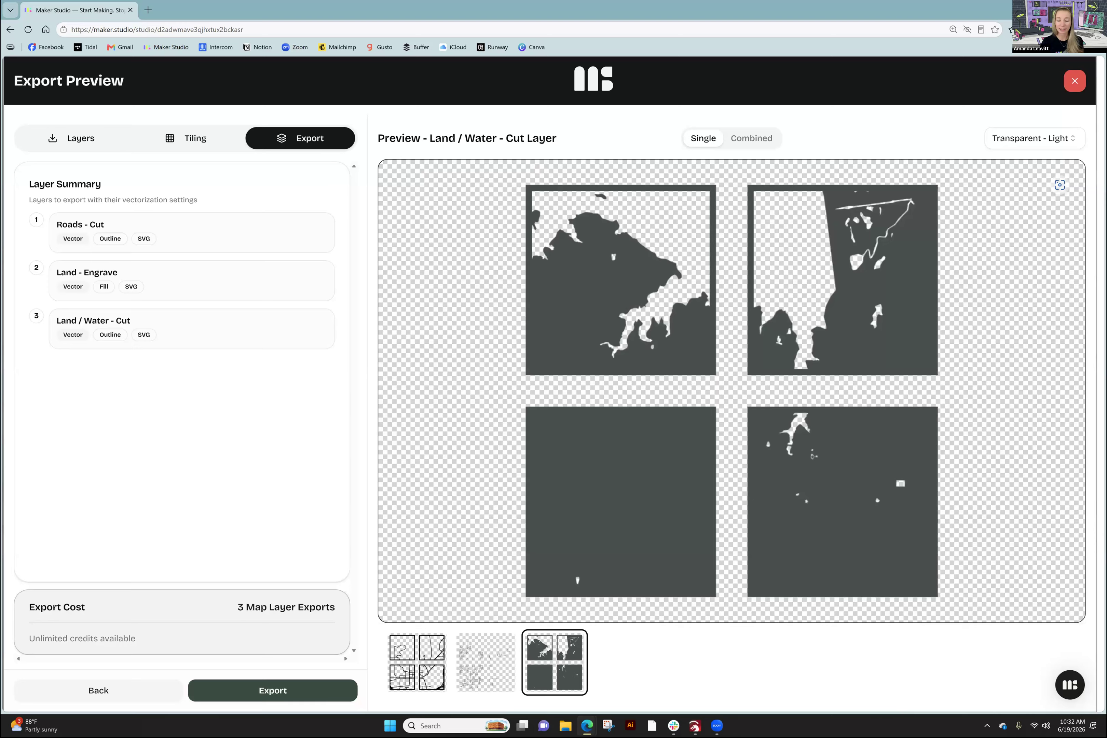
left_click(486, 662)
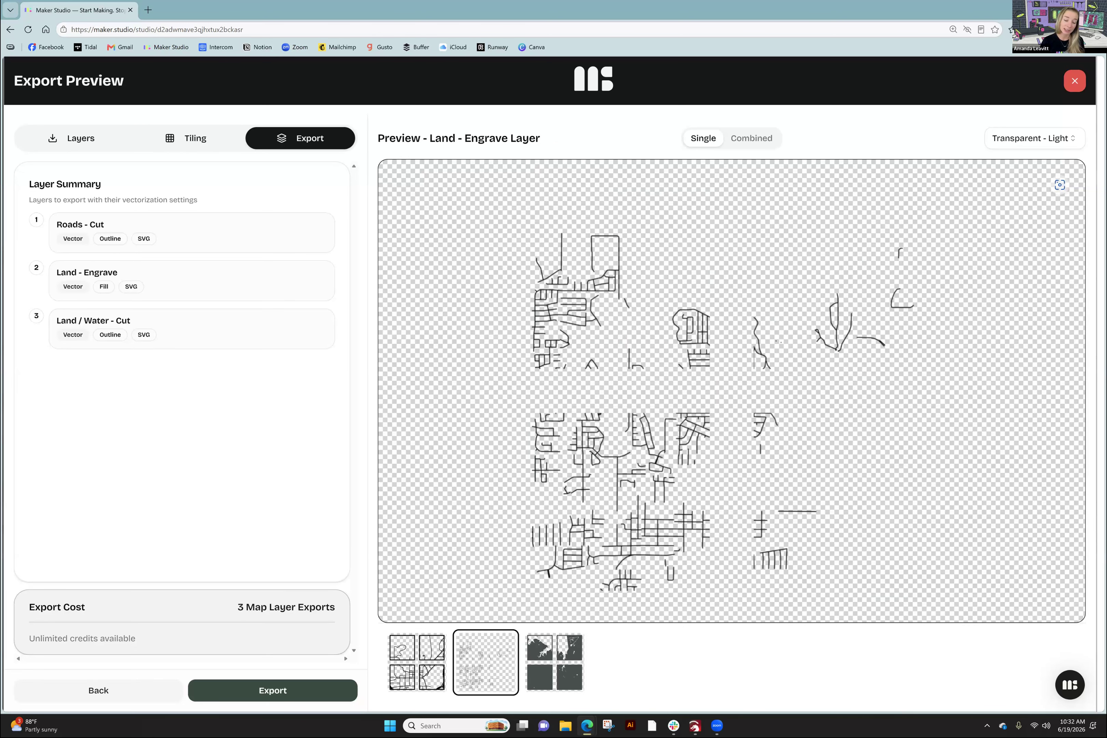
left_click(417, 662)
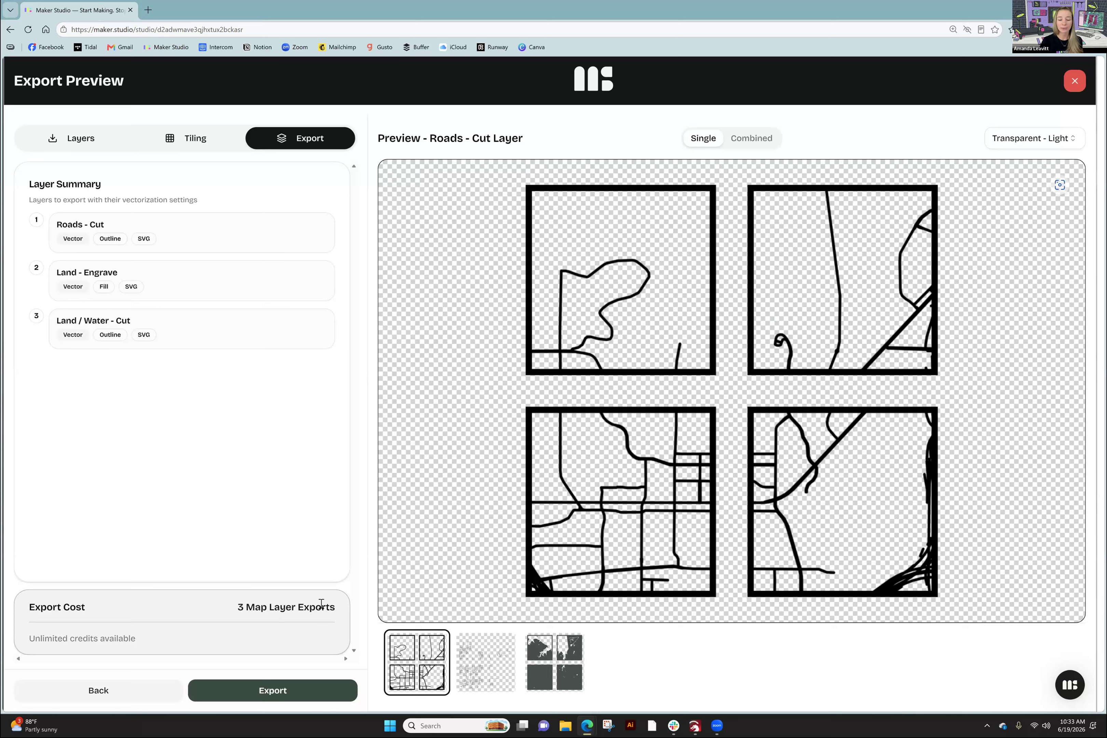
- Disable tiling so the map exports as one piece, back on the Export summary
left_click(205, 143)
left_click(329, 186)
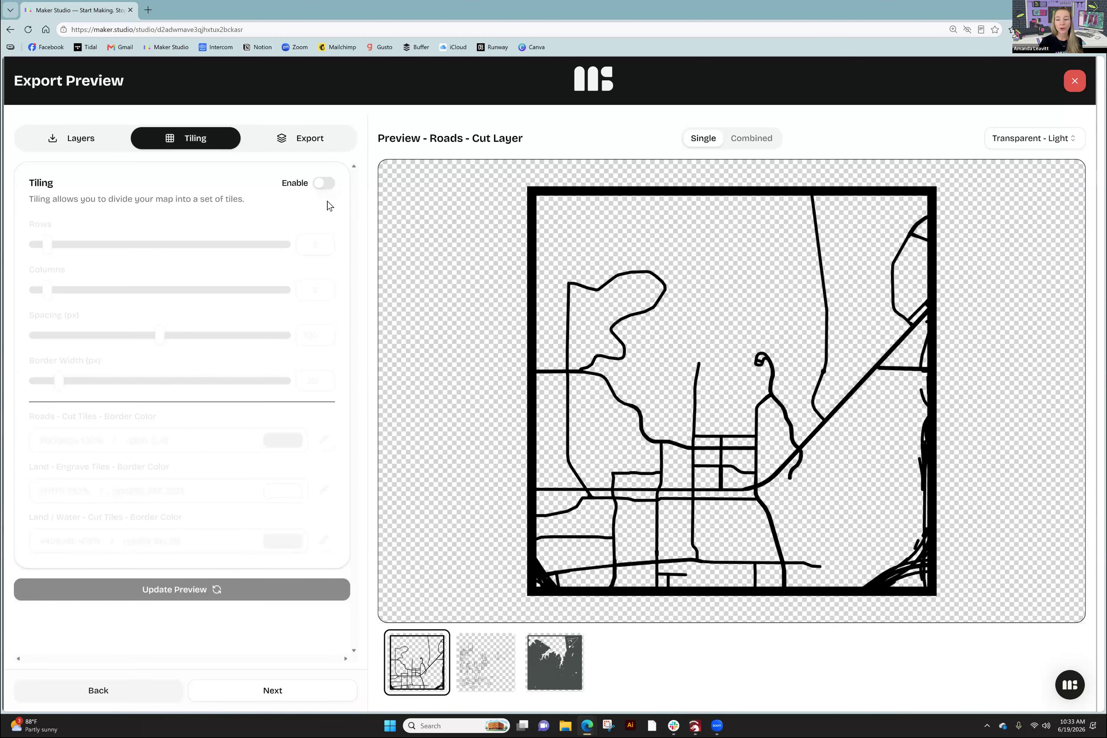
left_click(326, 145)
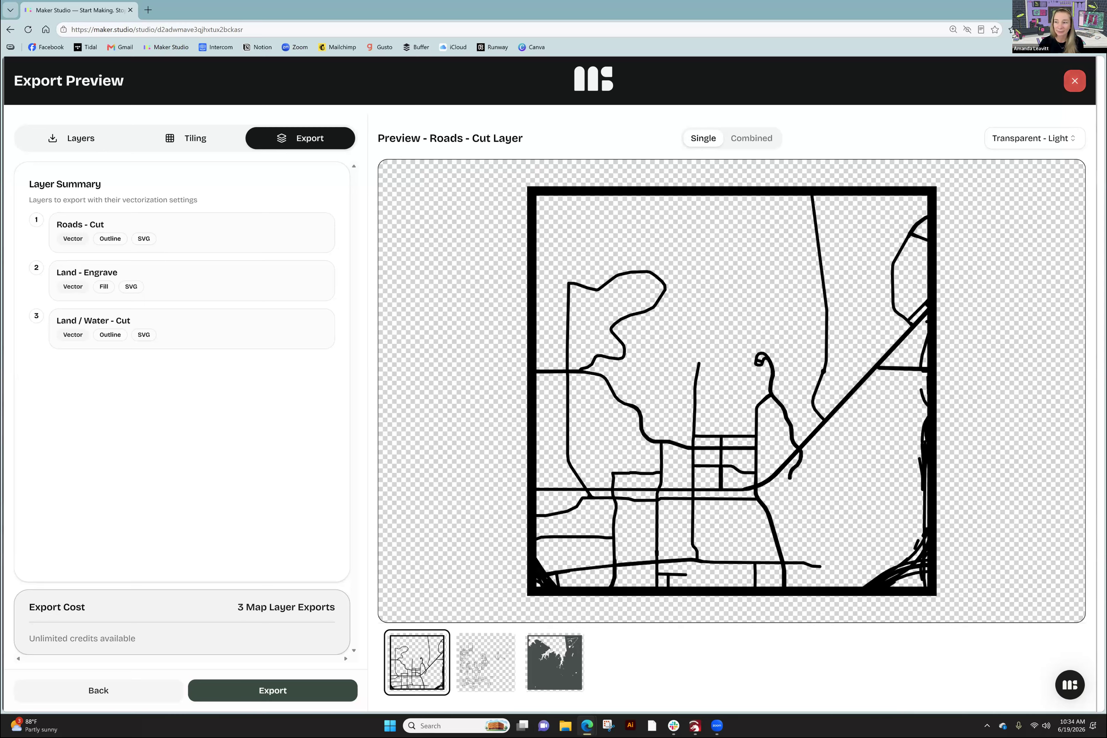
- Close Export Preview and nudge the map slightly down within its frame
left_click(1074, 81)
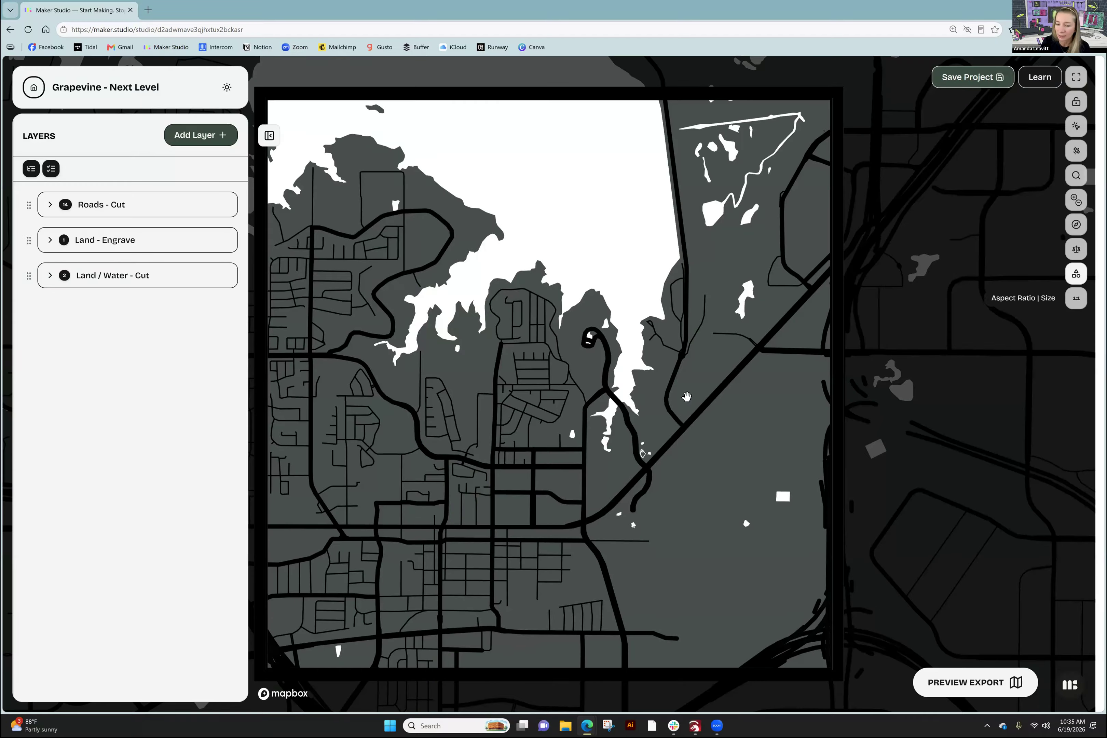
left_click_drag(530, 404, 518, 425)
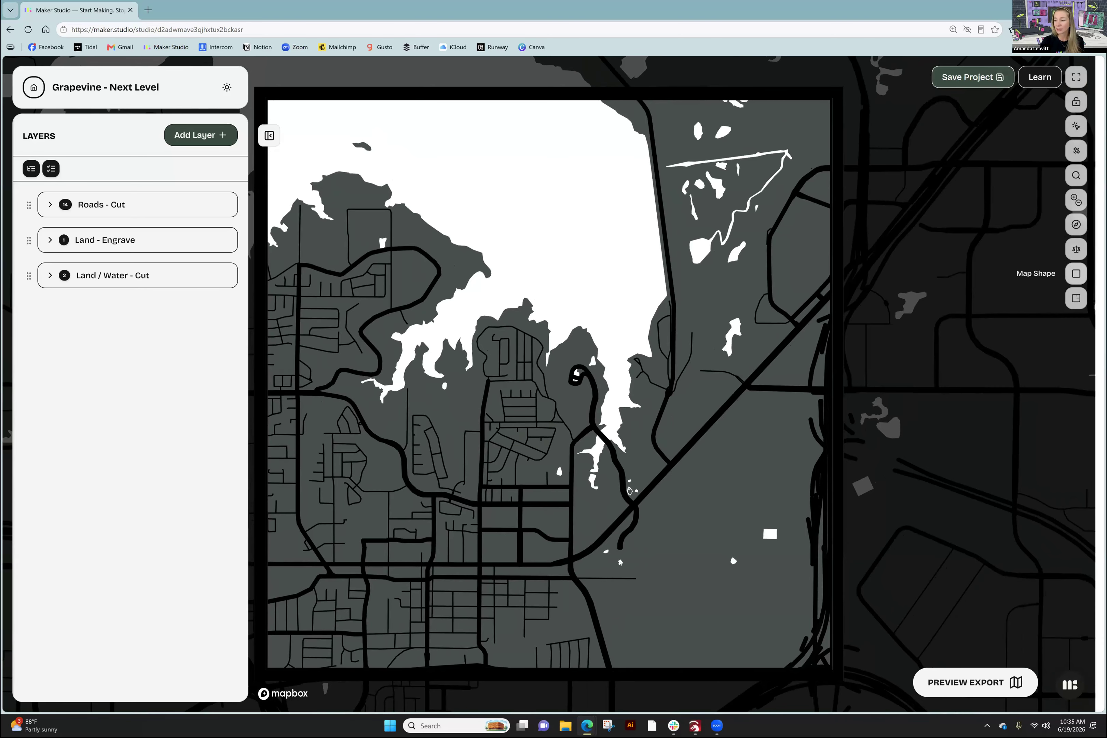
- Try the Heart, Star, Hexagon, Octagon and Snowman shapes, settling on the holiday Present shape
left_click(1076, 273)
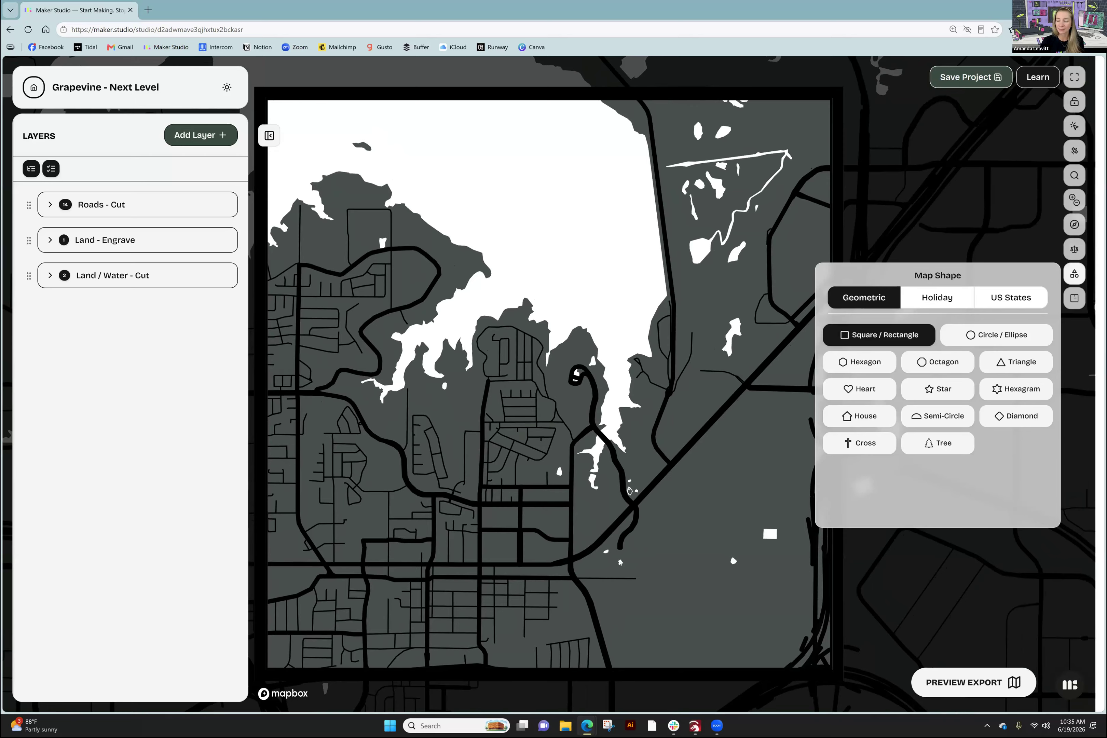
left_click(863, 390)
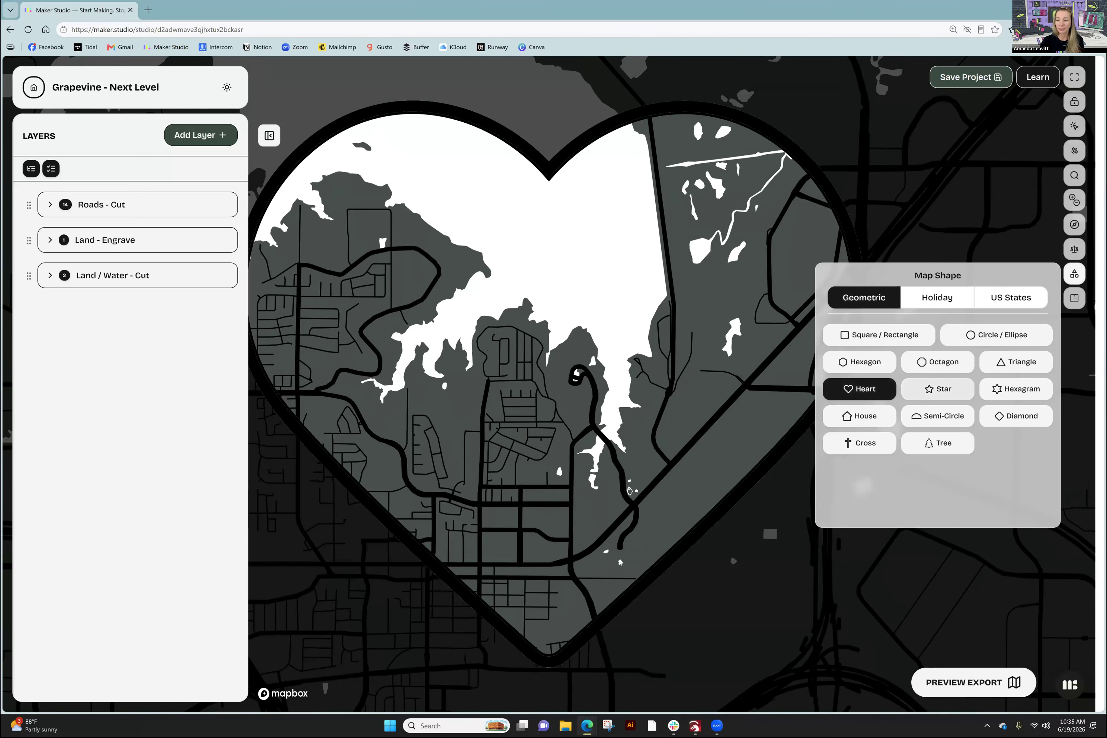
left_click(937, 388)
left_click(861, 362)
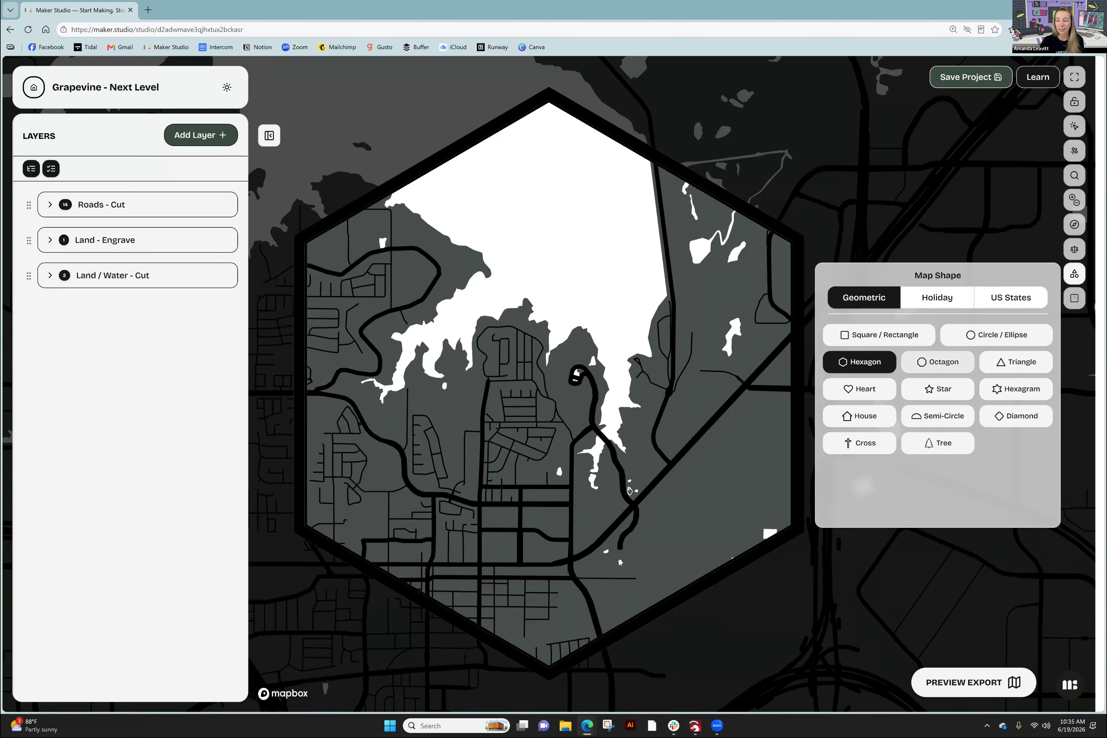
left_click(937, 362)
left_click(936, 297)
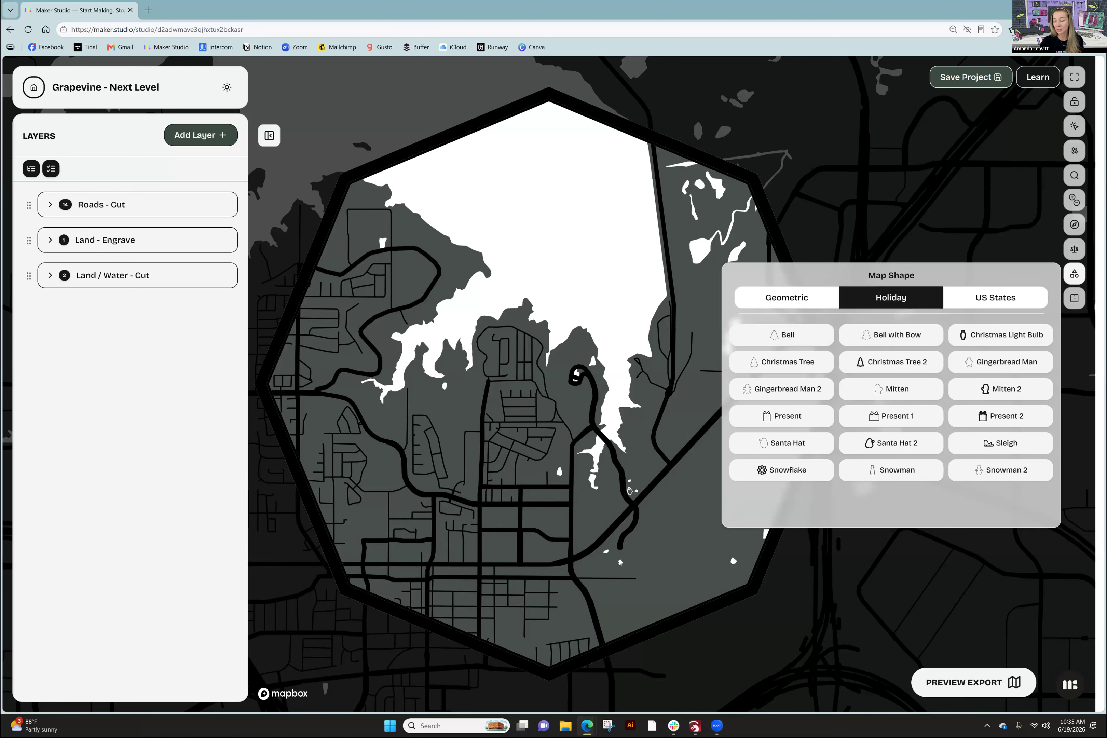
left_click(871, 471)
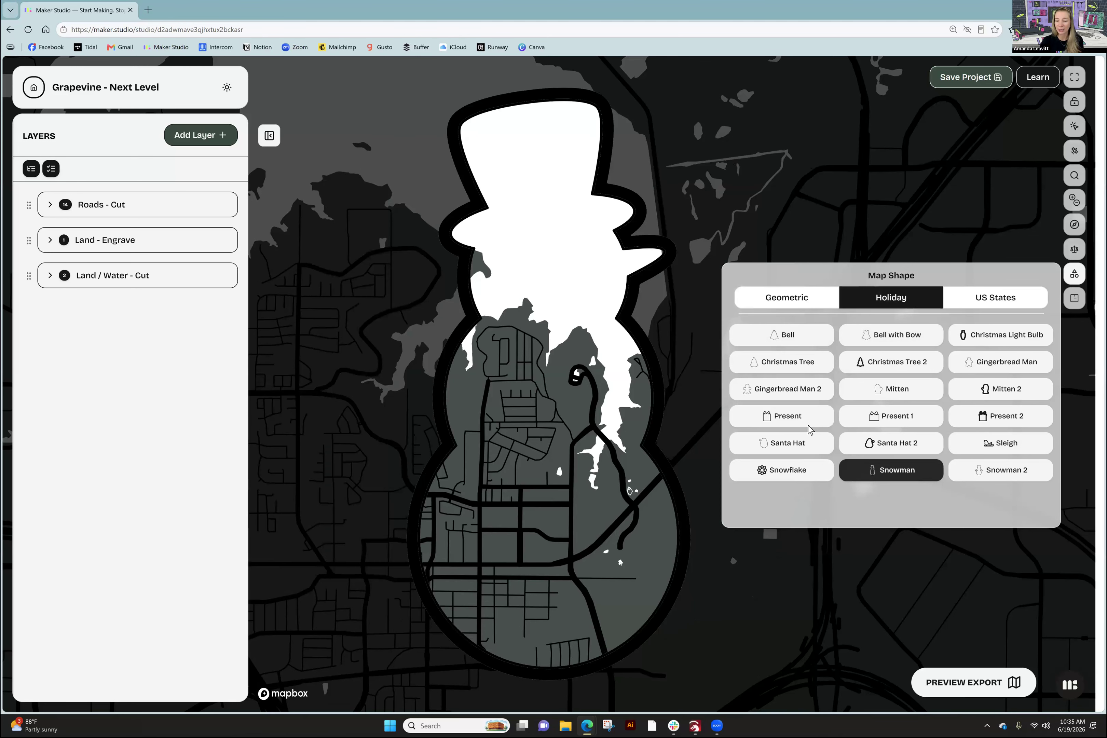
left_click(799, 418)
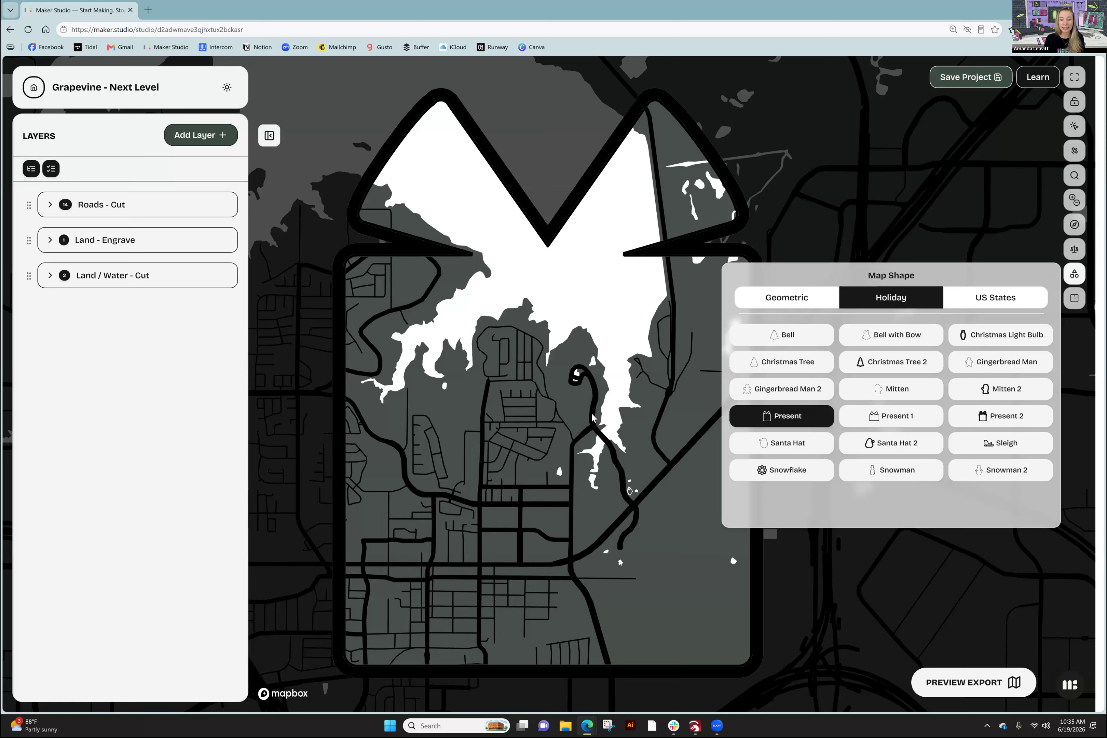
- Duplicate the Grapevine - Next Level project from the Projects page
left_click(34, 91)
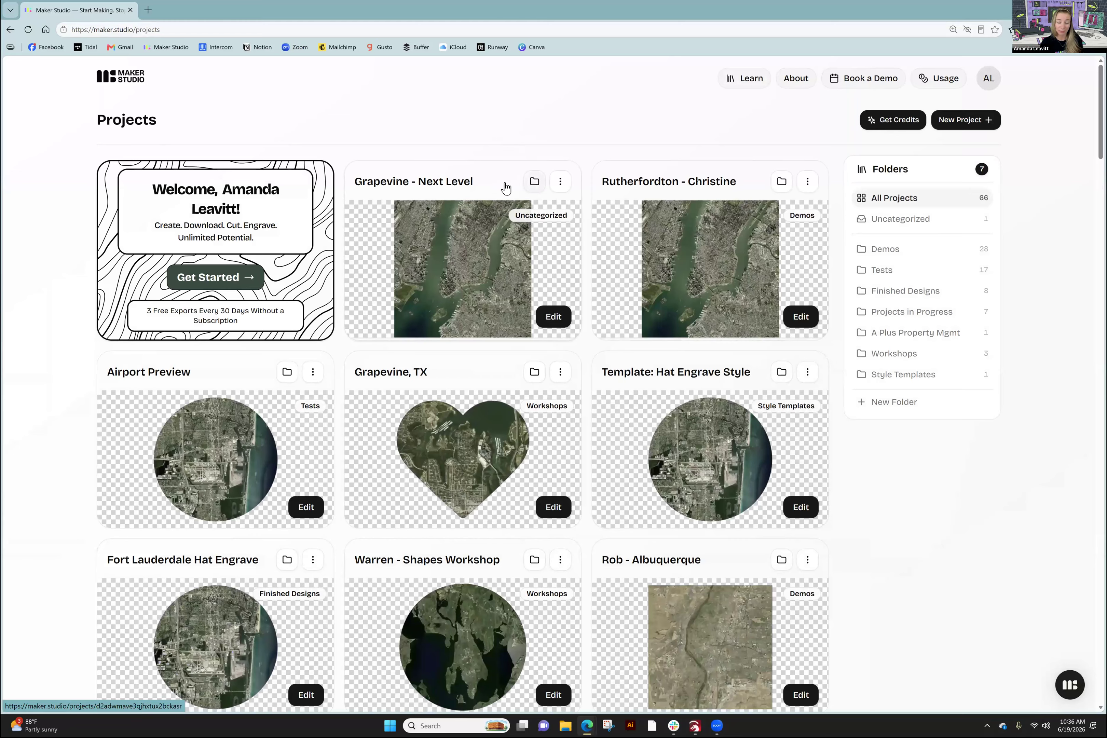
left_click(560, 181)
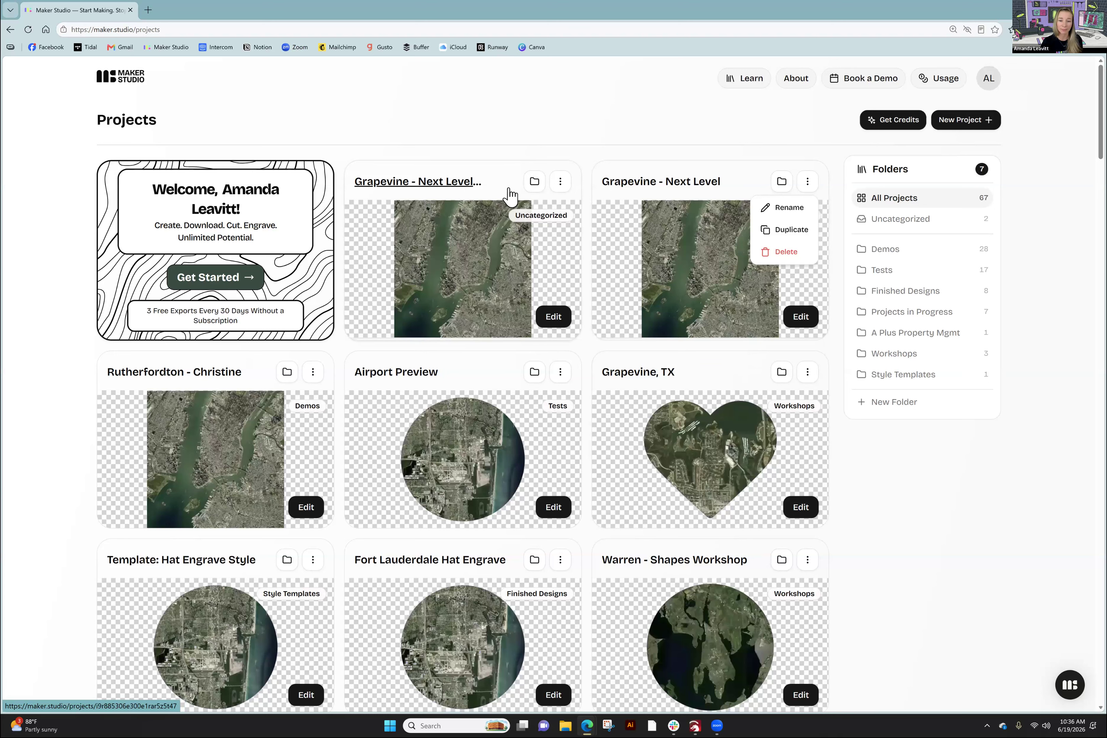
left_click(557, 184)
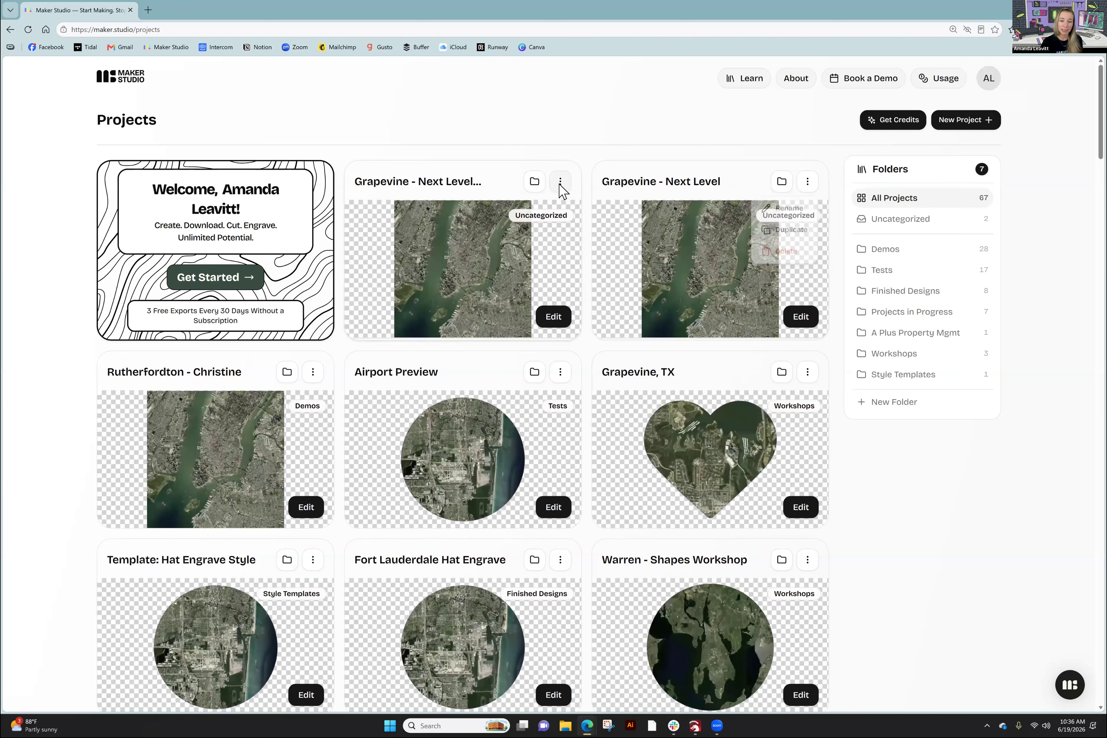
- Rename the duplicate to 'Grapevine - Next Level Proof 2'
left_click(538, 208)
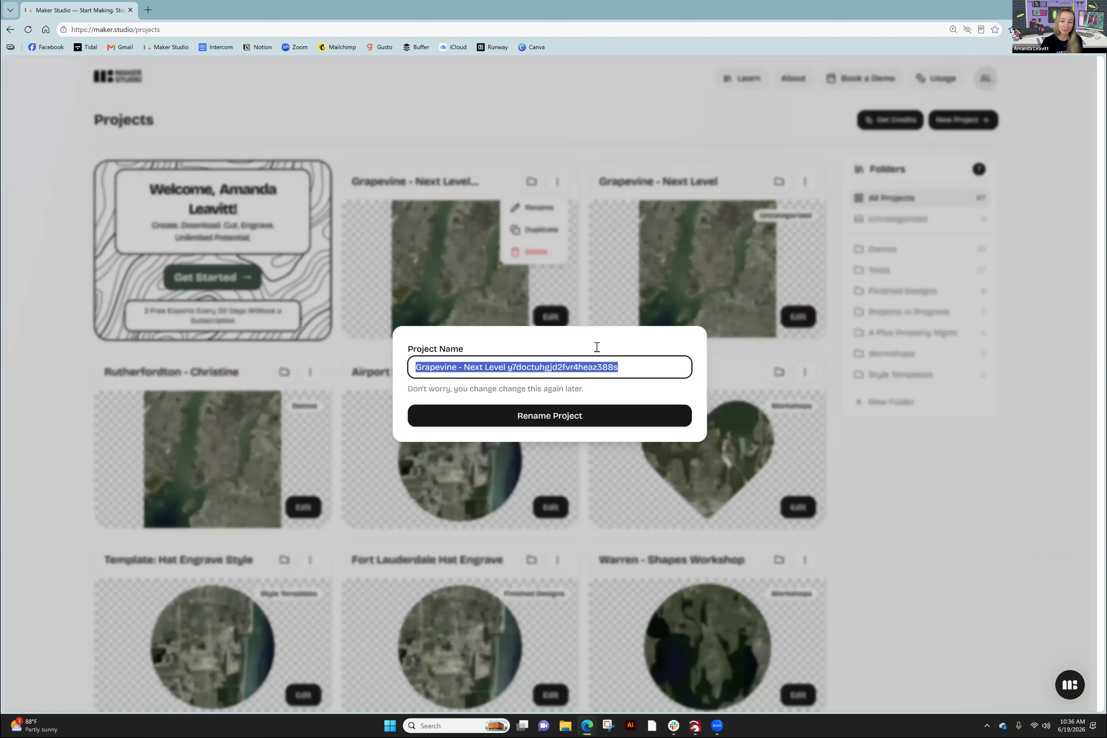
left_click(633, 368)
left_click_drag(619, 369, 509, 373)
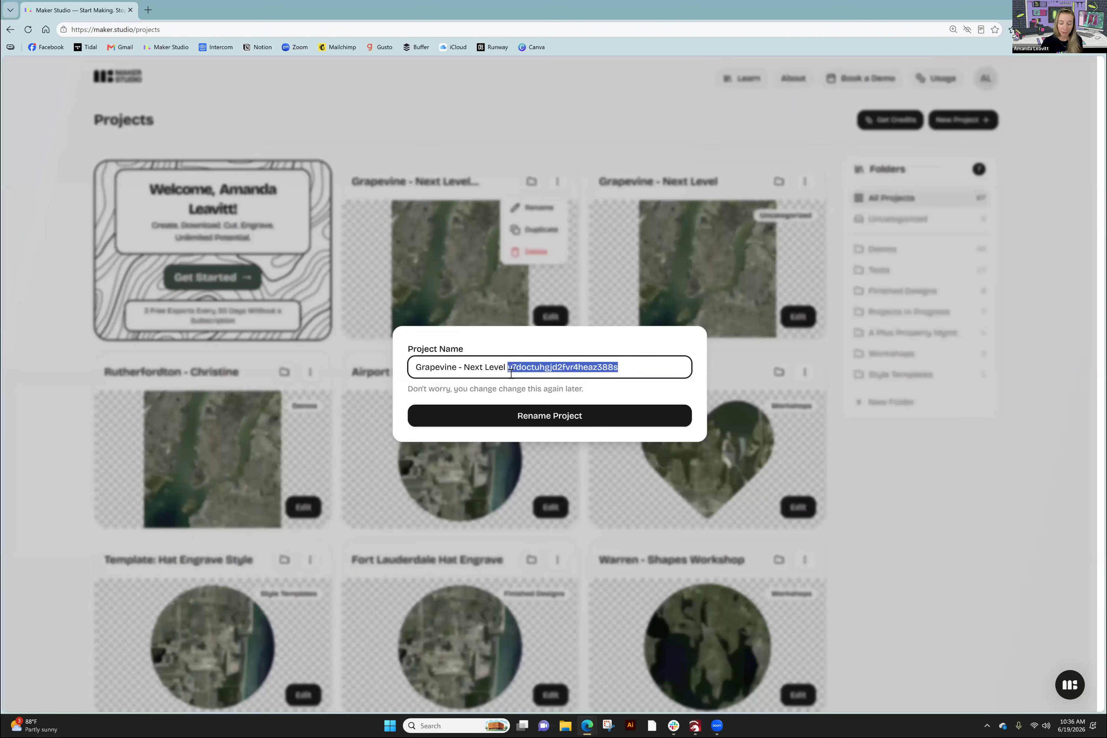
type("Proof 2")
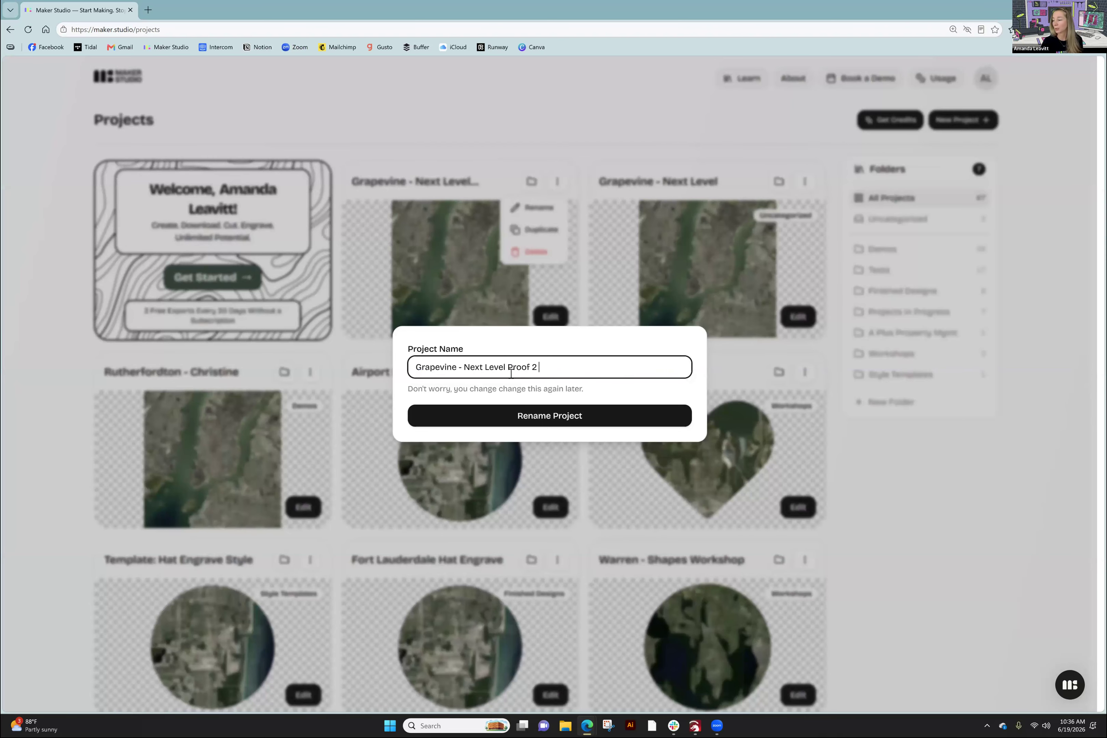
left_click(518, 412)
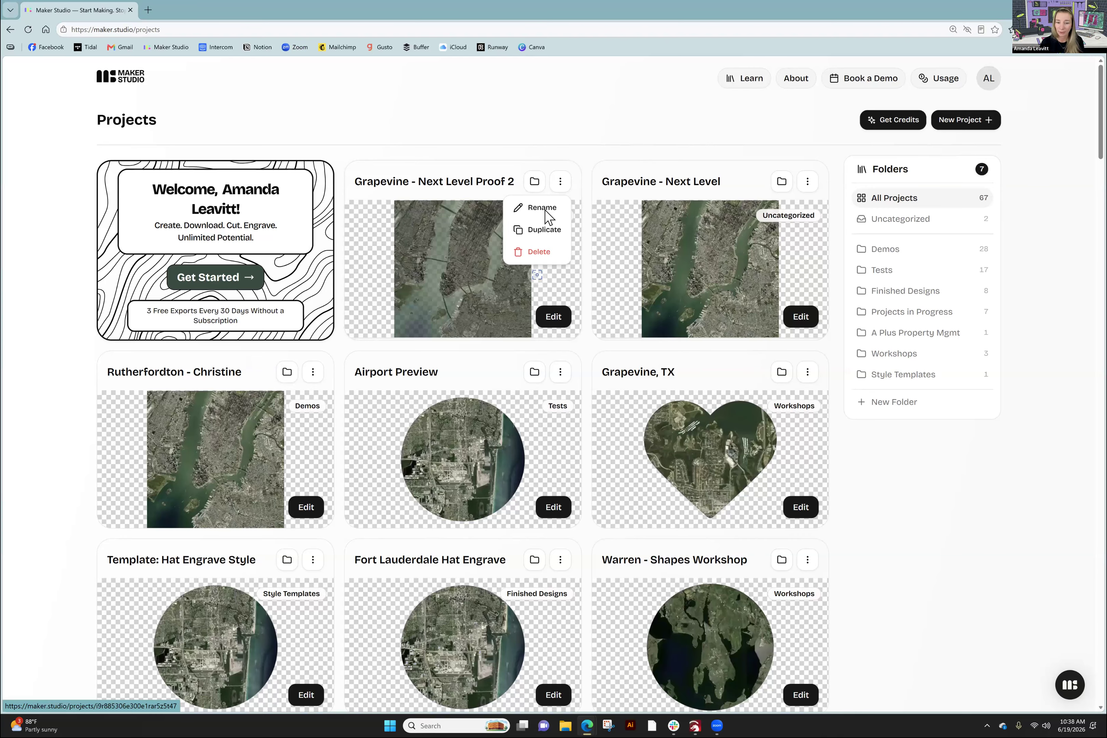
- Delete the 'Grapevine - Next Level Proof 2' project, confirming it by typing DELETE
left_click(537, 254)
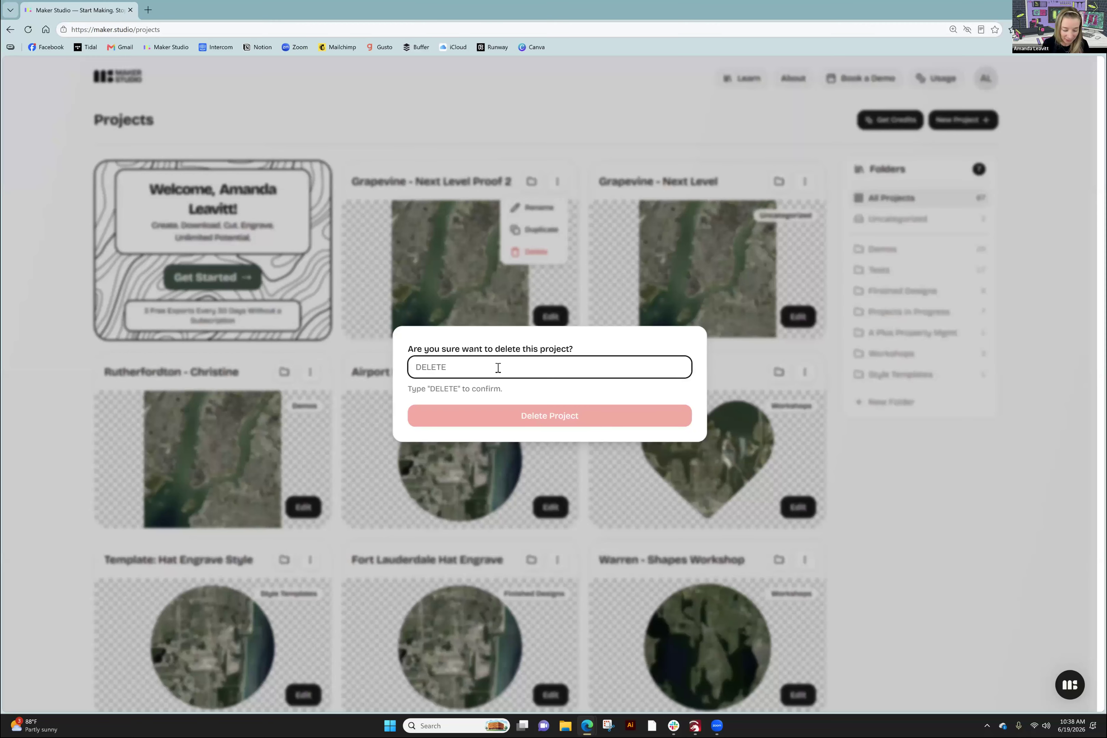
type("DELETE")
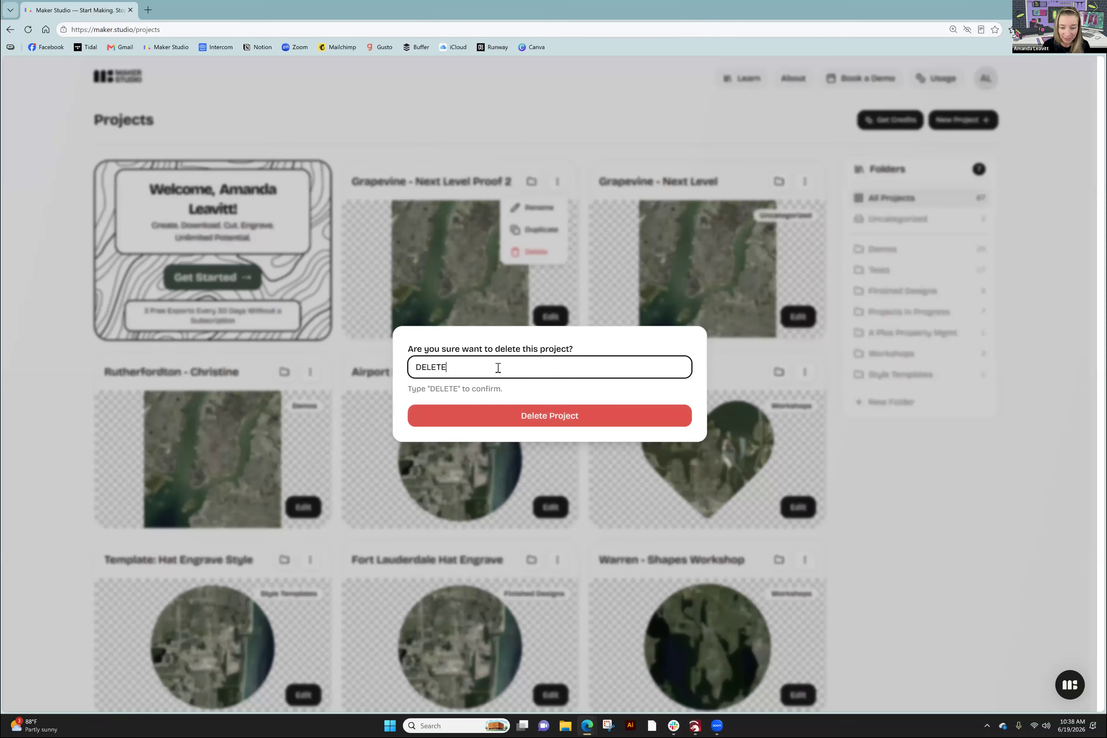
left_click(560, 419)
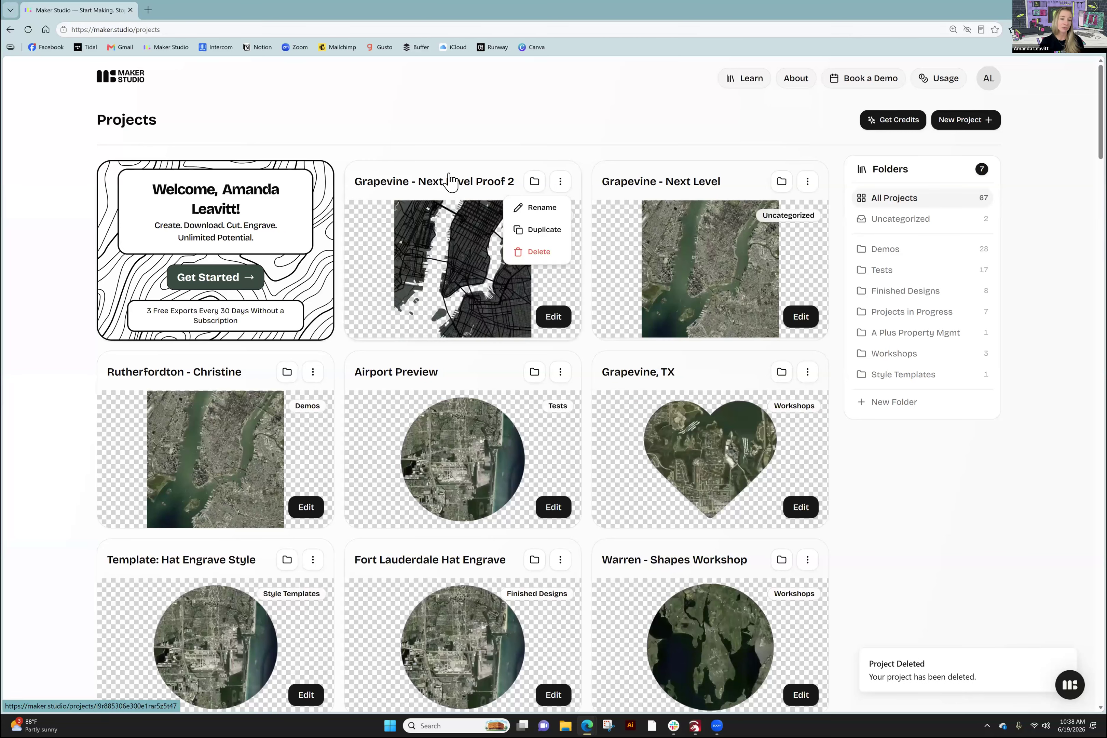
mouse_move(478, 277)
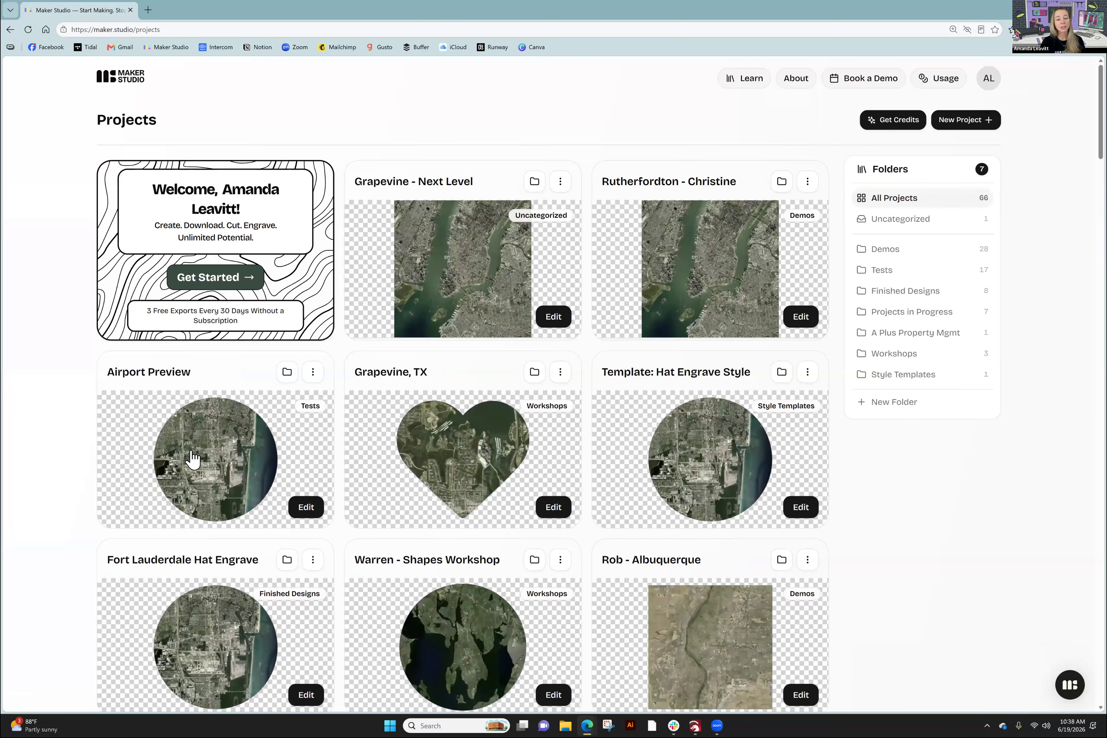
mouse_move(459, 473)
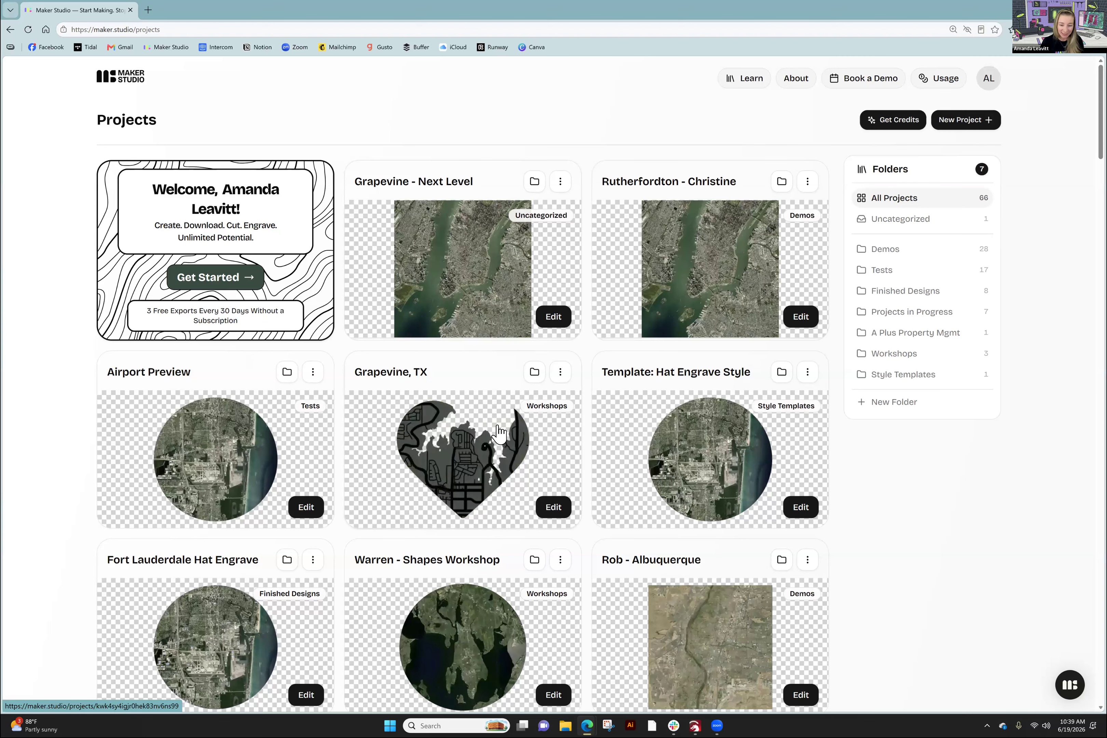
- Open the Grapevine - Next Level project page and scroll down to its map preview
left_click(458, 261)
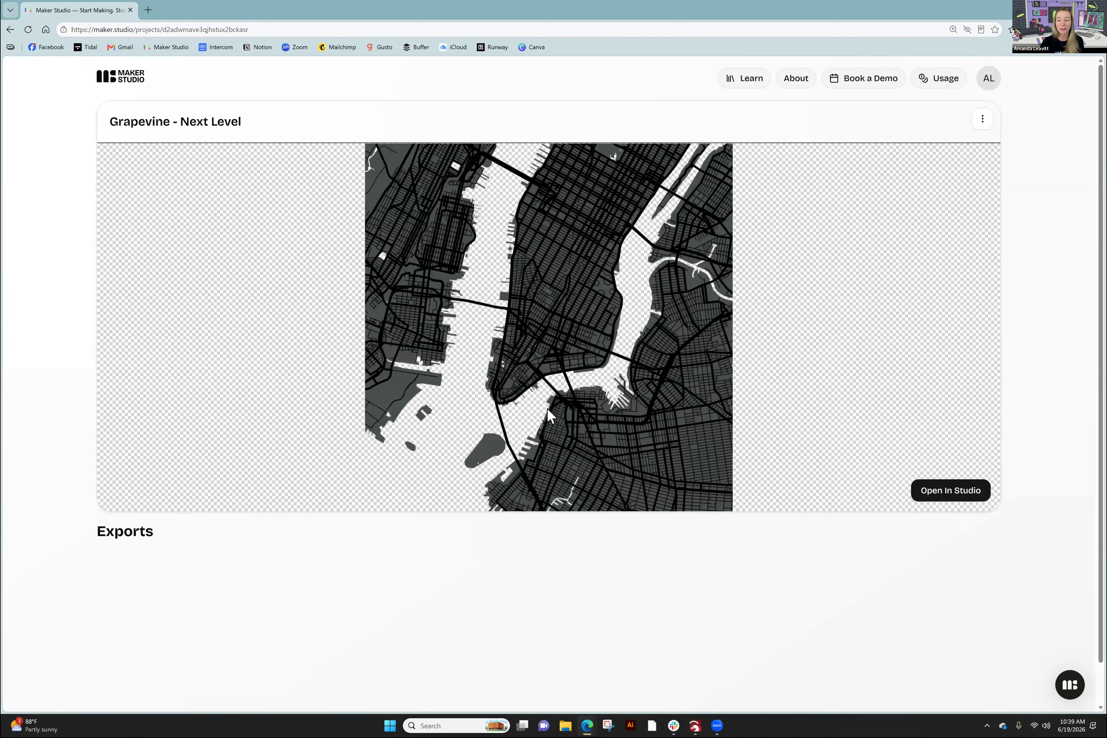
scroll(546, 411, "down", 1)
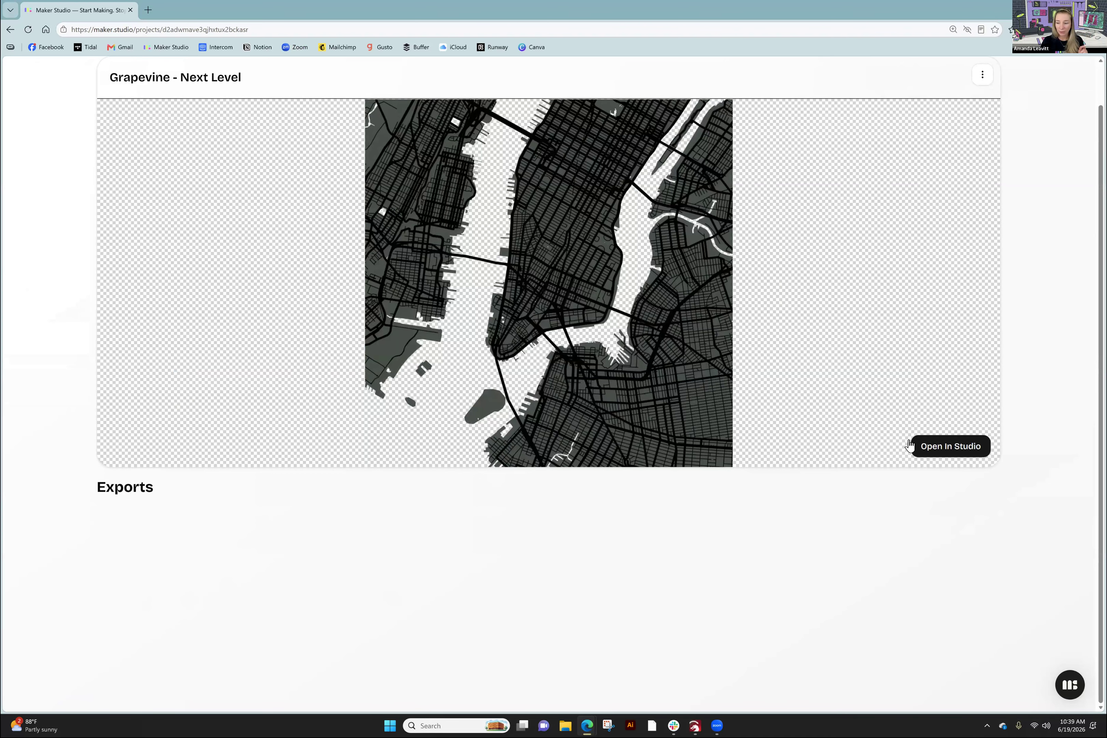
- Open the project in Studio and set the map frame shape to Geometric > Heart
left_click(929, 446)
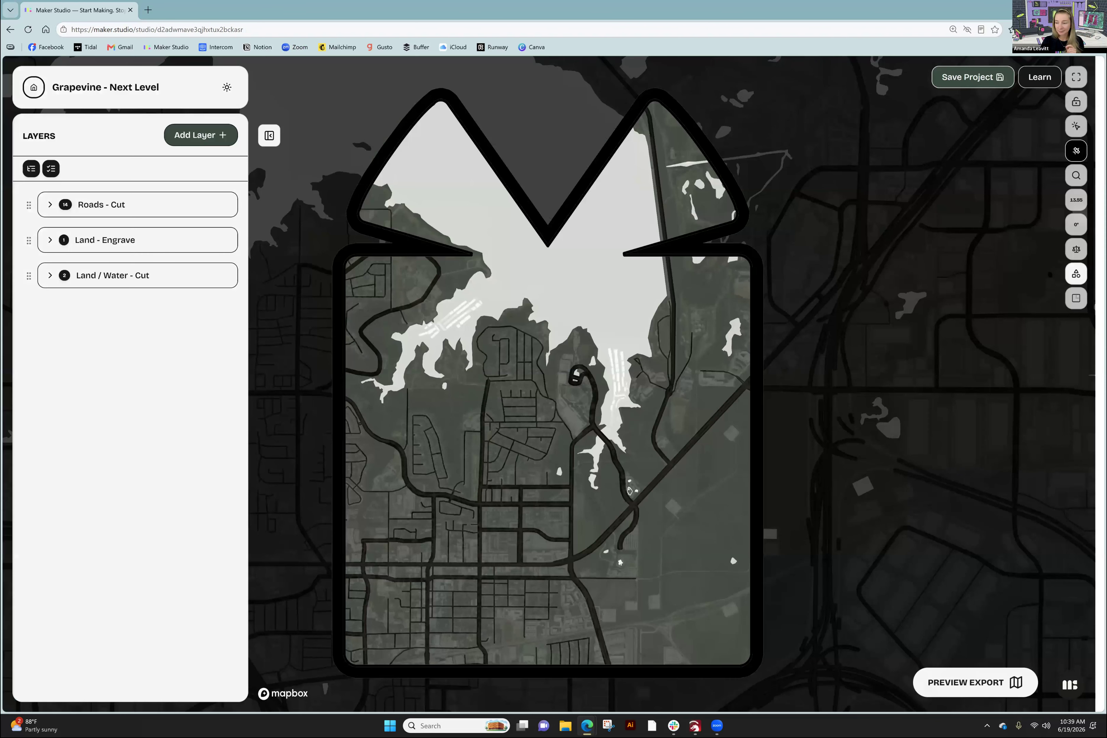
left_click(1074, 273)
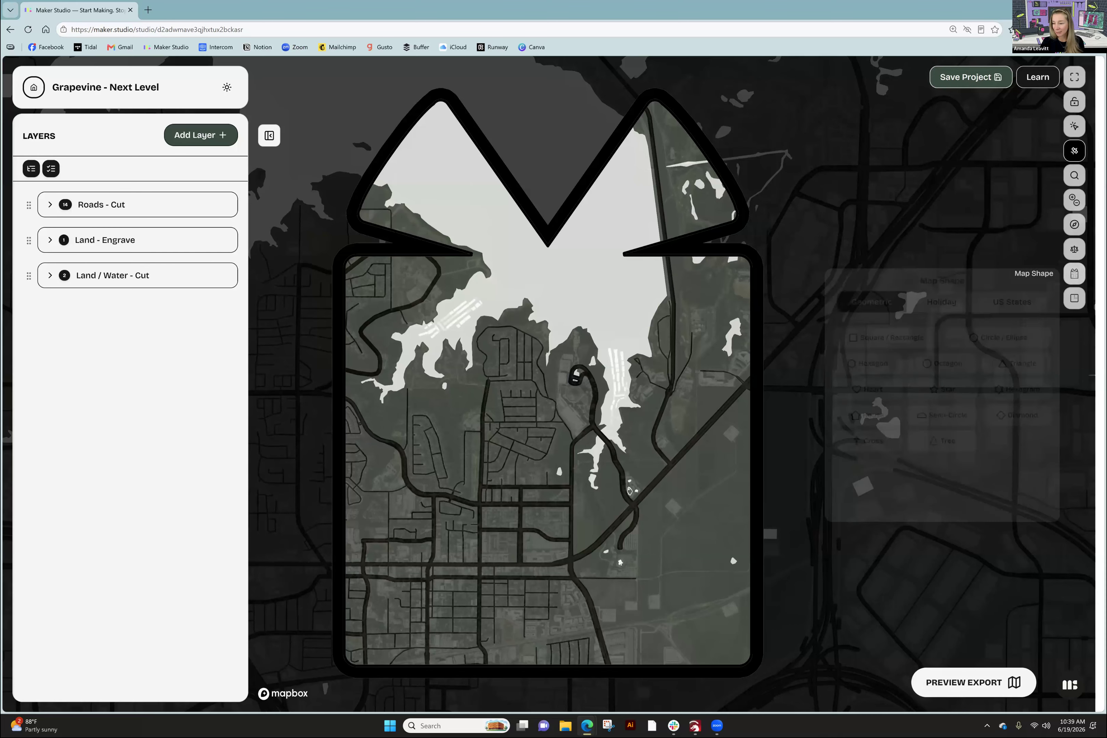
left_click(857, 389)
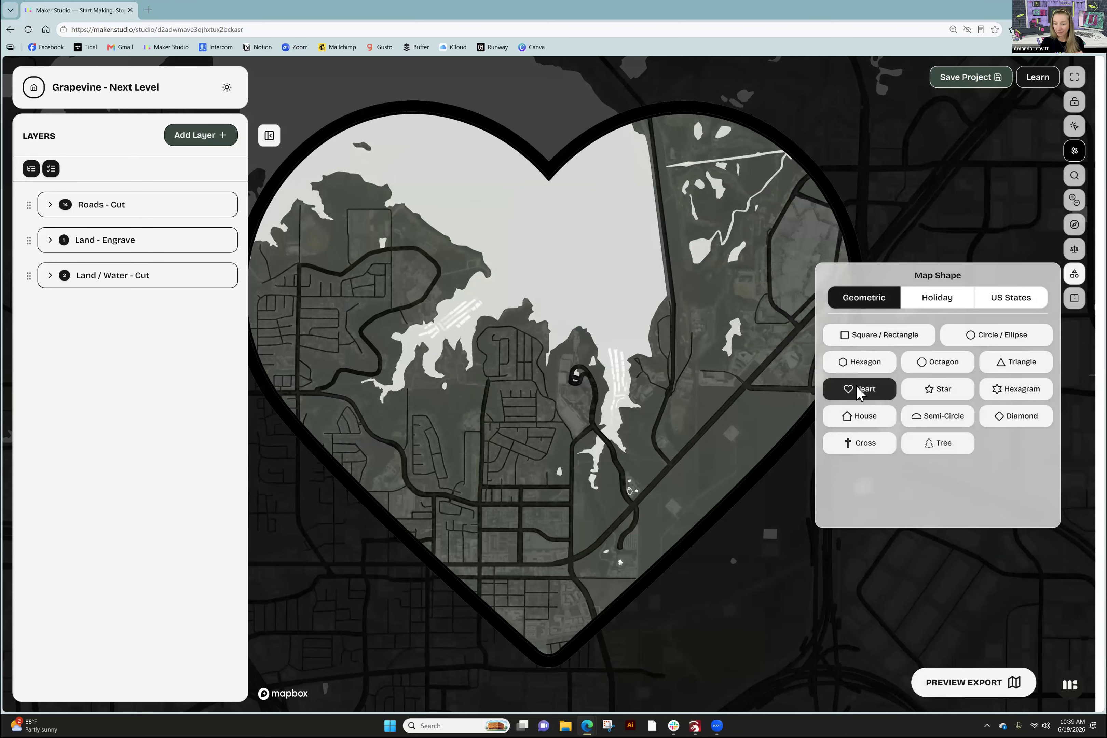
left_click(561, 365)
- Pan the map up and zoom in so the lakeshore fills the heart
left_click_drag(542, 400, 566, 395)
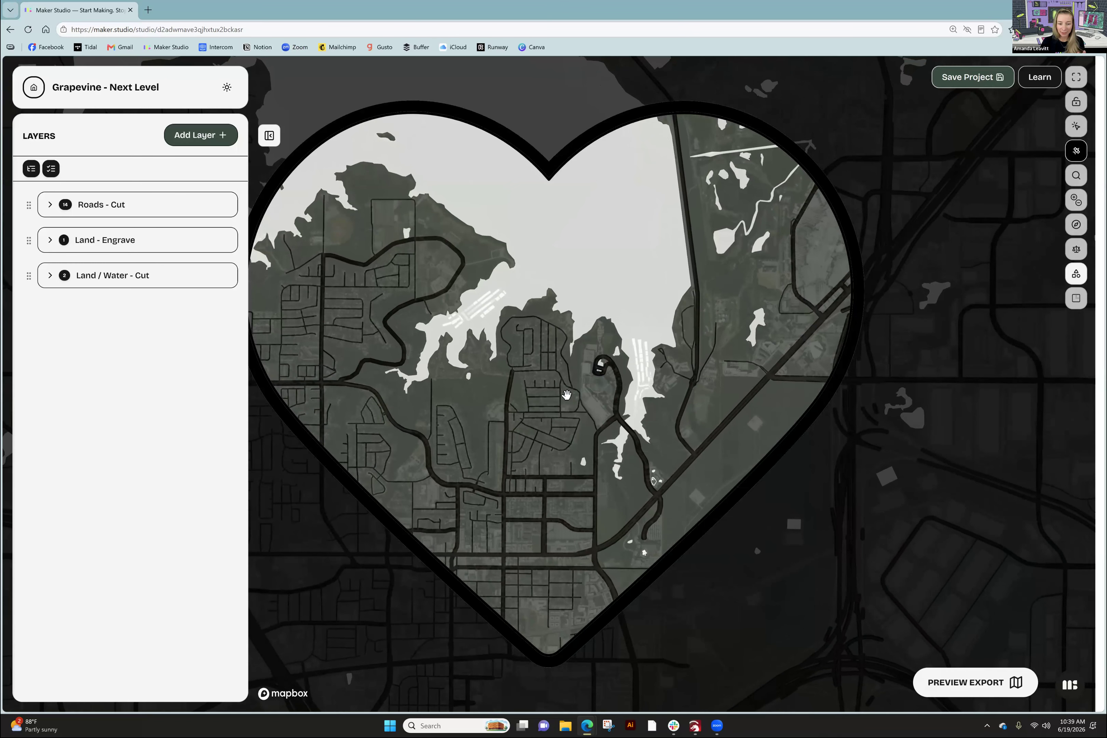
left_click_drag(566, 394, 566, 377)
scroll(566, 377, "up", 2)
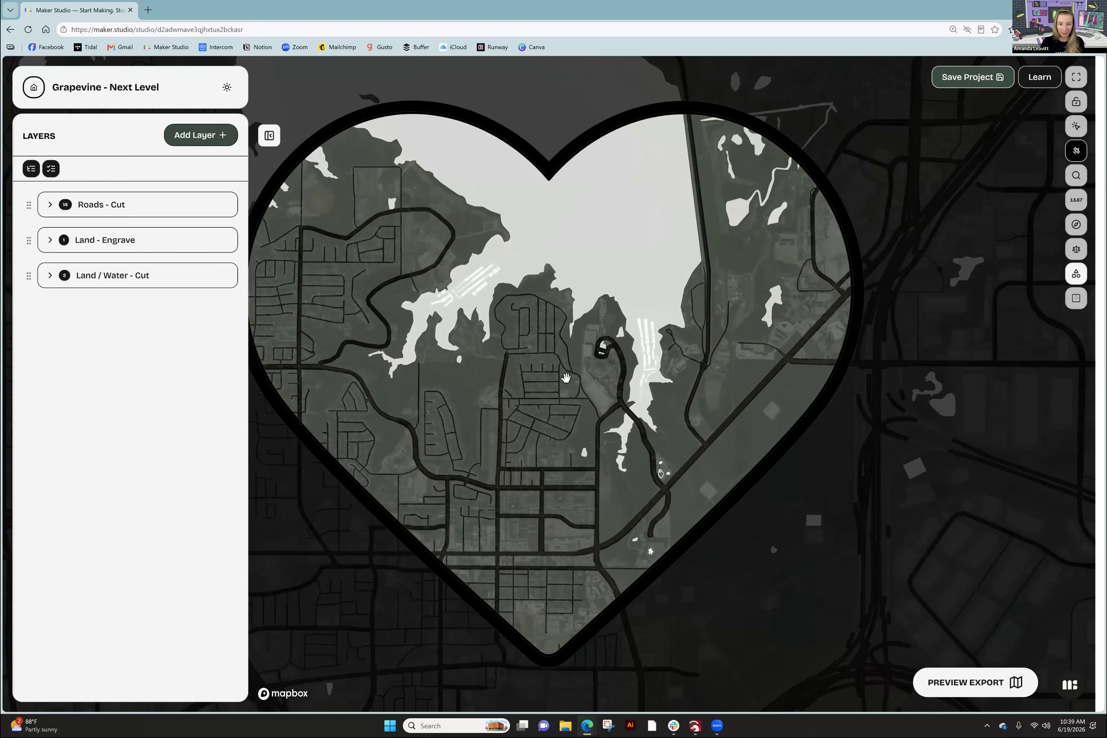
left_click_drag(566, 378, 576, 393)
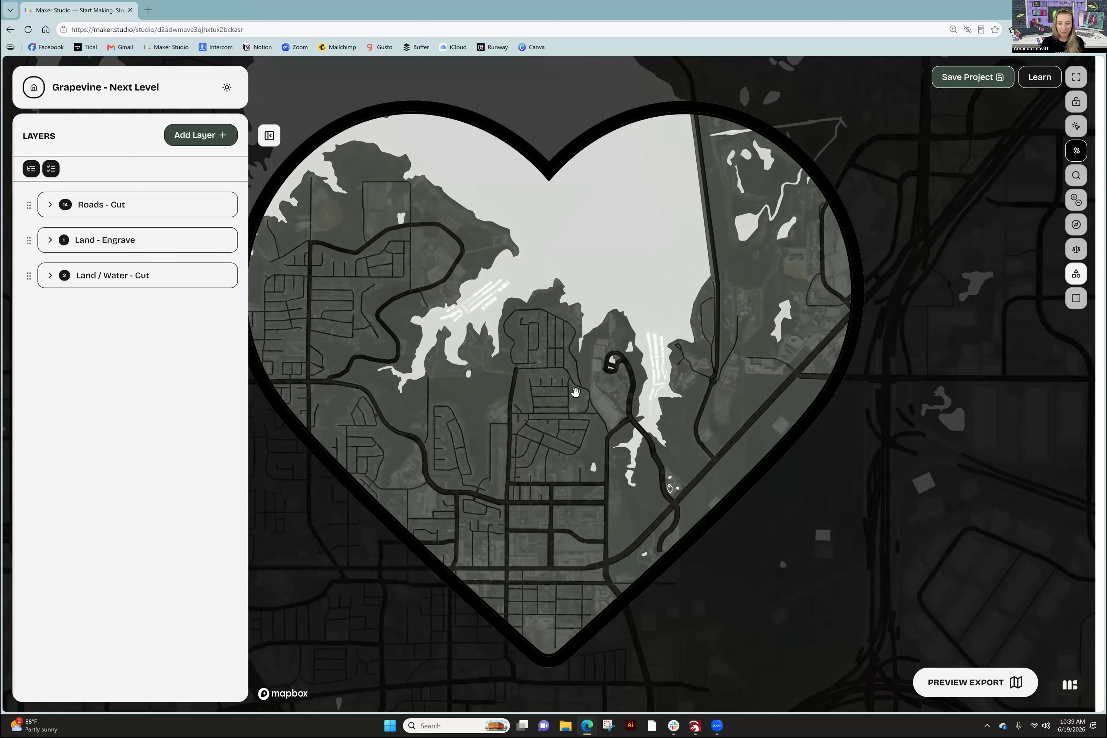
scroll(530, 415, "up", 1)
scroll(530, 415, "up", 1)
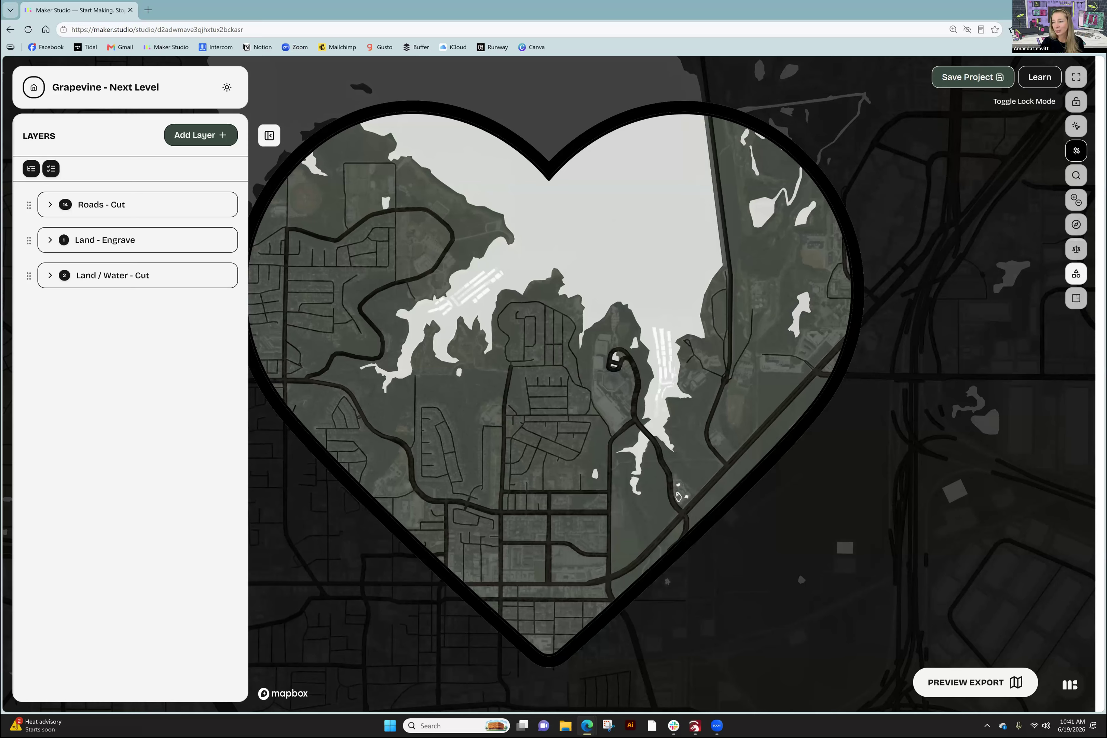
- Toggle Lock Mode on and off, then show the zoom panel reading 13.7941
left_click(1075, 102)
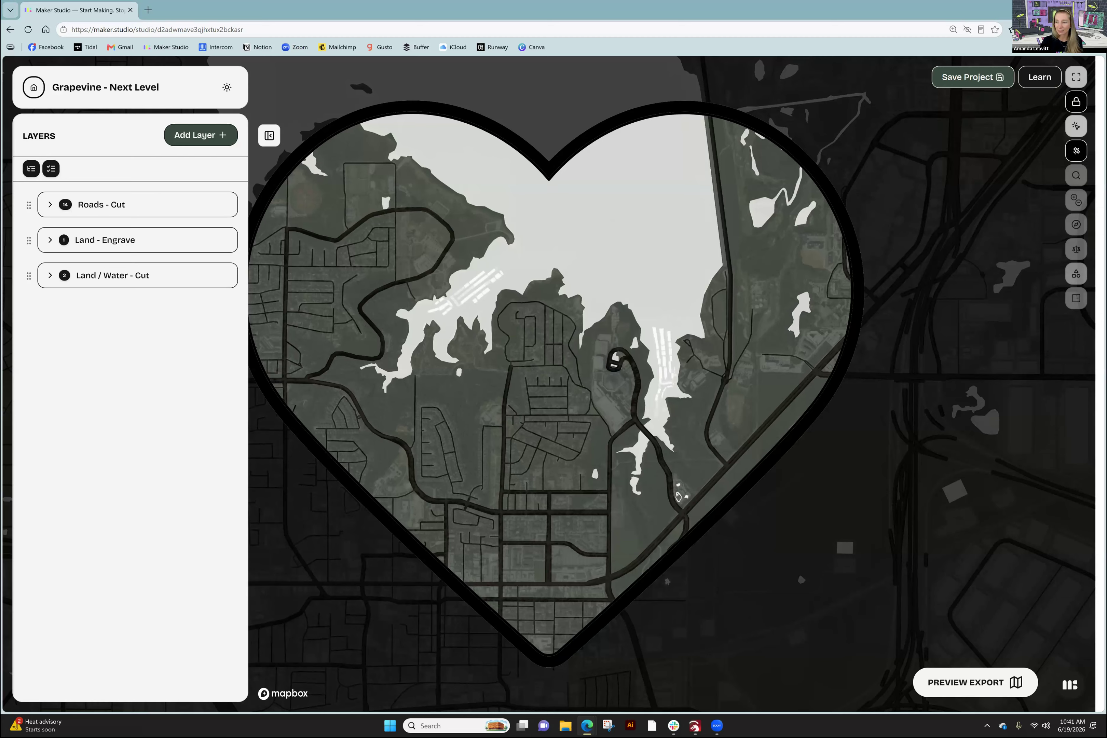
left_click(1076, 102)
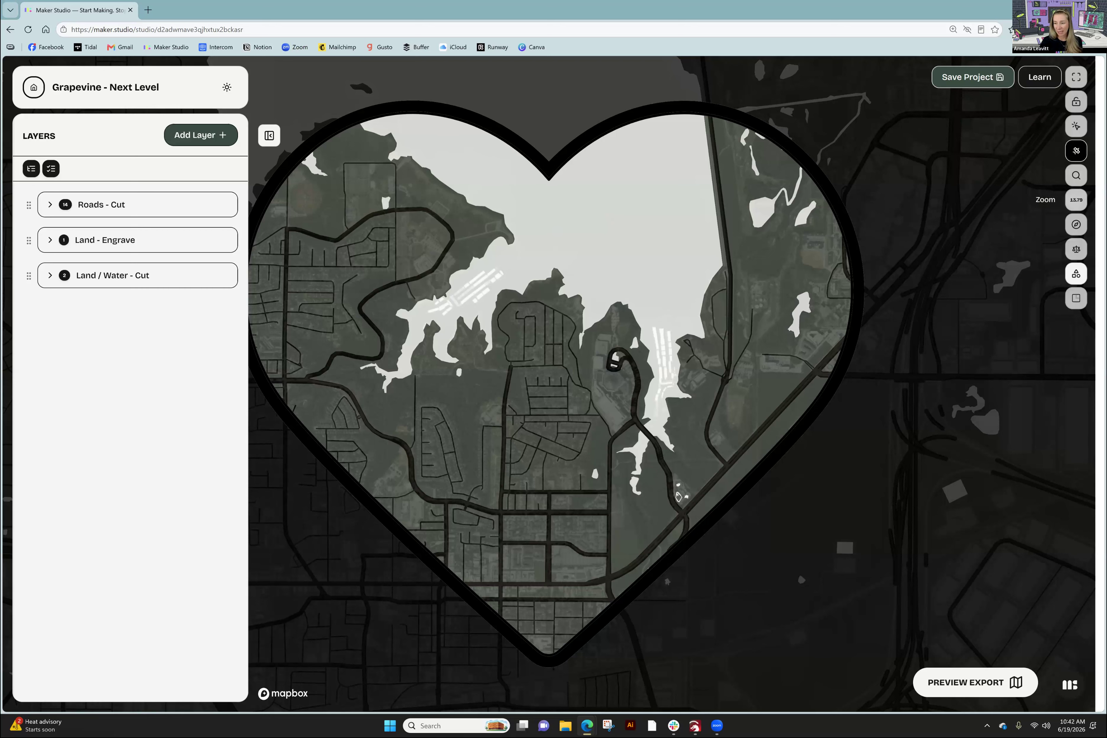
left_click(1076, 199)
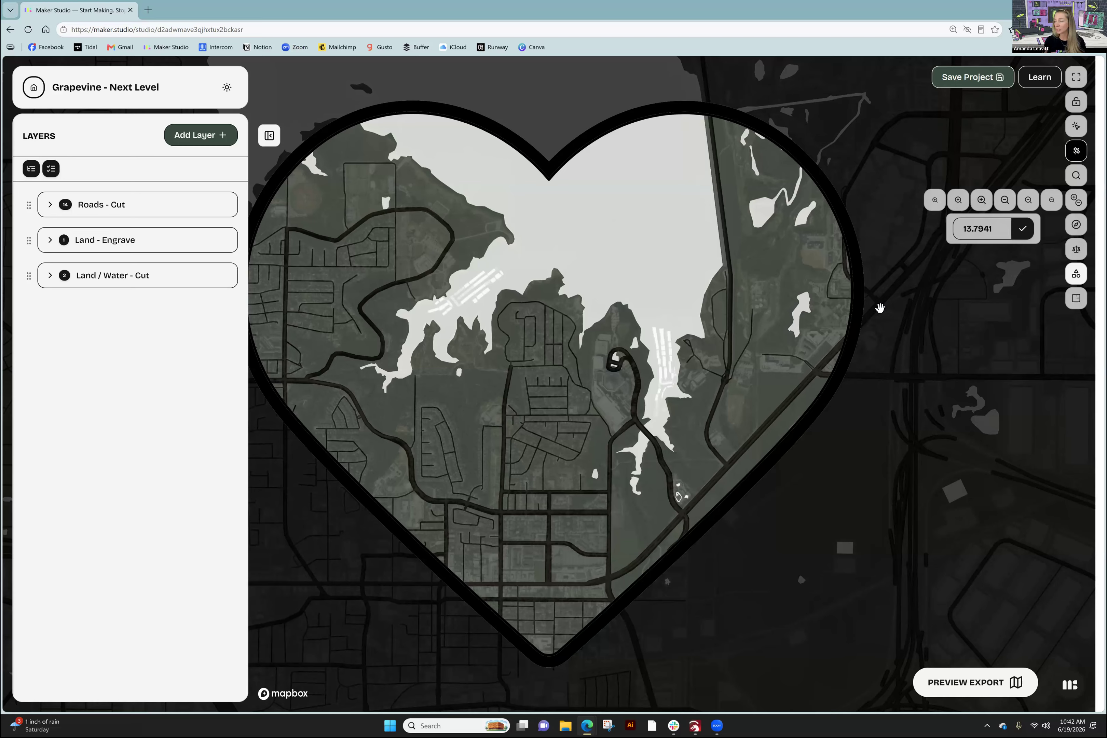
- Rotate the map to -15° inside the heart, then reset the rotation to 0°
left_click(977, 229)
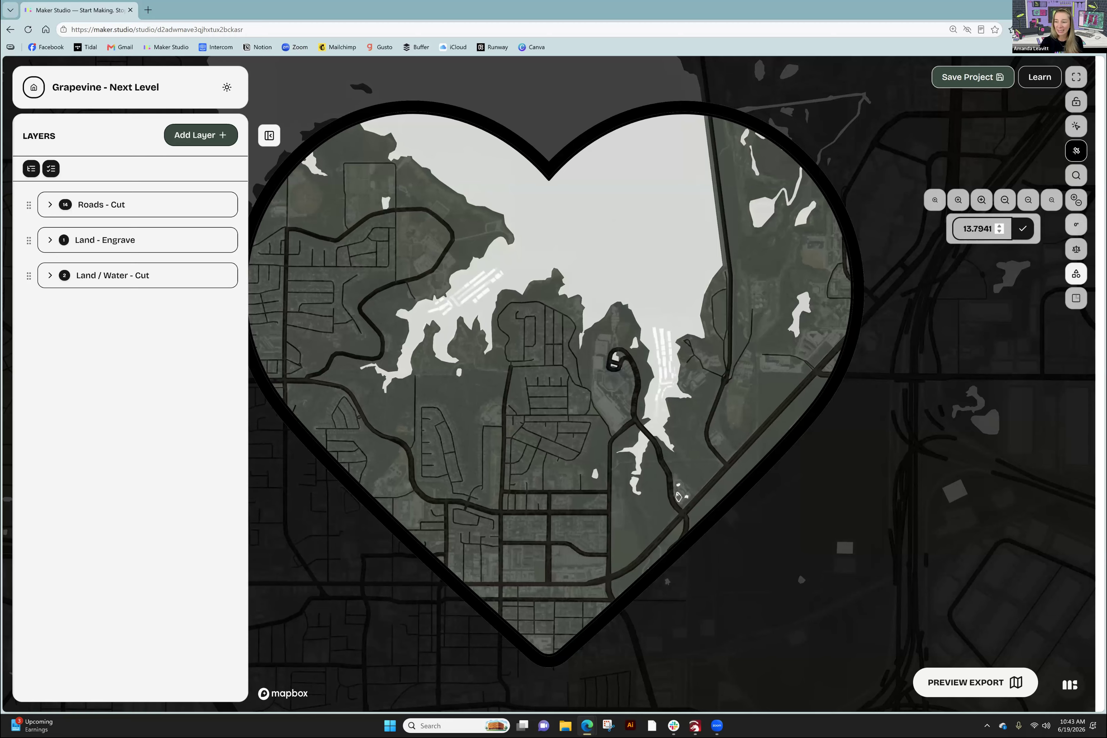
left_click(1075, 224)
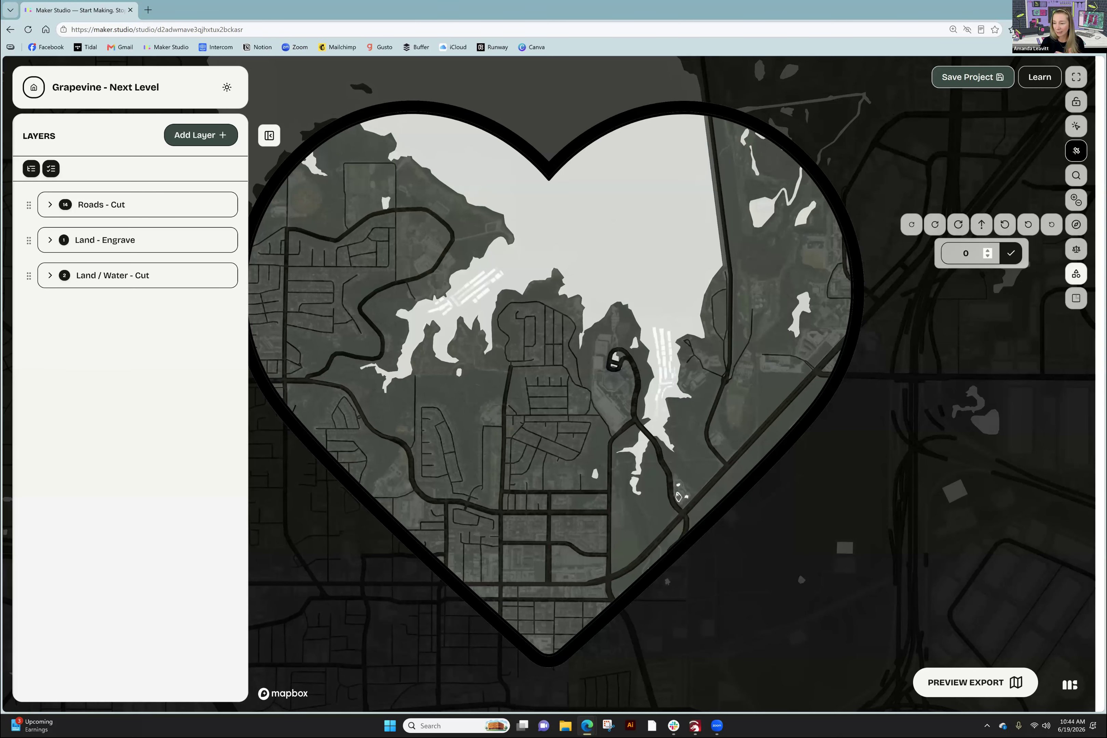
left_click(958, 224)
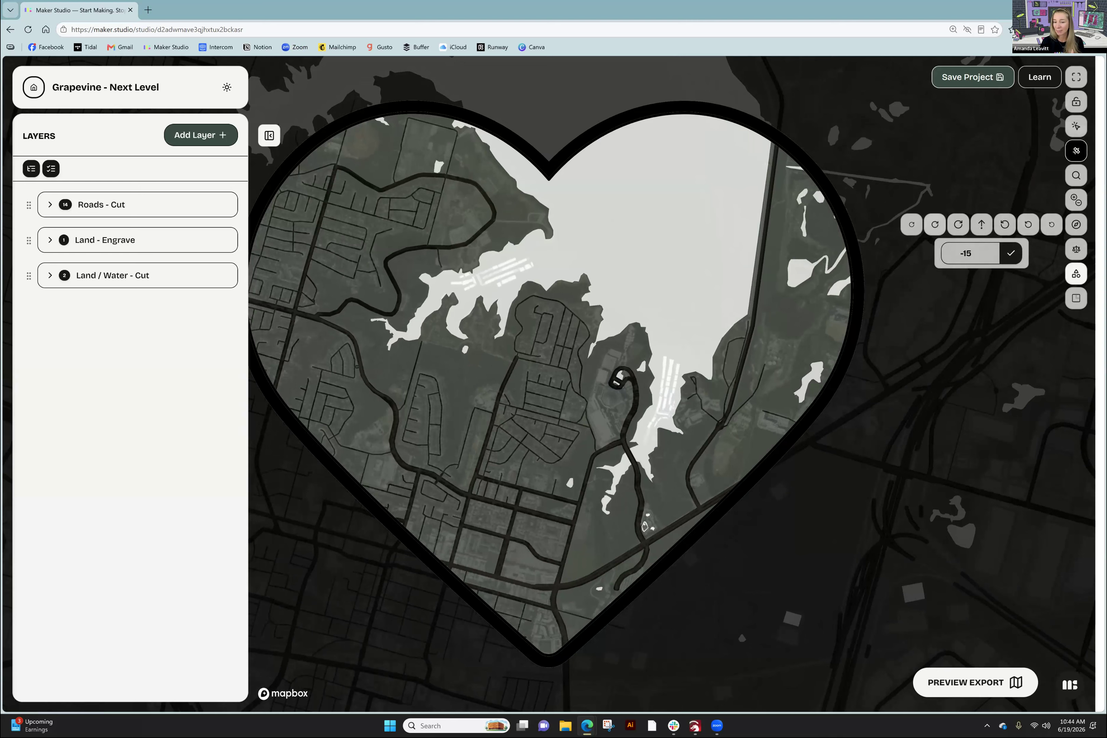
left_click(981, 224)
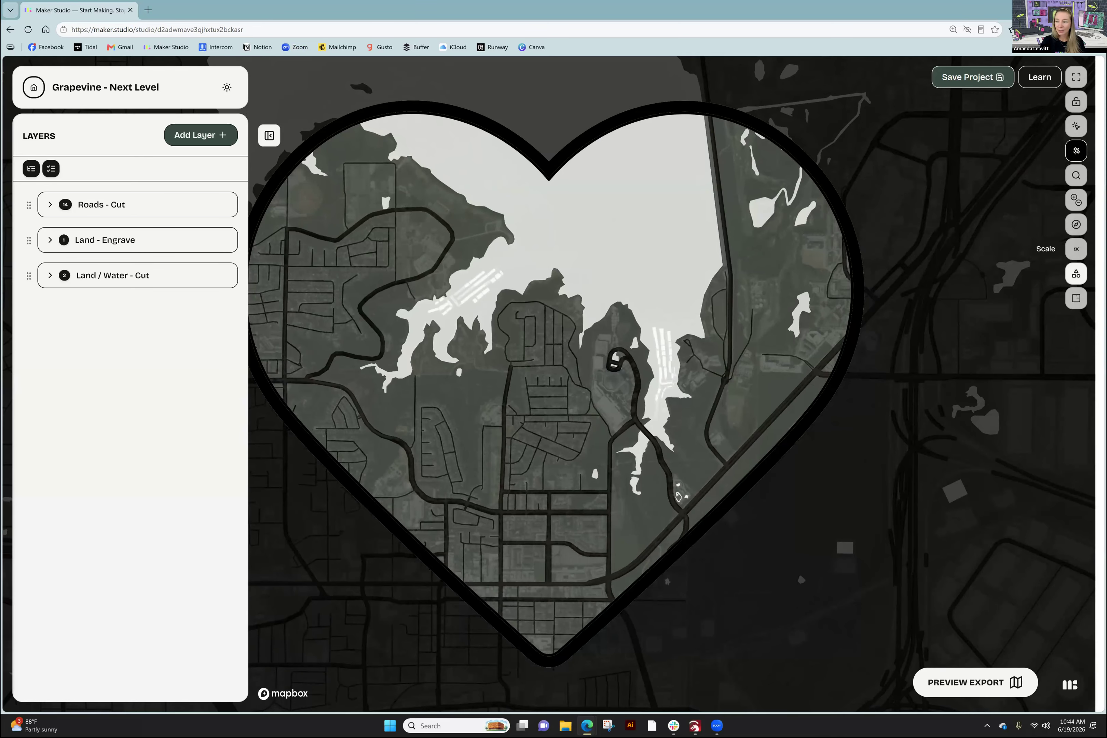
- Zoom the map to about 11.11 and recentre it within the heart
scroll(581, 392, "down", 3)
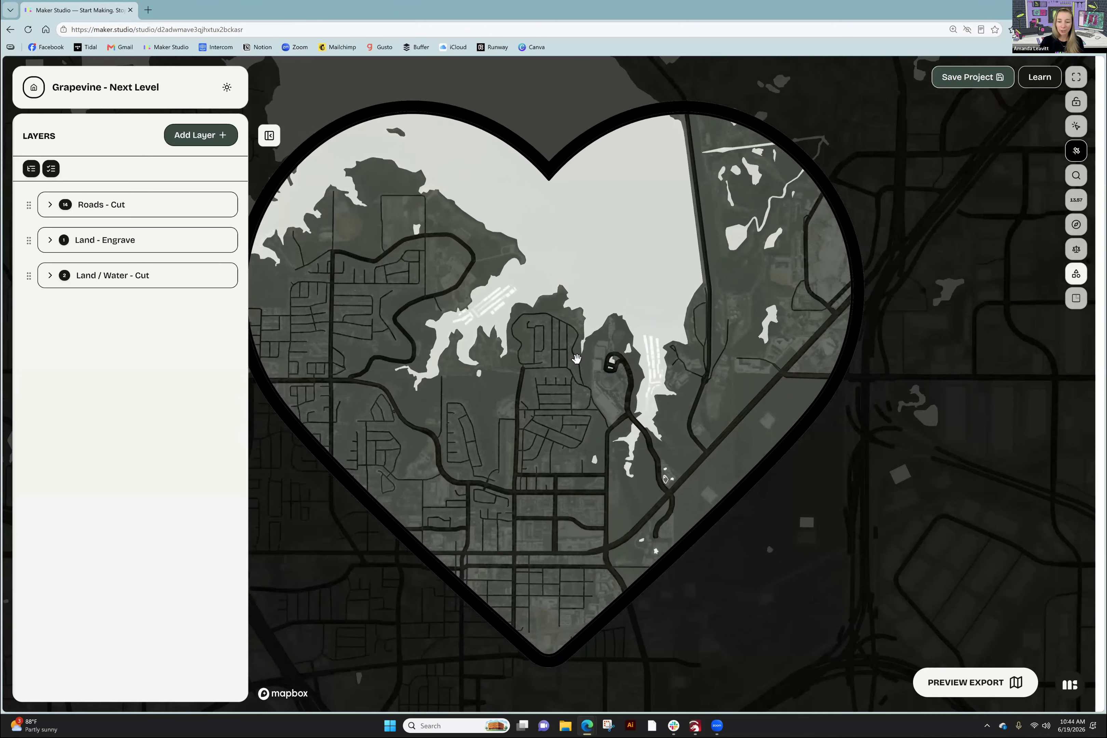
scroll(581, 391, "down", 5)
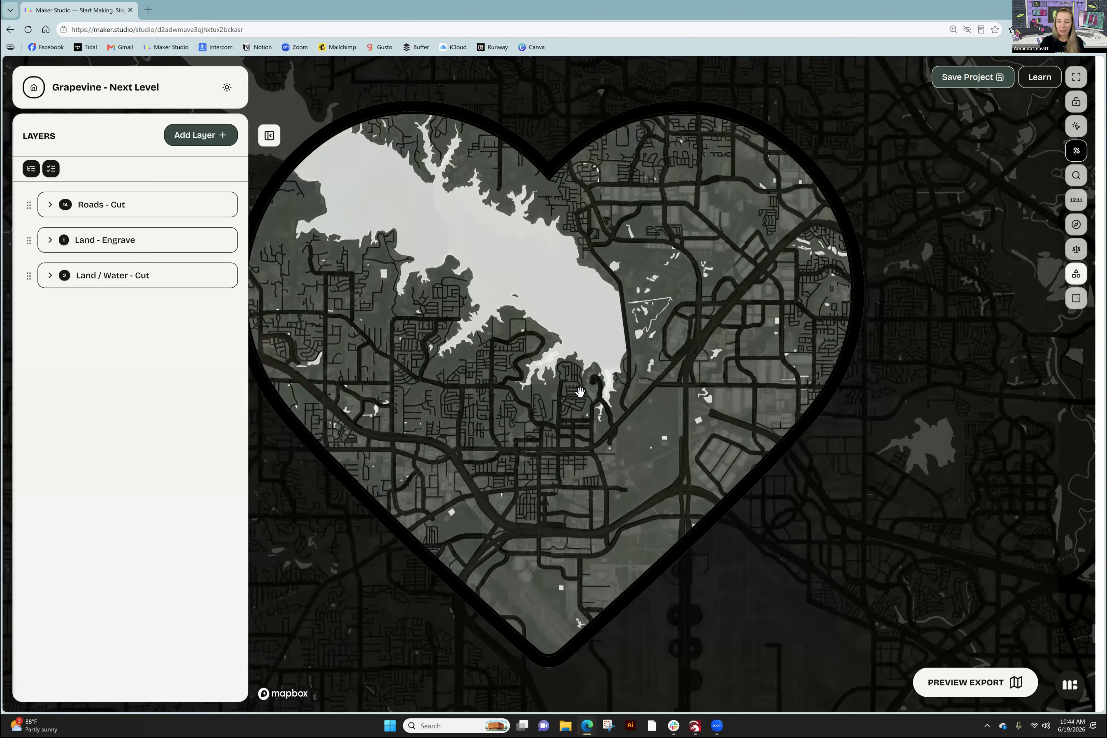
scroll(580, 391, "down", 2)
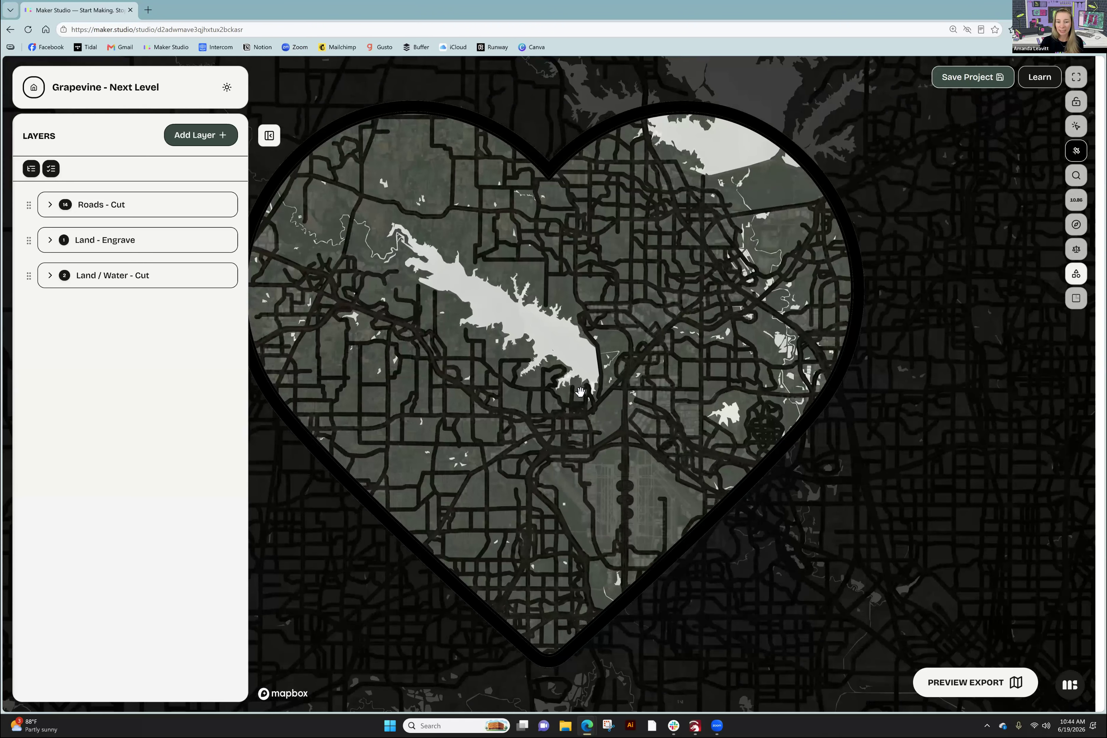
scroll(580, 391, "down", 1)
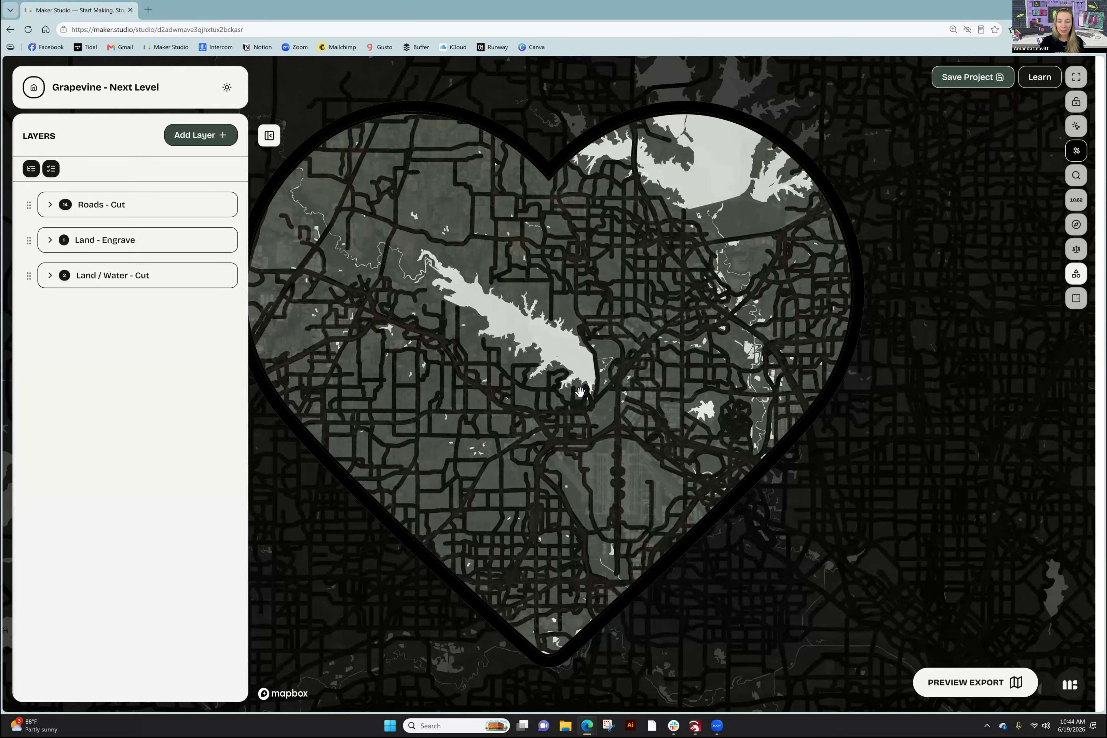
scroll(580, 391, "up", 3)
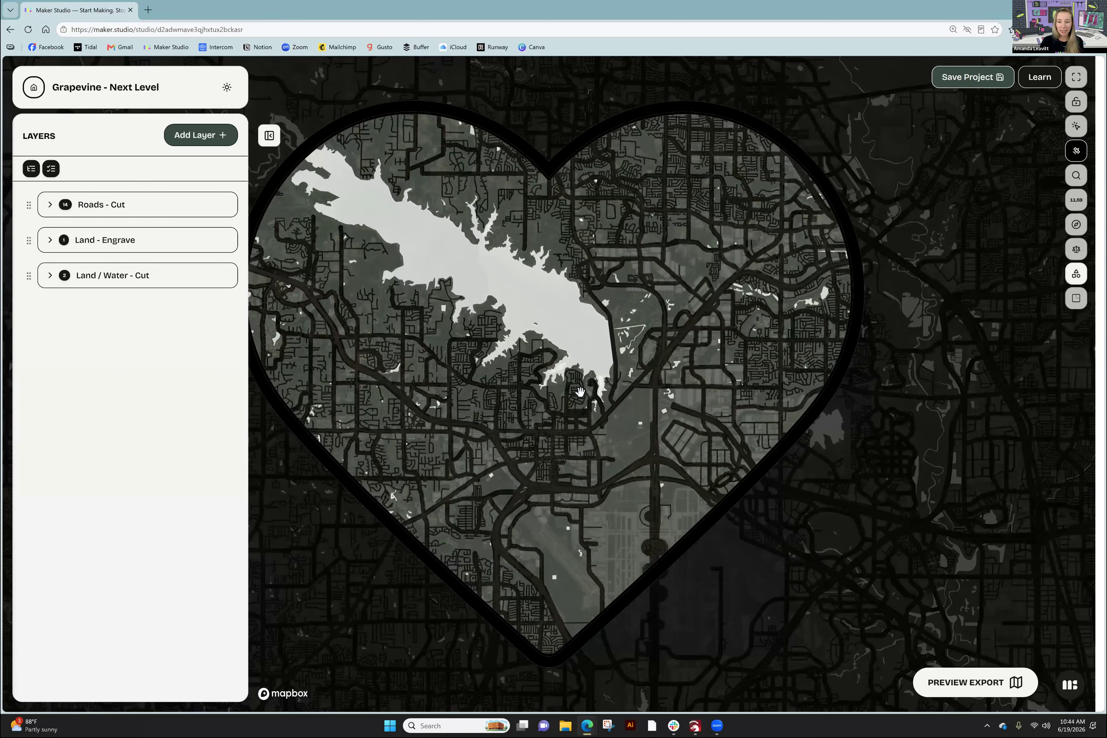
scroll(580, 391, "down", 4)
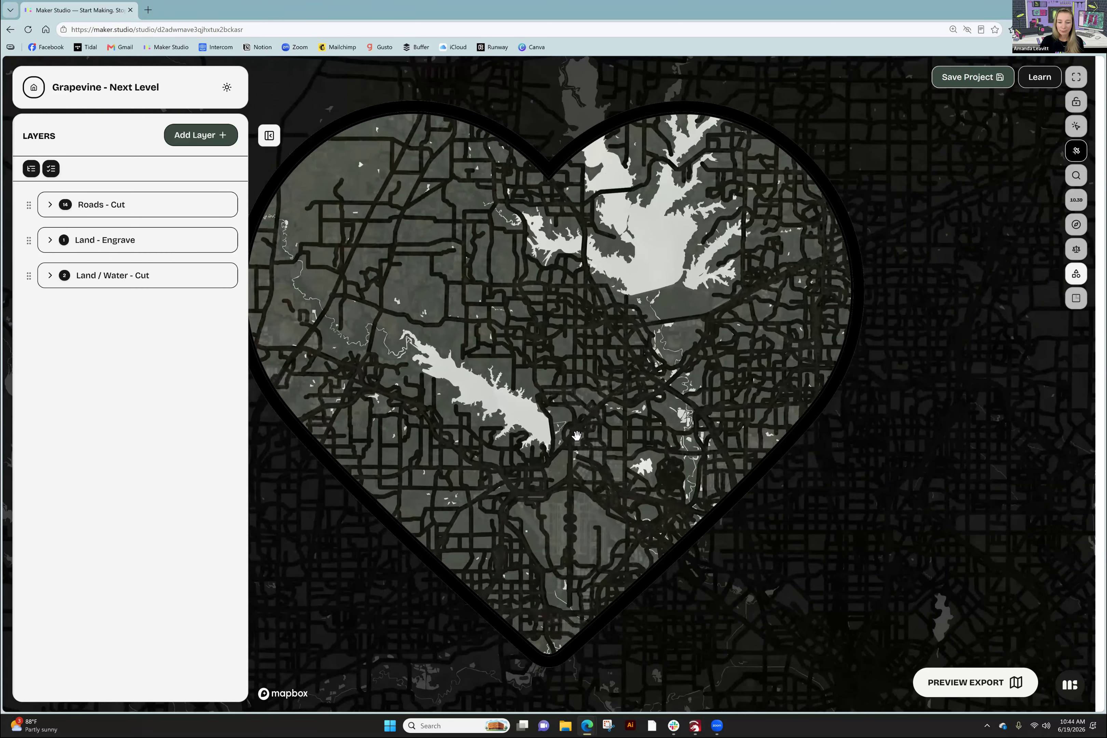
left_click_drag(576, 436, 610, 458)
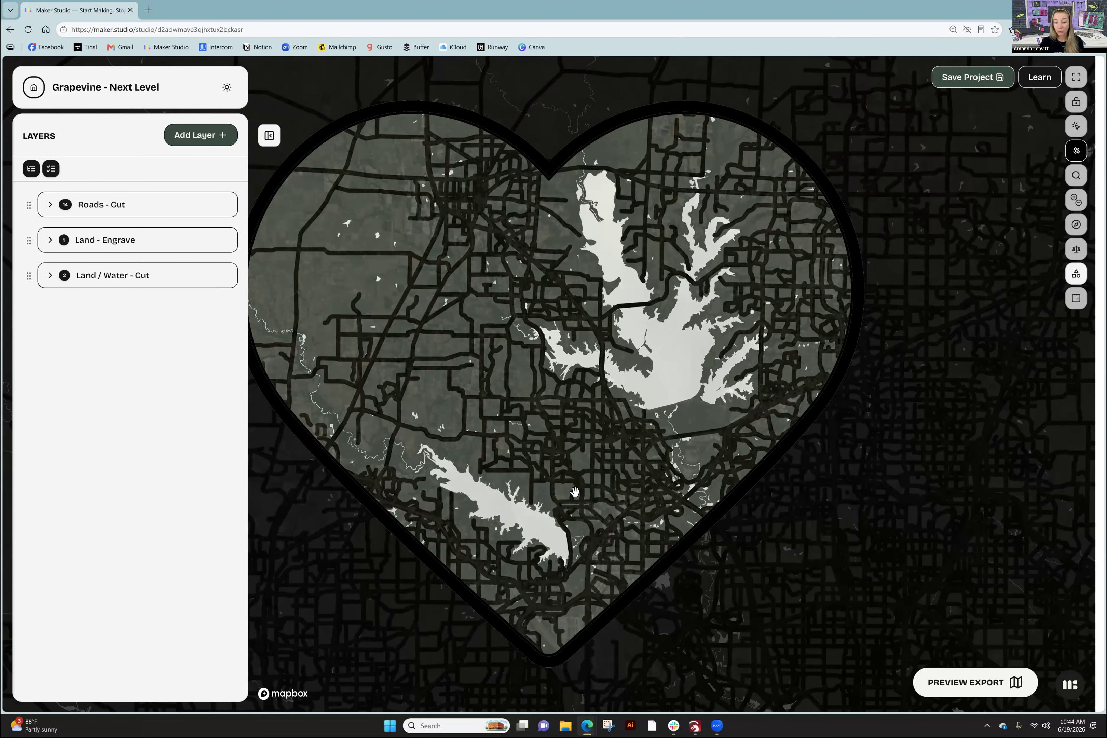
scroll(575, 491, "up", 5)
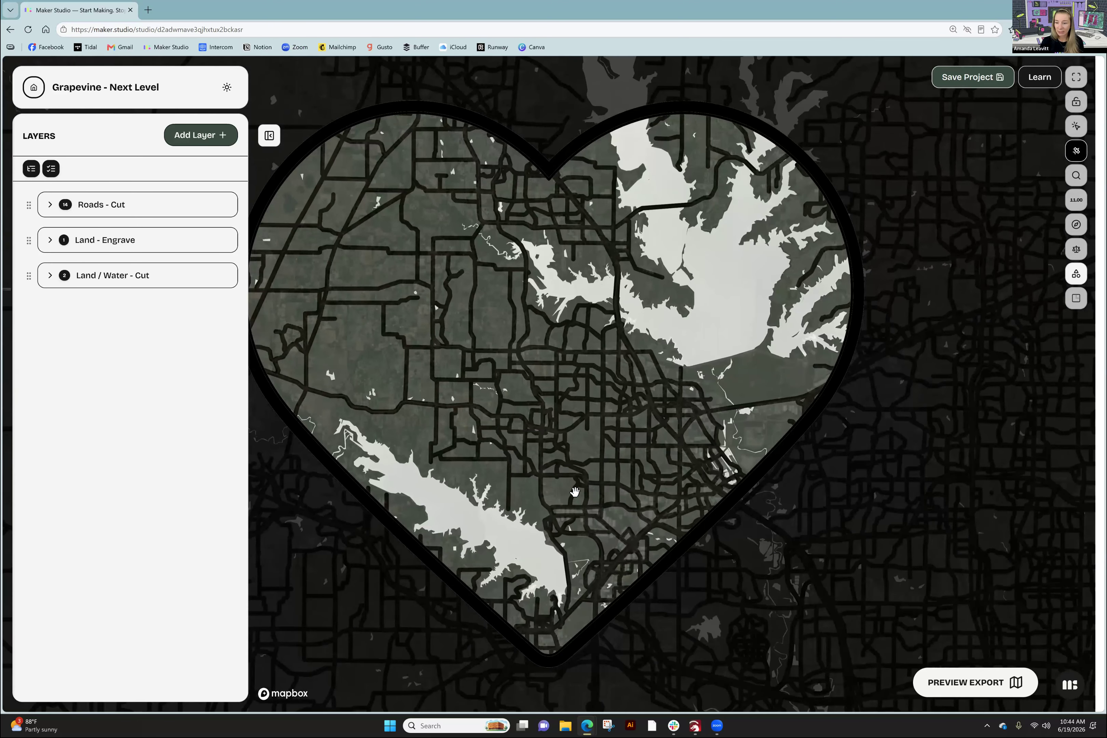
scroll(575, 491, "down", 2)
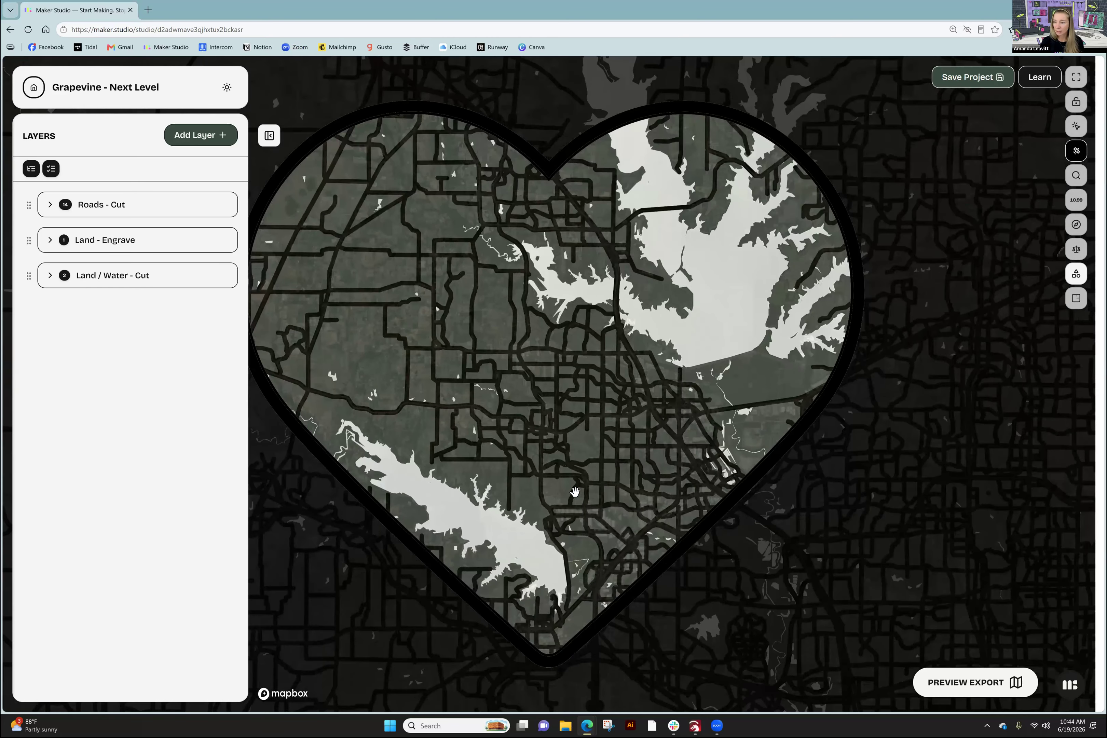
scroll(575, 492, "up", 1)
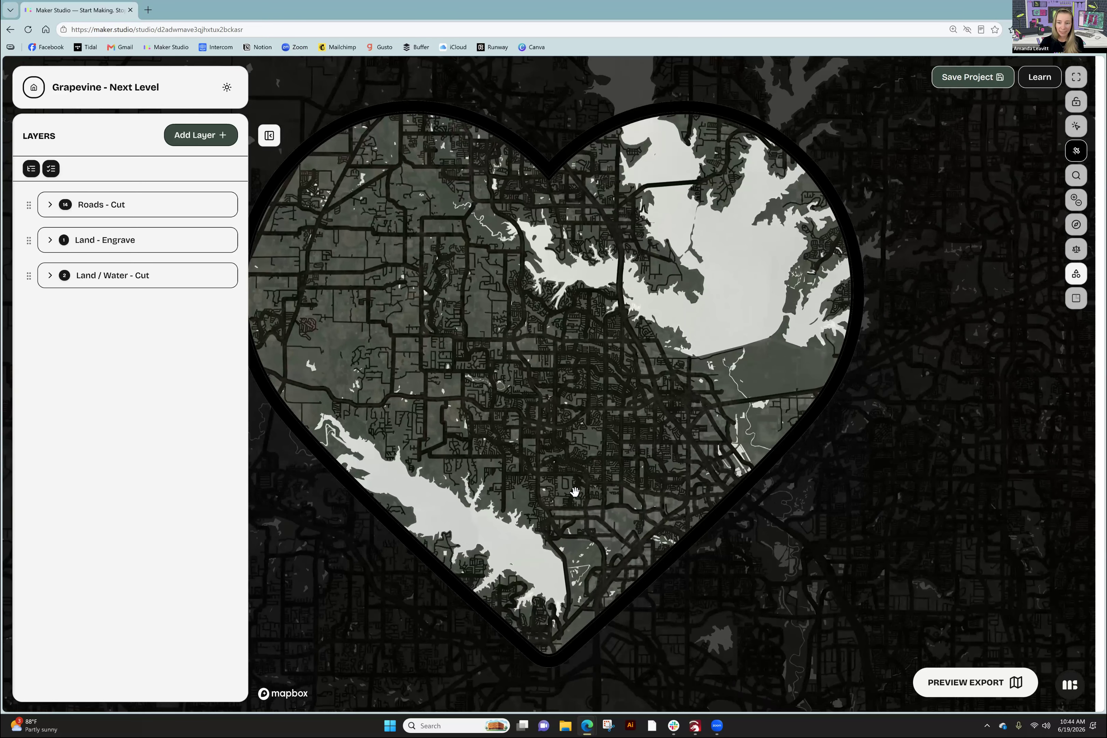
scroll(575, 491, "down", 1)
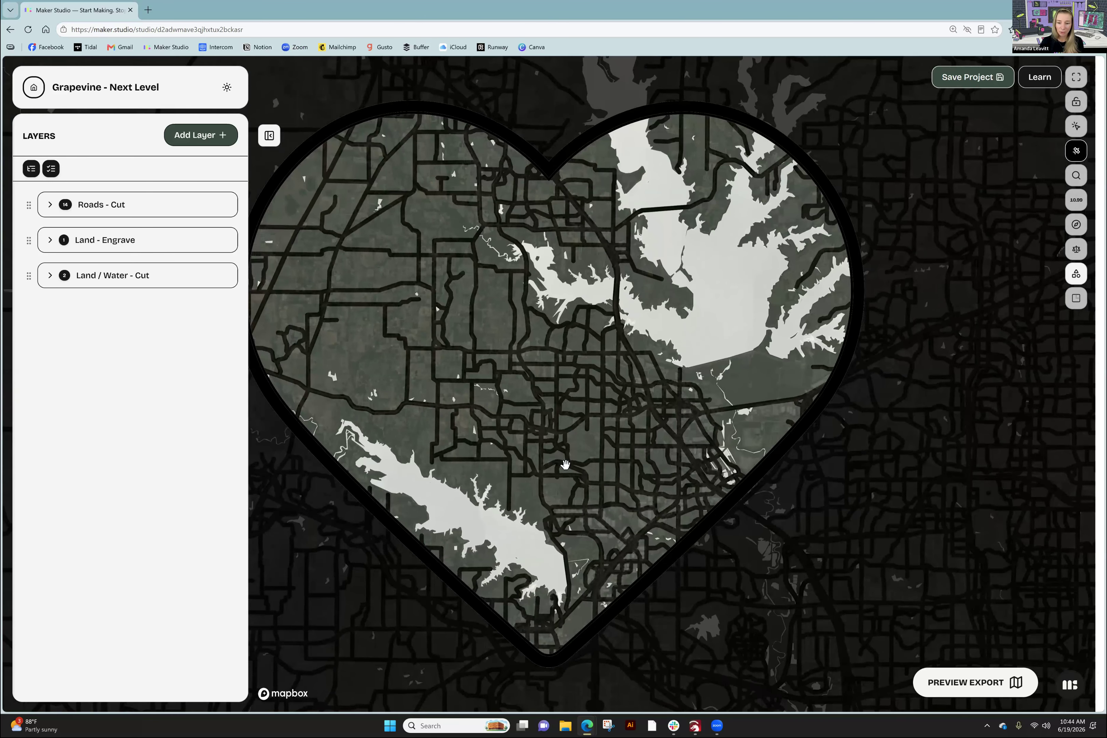
scroll(565, 464, "up", 1)
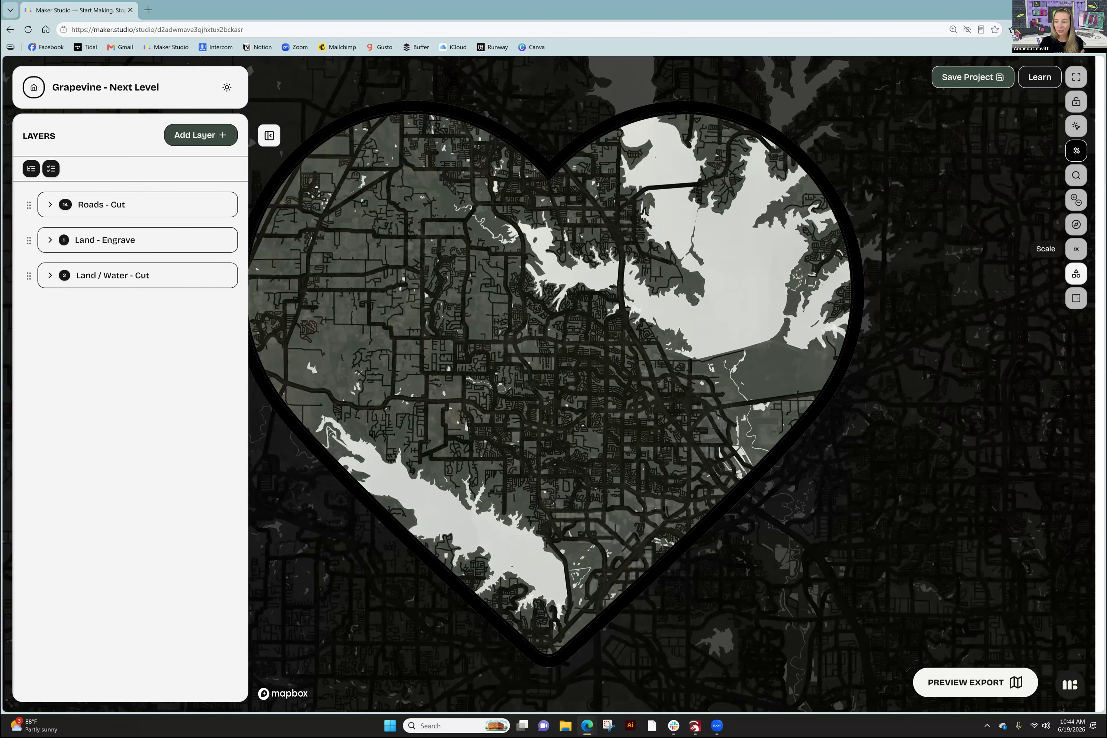
- Raise the map scale to 140% and shift the map down inside the heart
left_click(1076, 248)
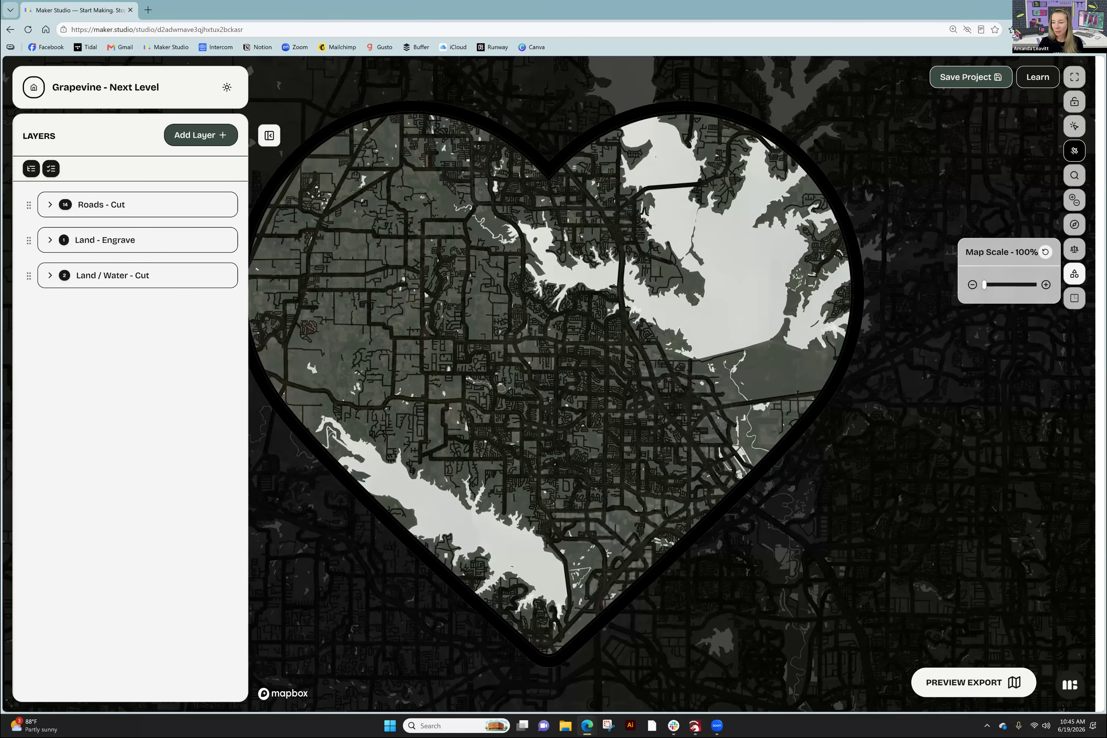
left_click(1045, 284)
left_click(1045, 285)
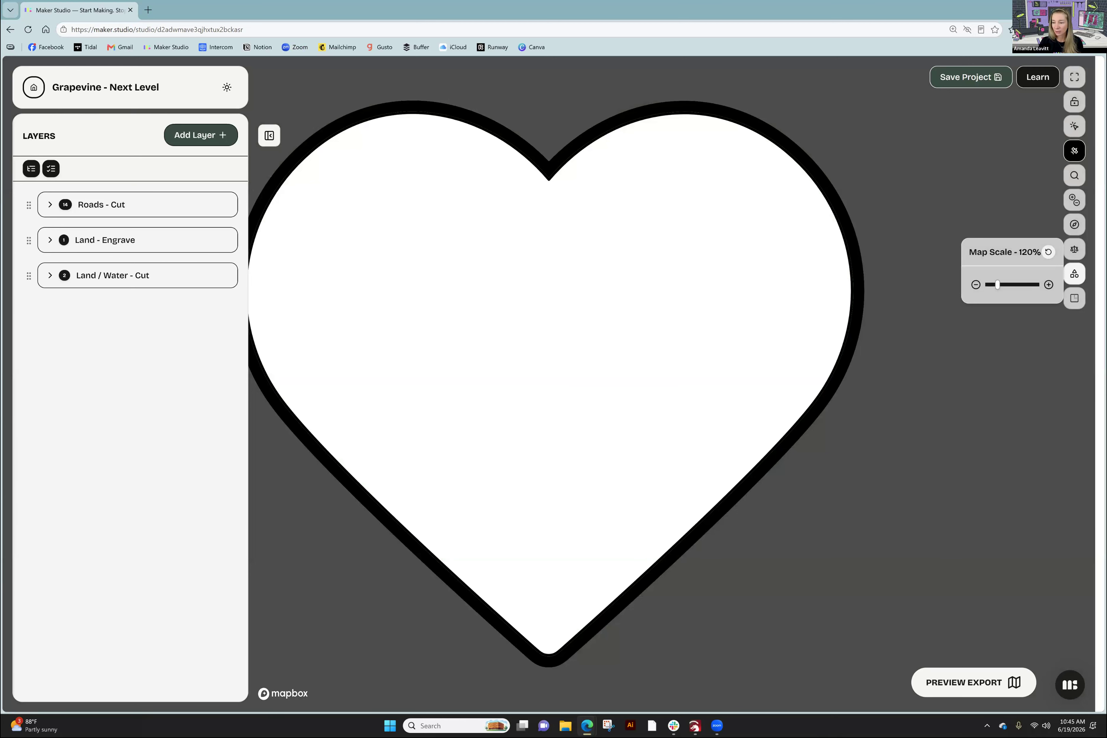
left_click(1047, 284)
left_click(1045, 284)
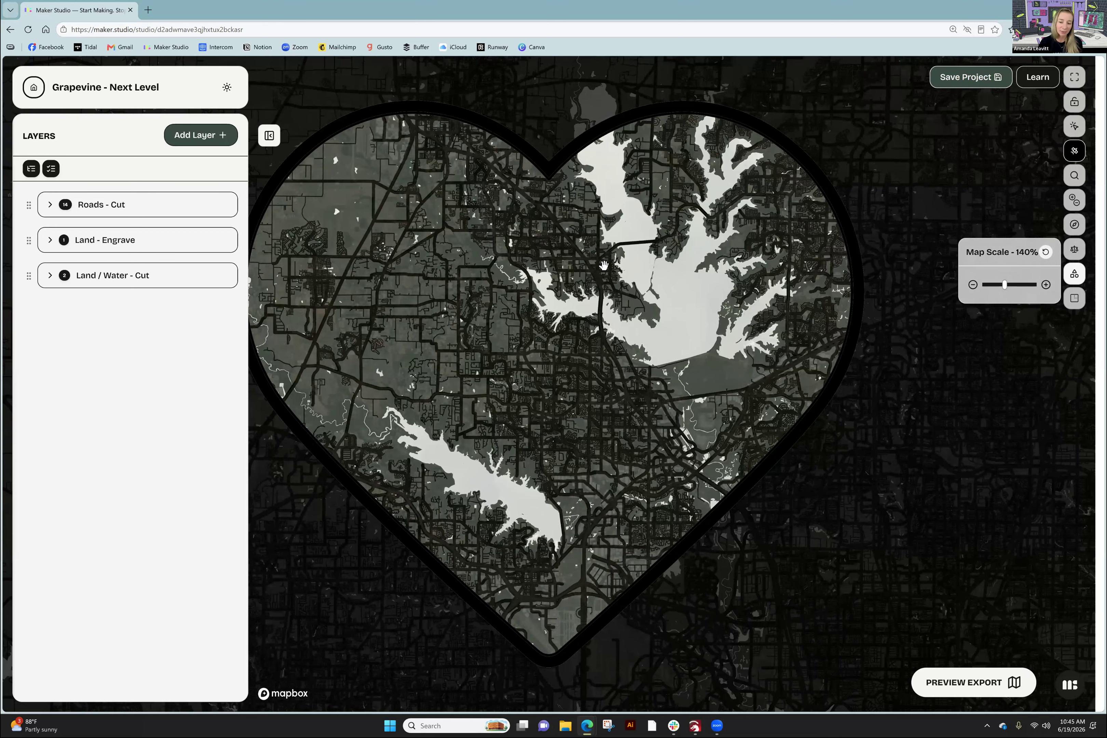
left_click_drag(617, 265, 614, 315)
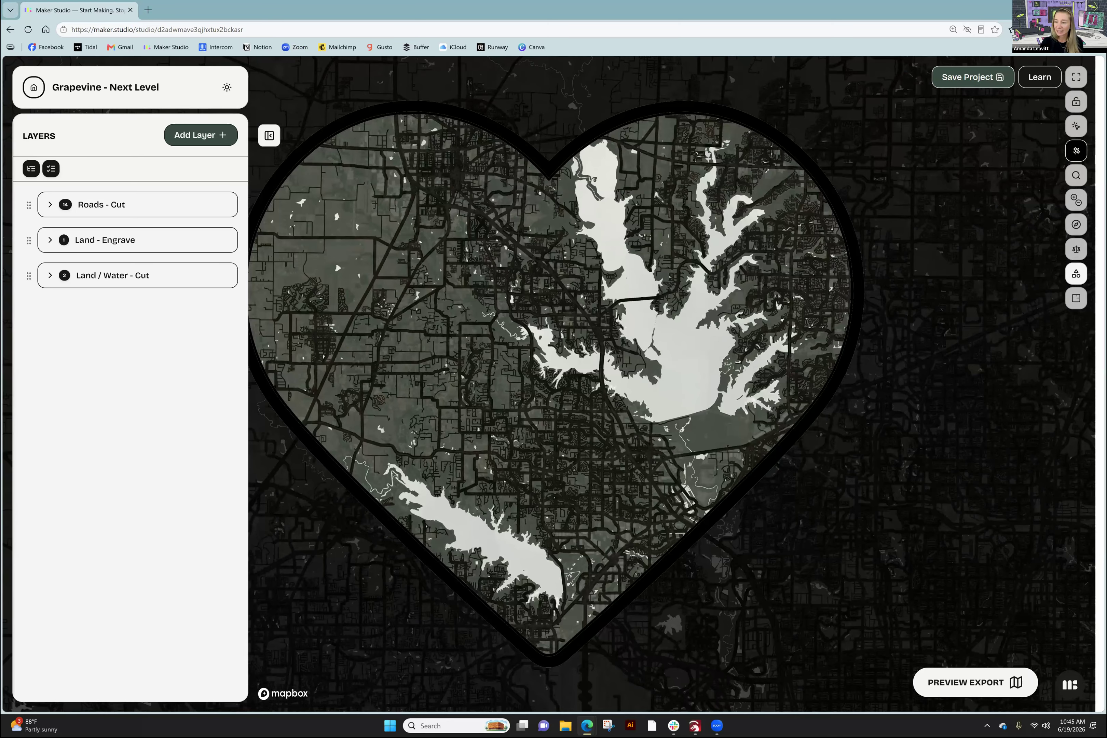
- Push the map scale up to 155%, then bring it back to 100%
left_click(1075, 249)
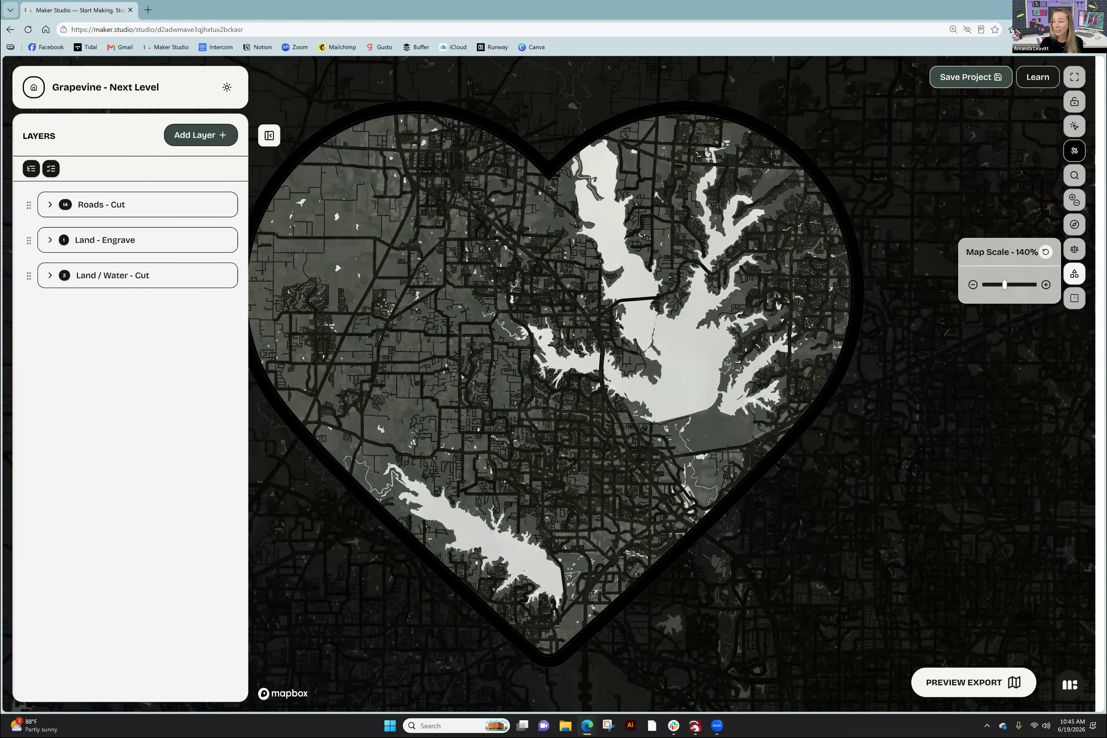
left_click(1045, 284)
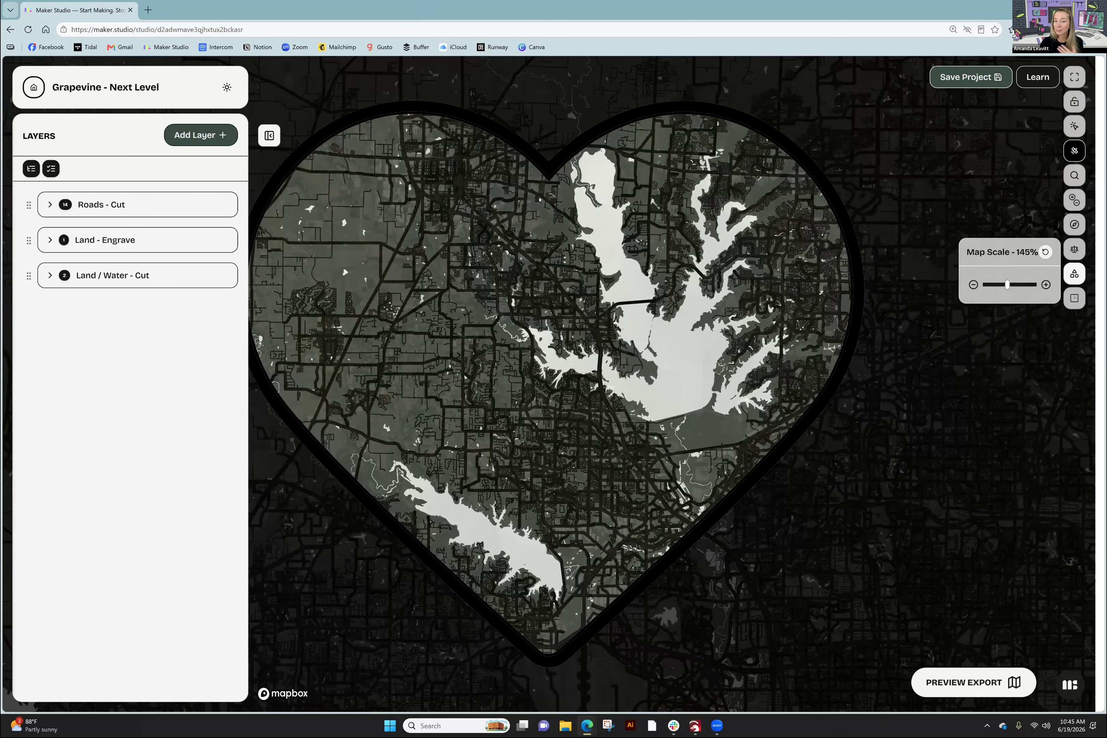
double_click(1045, 284)
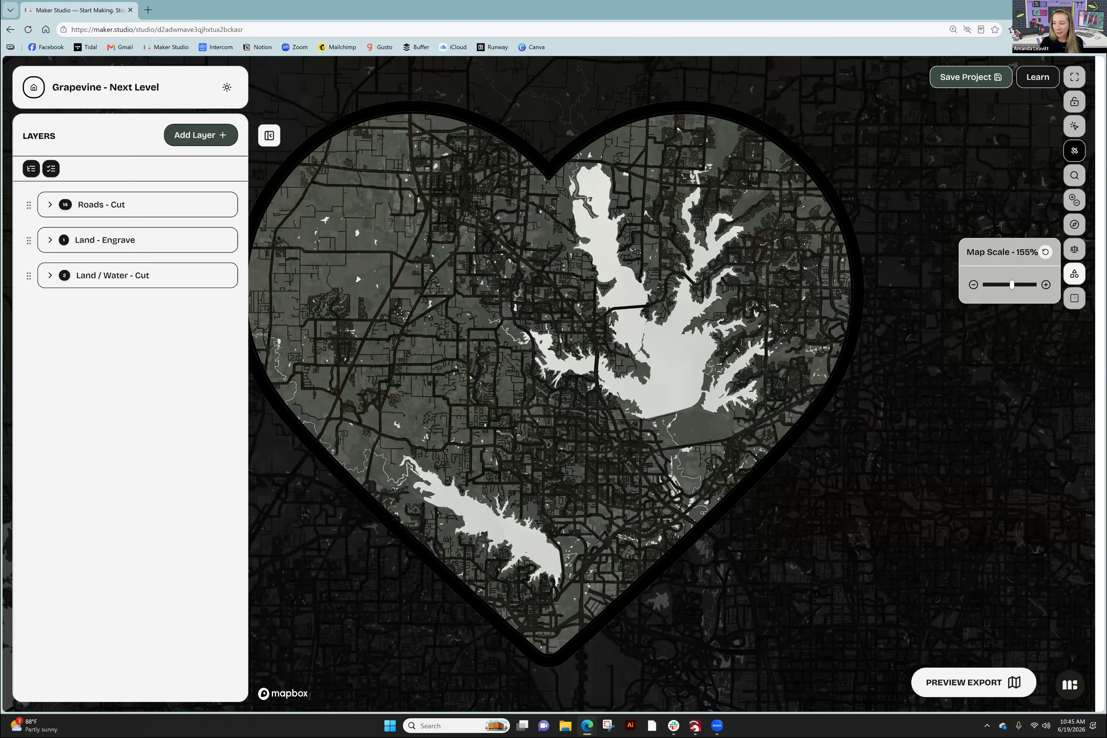
left_click(973, 285)
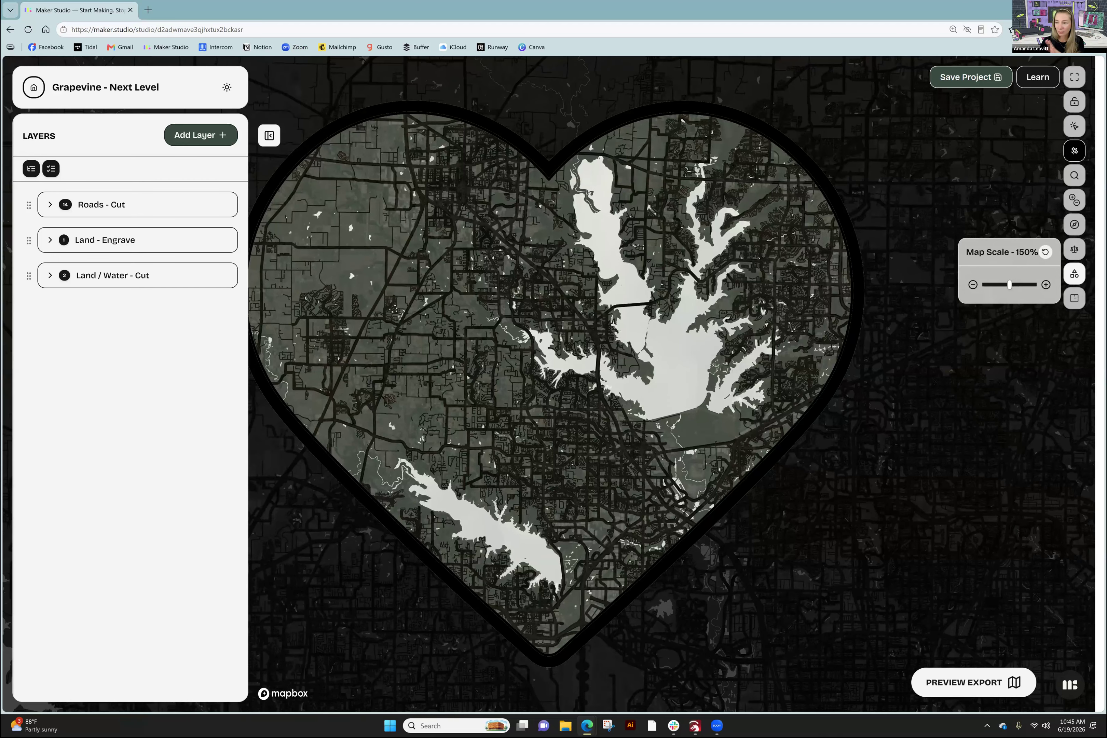
left_click_drag(1009, 285, 987, 284)
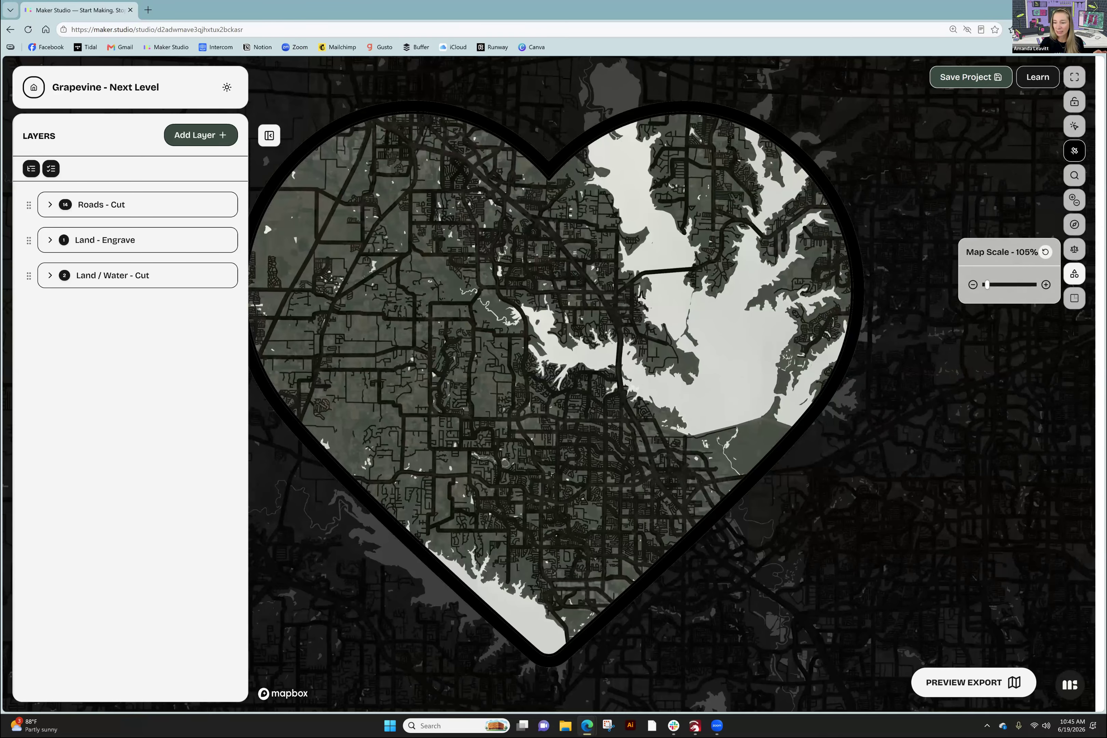
left_click(972, 285)
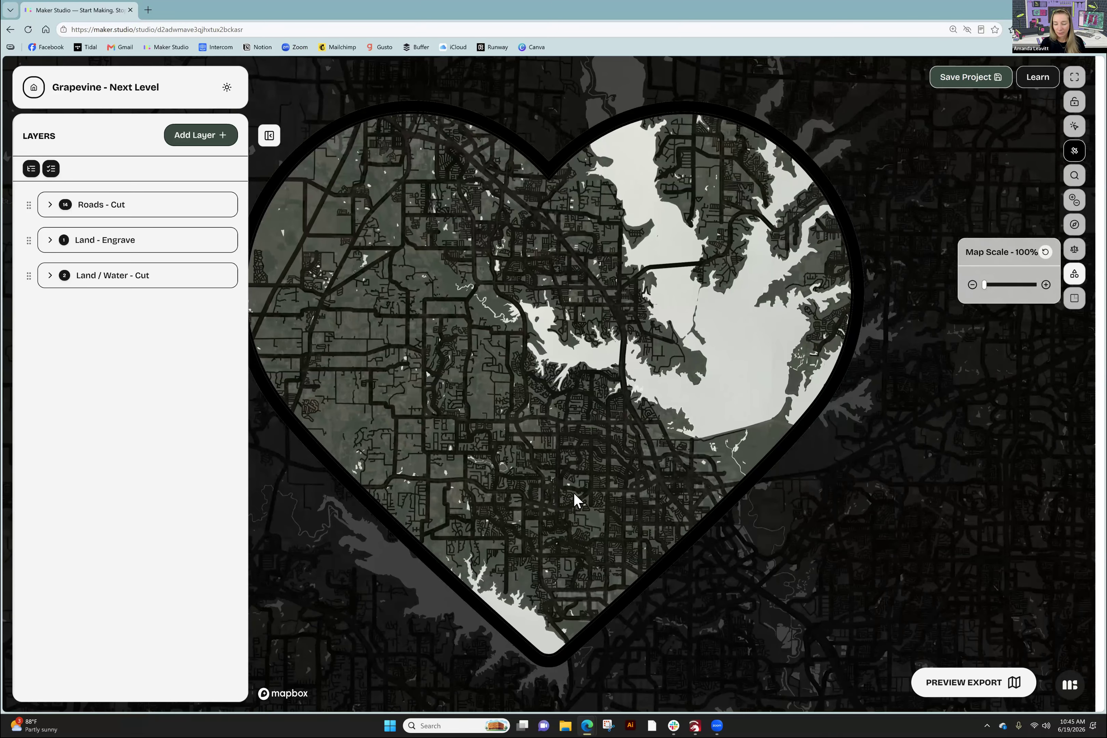
left_click(553, 478)
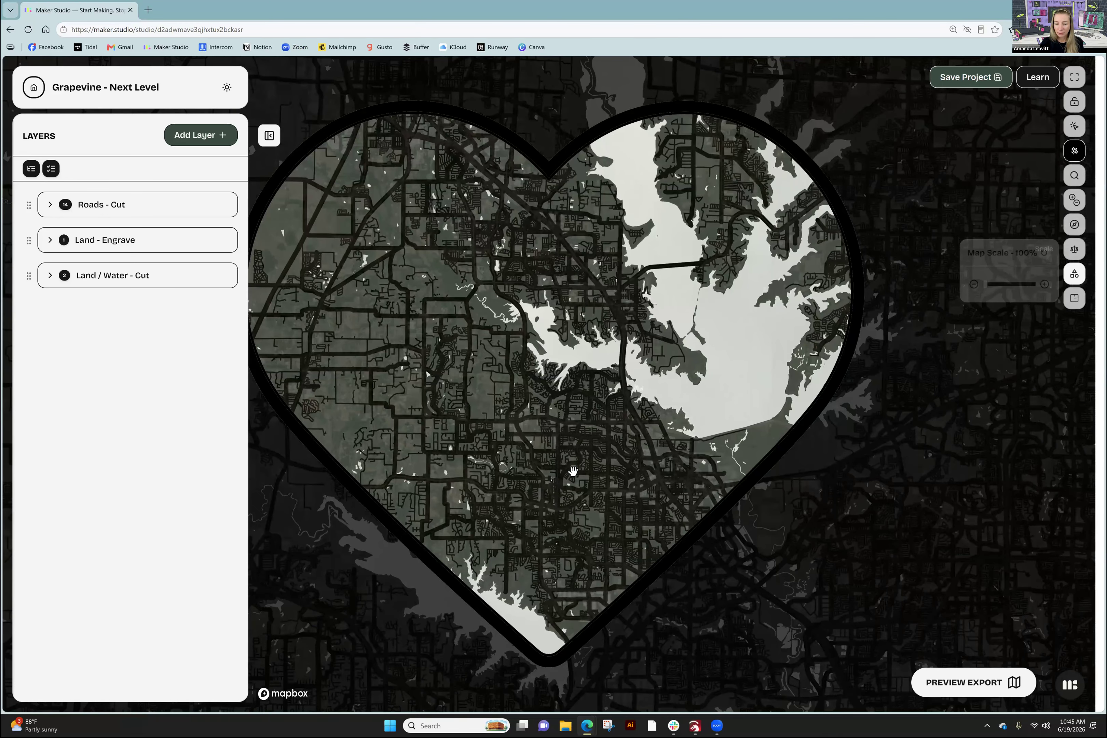
- Shift the map up and zoom to about 13.92, framing the lake inlet and streets
left_click_drag(581, 461, 609, 248)
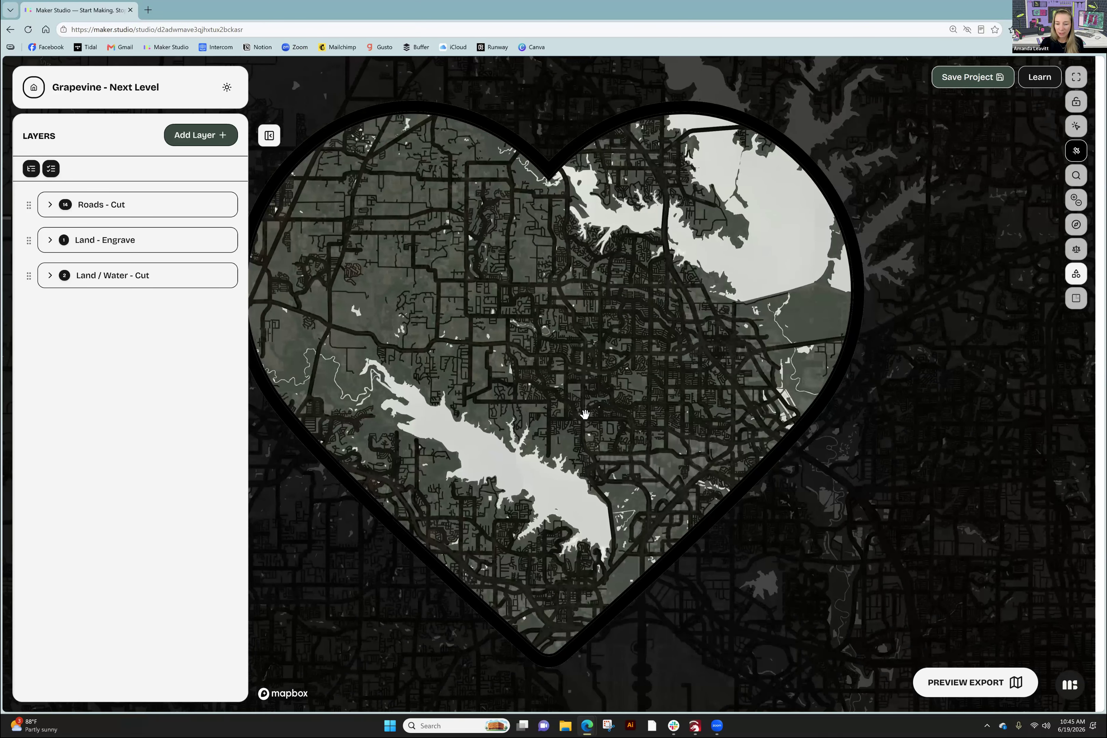
scroll(585, 423, "up", 5)
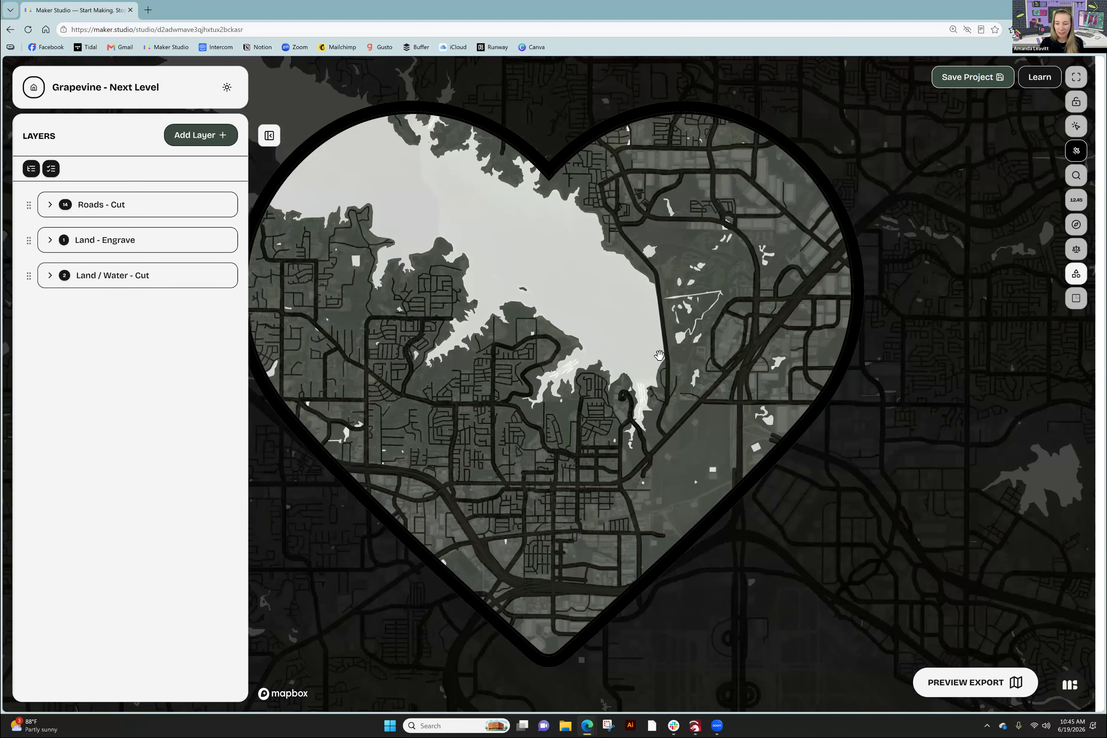
scroll(528, 437, "up", 3)
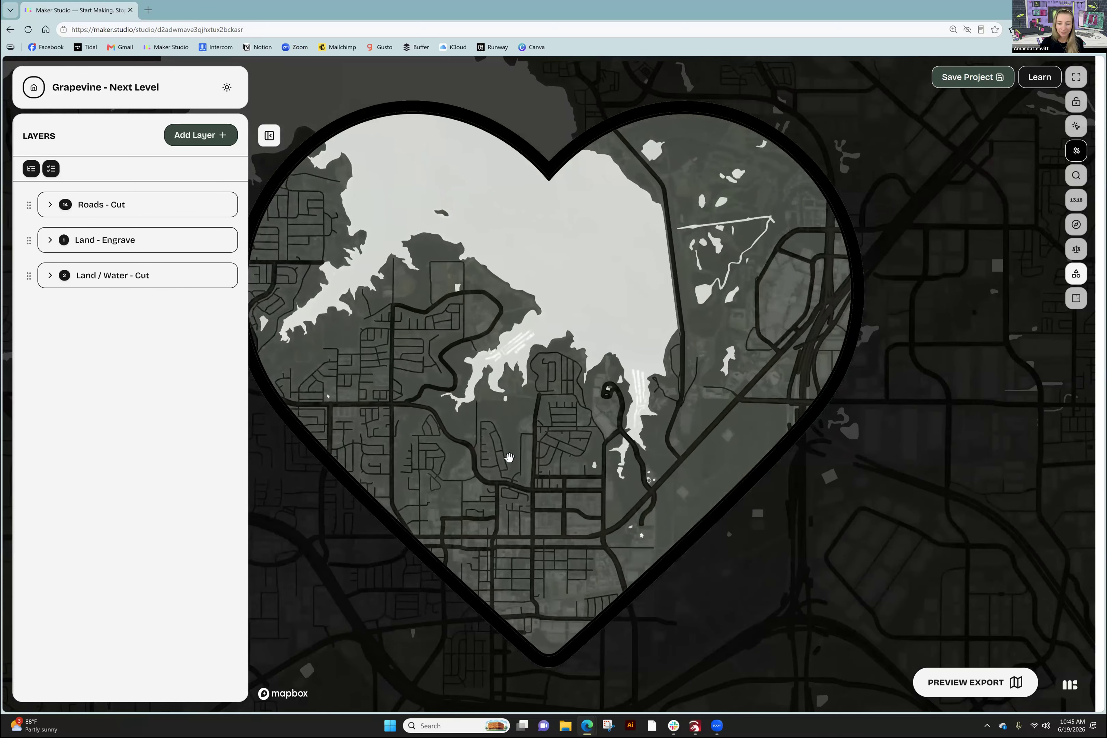
scroll(509, 457, "up", 3)
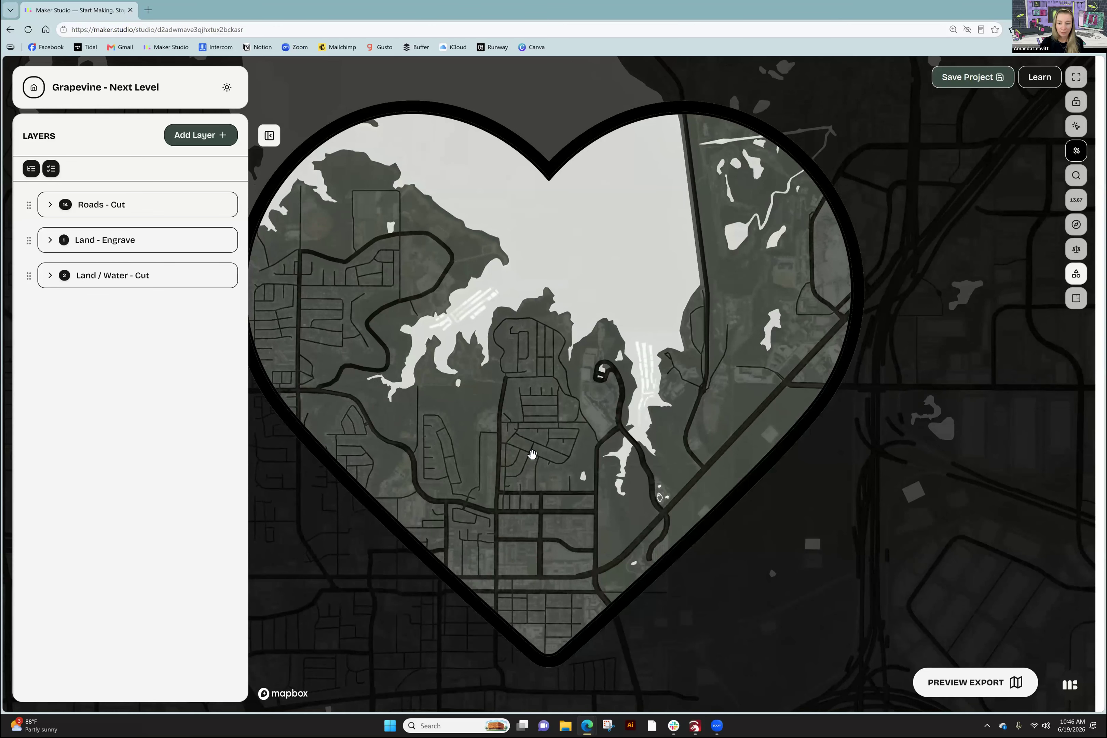
scroll(531, 454, "up", 2)
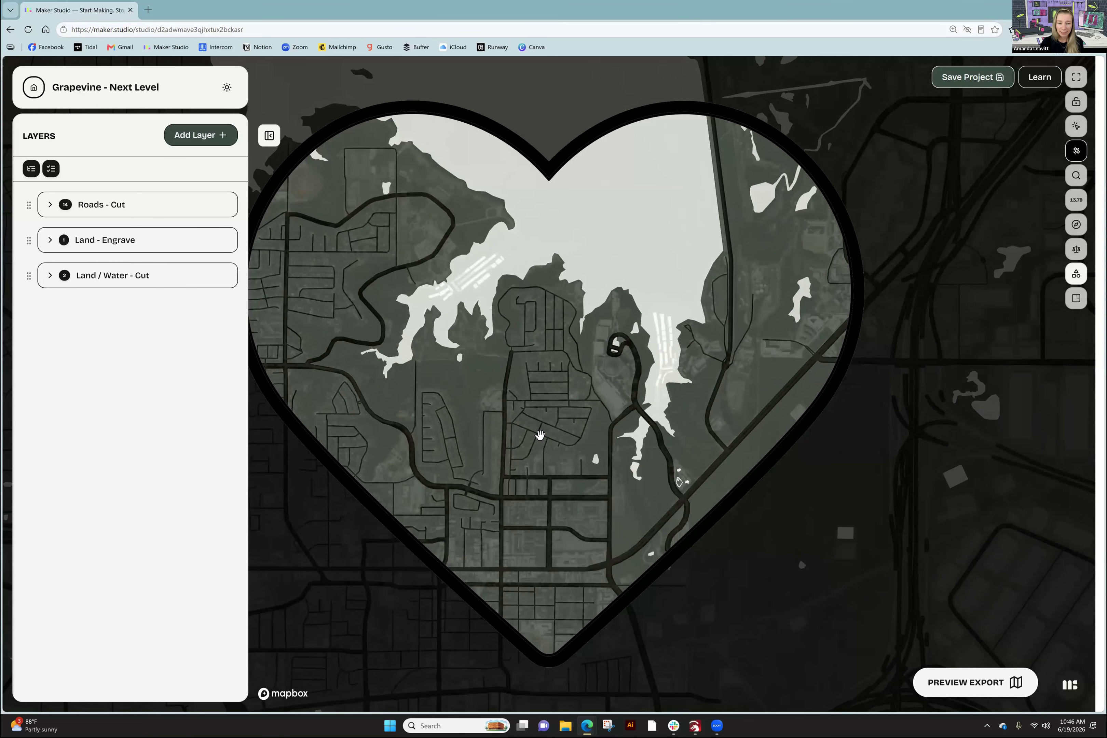
scroll(535, 436, "up", 2)
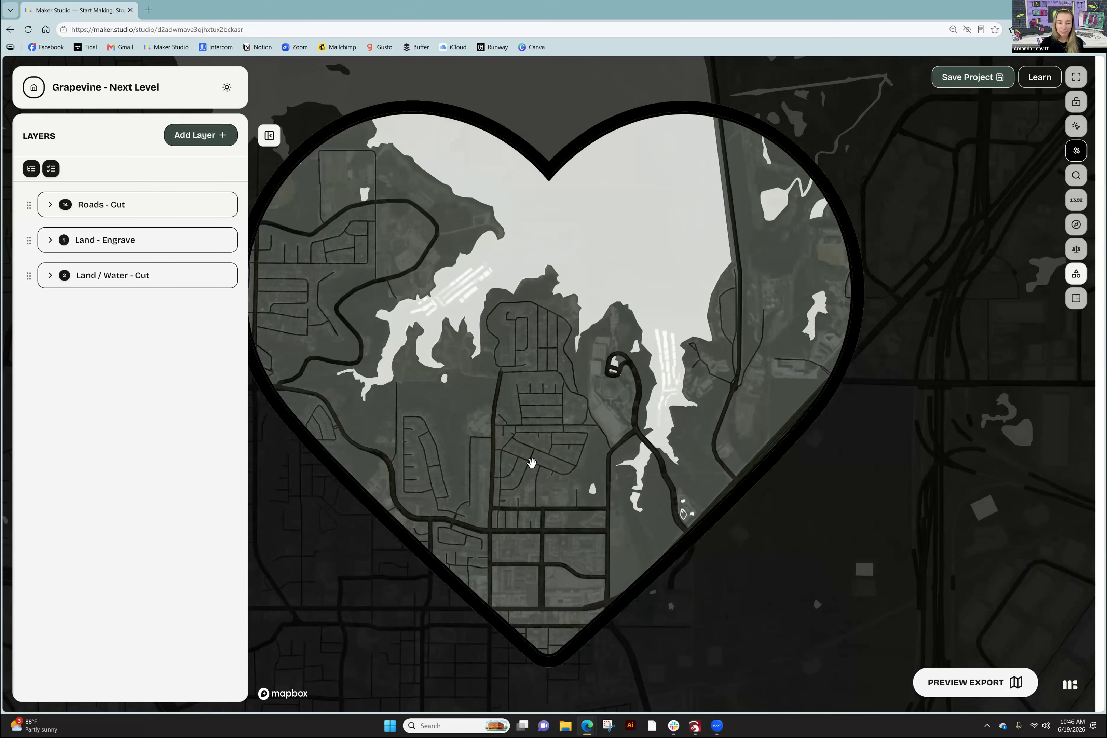
left_click_drag(529, 458, 526, 454)
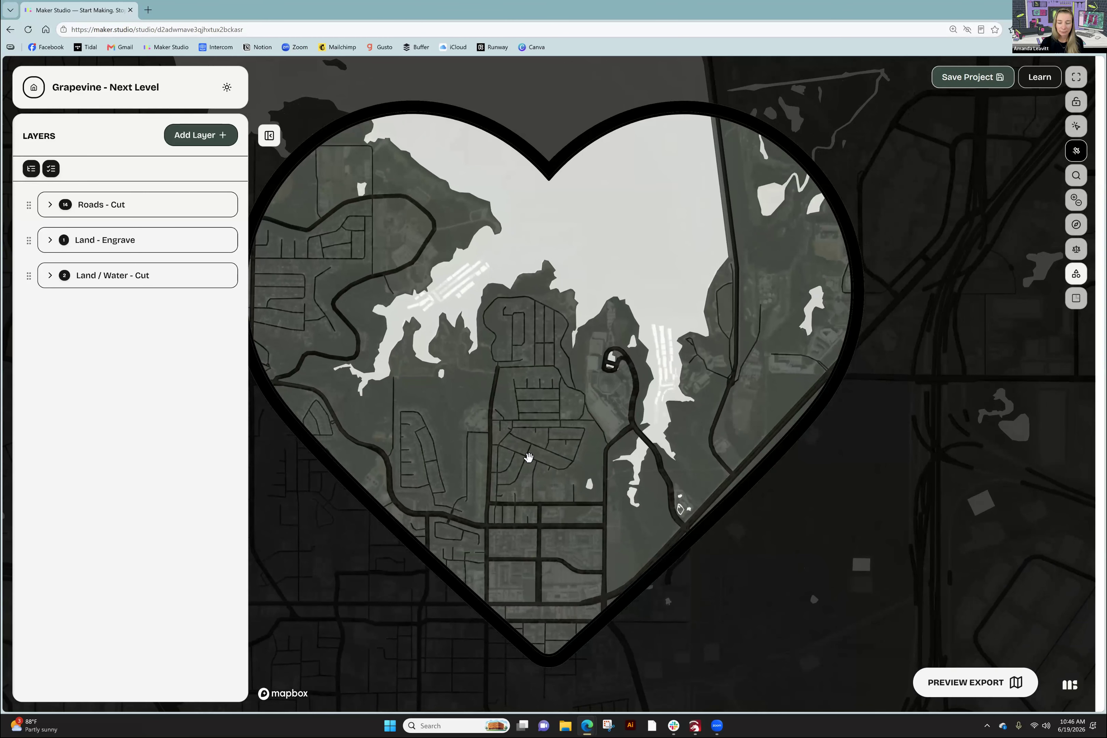
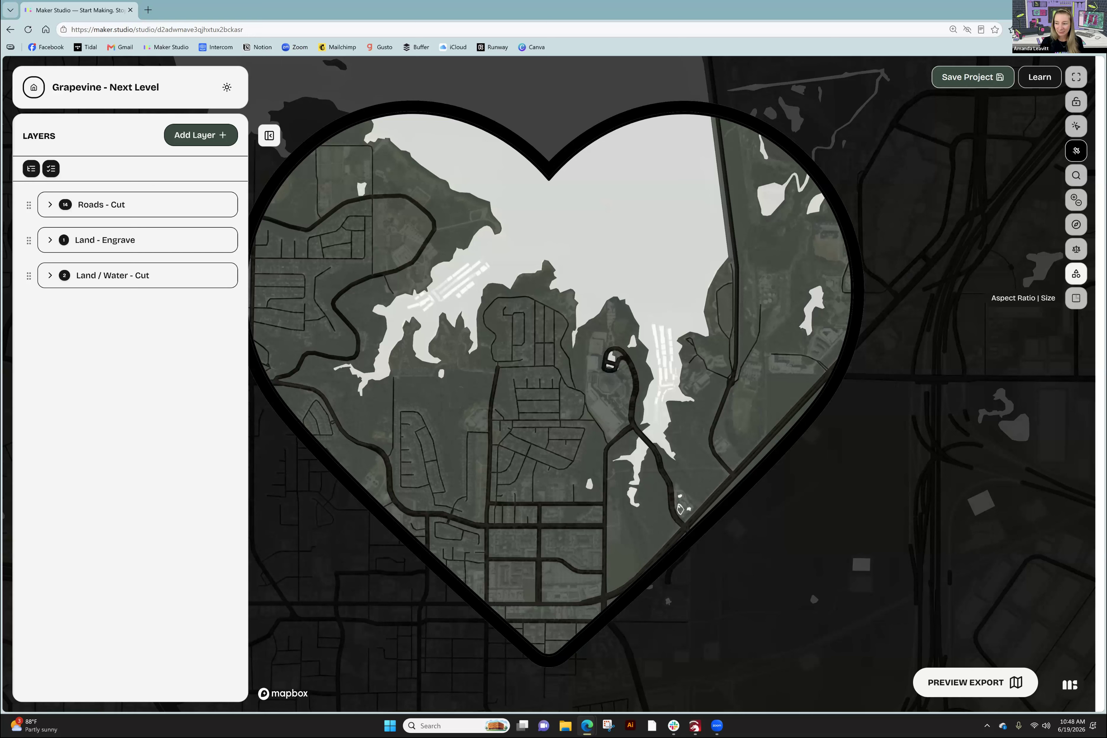
- Switch the map frame from heart to Square / Rectangle and collapse the Layers sidebar
left_click(1075, 274)
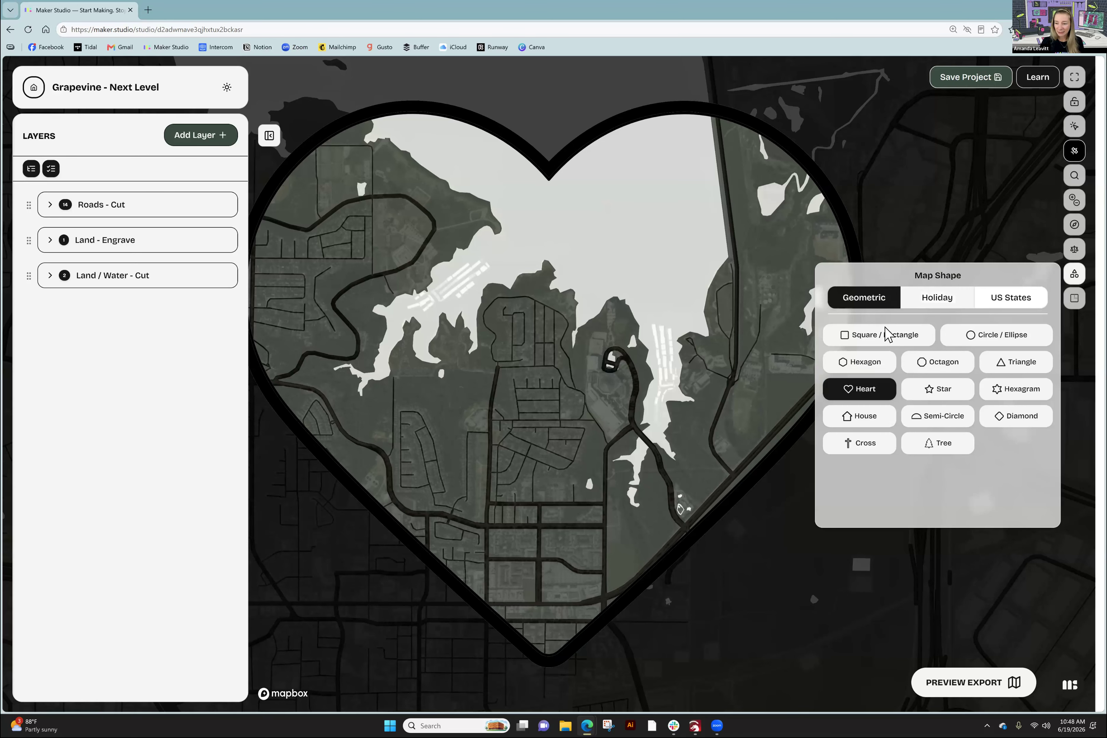
left_click(880, 341)
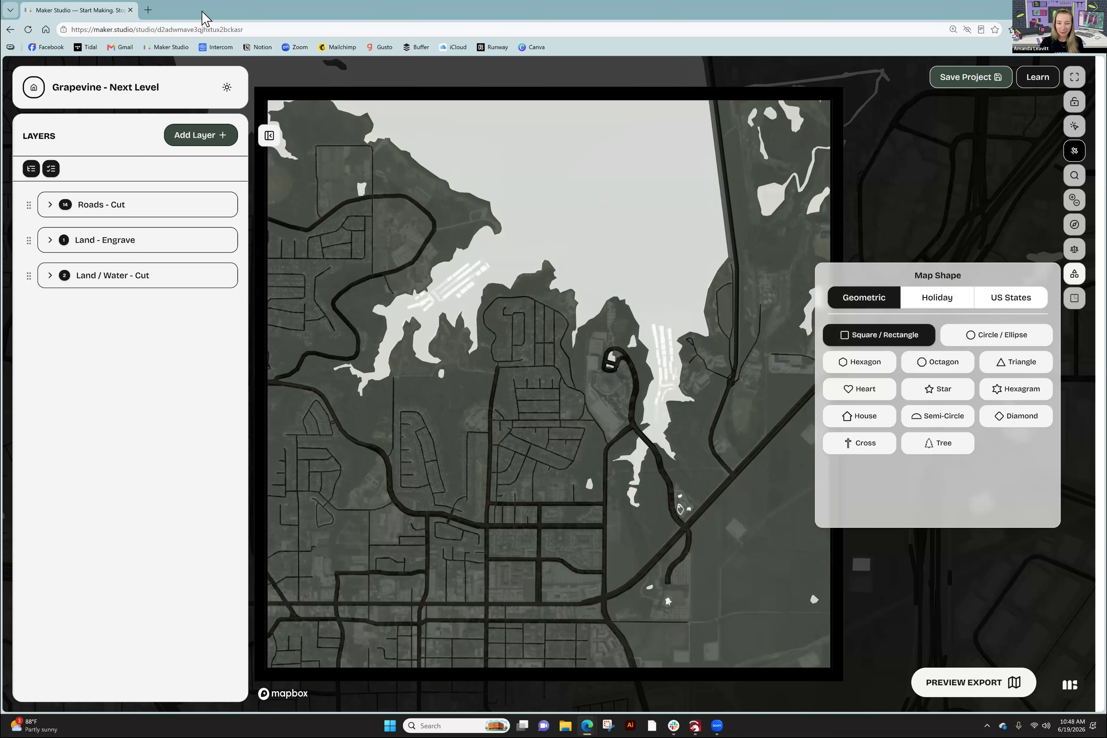
left_click(269, 136)
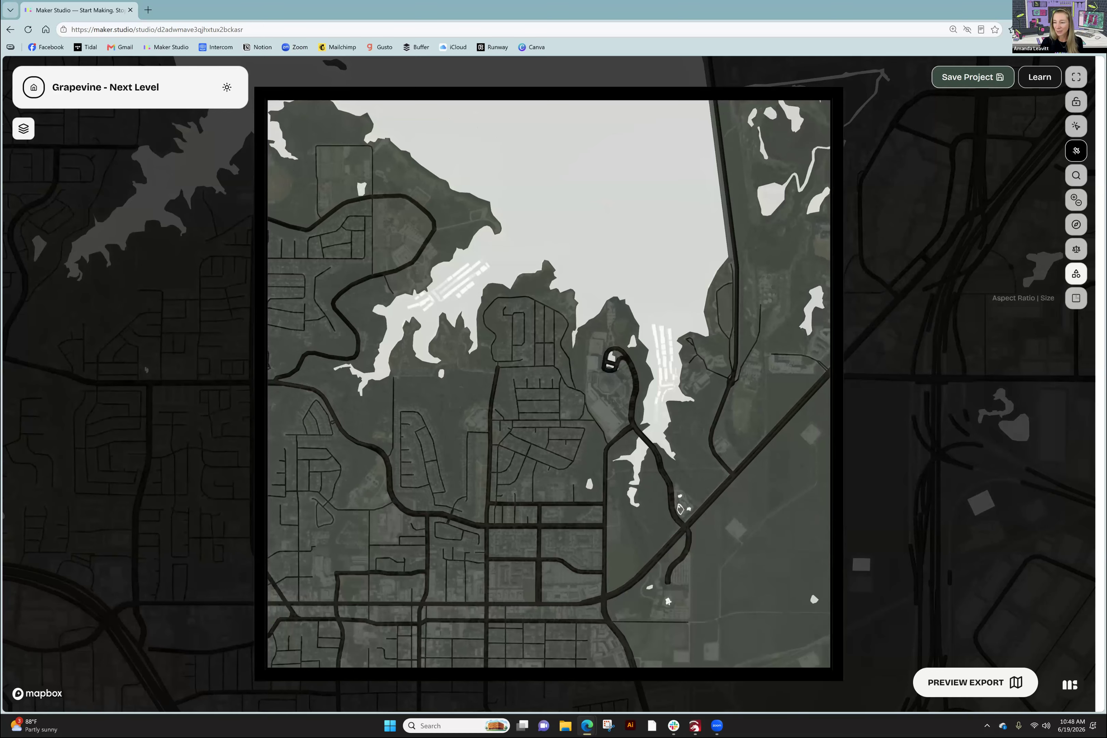
- Preview 2:1, 3:1, 3:2, 4:1 and 4:3 ratios, swap to portrait, then settle on 1:1
left_click(1075, 298)
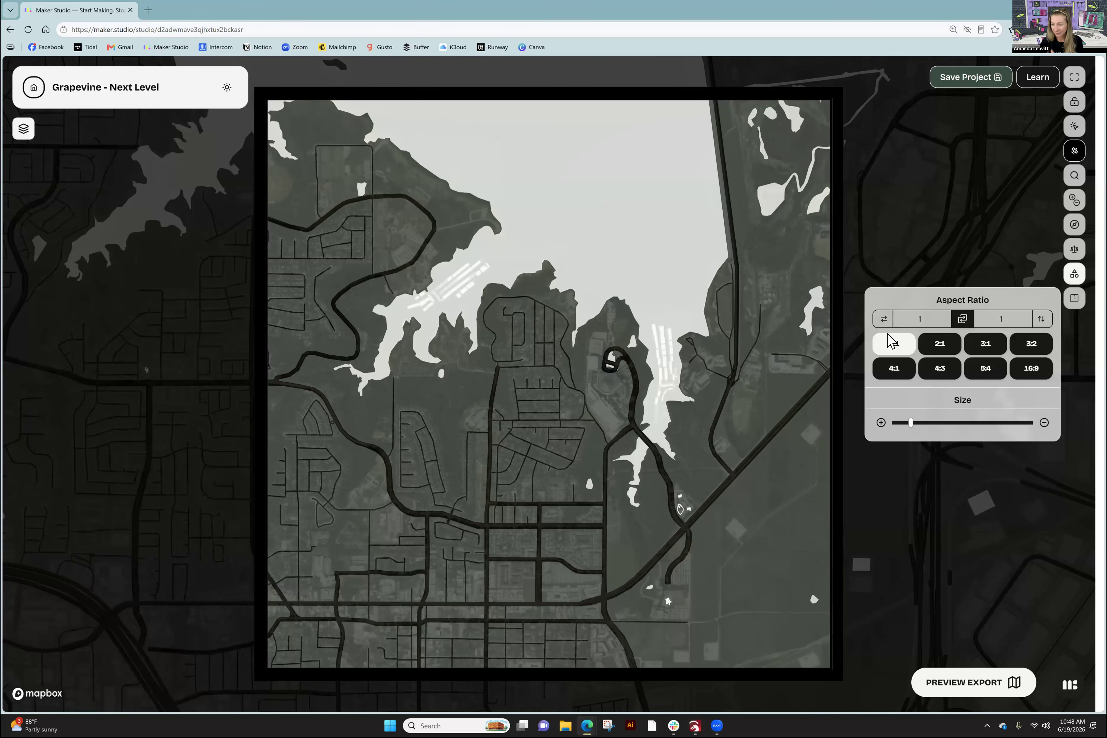
left_click(938, 344)
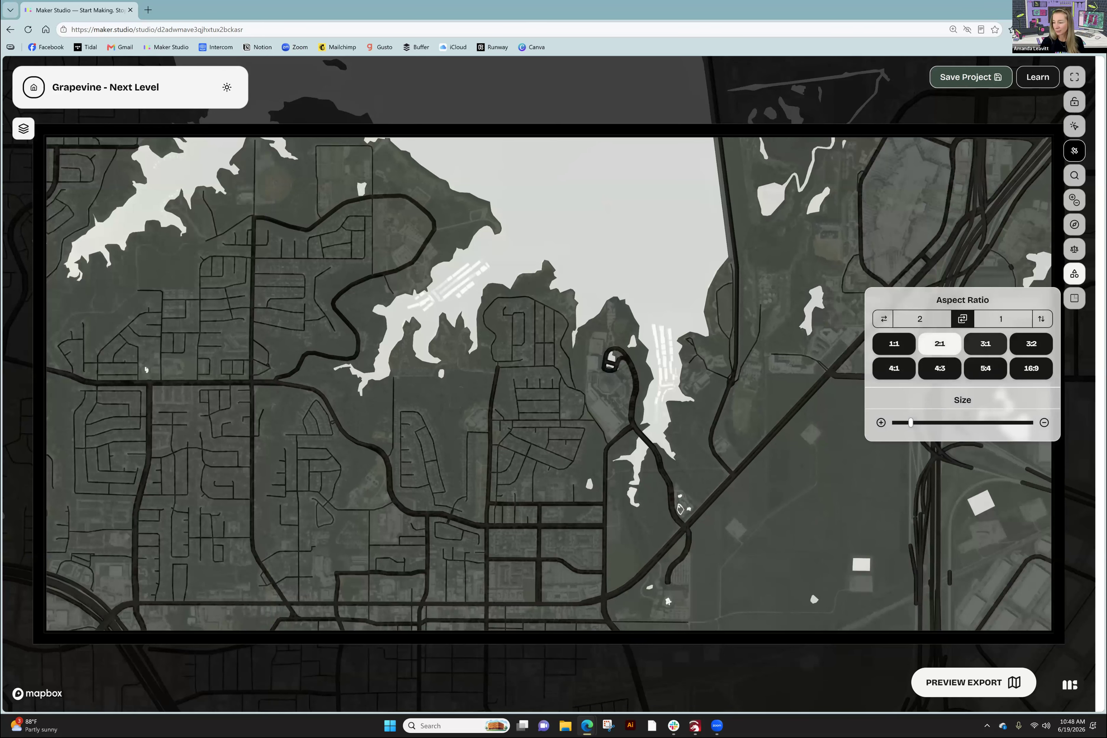
left_click(984, 343)
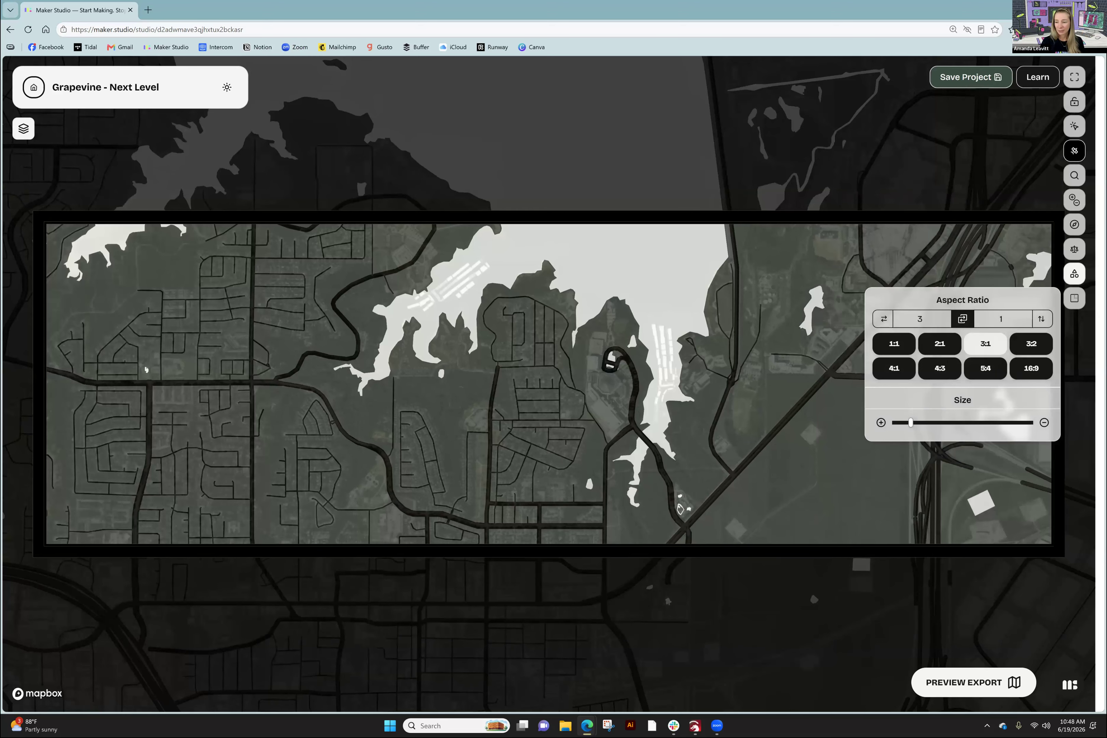
left_click(1030, 344)
left_click(893, 368)
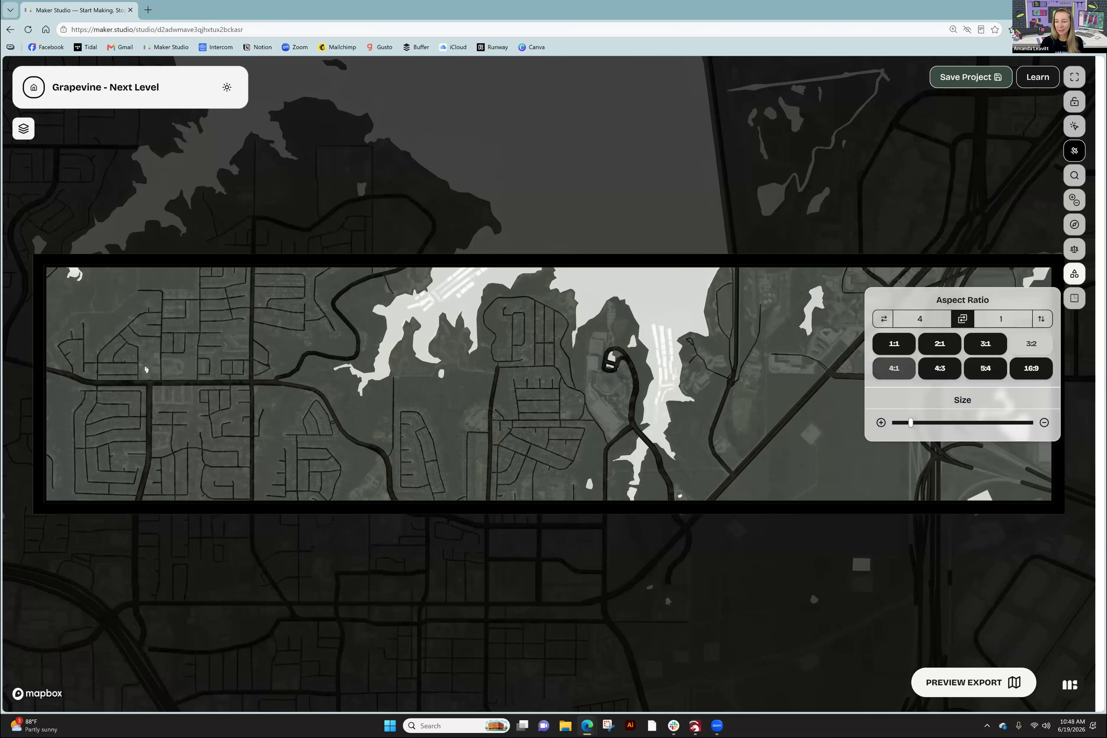
left_click(939, 368)
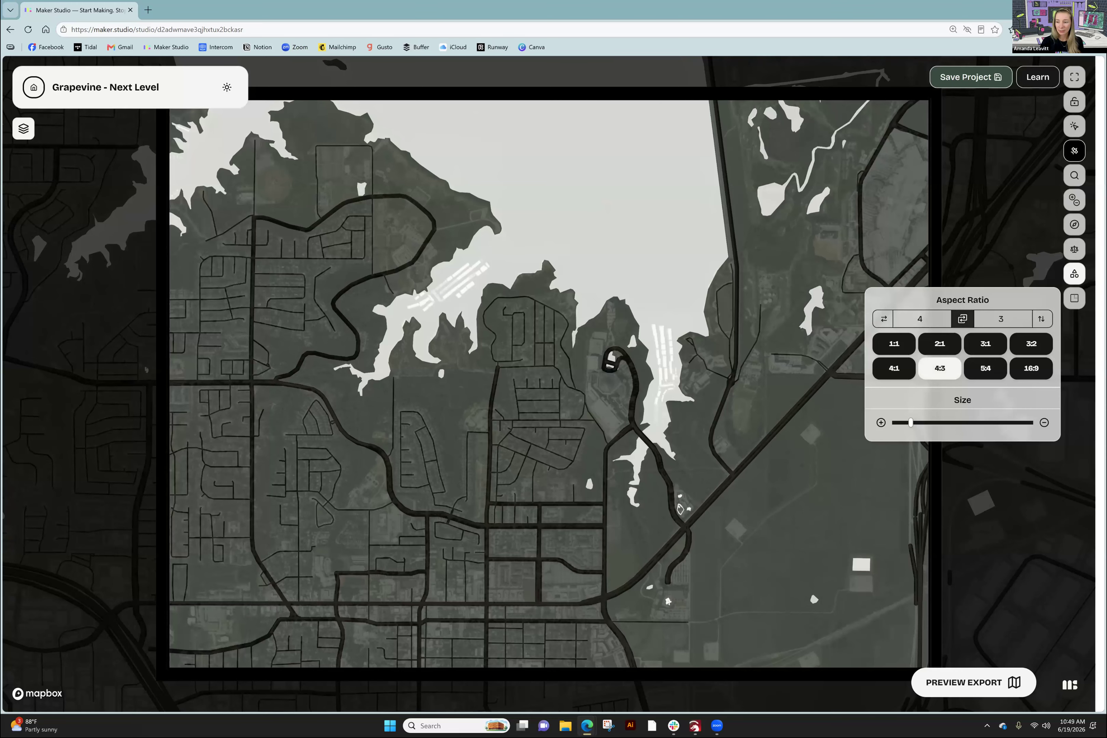
left_click(962, 318)
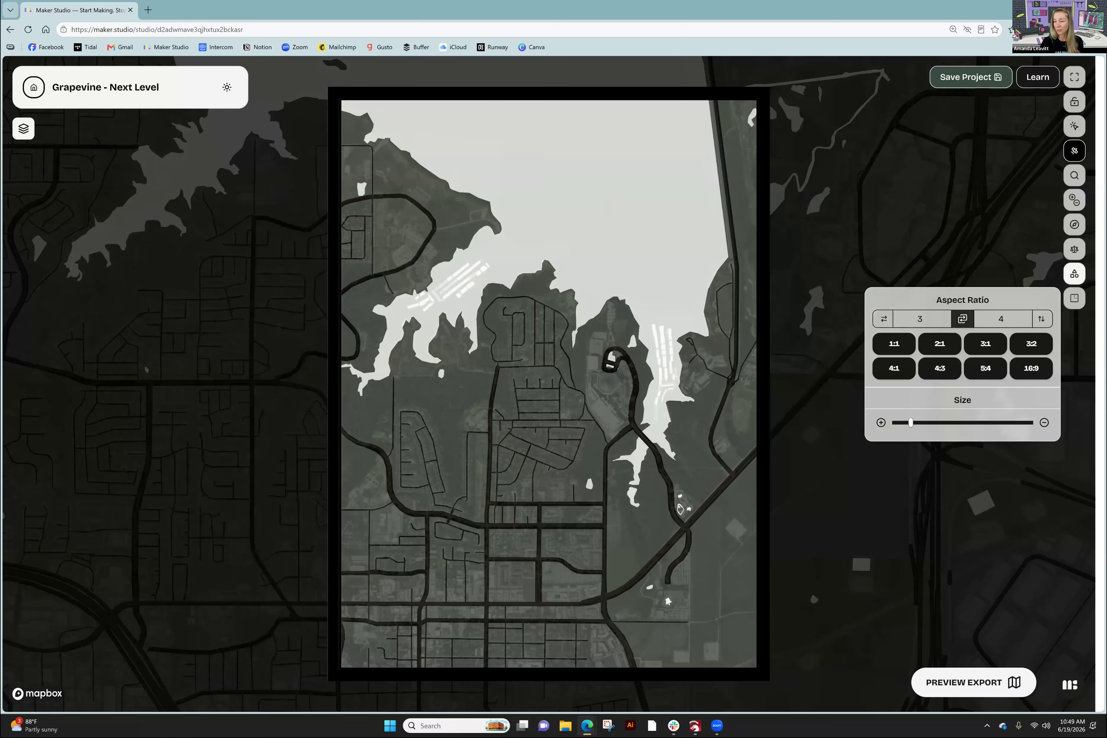
left_click(895, 348)
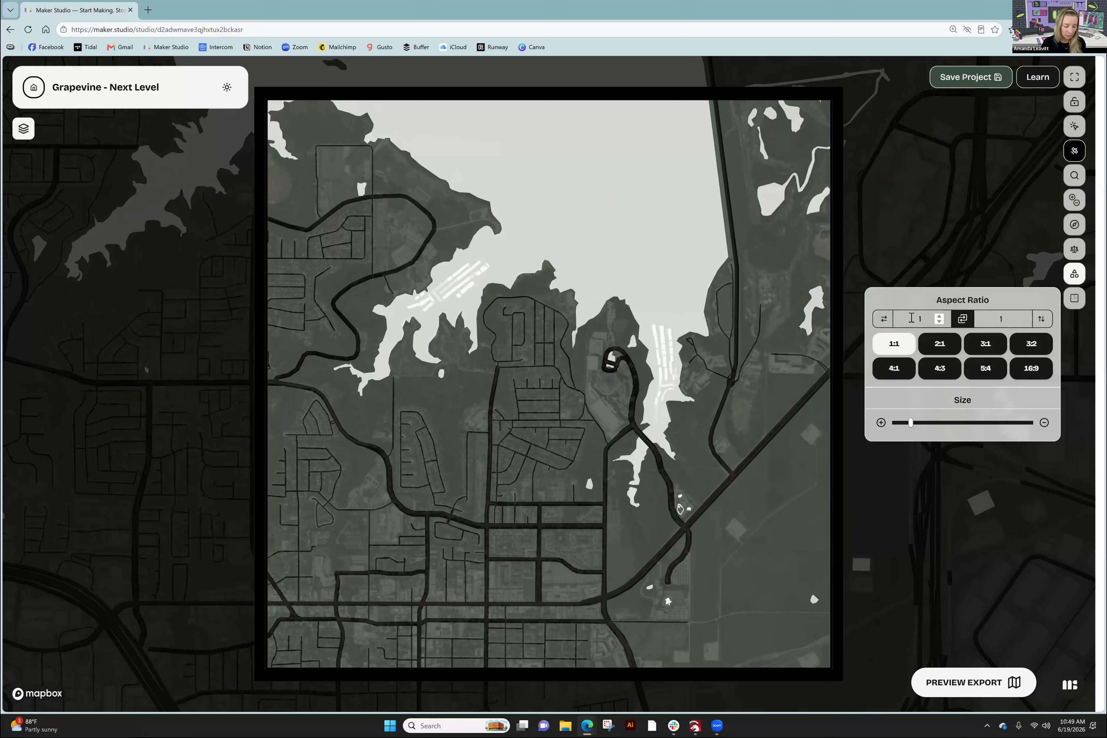
- Try a custom 8 by 10 aspect ratio, then reset the frame to 1:1
left_click(911, 318)
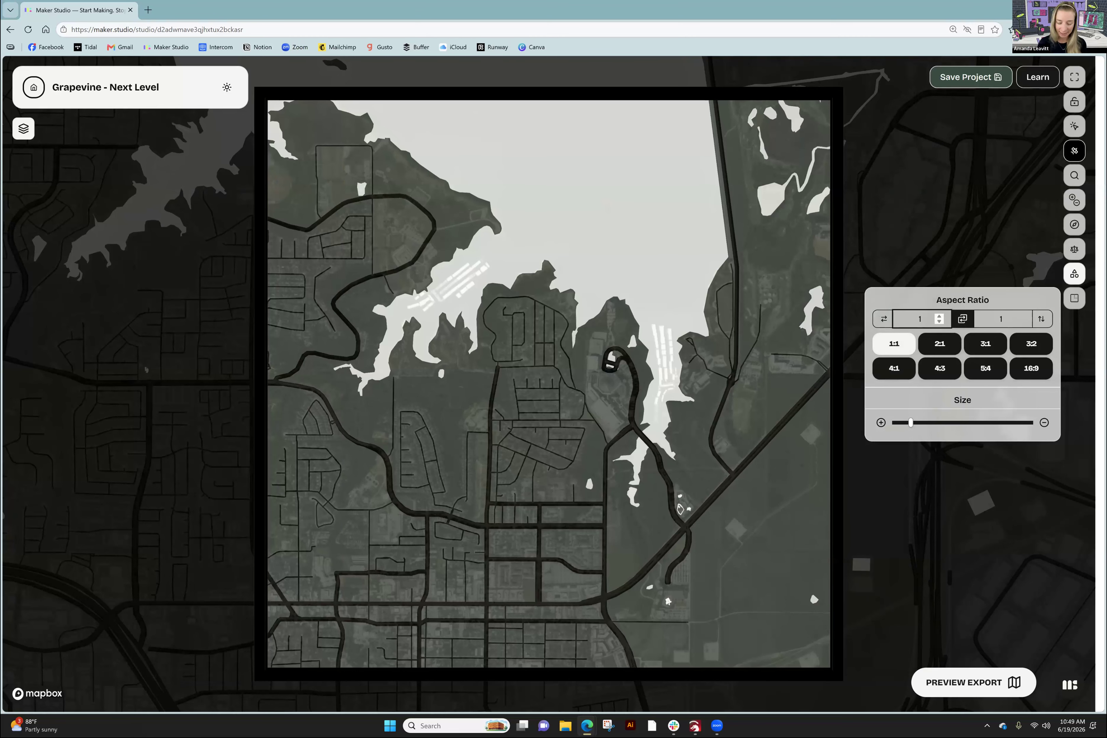
key("BackSpace")
type("8")
key("Tab")
key("Tab")
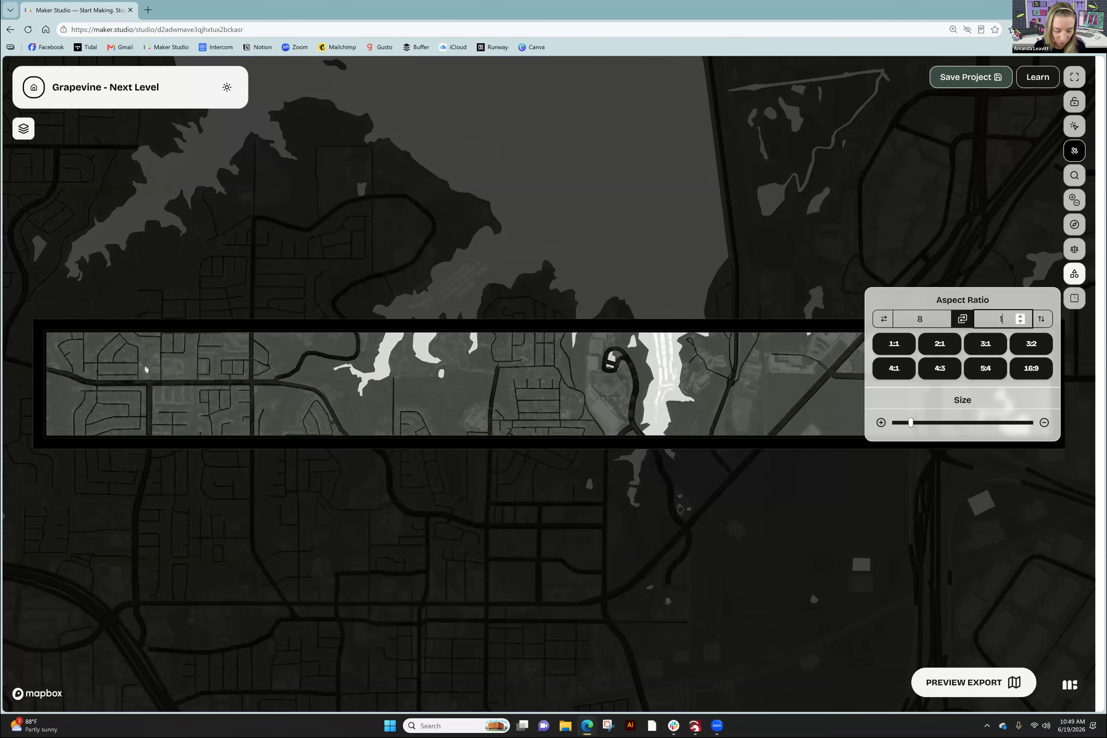
type("0")
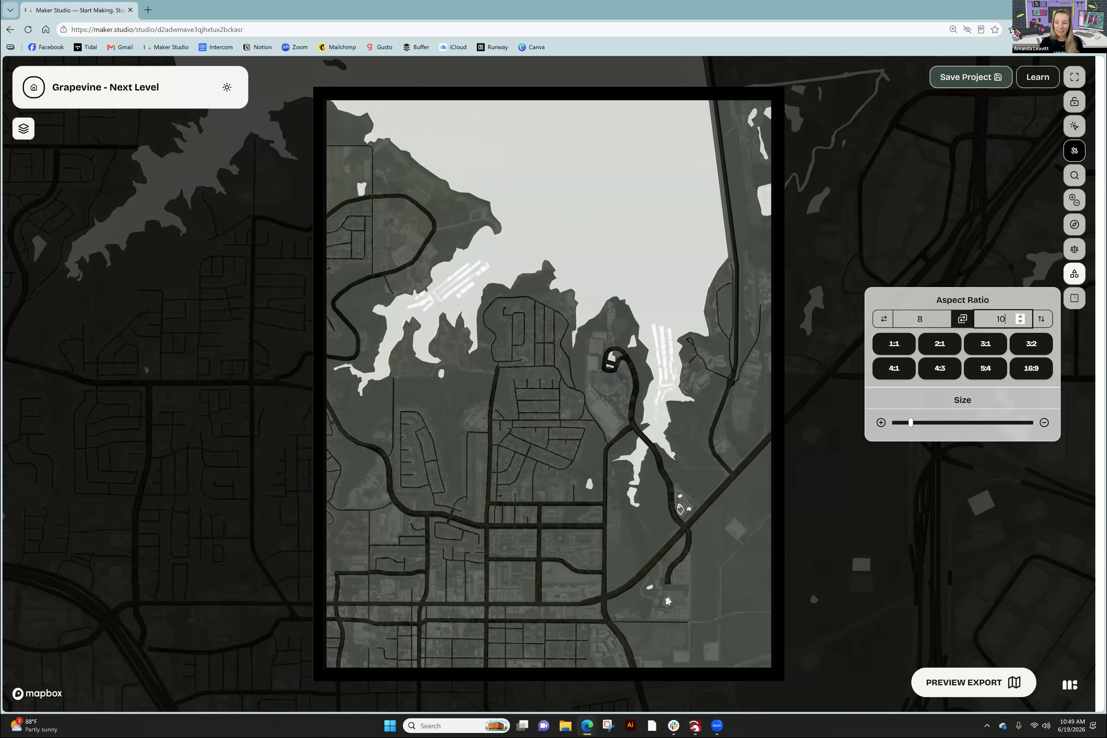
left_click(876, 342)
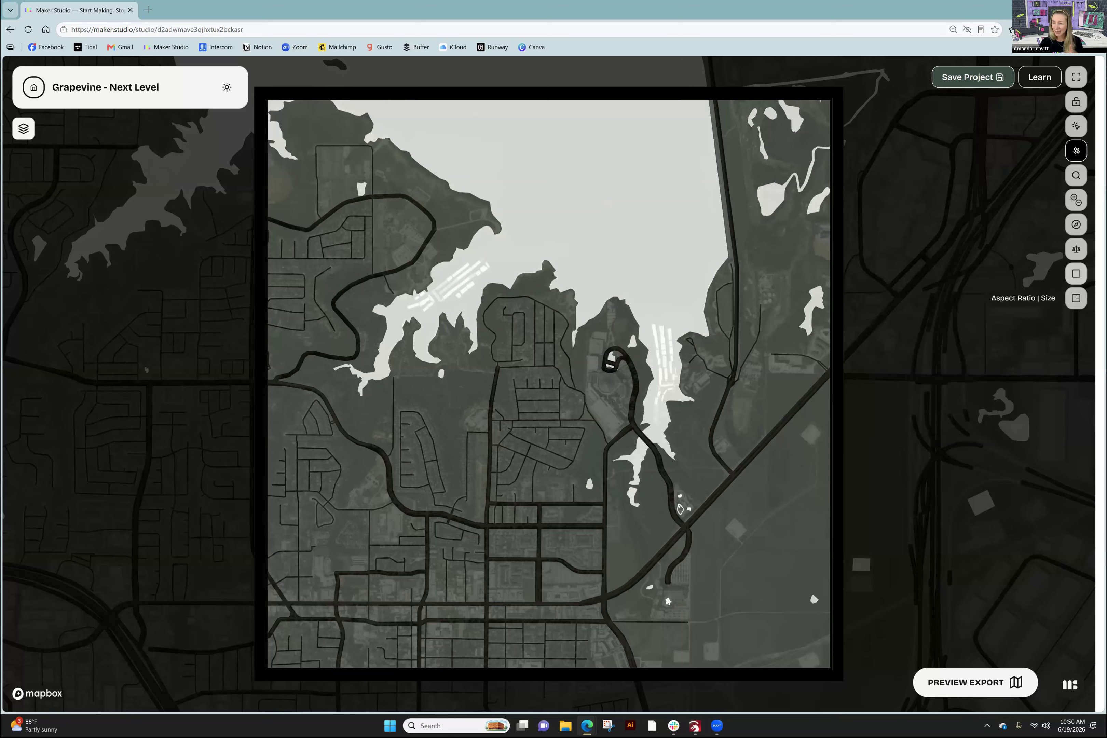
- Make the map frame a heart again and nudge the Size slider to shrink it slightly
left_click(1074, 273)
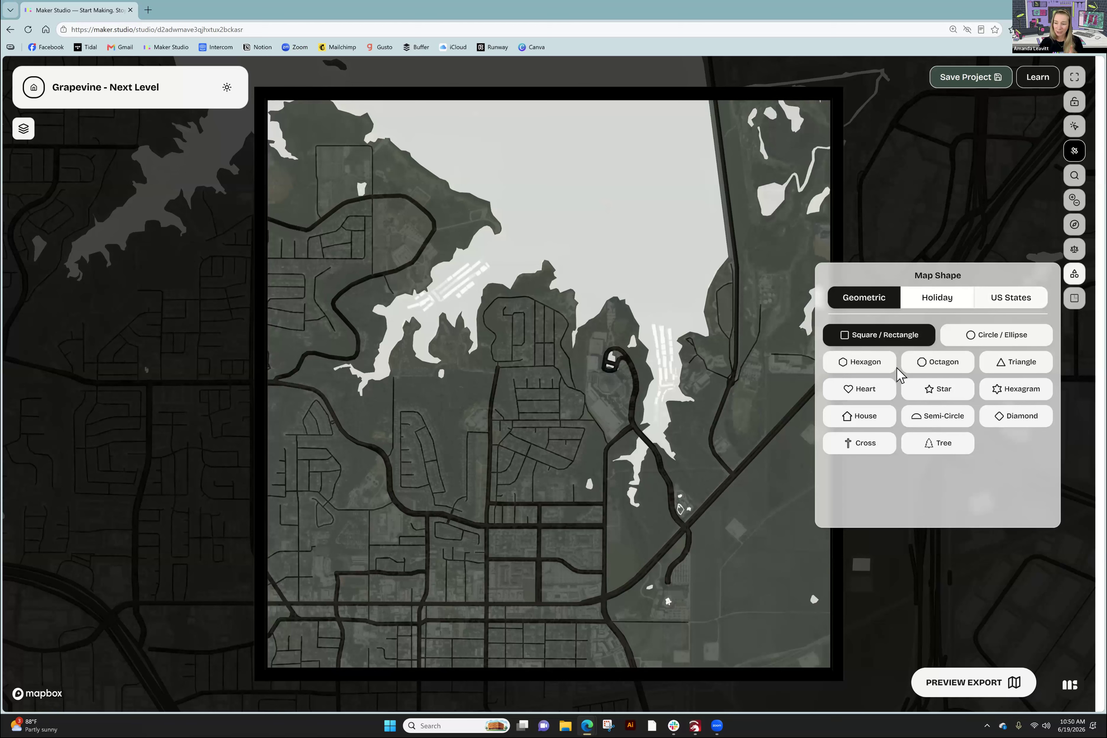
left_click(857, 395)
left_click(1073, 298)
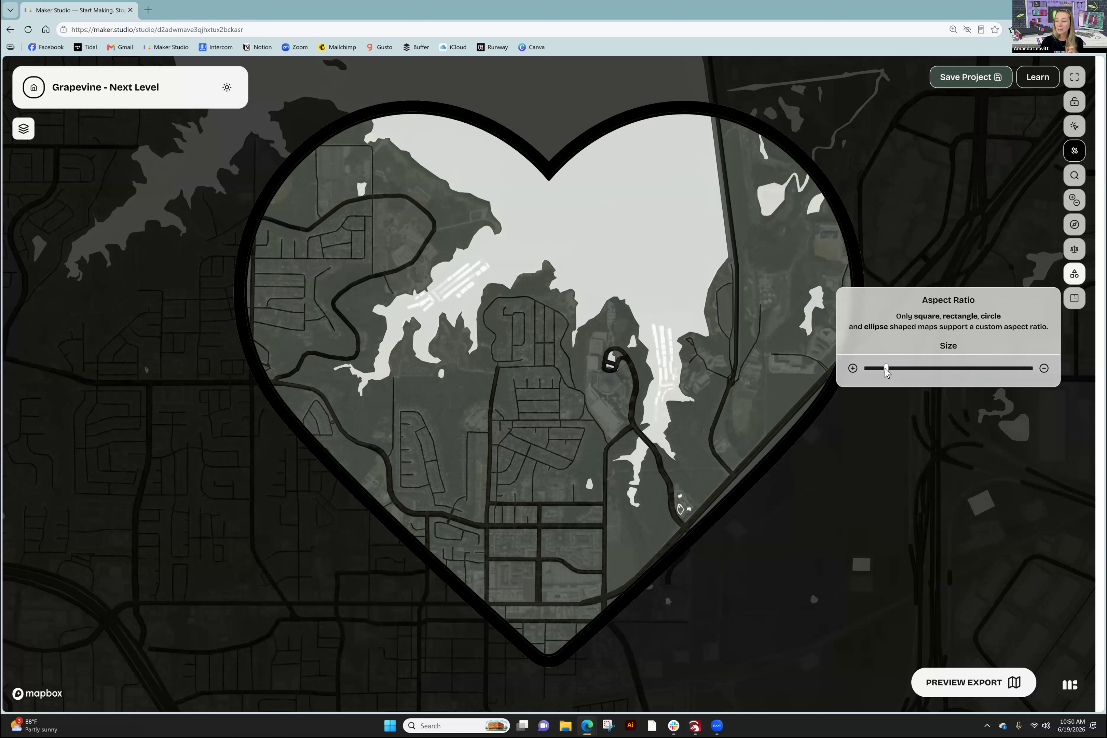
mouse_move(885, 371)
left_mouse_down()
mouse_move(967, 370)
mouse_move(878, 374)
mouse_move(900, 375)
left_mouse_up()
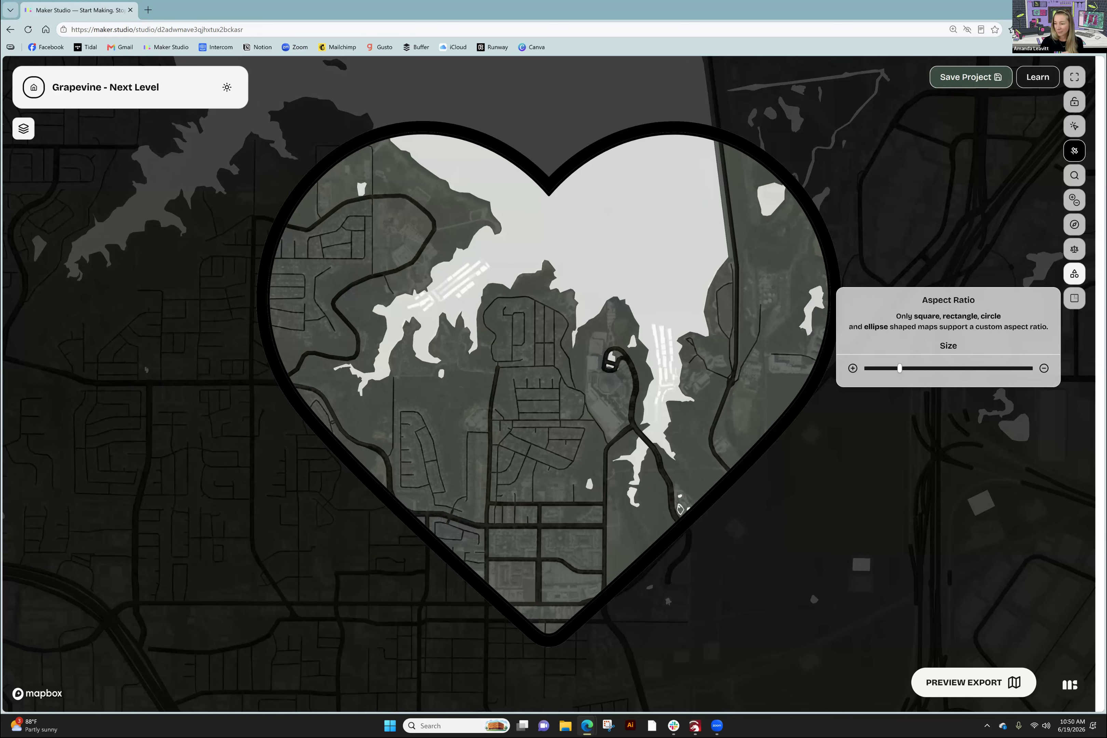
left_click(1074, 298)
left_click(1074, 298)
left_click(1074, 273)
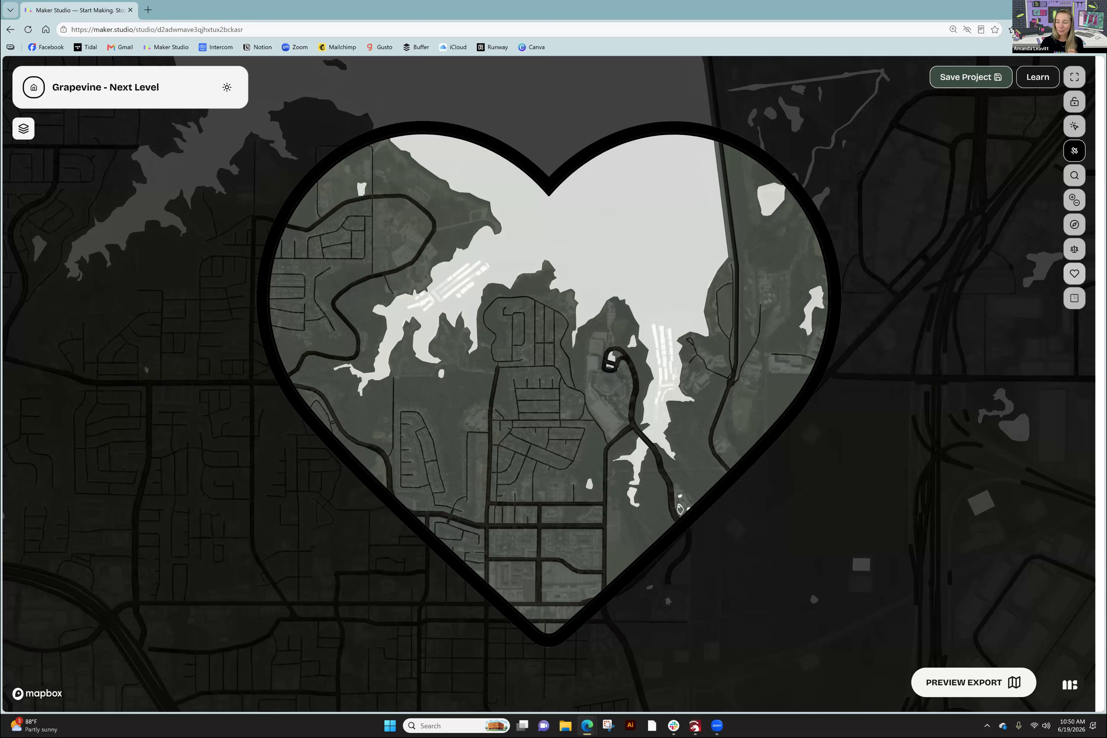
- Switch the frame to Square / Rectangle and enter an 8:10 portrait aspect ratio
left_click(862, 336)
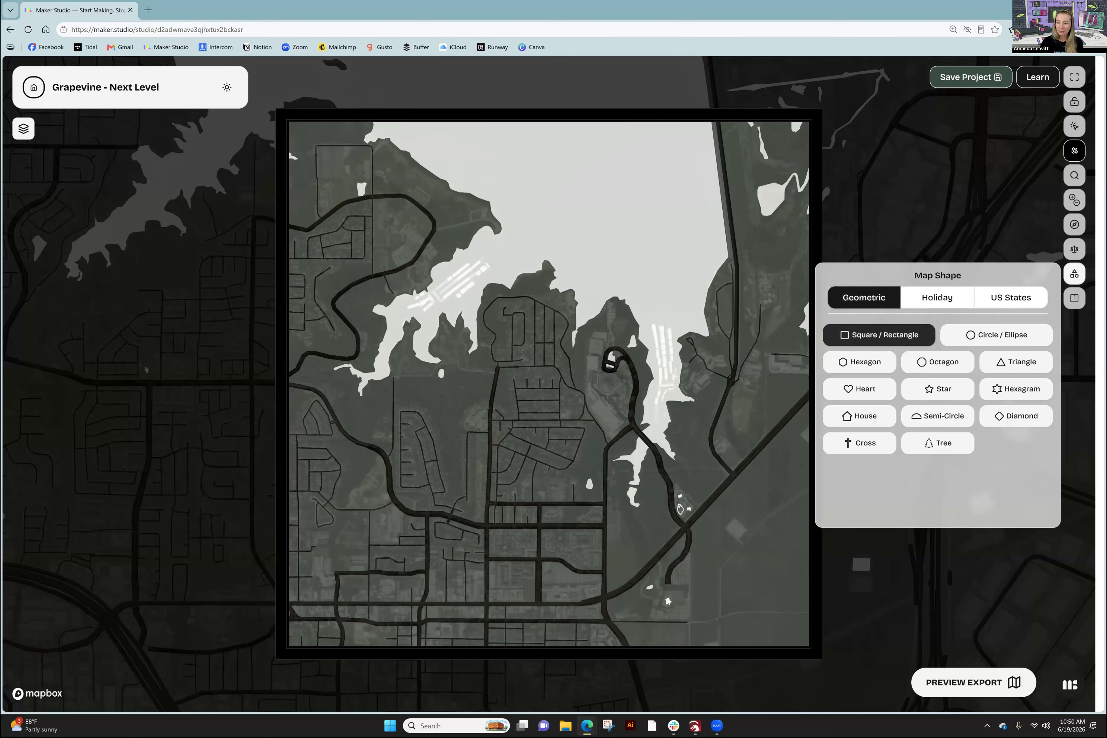
left_click(1074, 274)
left_click(1074, 298)
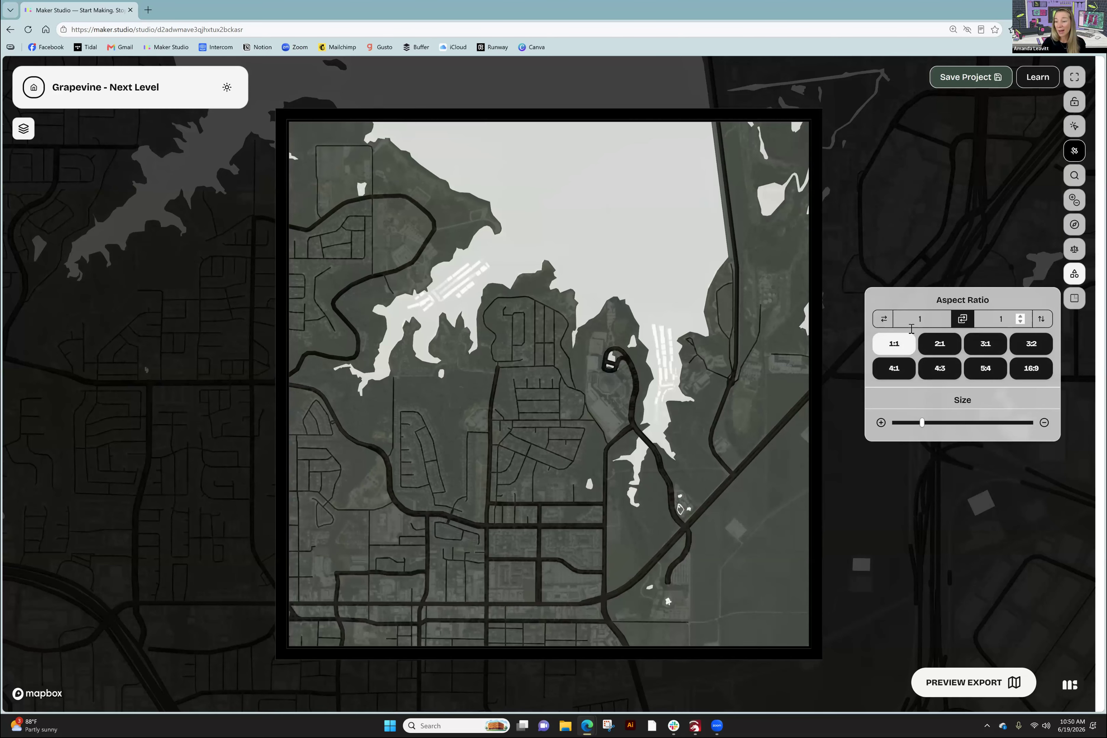
double_click(910, 322)
type("8")
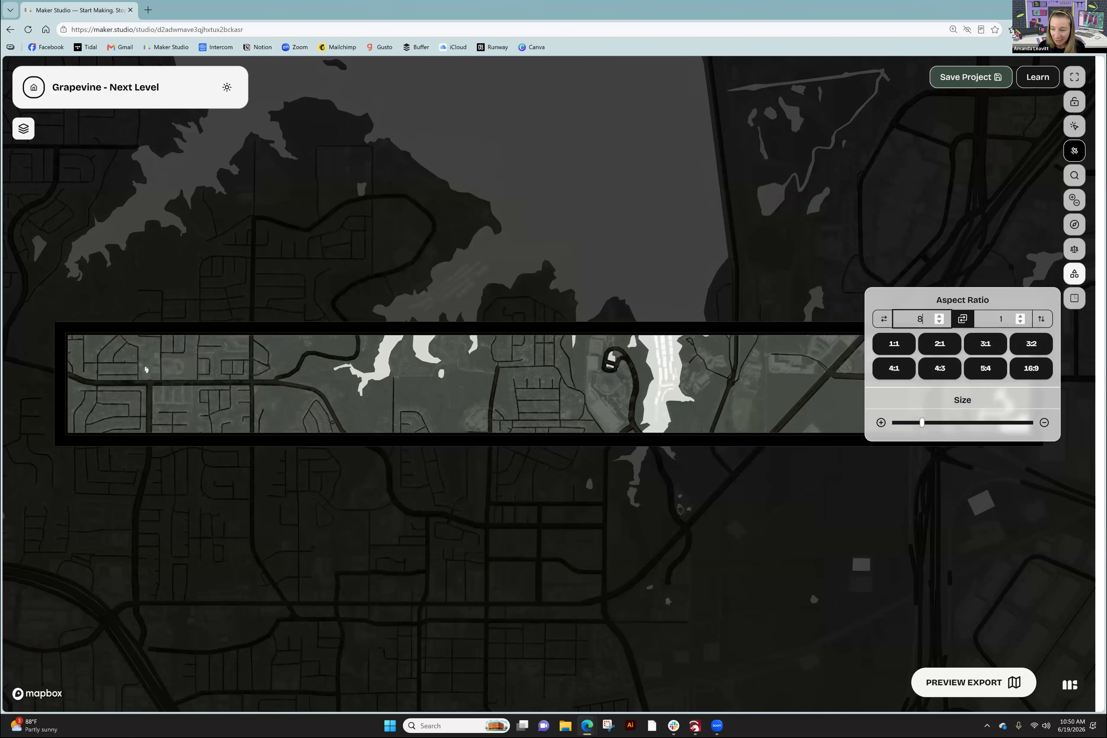
key("Tab")
type("10")
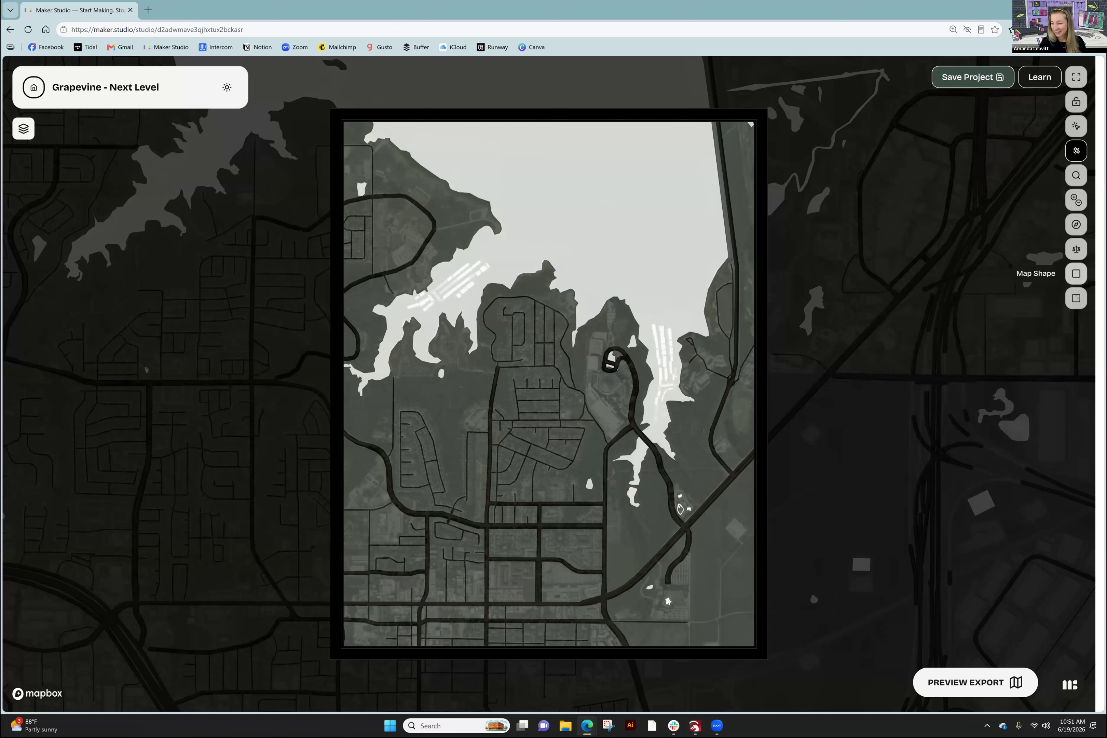
- Change the map frame from the 8:10 rectangle back to a heart
left_click(1074, 273)
left_click(854, 390)
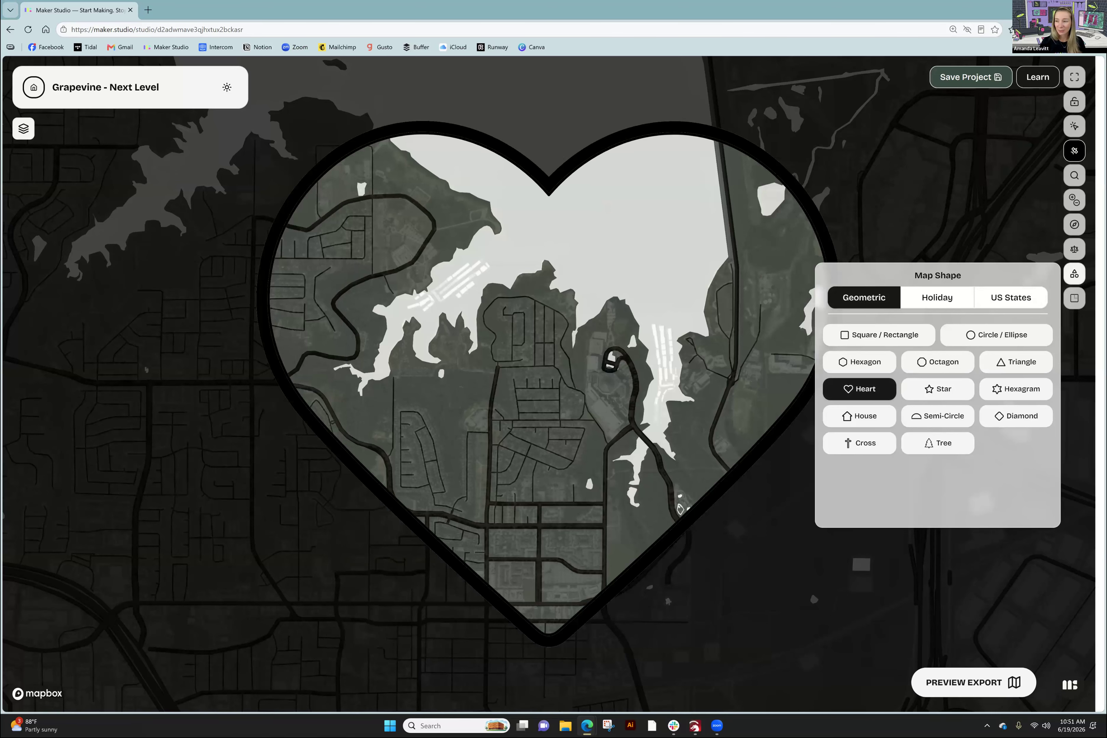
left_click(1074, 274)
- Toggle Inspect Mode off and back on so the map shows flat colours
left_click(1074, 126)
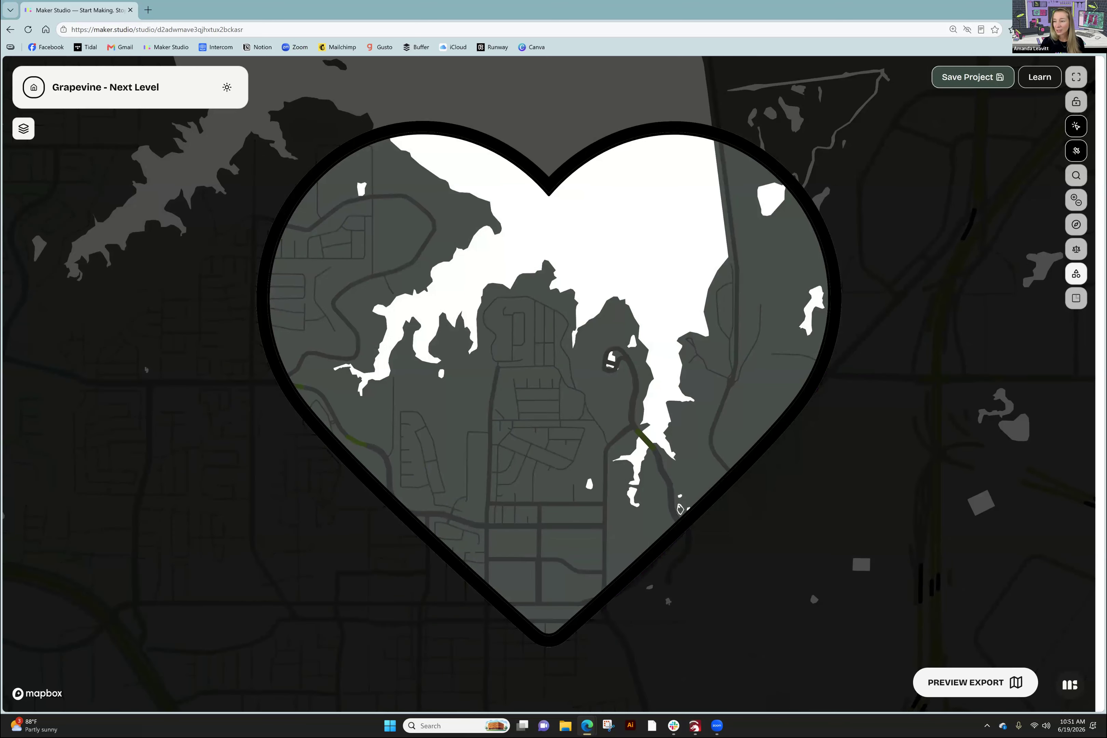
left_click(1075, 126)
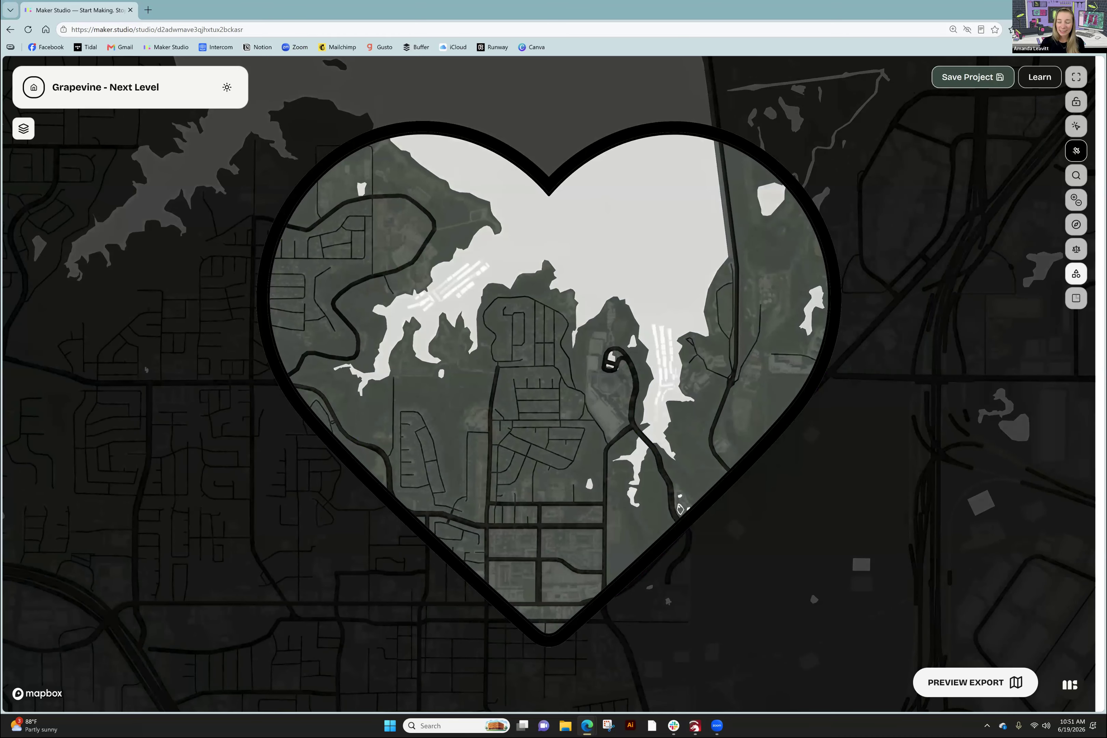
left_click(1076, 126)
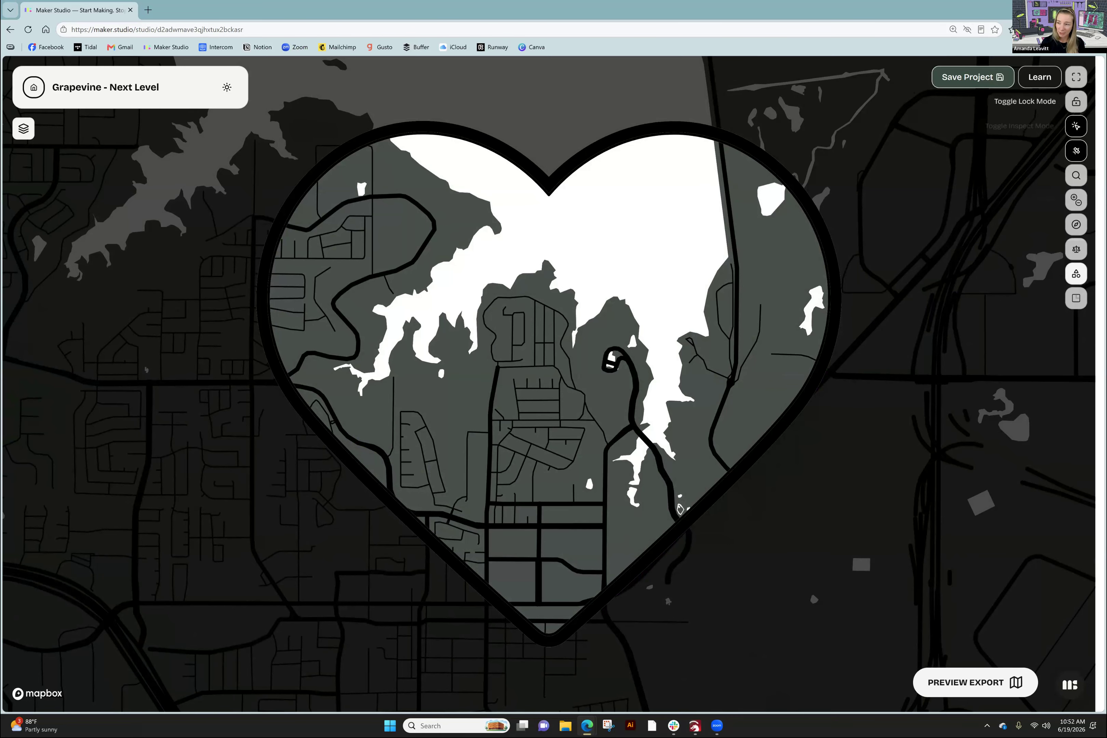
- Lock the map in place and check a street's road class label
left_click(1076, 101)
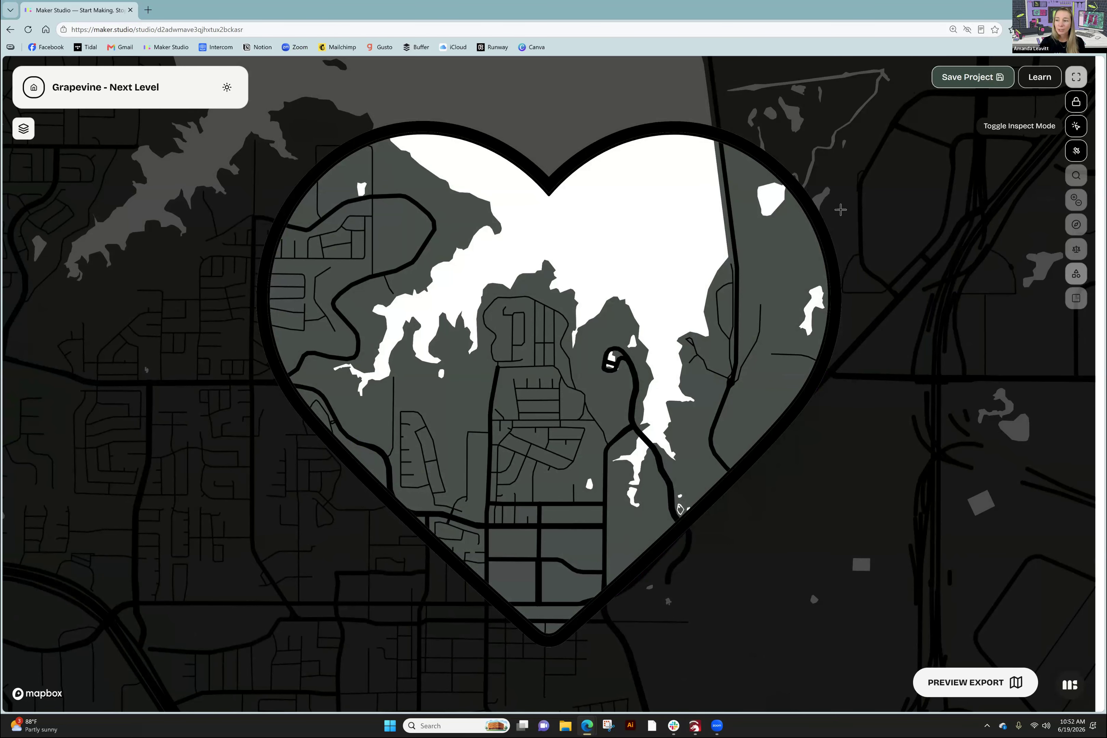
mouse_move(734, 247)
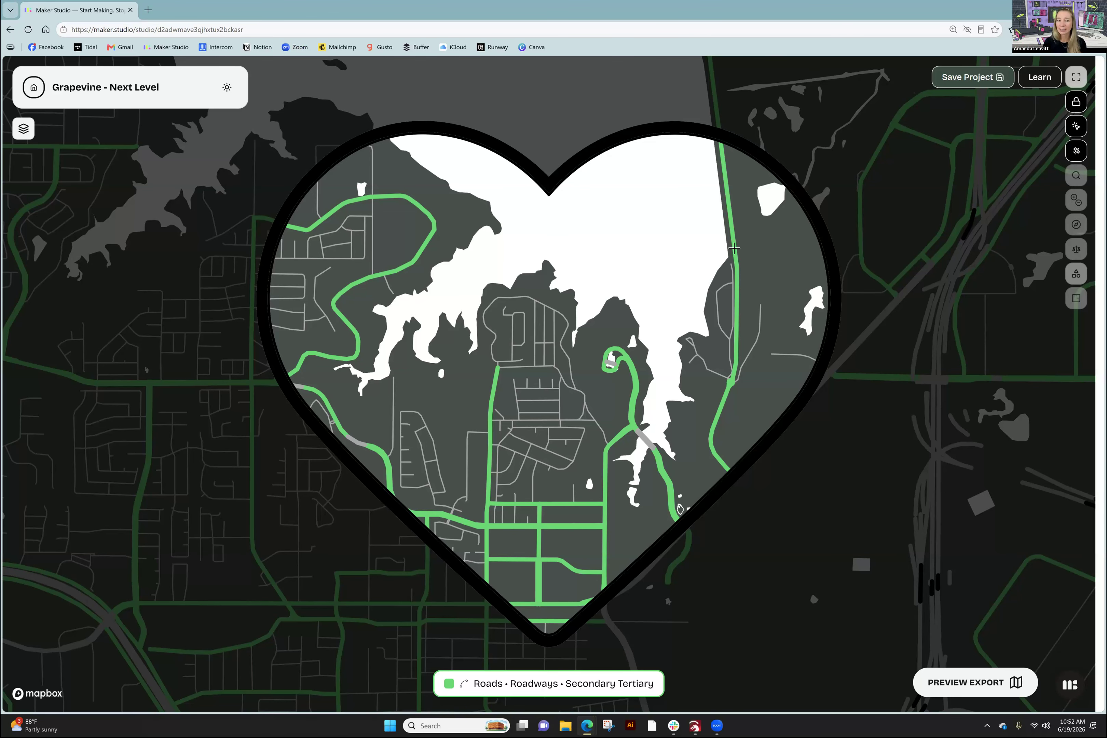
- Expand the Roads - Cut sublayers and click the water and a main road to identify Secondary Tertiary
left_click(24, 129)
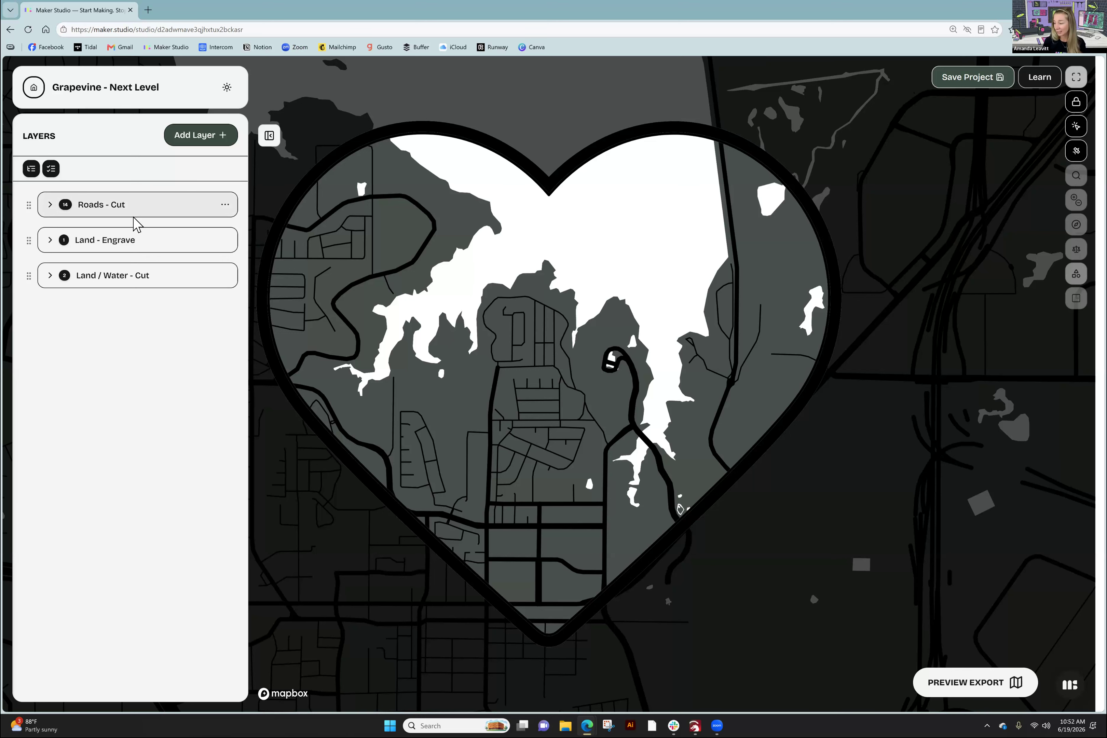
left_click(50, 206)
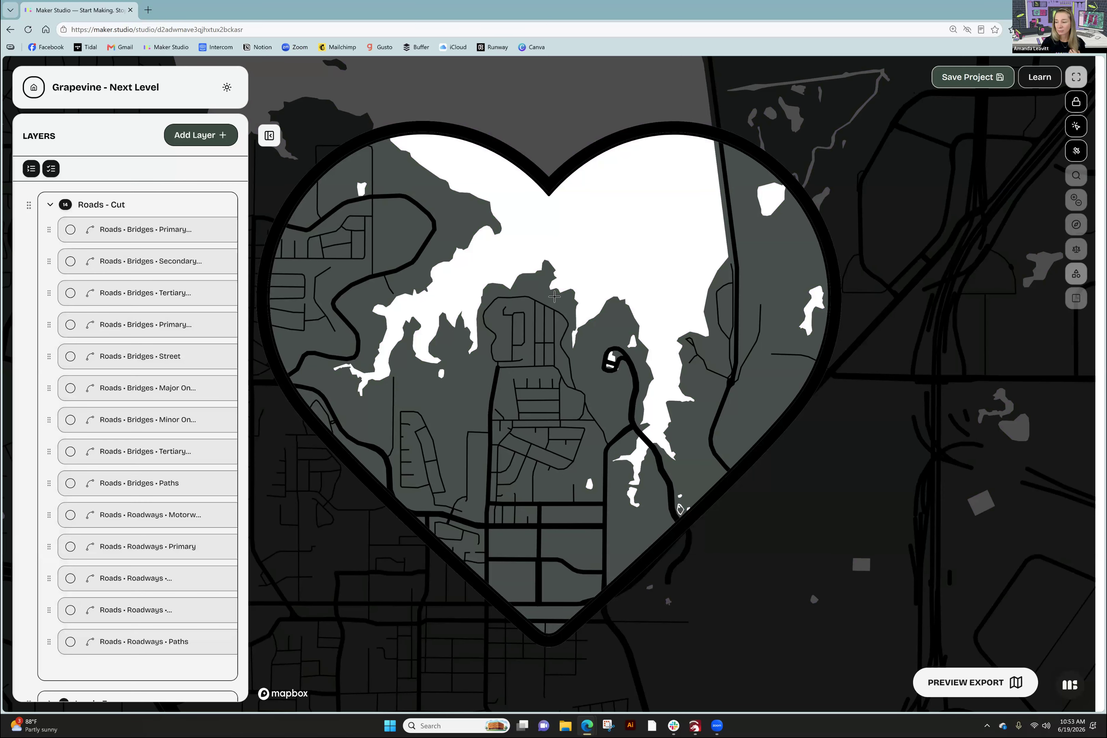
left_click(597, 269)
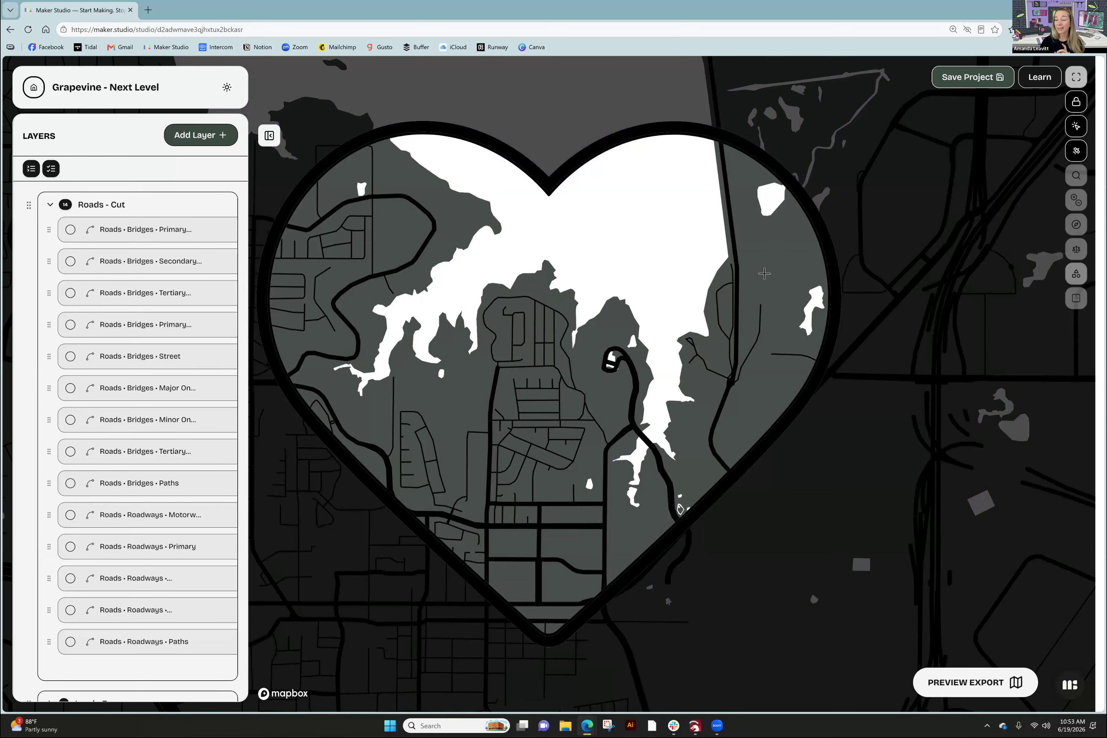
left_click(732, 227)
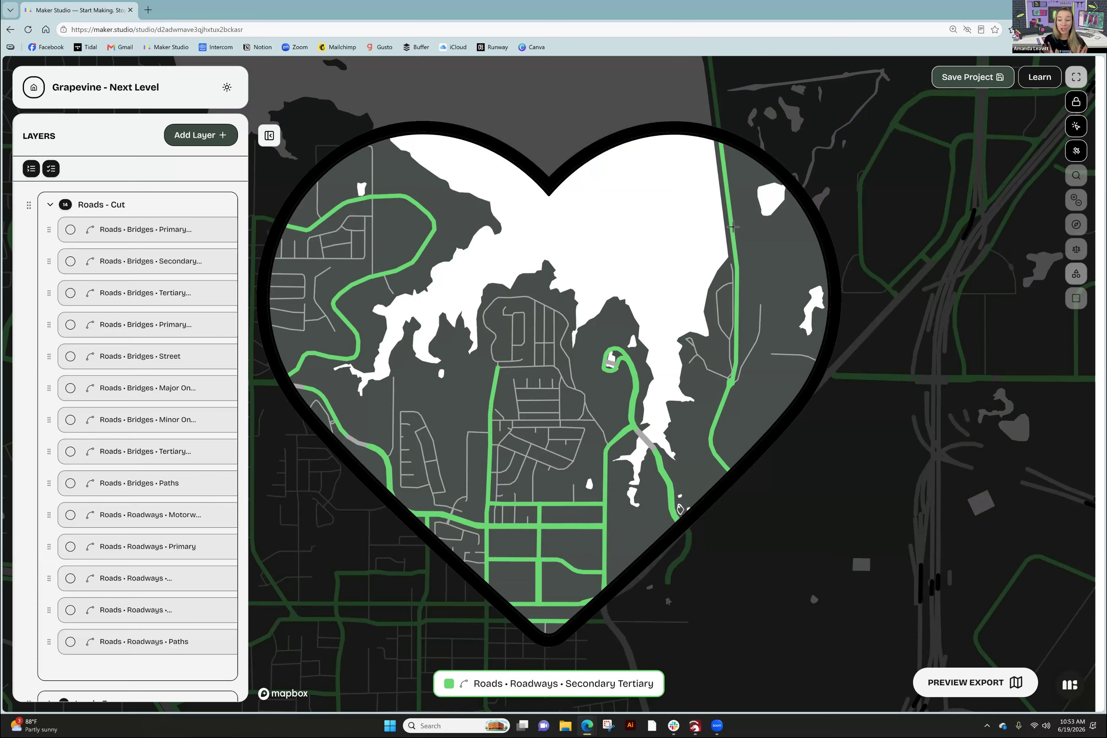
- Click the water and two smaller streets to identify the Water Fill and street layers
left_click(606, 280)
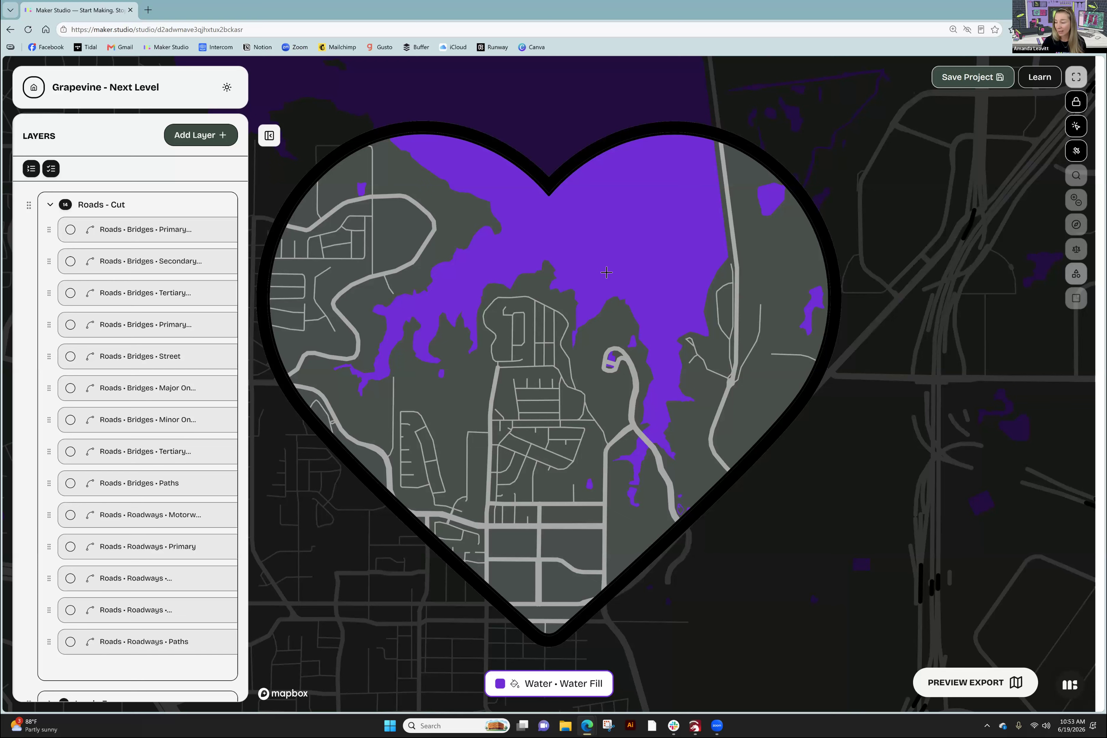
left_click(545, 304)
left_click(536, 316)
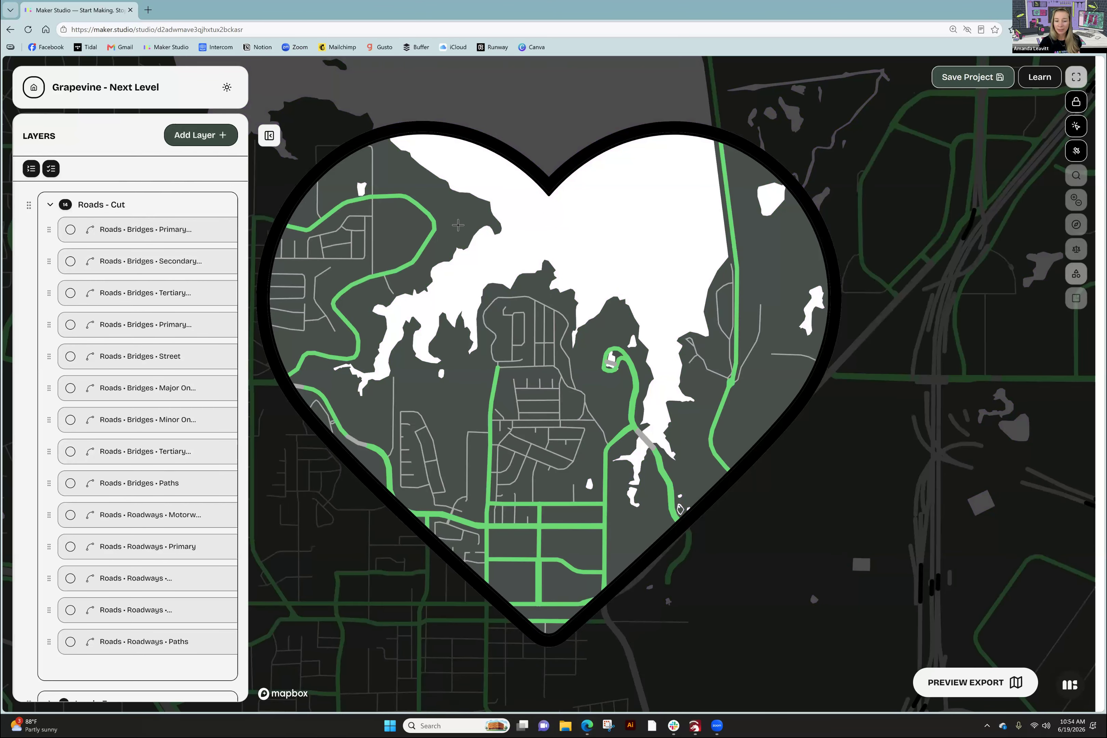
- Identify a road's layer inside the heart, then switch Inspect Mode off and on again
left_click(422, 253)
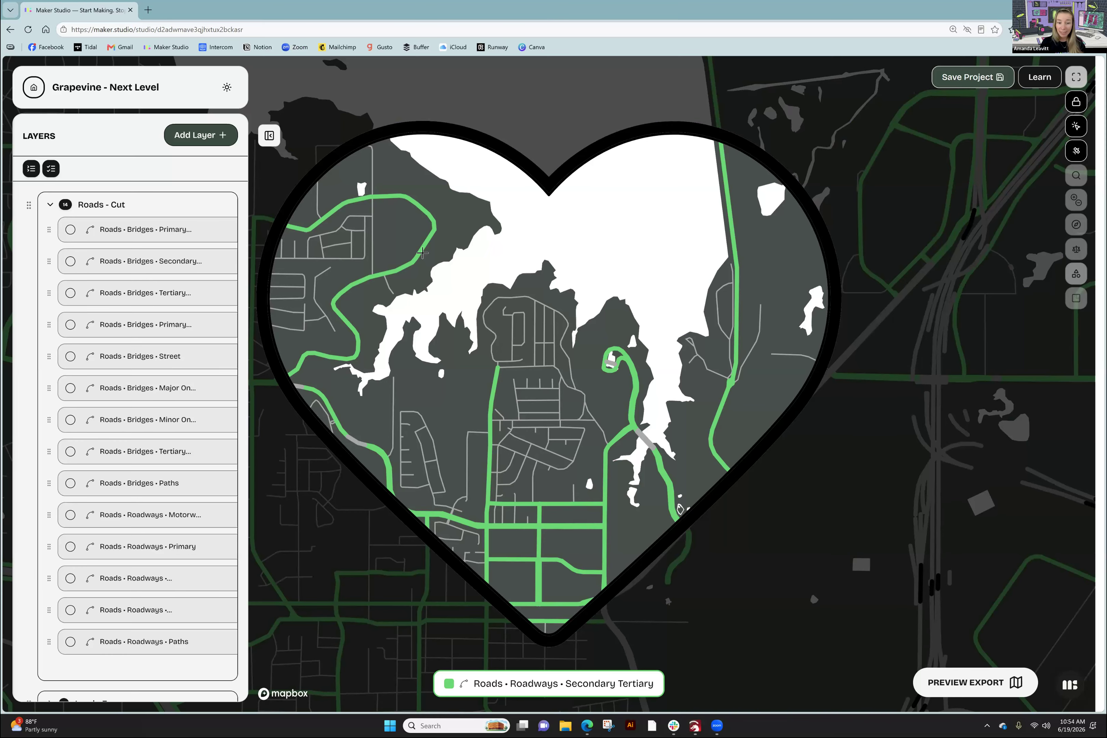
mouse_move(339, 429)
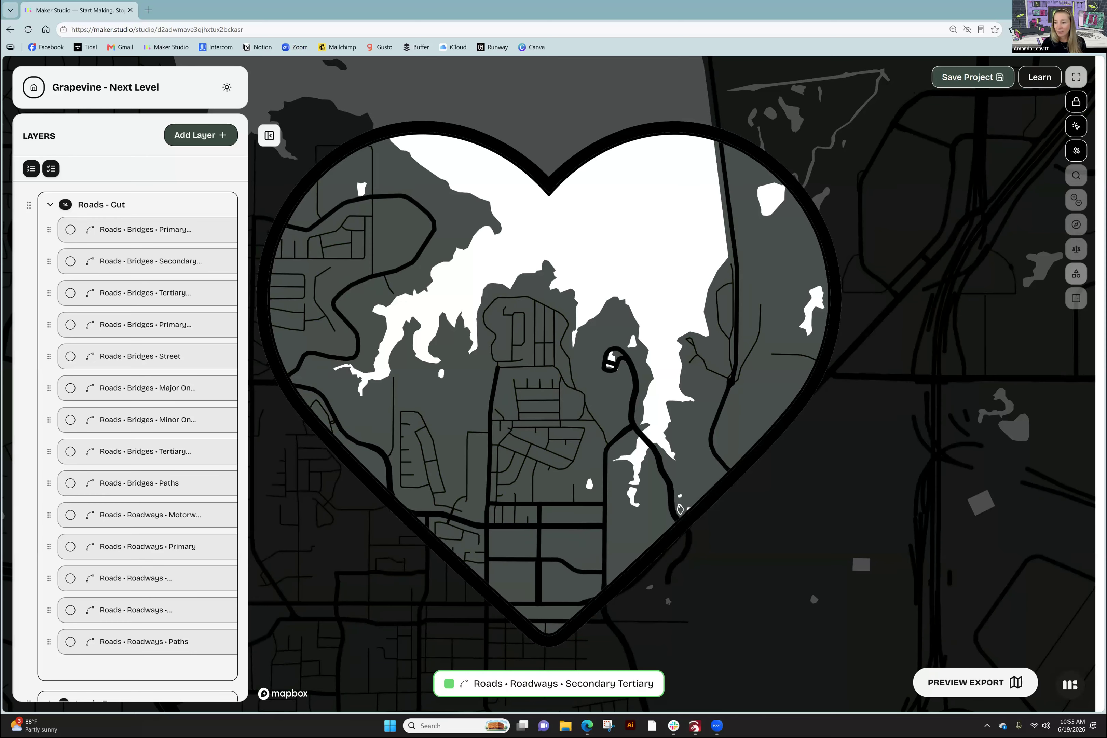
left_click(1076, 126)
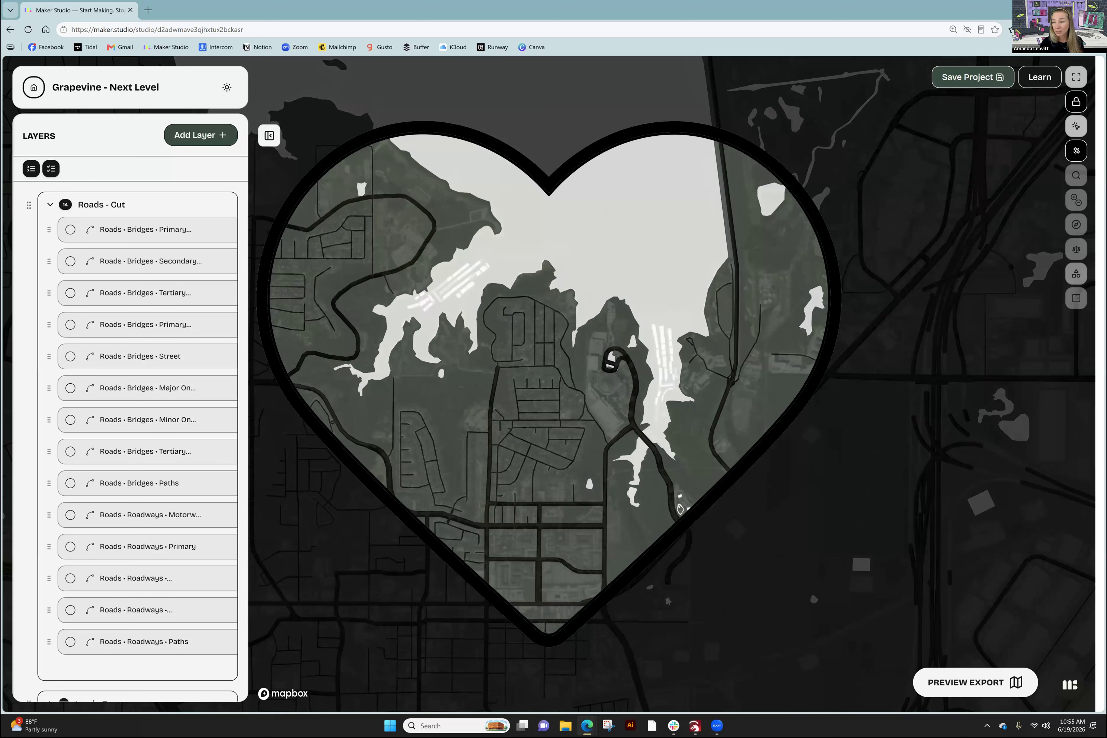
left_click(1076, 126)
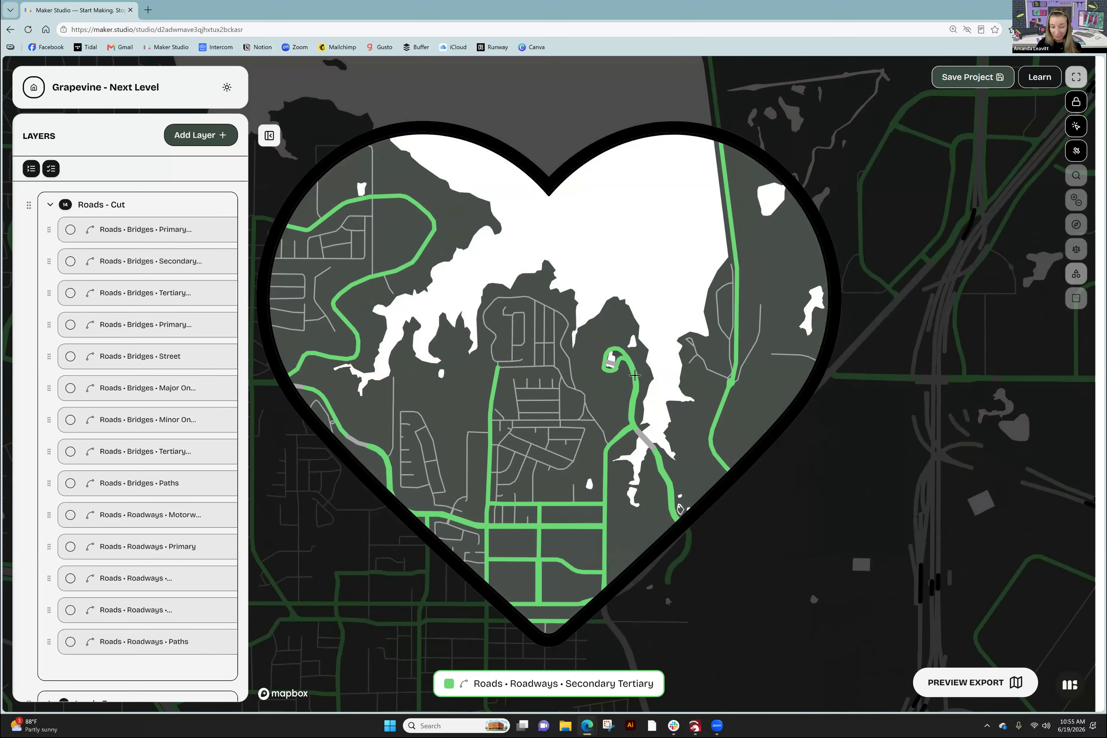
- Select the Secondary Tertiary roads and view their style: #FFFFFF lines, opacity 1, width 7
left_click(634, 376)
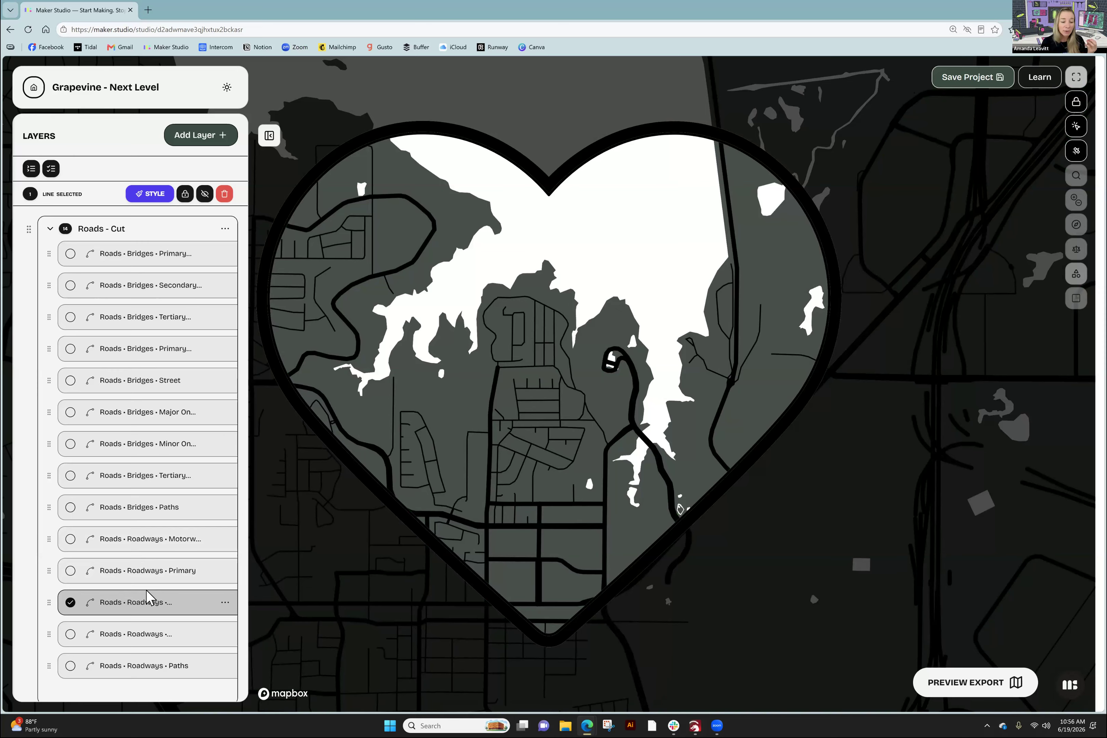
left_click(149, 195)
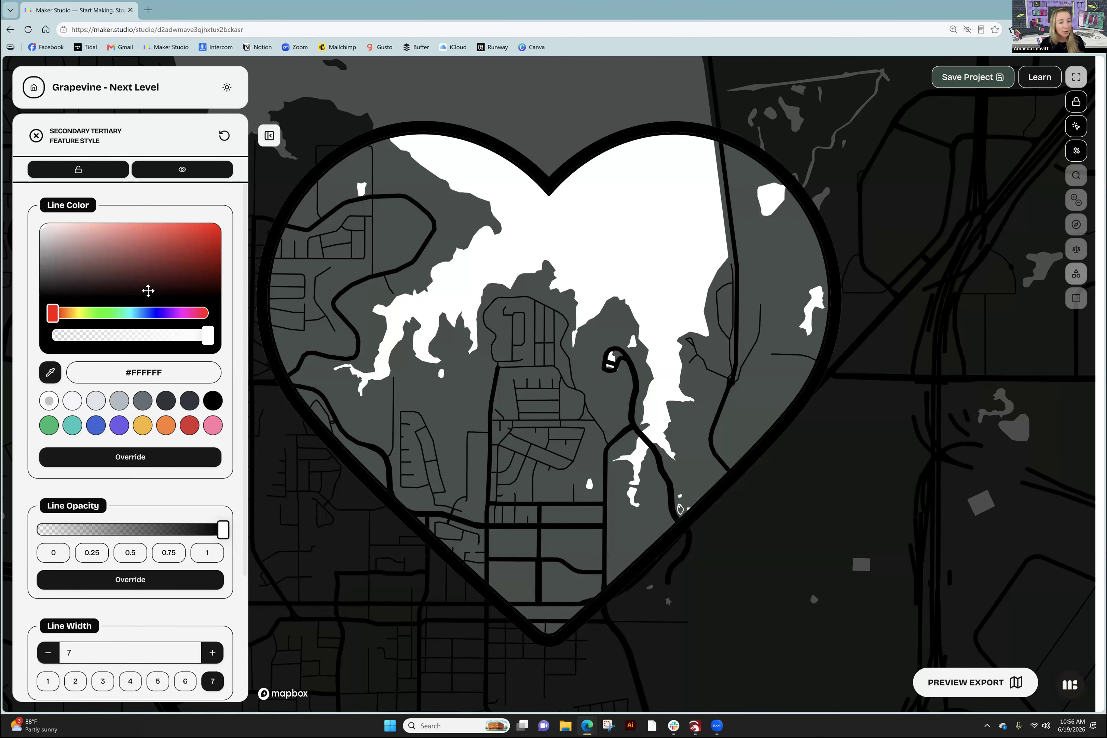
- Try Square line caps on the Secondary Tertiary roads, revert to Round, and close the style settings
scroll(103, 369, "down", 3)
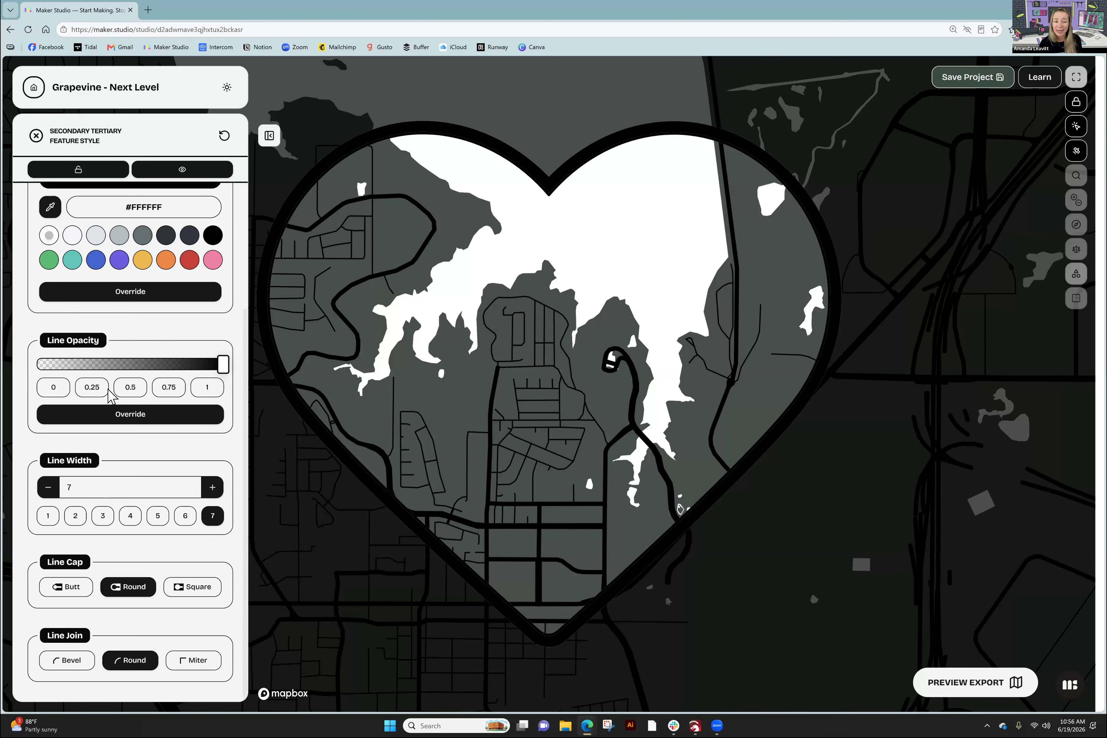
scroll(107, 396, "up", 2)
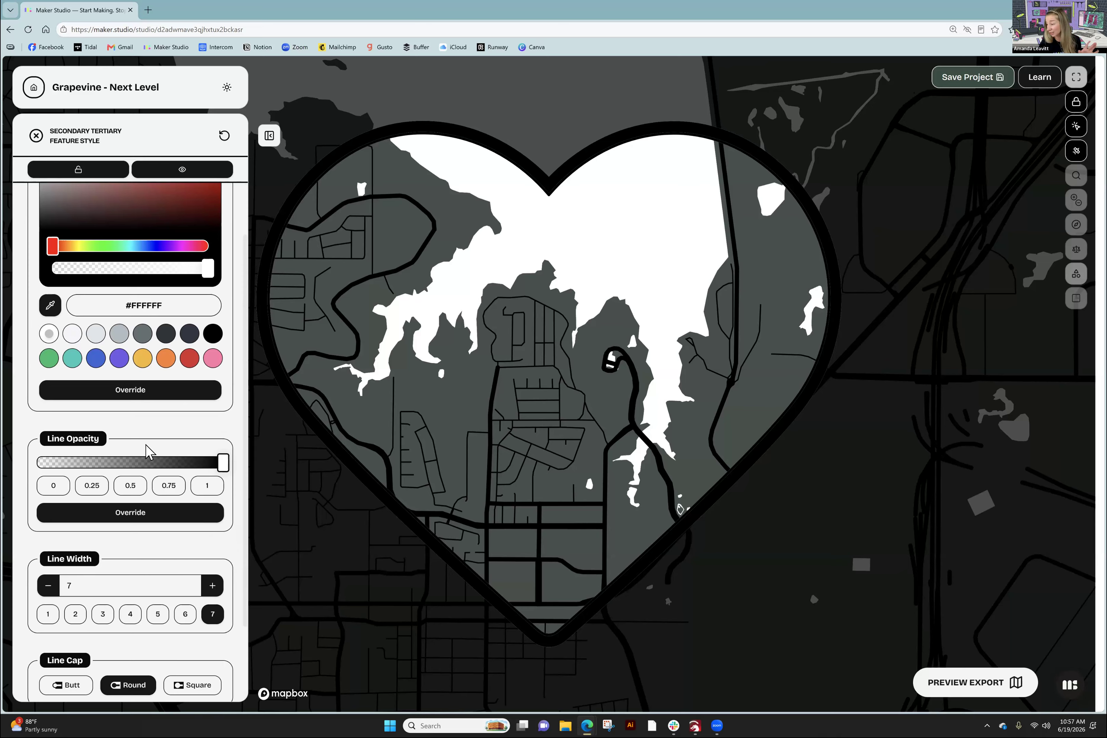
scroll(145, 450, "down", 2)
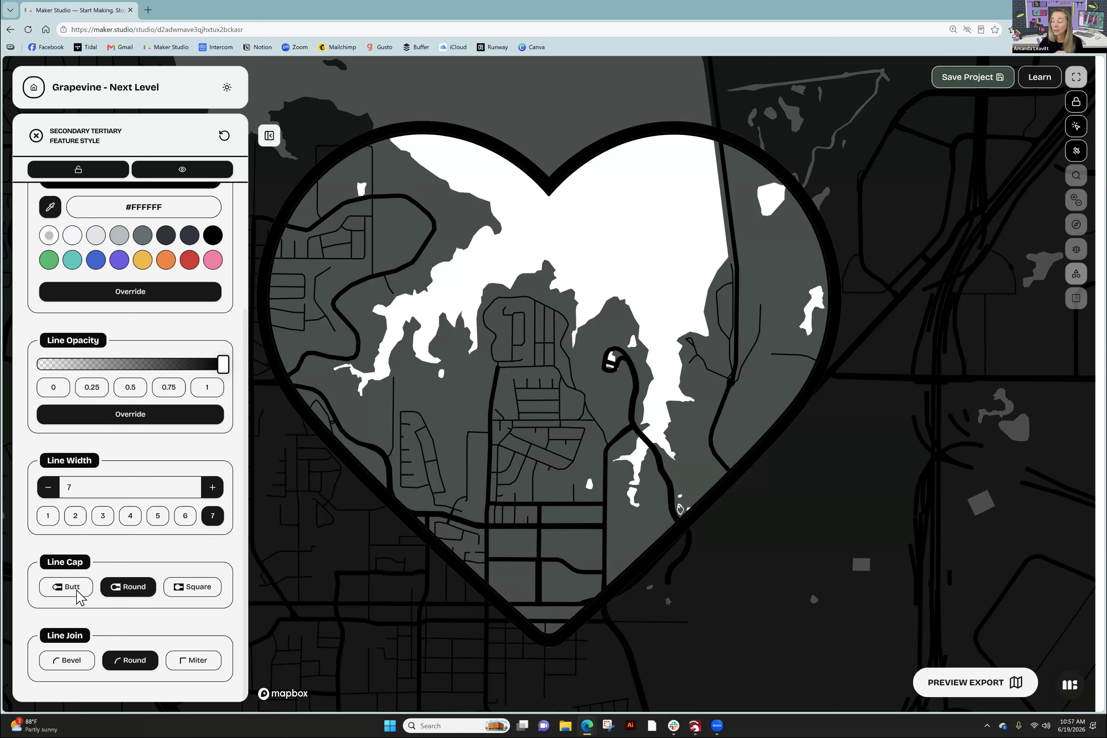
left_click(180, 590)
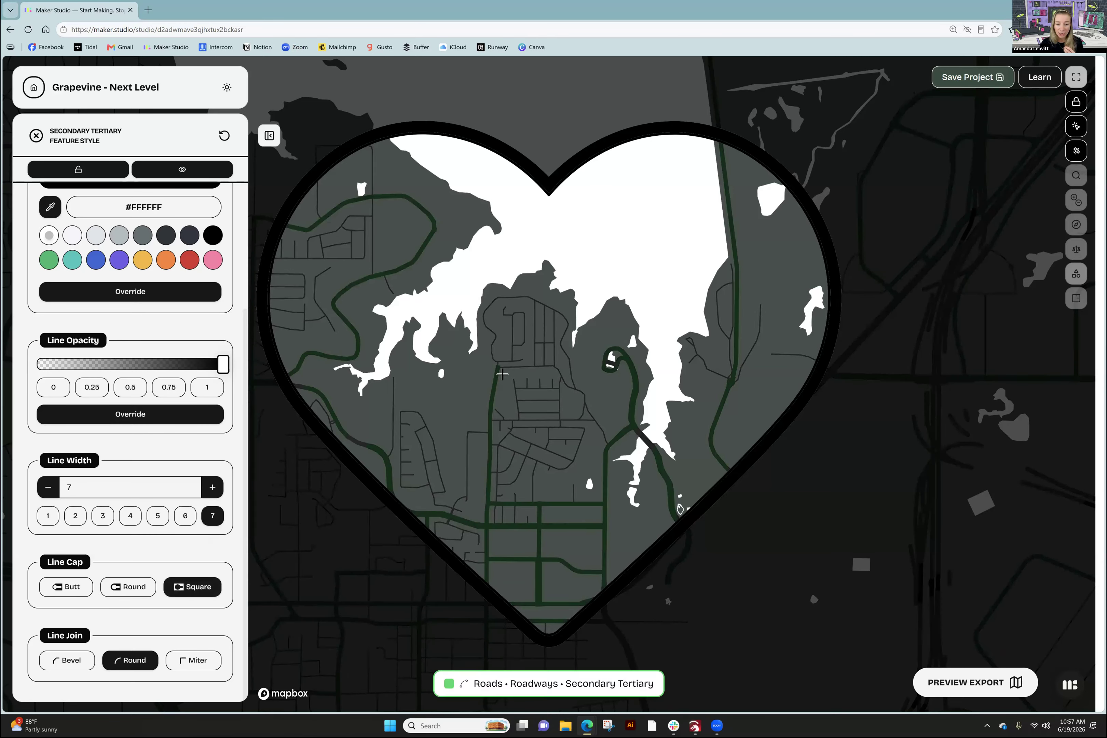
left_click(490, 402)
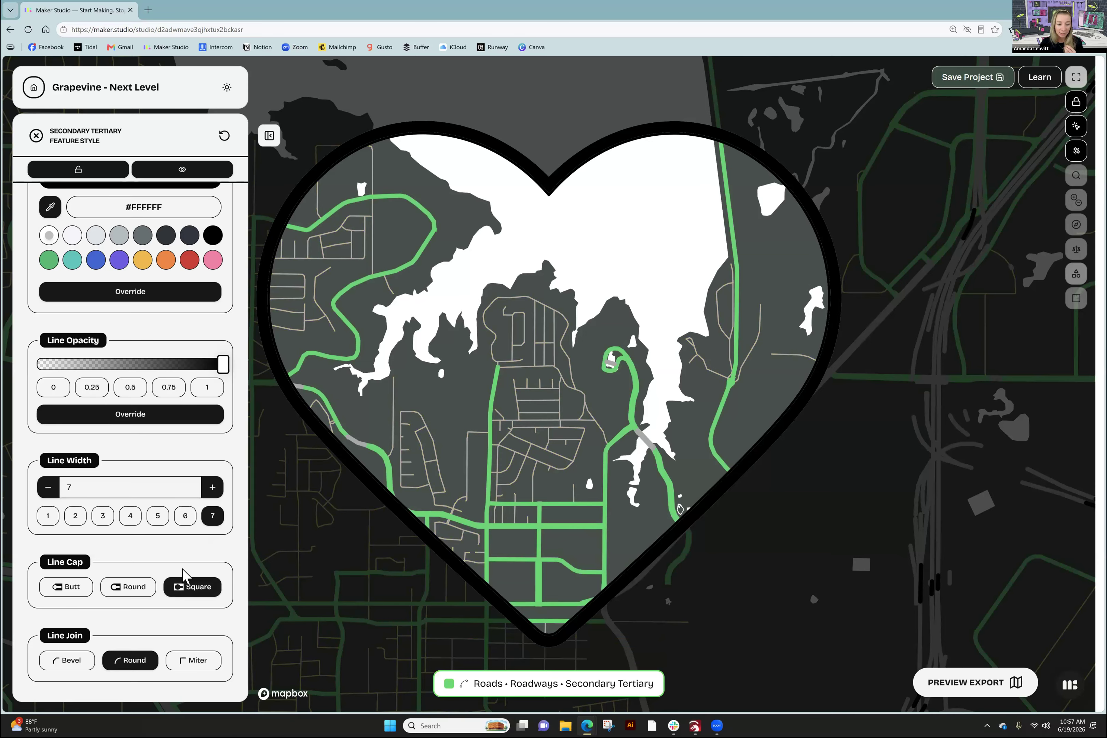
left_click(125, 589)
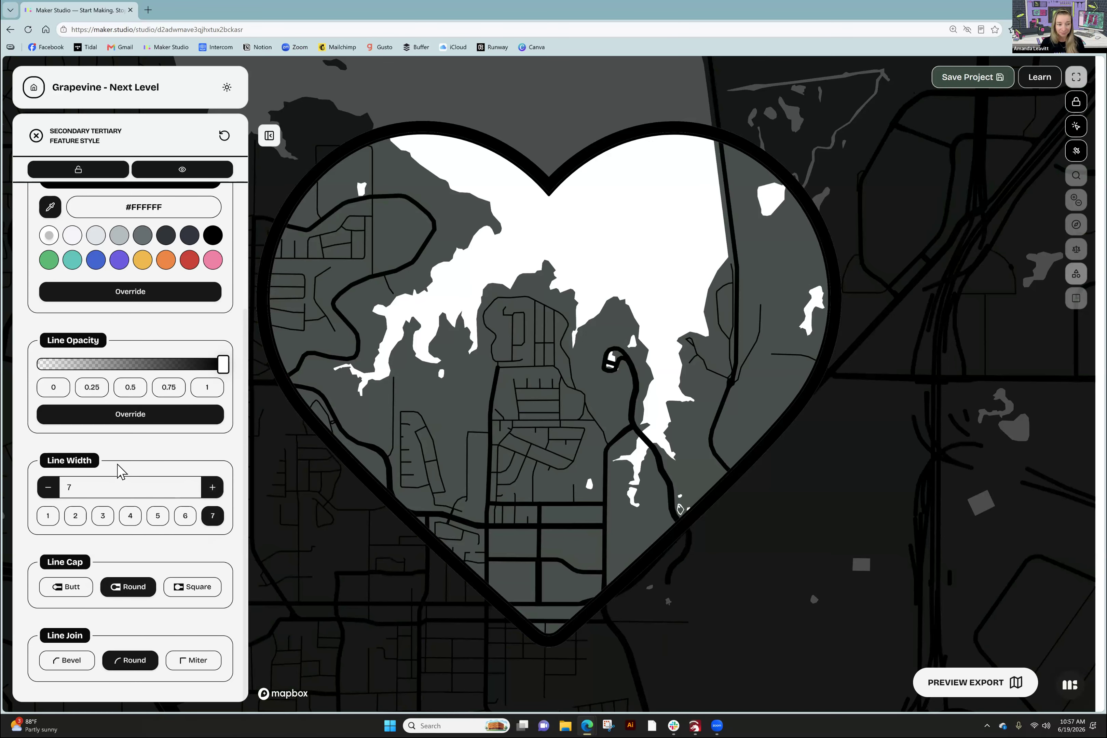
left_click(32, 138)
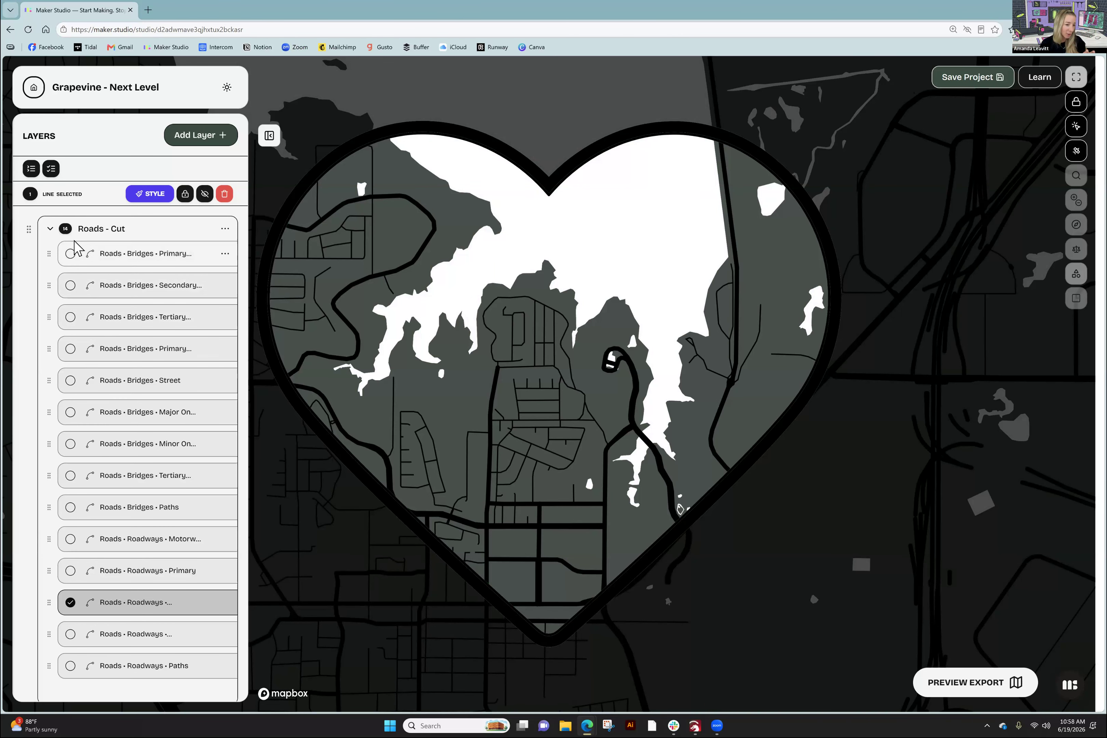
- Add the first four Roads • Bridges layers to the selection and open the Roads - Cut actions menu
left_click(70, 253)
left_click(70, 284)
left_click(70, 317)
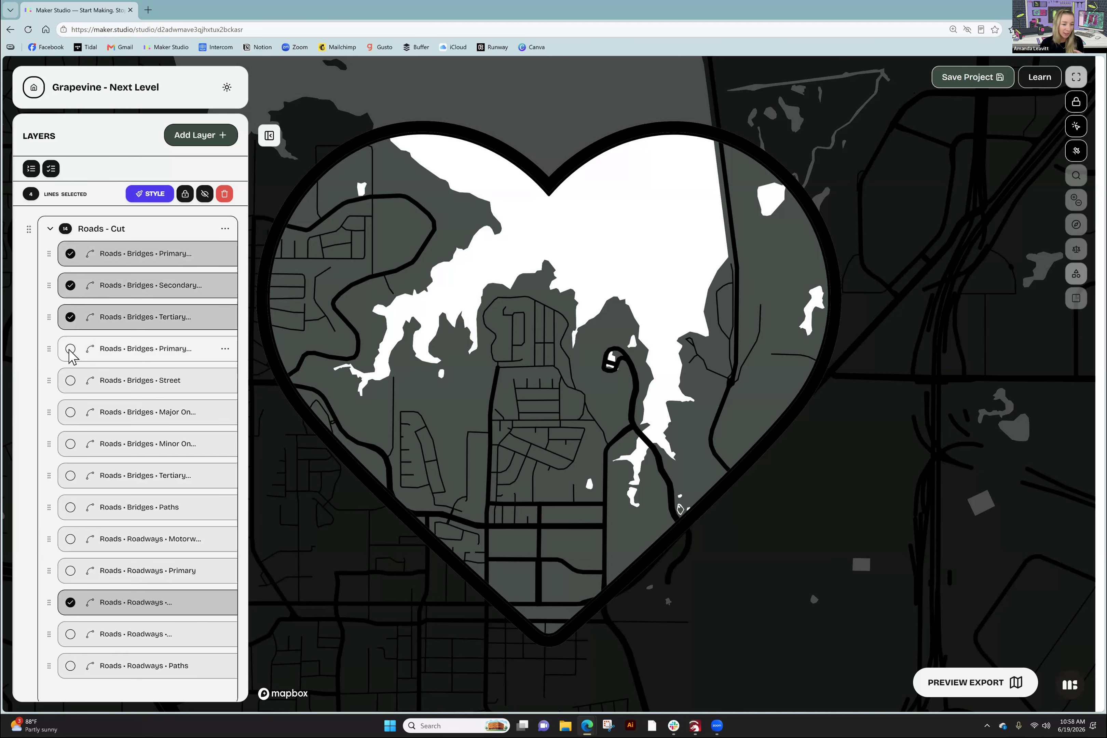
left_click(70, 349)
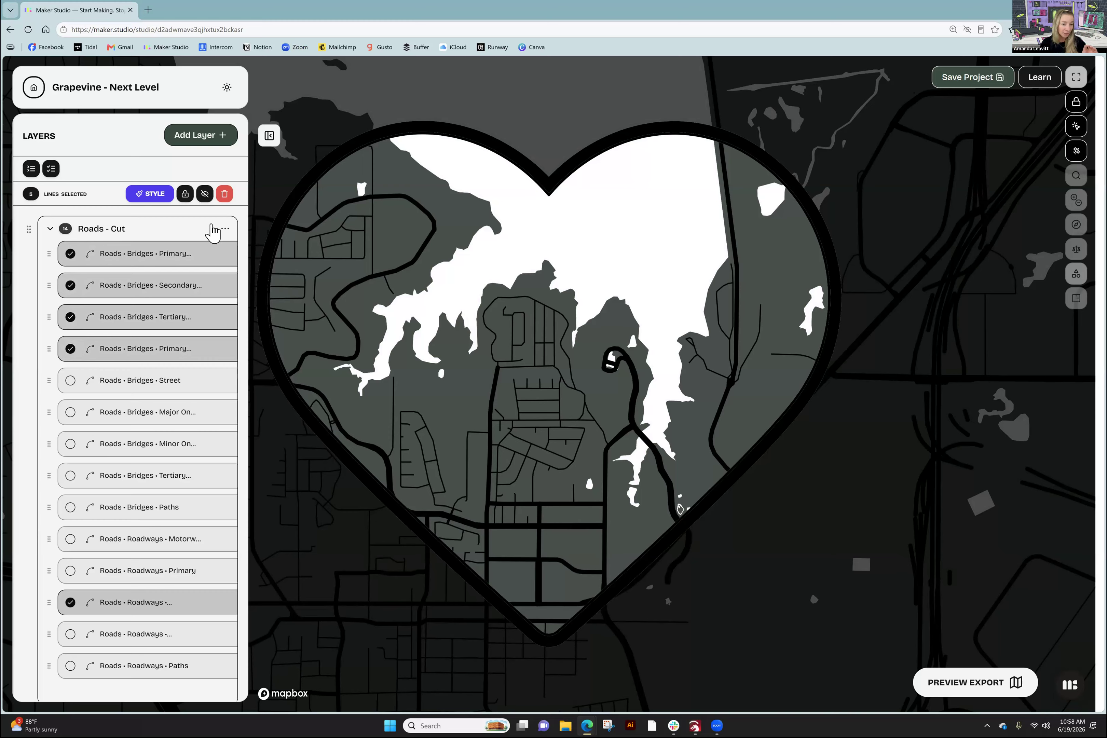
left_click(224, 229)
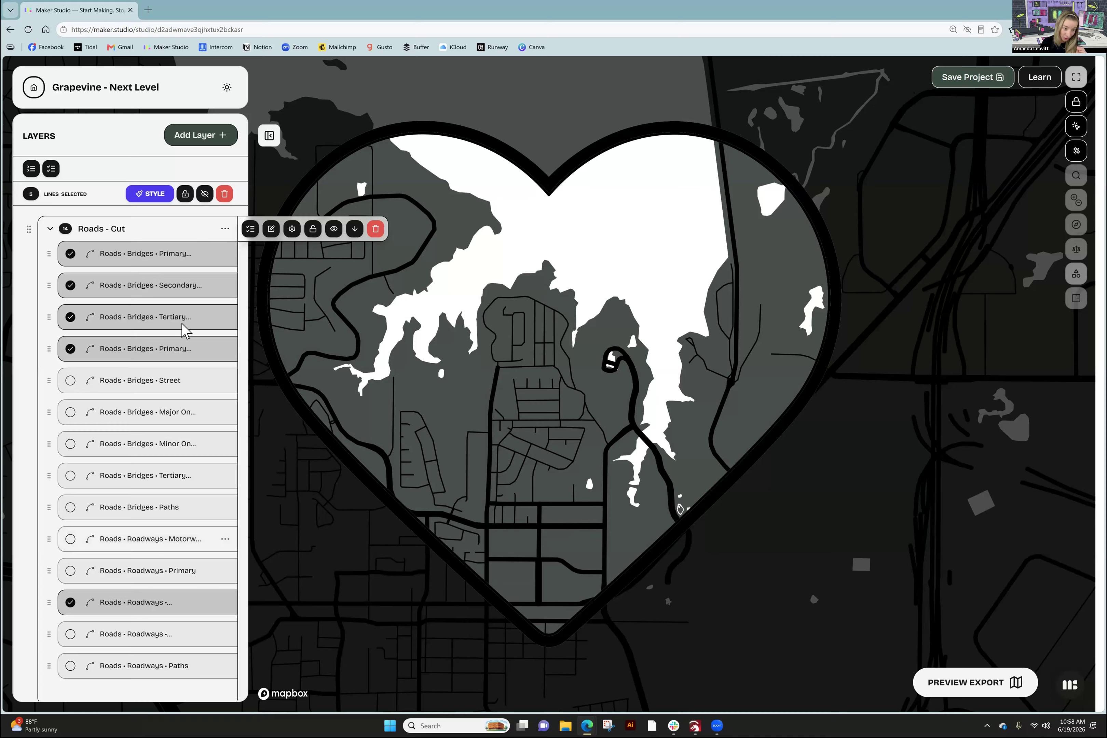
left_click(226, 256)
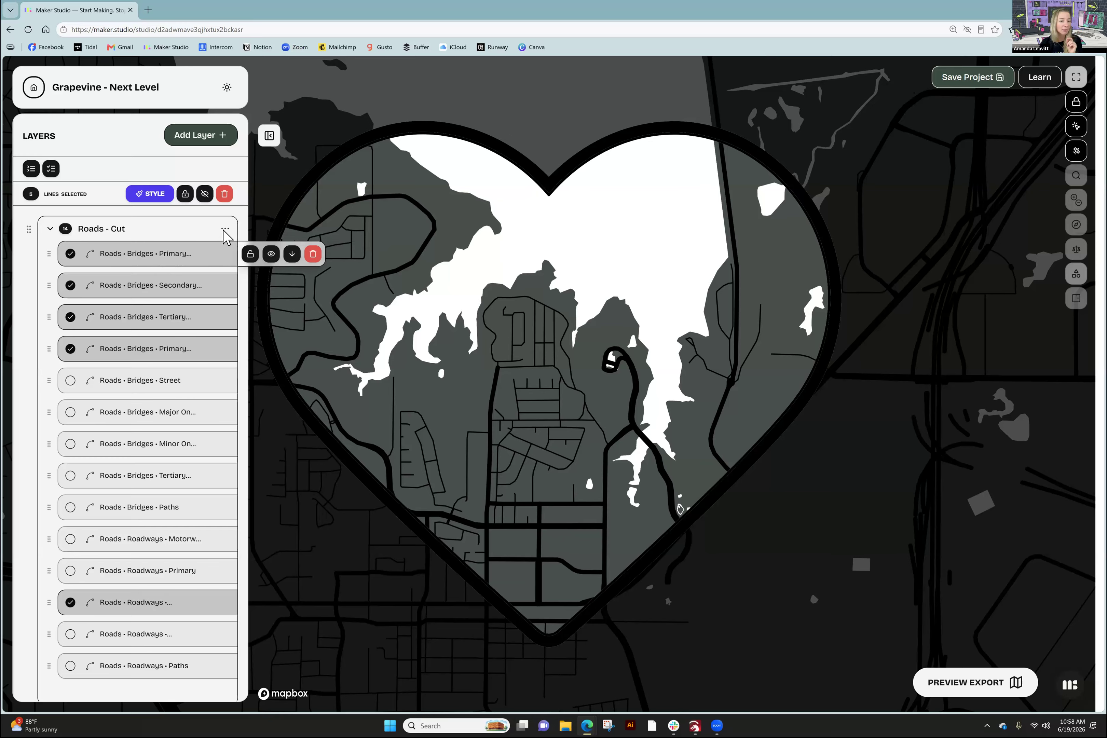
mouse_move(229, 236)
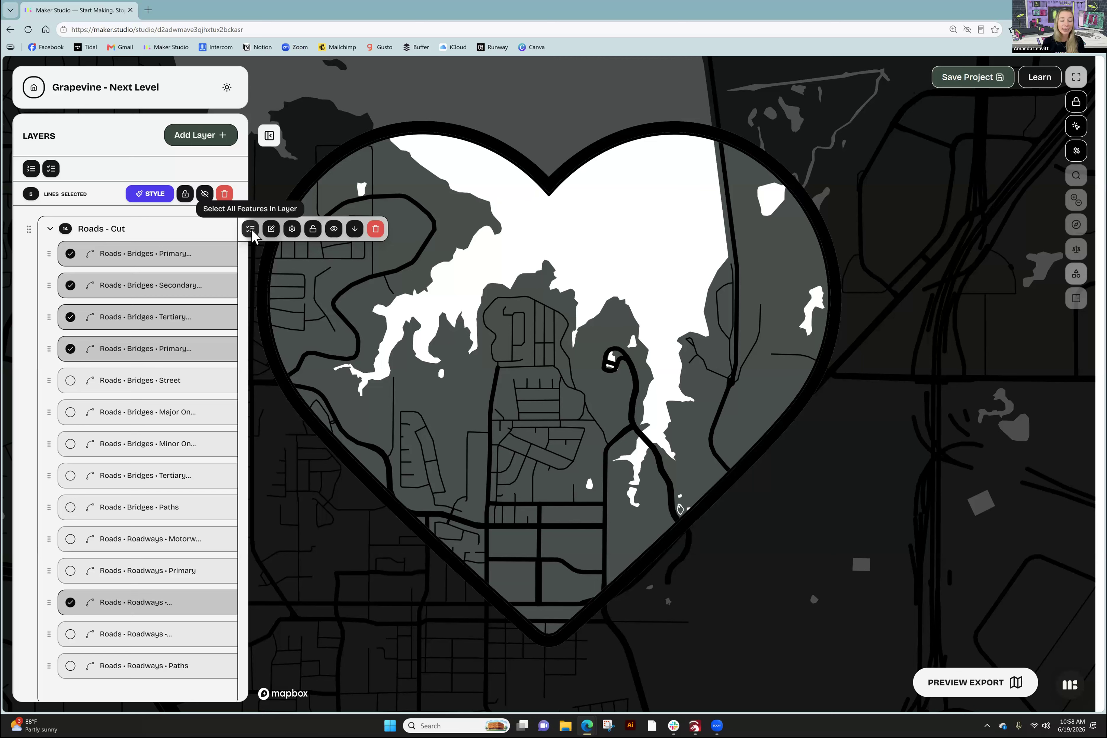
- Select every road layer in Roads - Cut and open their shared Feature Styles panel
left_click(251, 229)
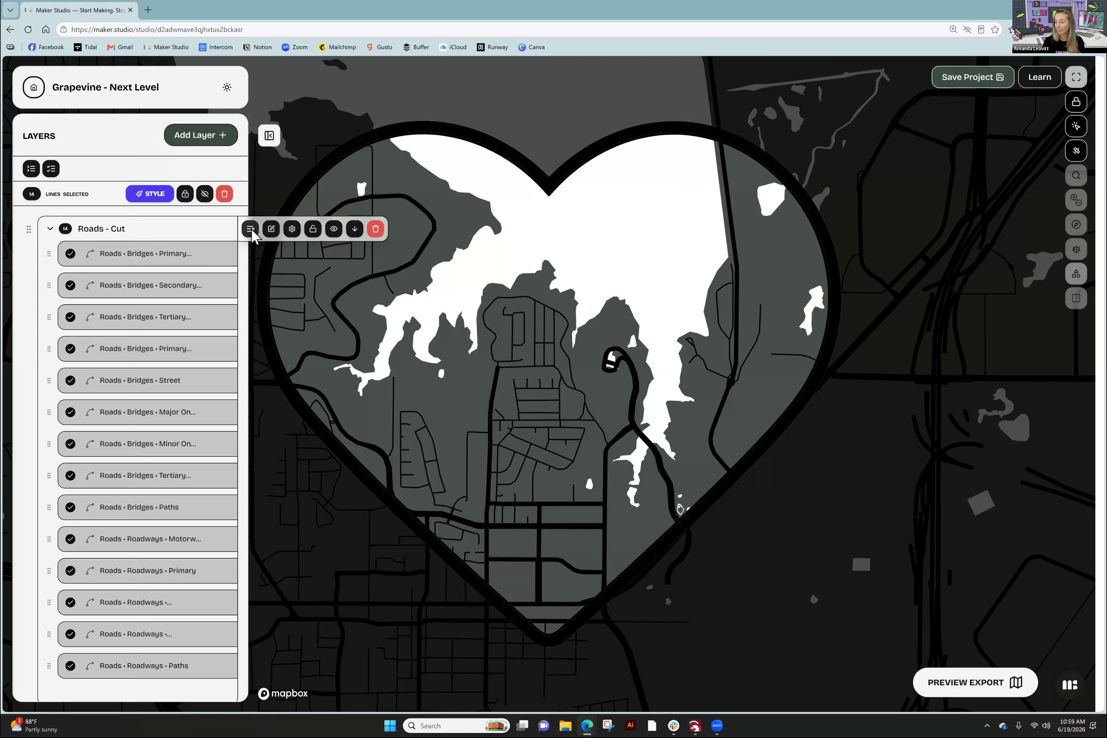
left_click(149, 193)
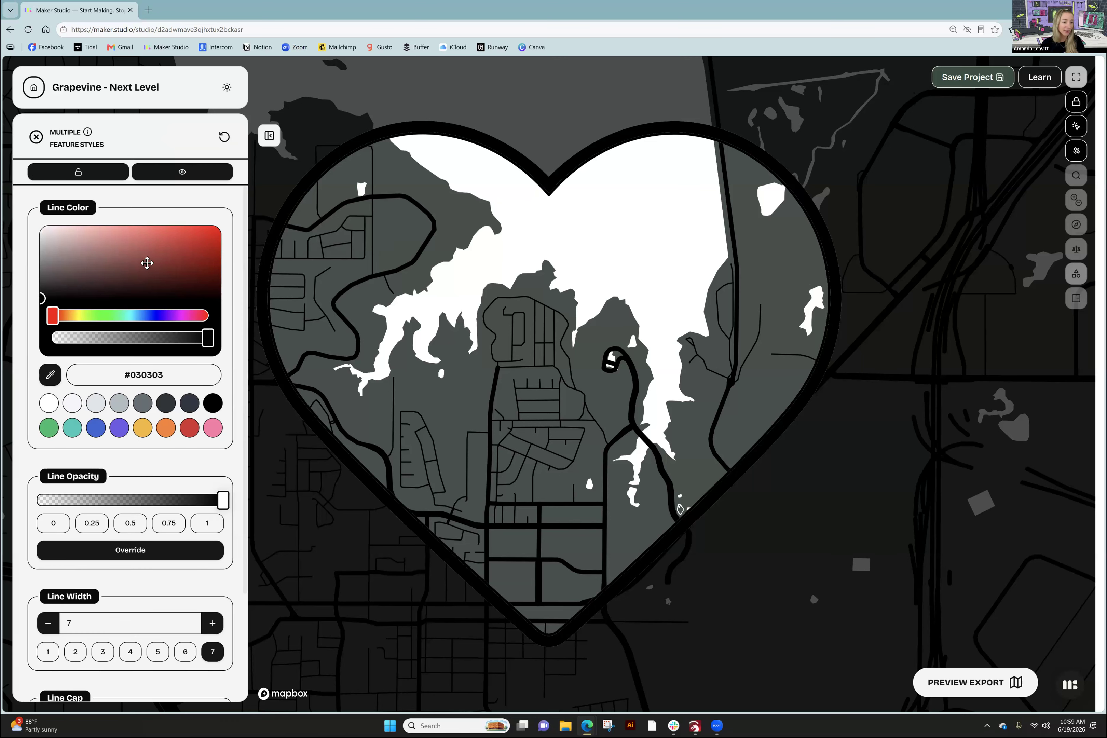
scroll(142, 274, "down", 3)
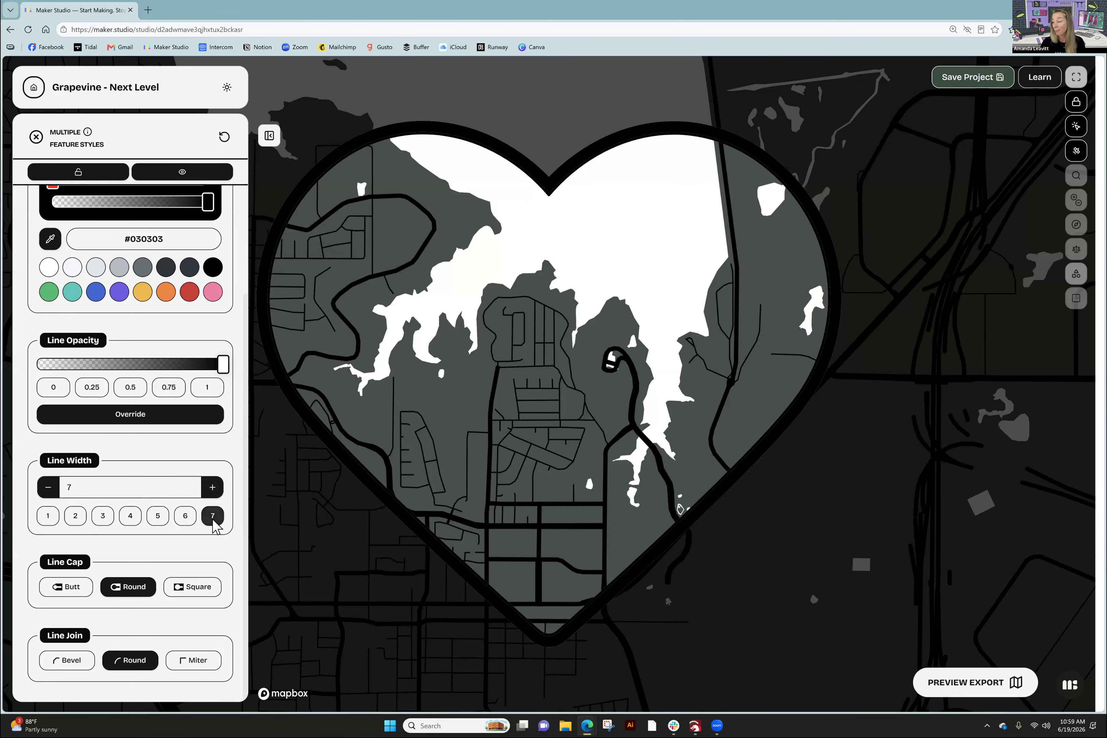
- Step the shared road line width up from 7 toward 37 for thick, bold roads
left_click(212, 488)
left_click(213, 488)
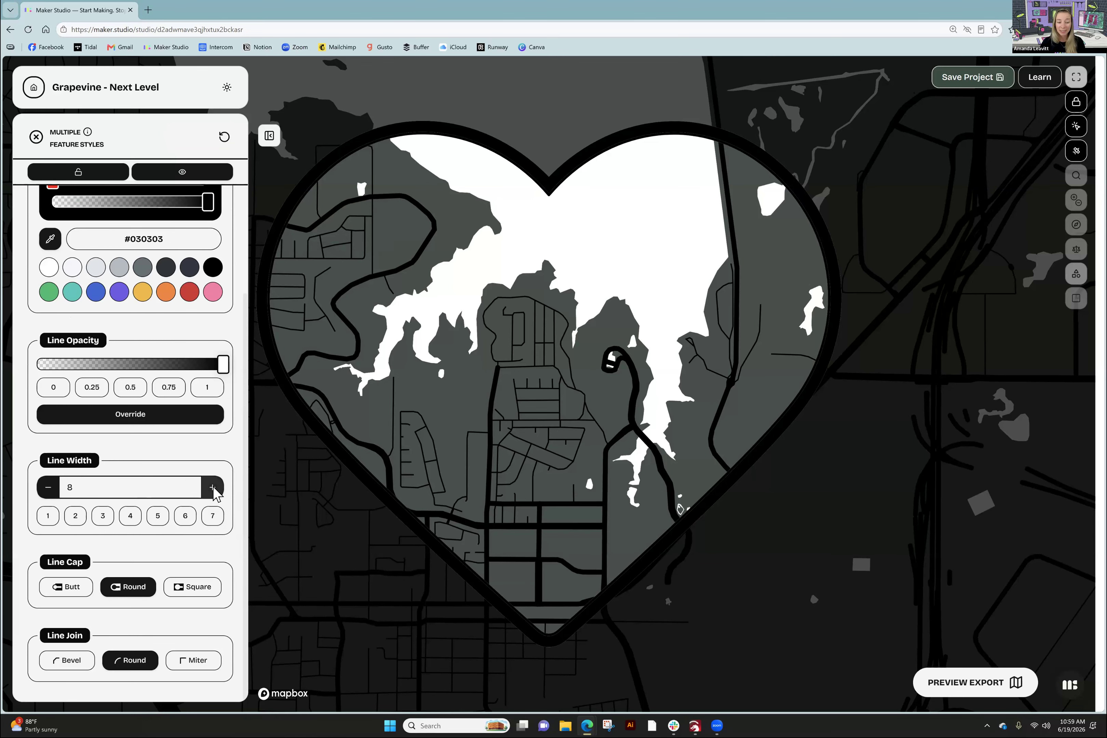
left_click(212, 487)
left_click(212, 487)
left_click(213, 487)
left_click(213, 487)
left_click(212, 487)
left_click(212, 487)
left_click(213, 487)
left_click(213, 487)
left_click(213, 488)
left_click(212, 487)
left_click(213, 487)
left_click(212, 487)
left_click(213, 488)
left_click(212, 487)
left_click(213, 487)
left_click(213, 487)
left_click(213, 487)
left_click(212, 487)
left_click(213, 487)
left_click(212, 487)
left_click(213, 487)
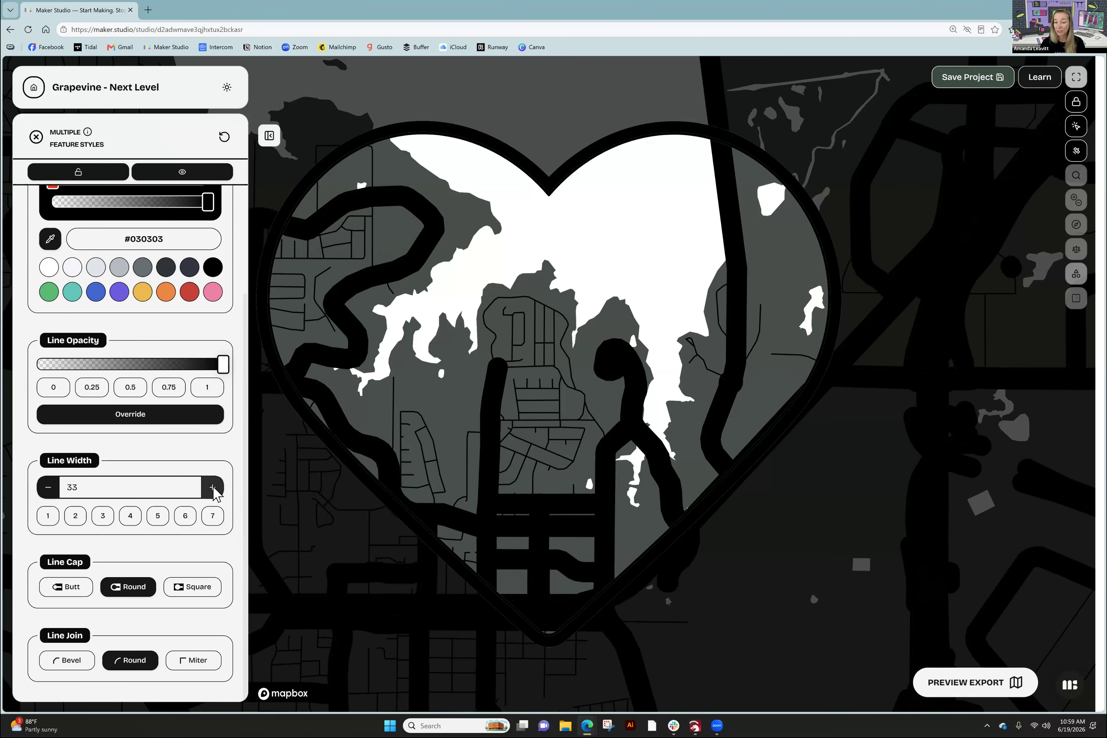
left_click(213, 487)
left_click(213, 487)
left_click(213, 487)
left_click(212, 487)
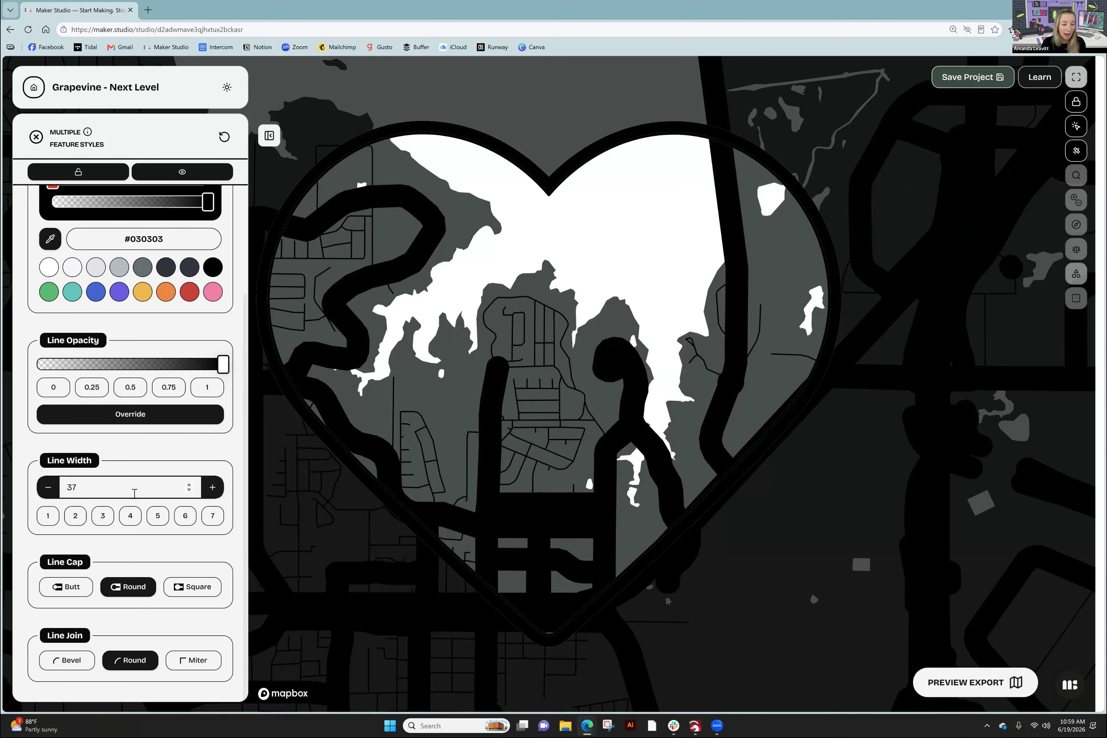
- Replace the road line width 37 with 15 and close the Feature Styles panel
left_click_drag(76, 493, 57, 492)
type("15")
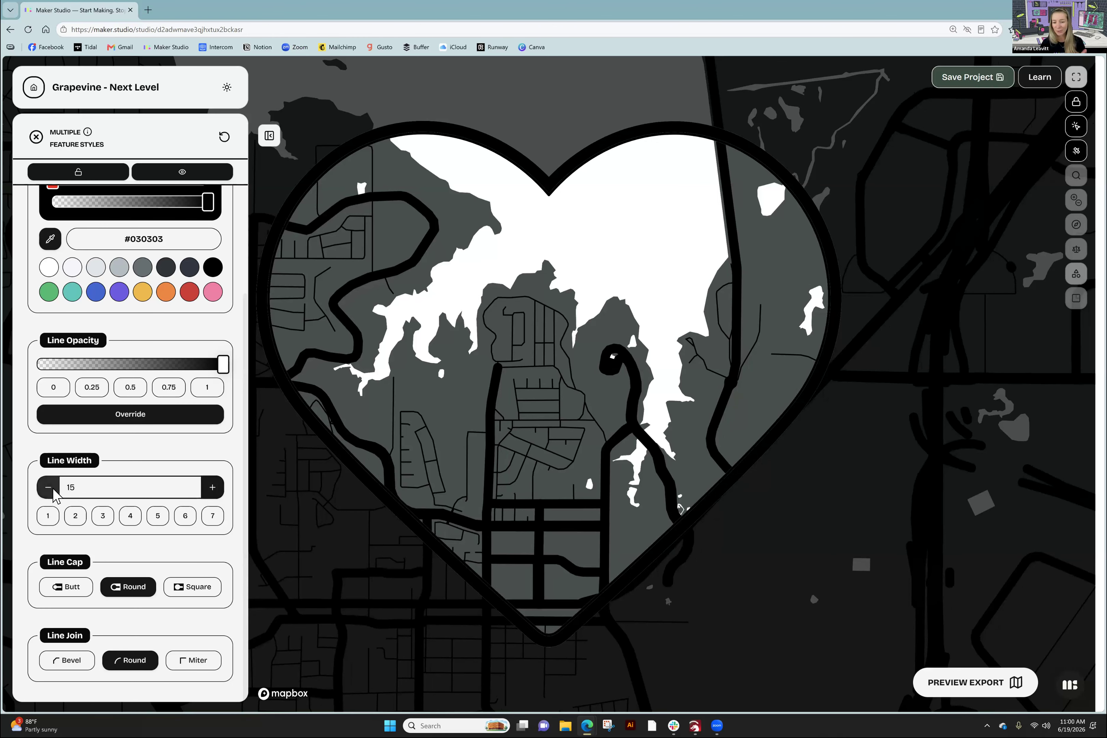
left_click(36, 138)
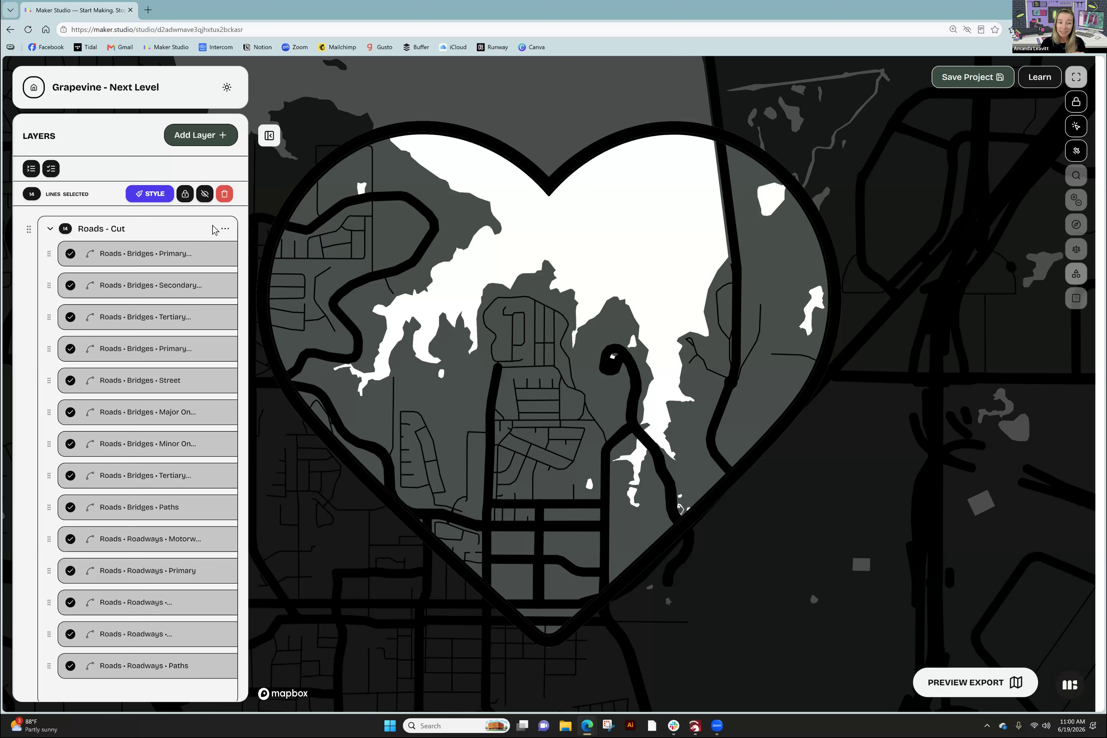
- Clear the Roads - Cut line selection, collapse the group, and hide the layer on the map
left_click(223, 230)
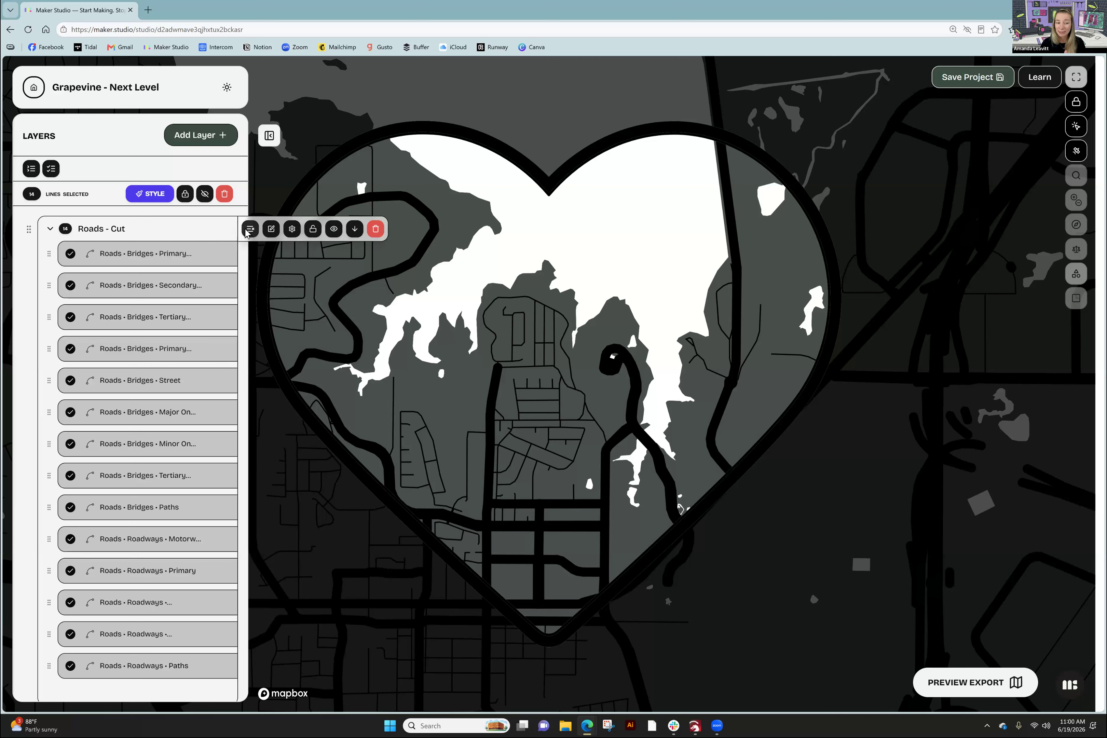
left_click(248, 230)
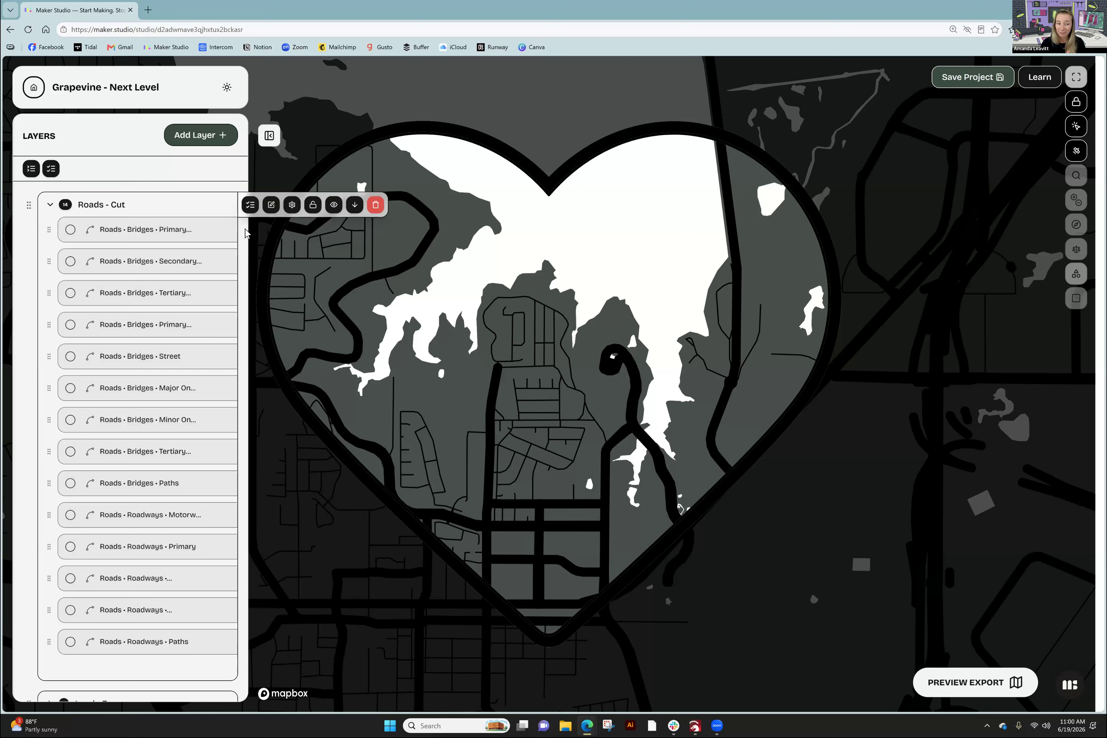
left_click(50, 205)
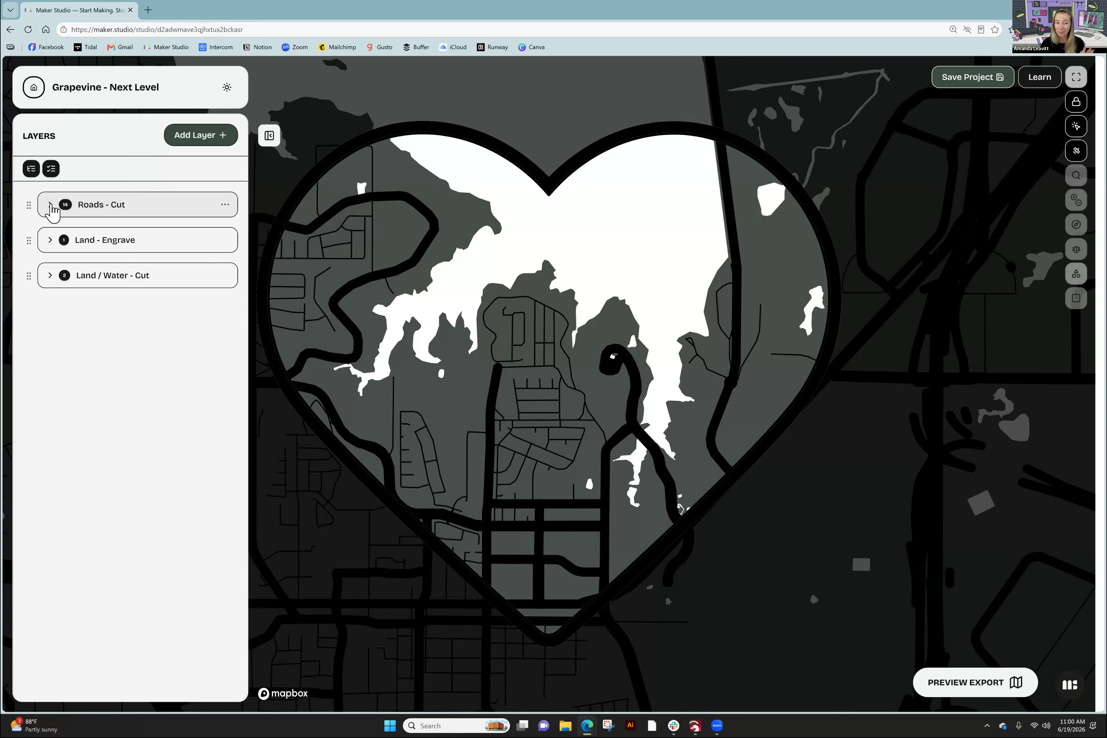
left_click(225, 205)
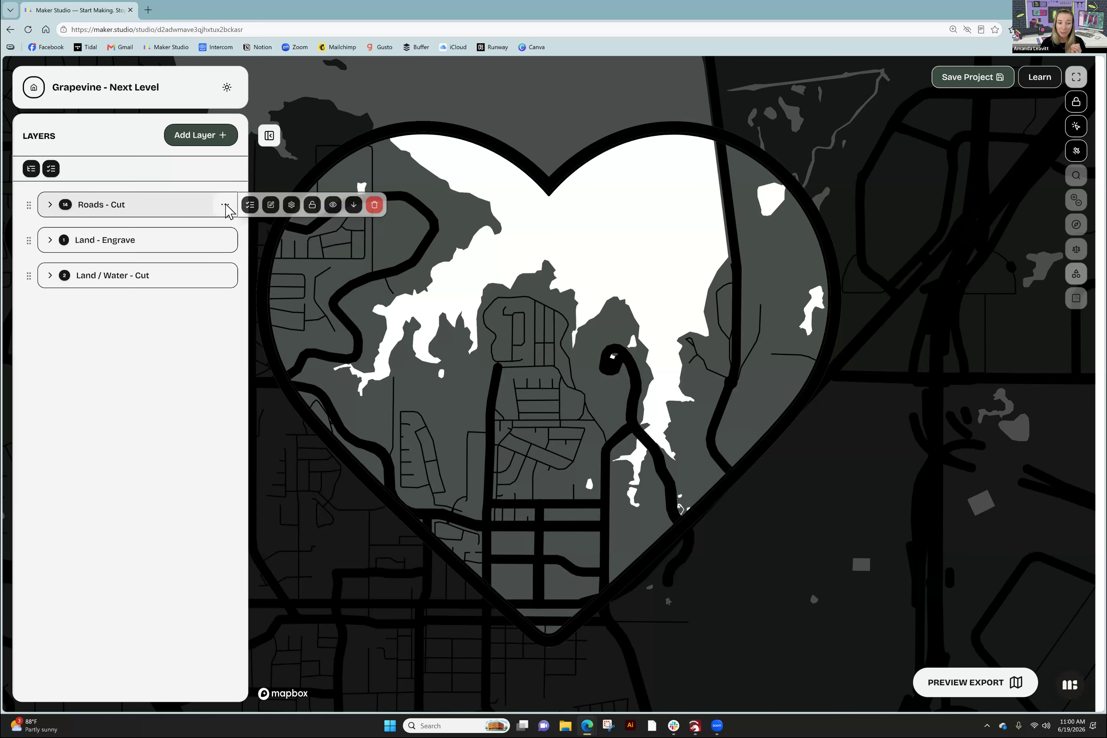
left_click(333, 205)
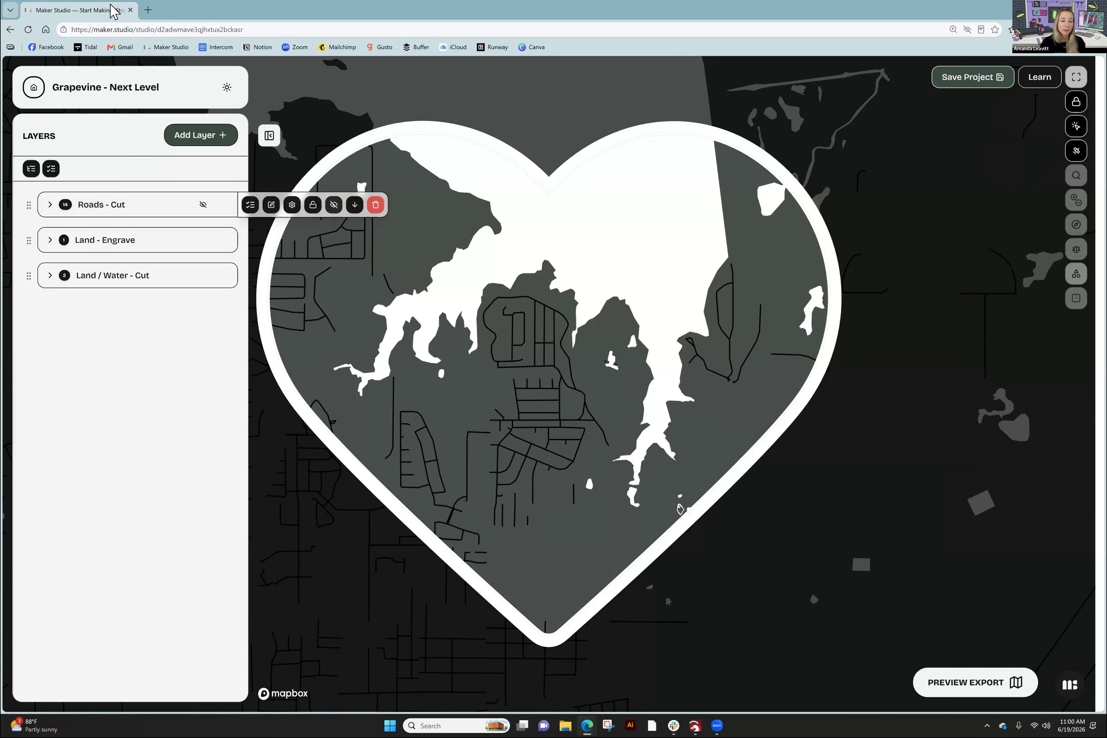
mouse_move(168, 240)
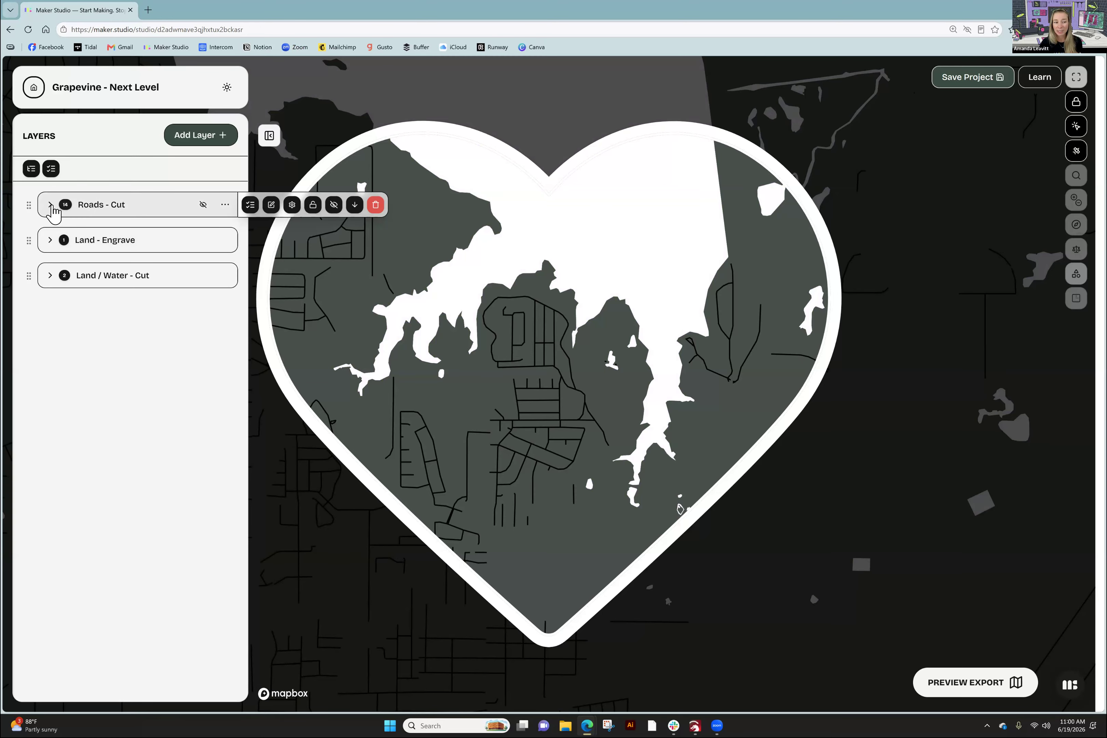
- Select the Roadways Primary sublayer in Land - Engrave and open its style settings
left_click(50, 205)
left_click(50, 205)
left_click(49, 240)
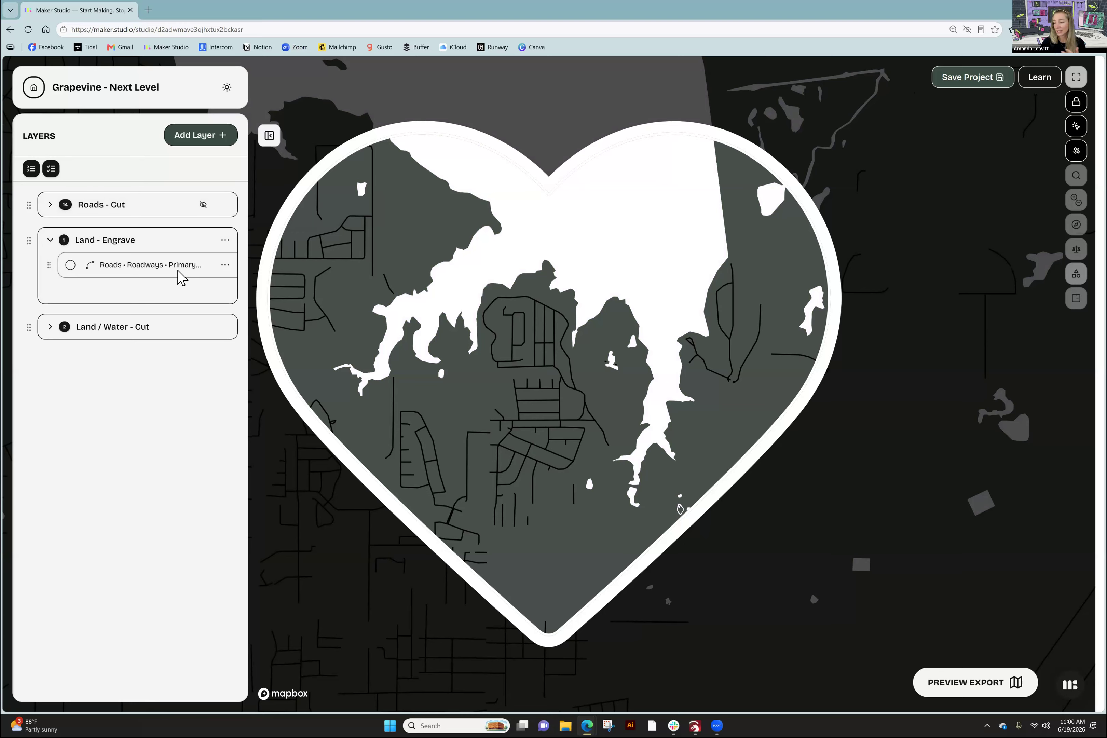
left_click(70, 265)
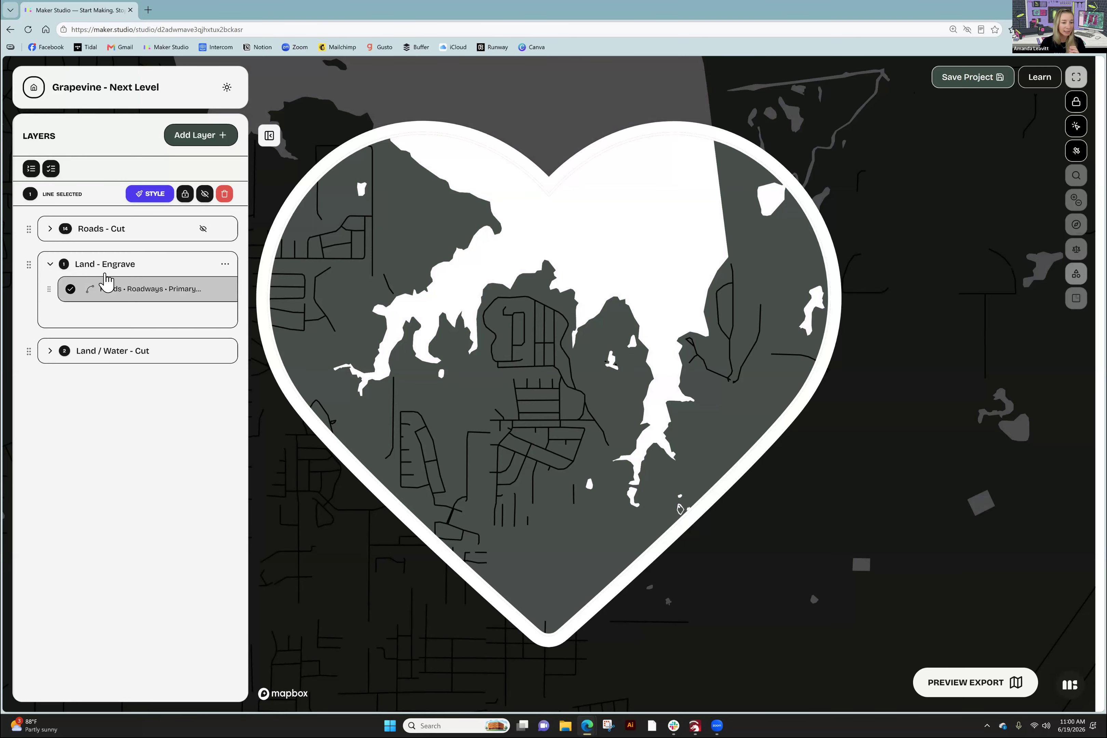
left_click(153, 195)
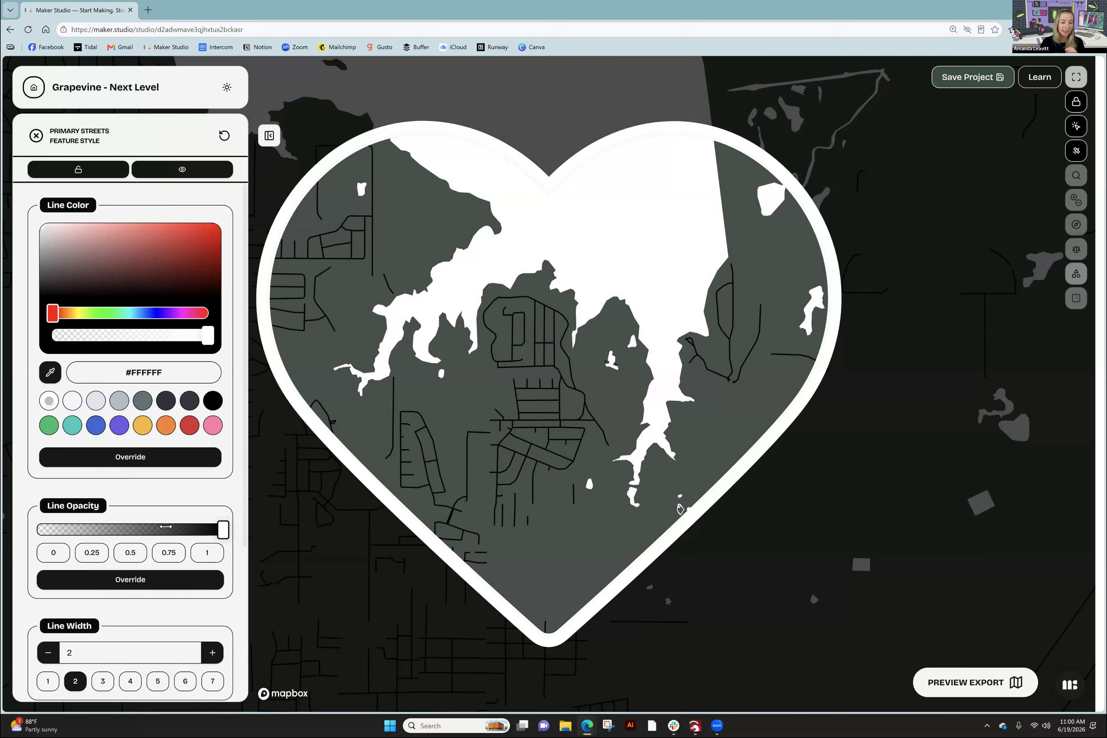
- Raise the primary streets' line width from 2 to 4 and turn off Inspect Mode
scroll(135, 496, "down", 5)
left_click(213, 436)
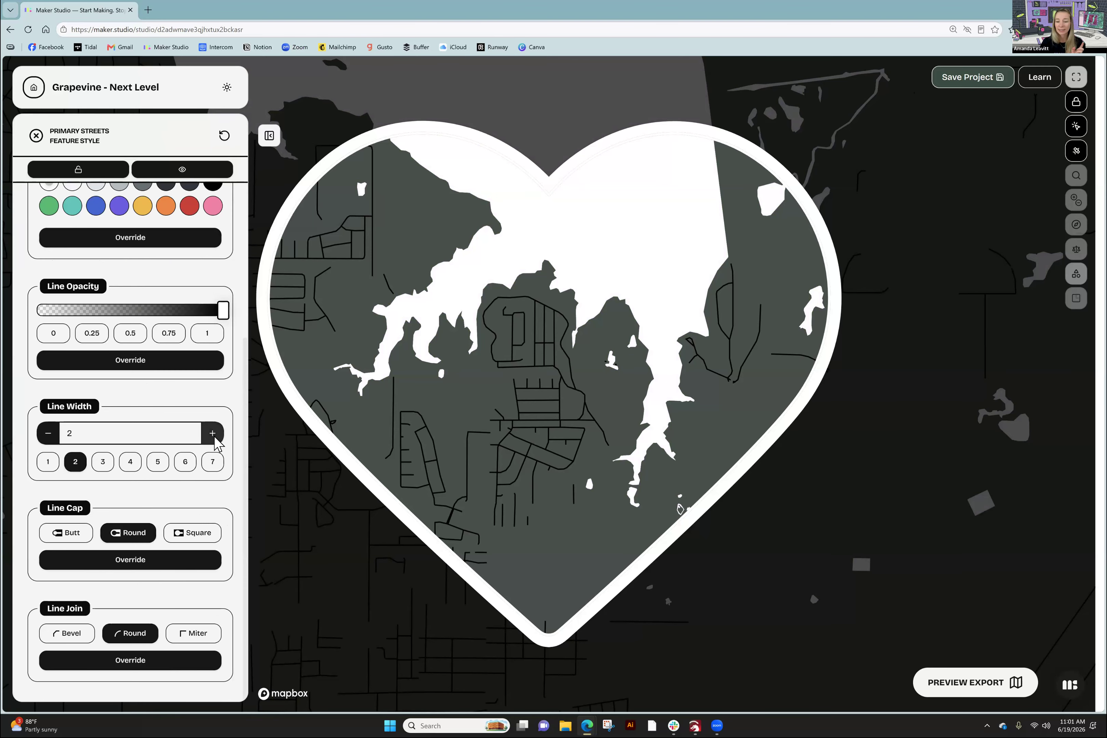
left_click(213, 434)
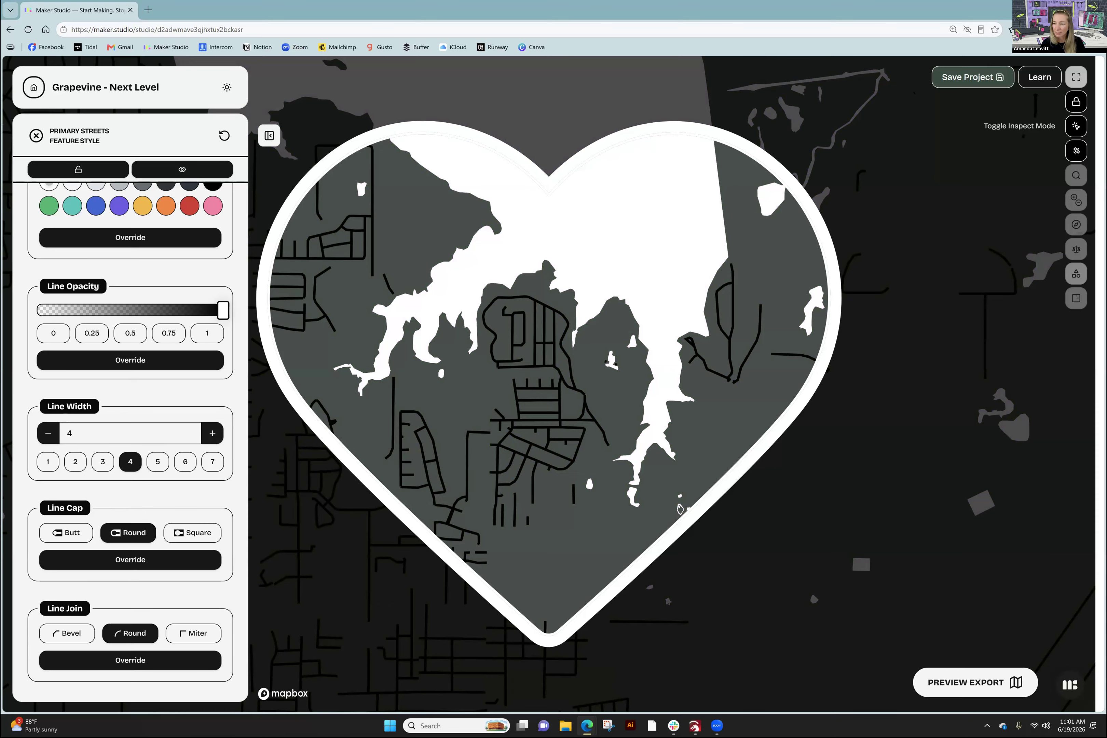
left_click(1075, 126)
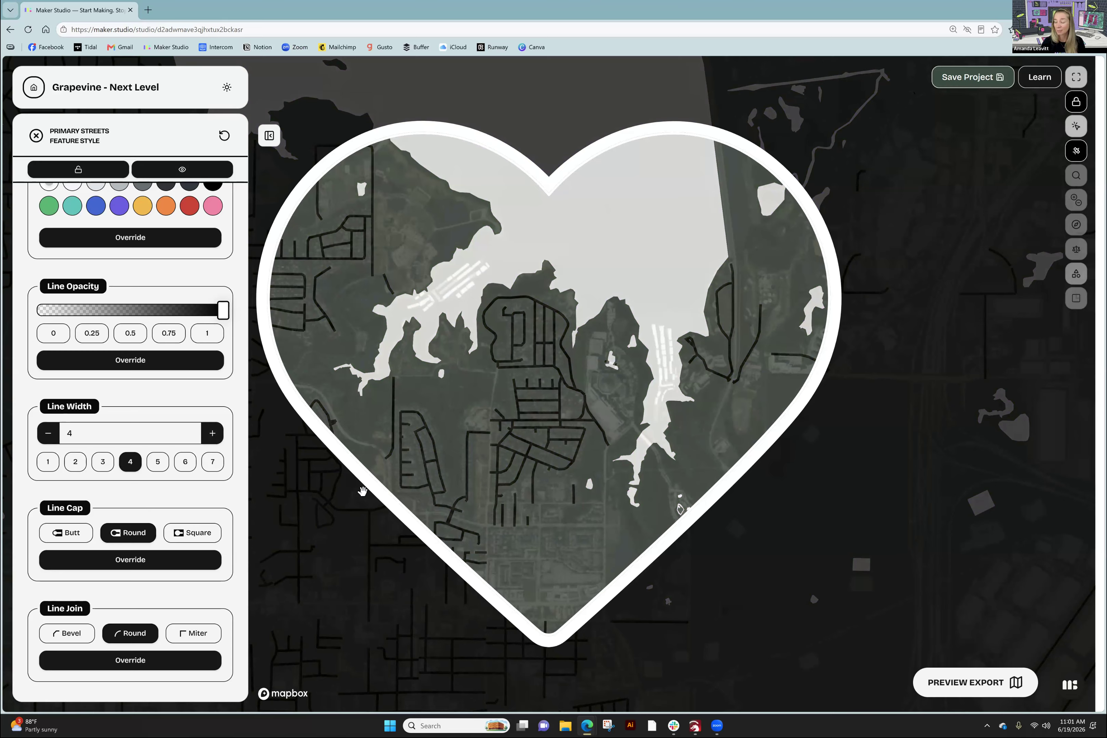
- Close the Primary Streets styles, deselect the sublayer, collapse Land - Engrave, and unhide Roads - Cut
left_click(36, 137)
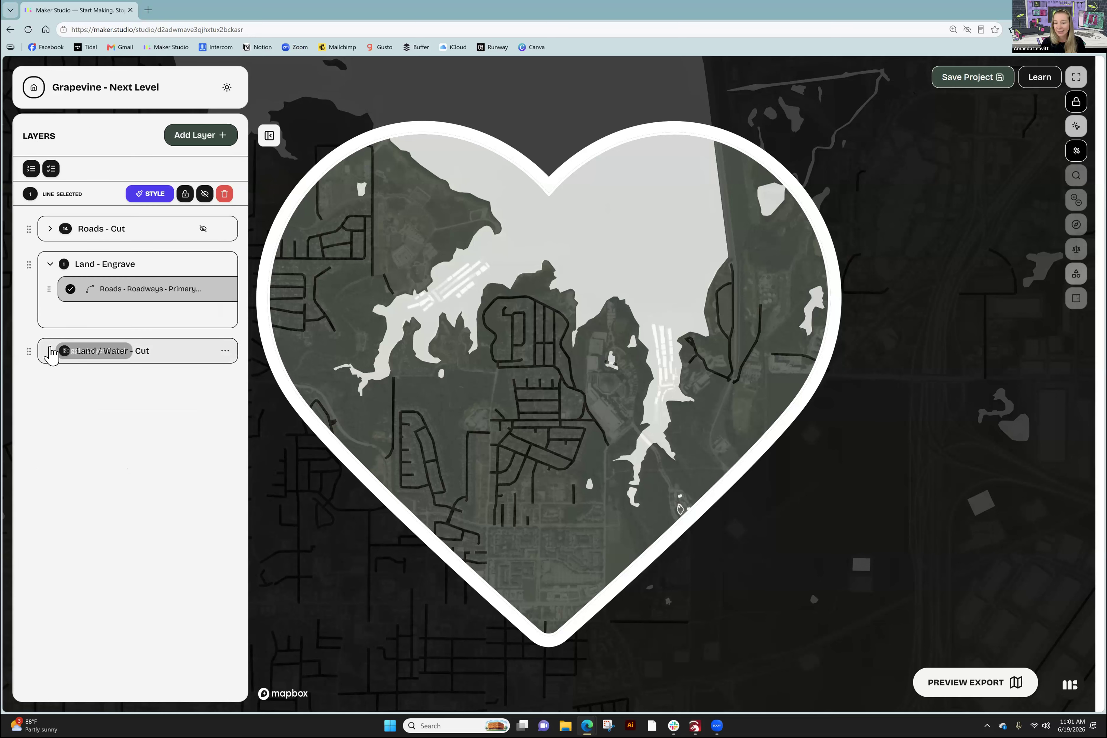
left_click(70, 288)
left_click(59, 242)
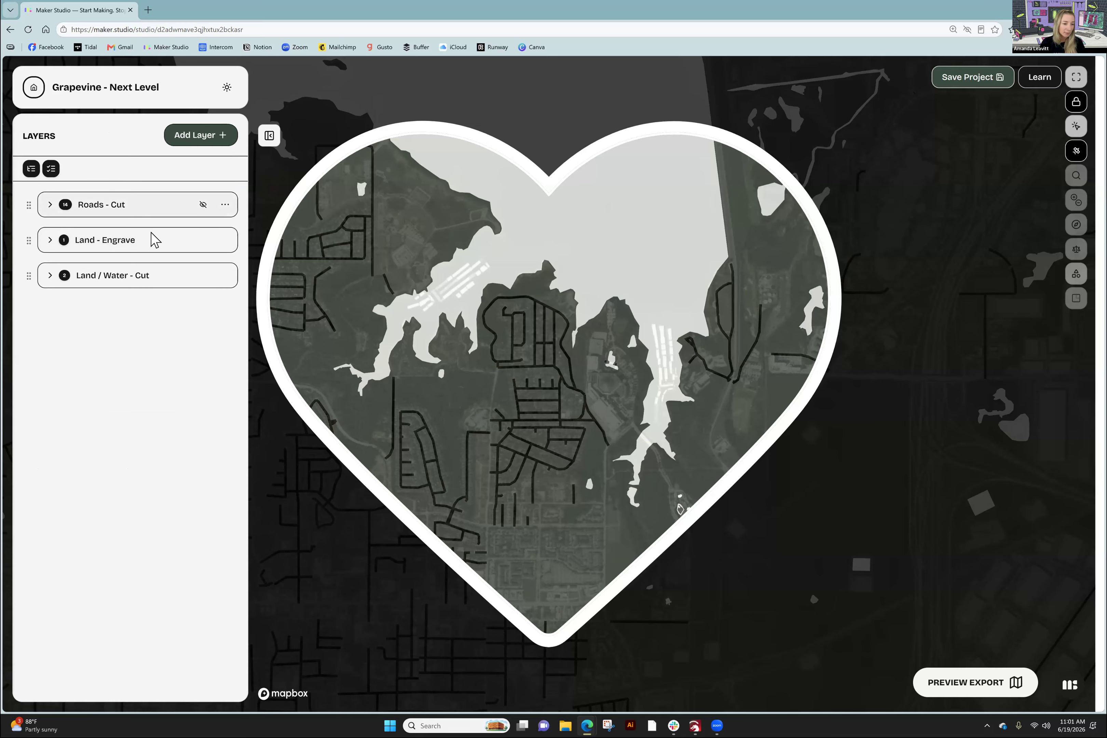
left_click(226, 206)
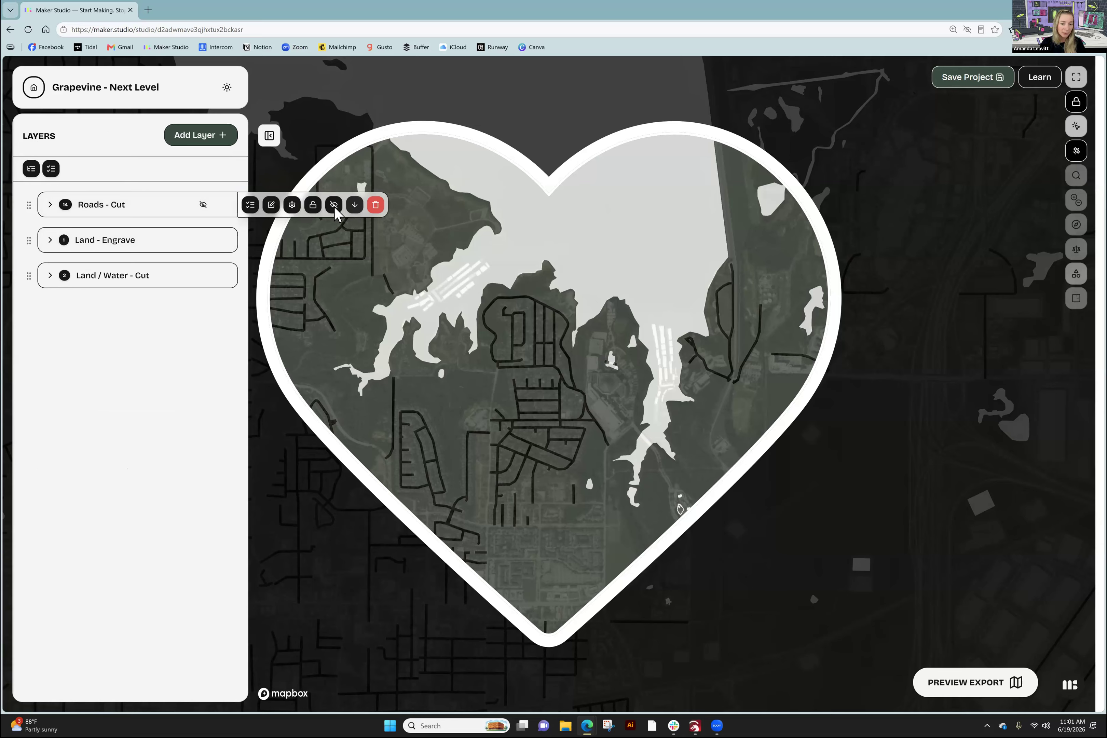
left_click(334, 204)
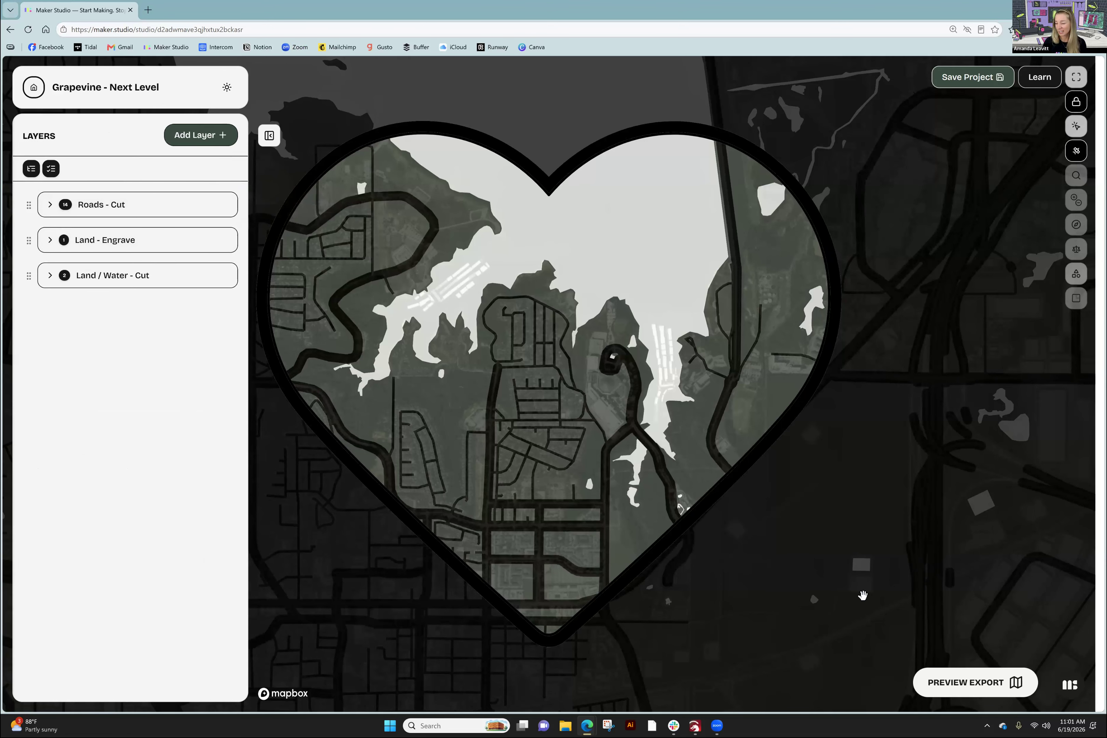
- Open the export preview, check the Land - Engrave and Land / Water - Cut layers, and reach Tiling
left_click(971, 682)
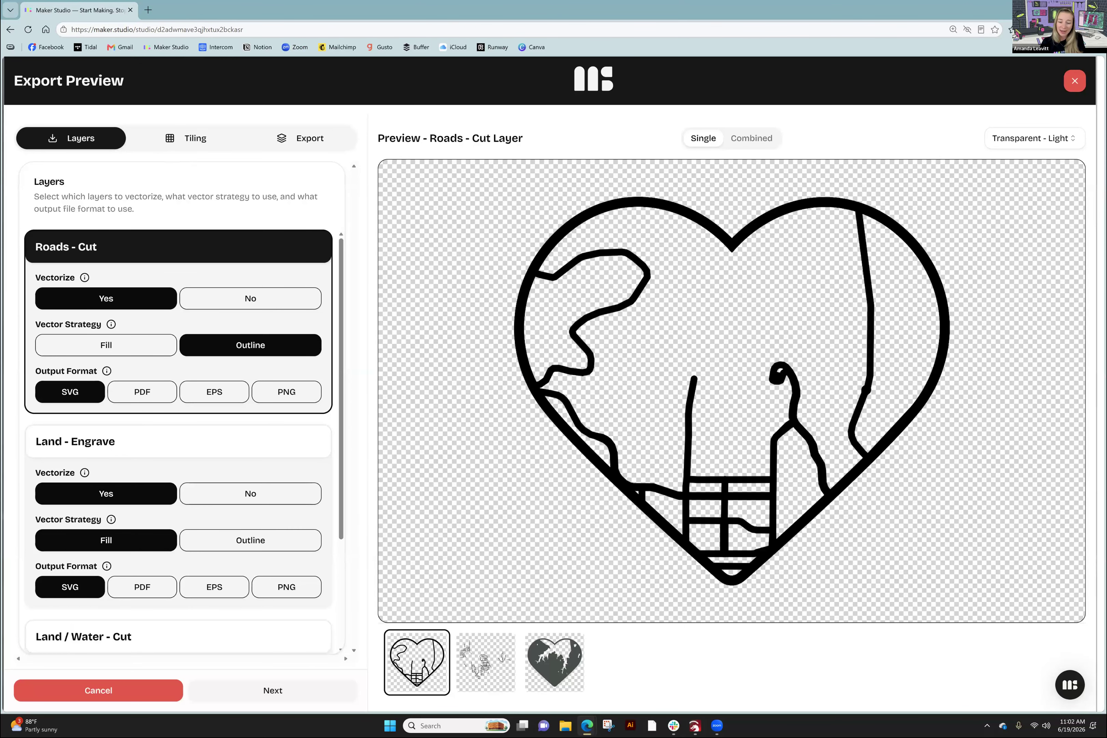
left_click(485, 662)
left_click(554, 662)
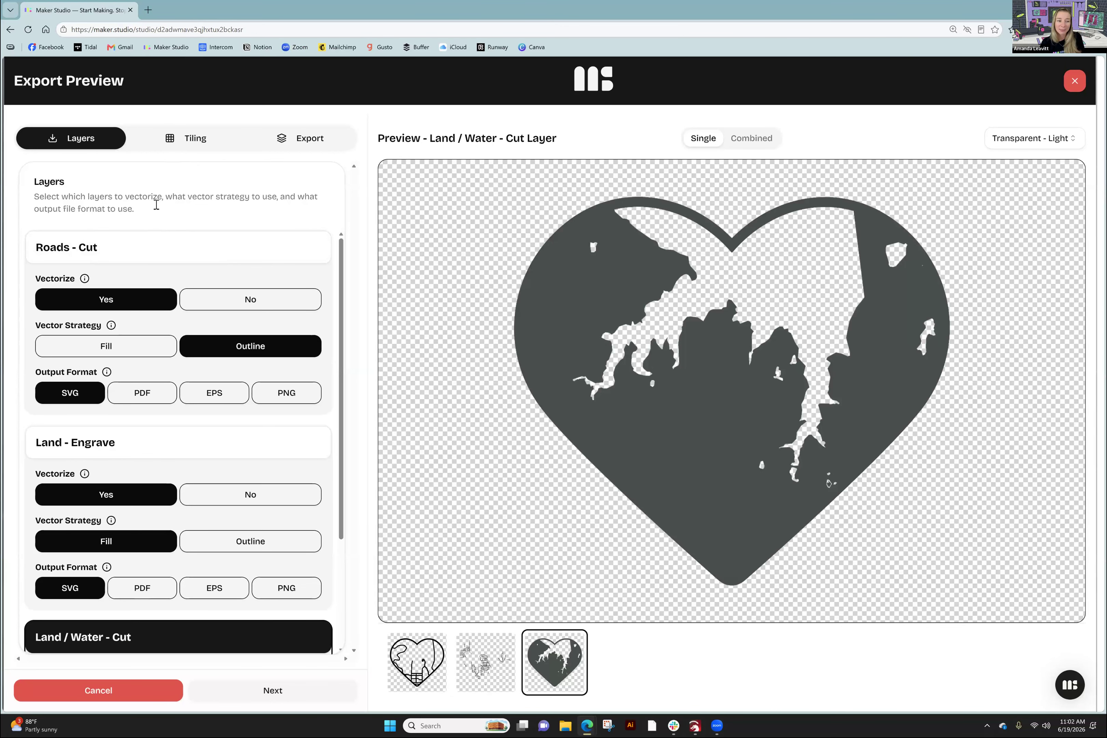
left_click(194, 140)
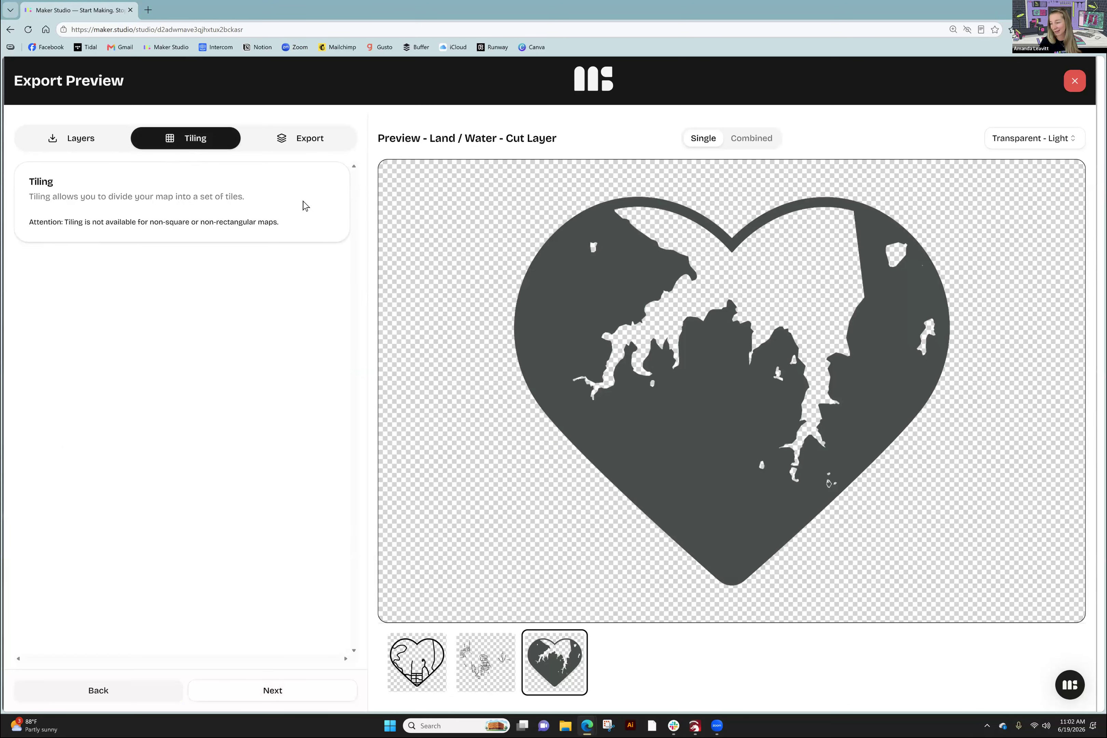
- Advance the Export Preview to the Export step summarising three vector SVG layers
left_click(301, 146)
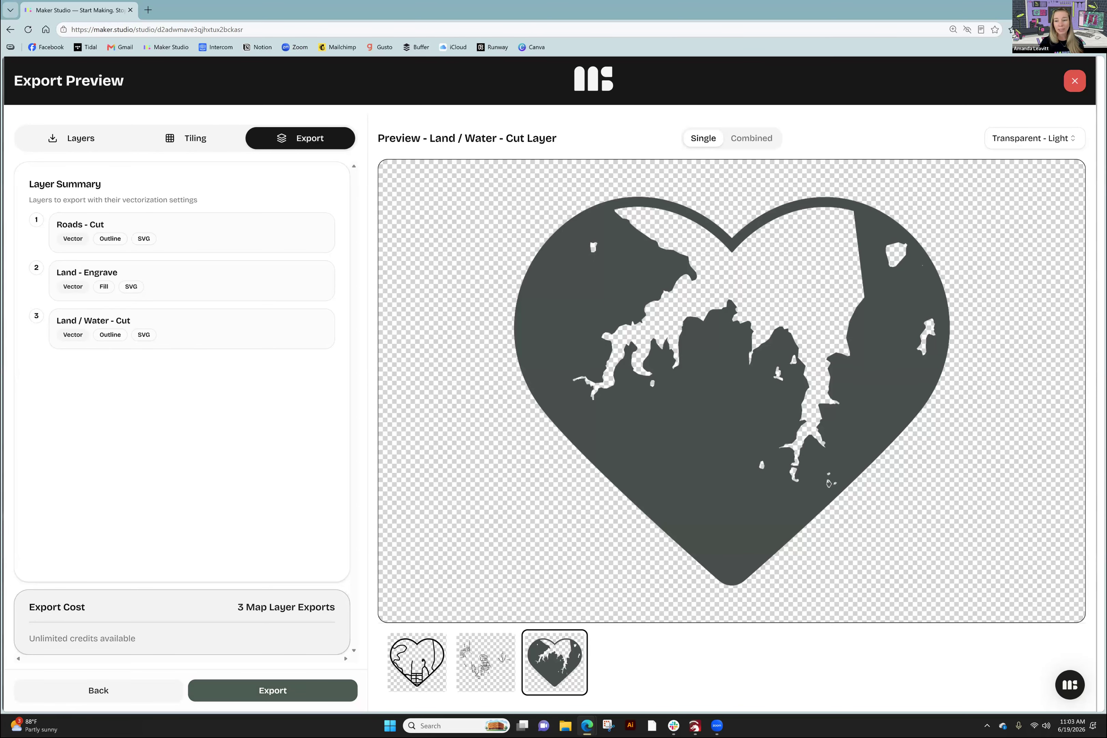
- Start the export, then back out to review the Roads - Cut, Land - Engrave and Land / Water - Cut thumbnails
left_click(272, 690)
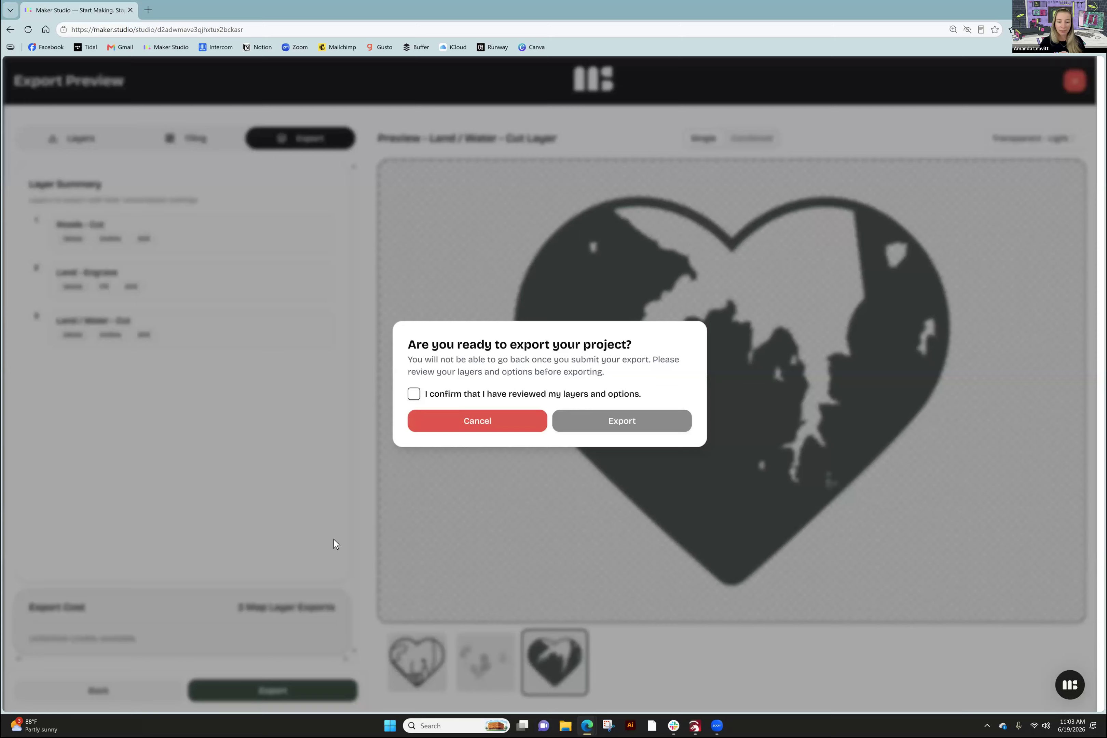
left_click(414, 395)
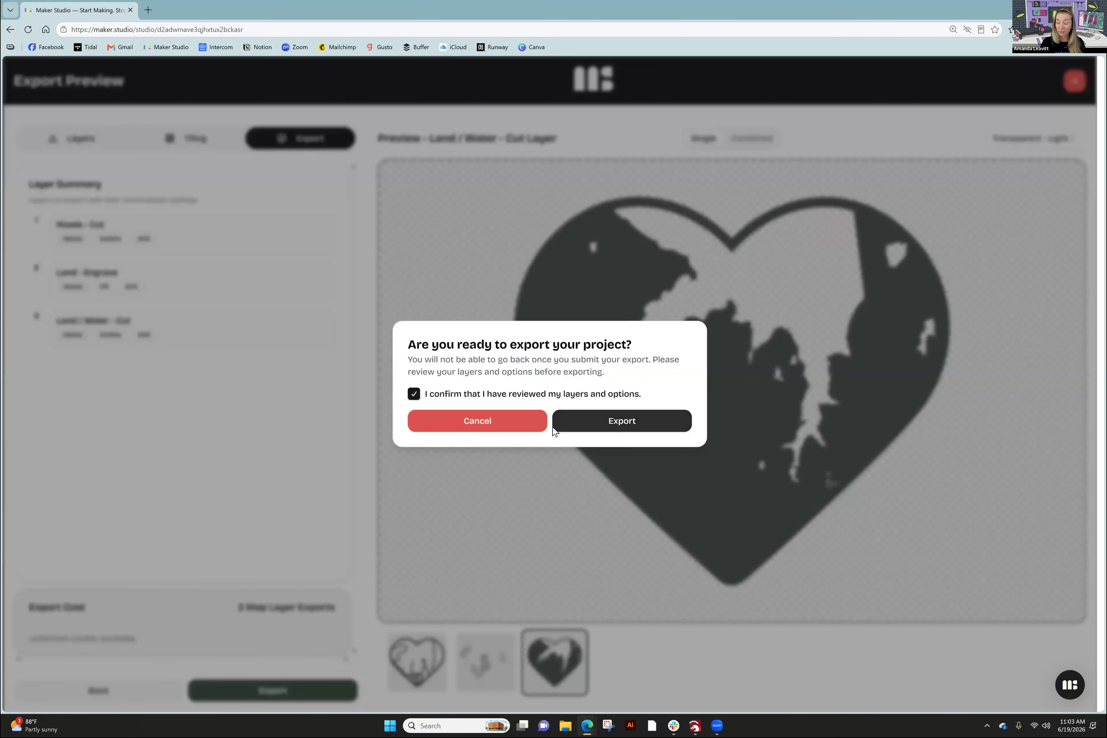
left_click(502, 428)
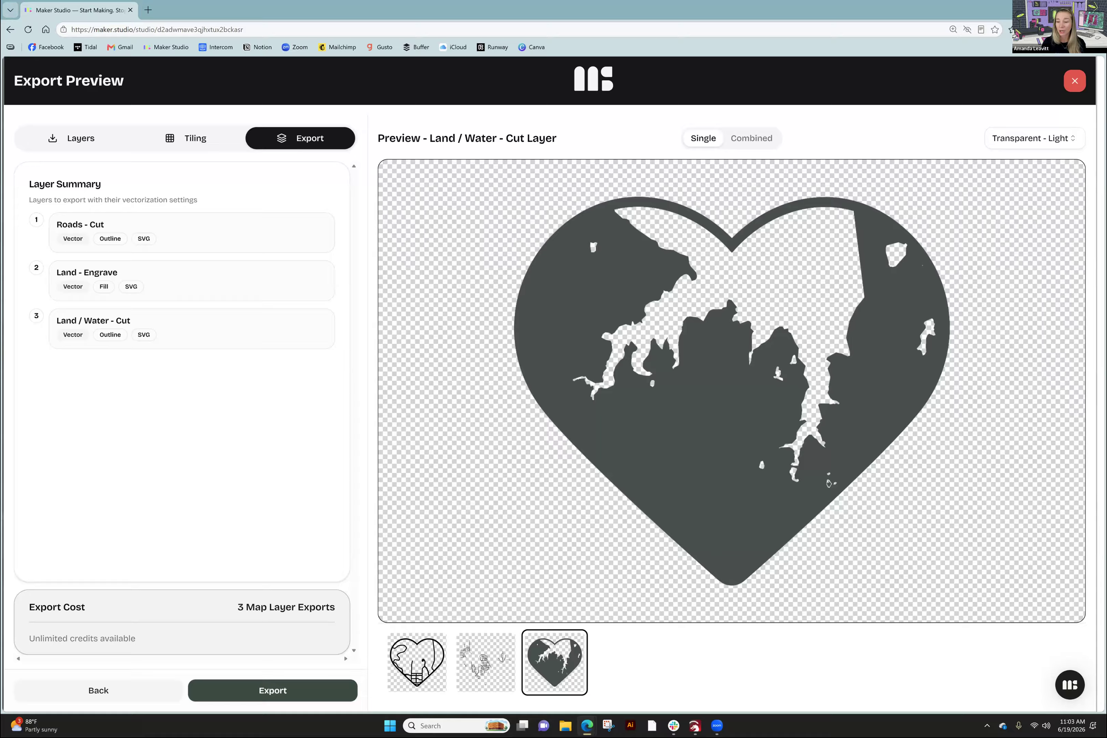
left_click(486, 662)
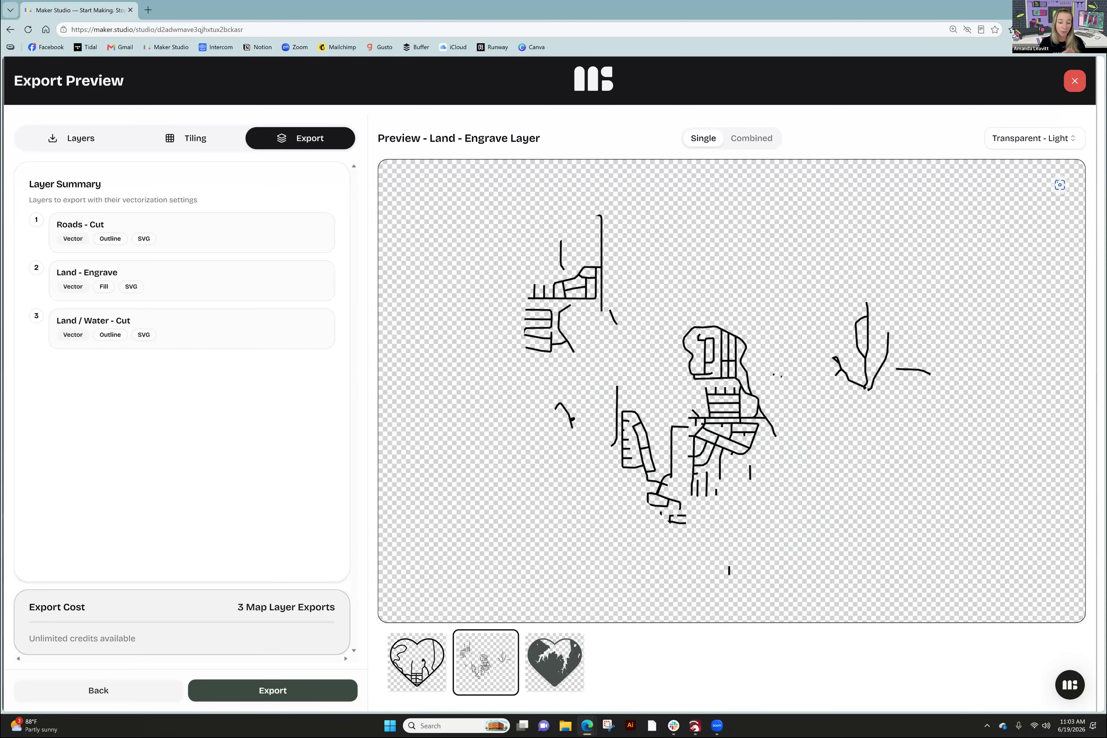
left_click(417, 663)
left_click(485, 663)
left_click(554, 662)
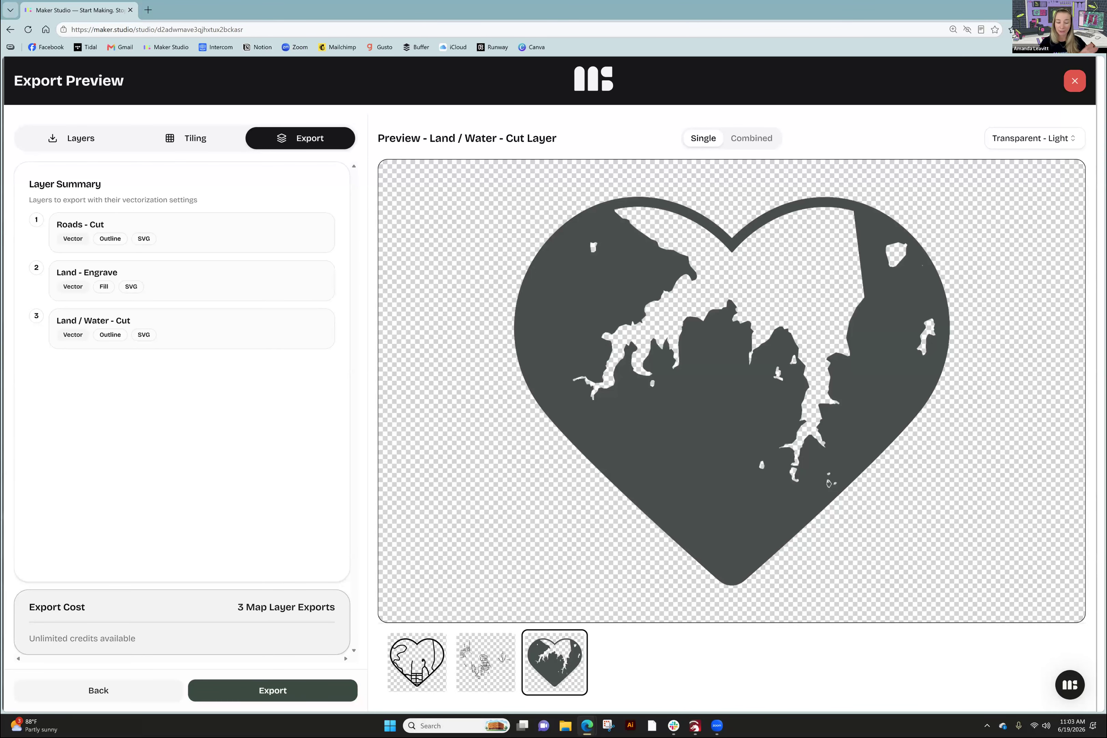
- Check the Combined preview, then confirm and submit the export of all three map layers
left_click(748, 139)
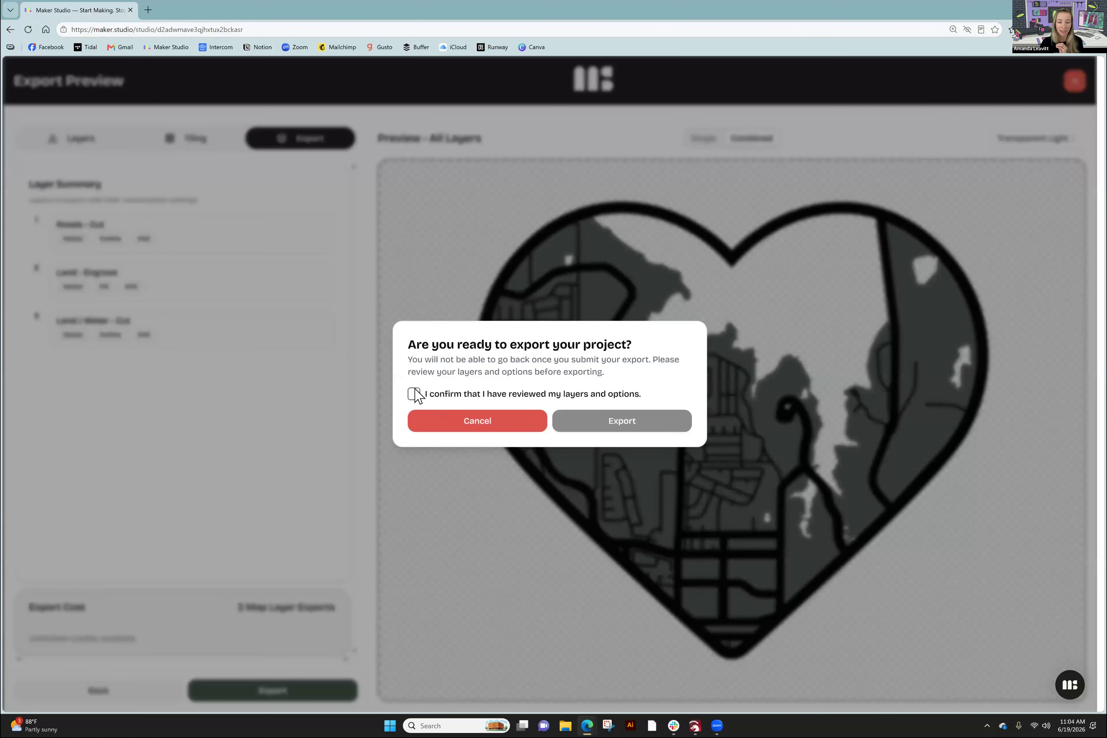
left_click(413, 394)
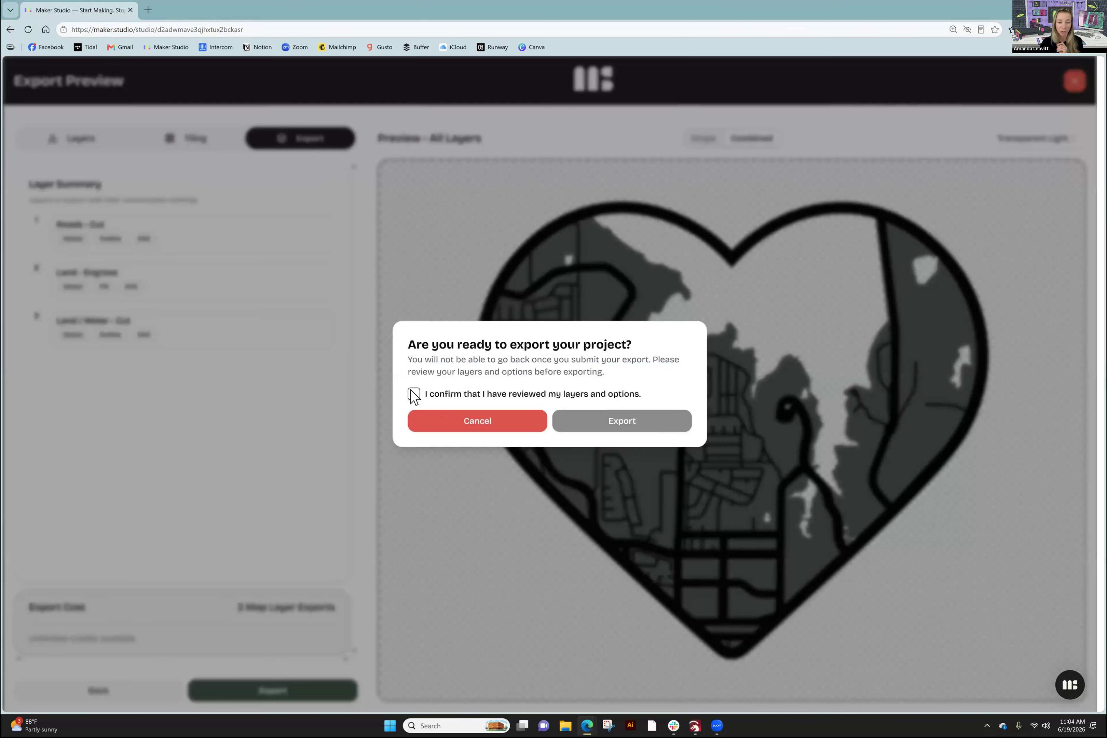
left_click(616, 436)
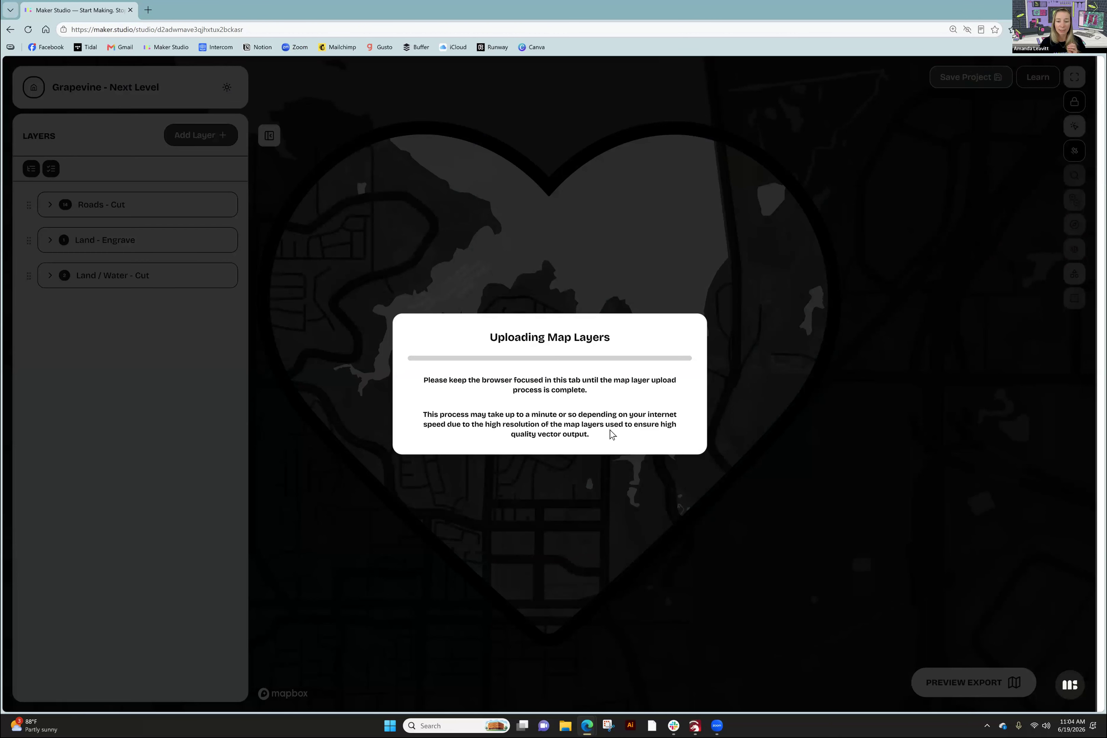
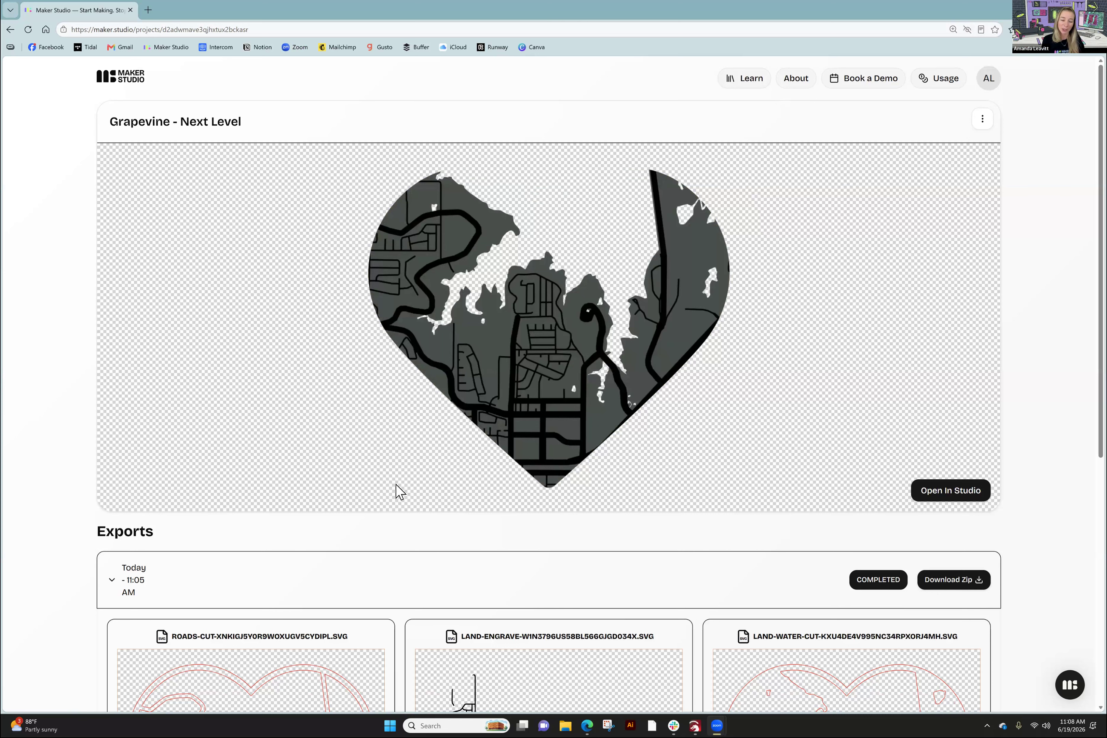
- Check the roads, land-engrave and land-water SVG export previews, then reveal the Original/Output zip options
scroll(620, 493, "down", 3)
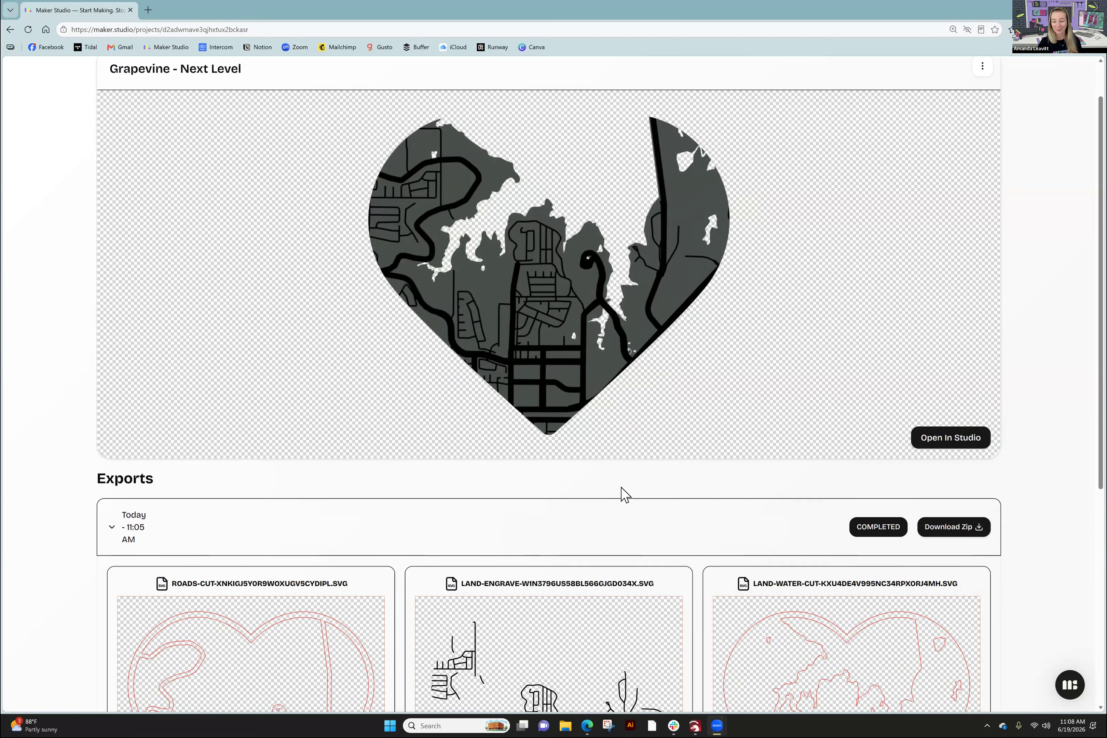
scroll(618, 481, "down", 3)
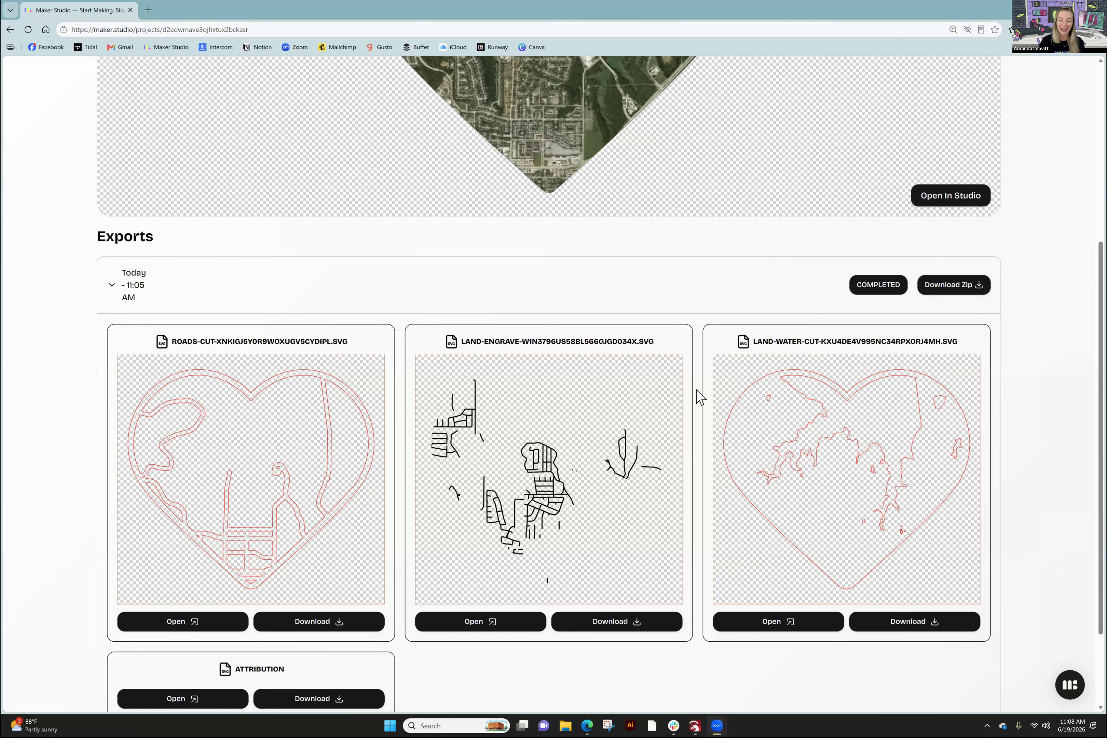
double_click(101, 318)
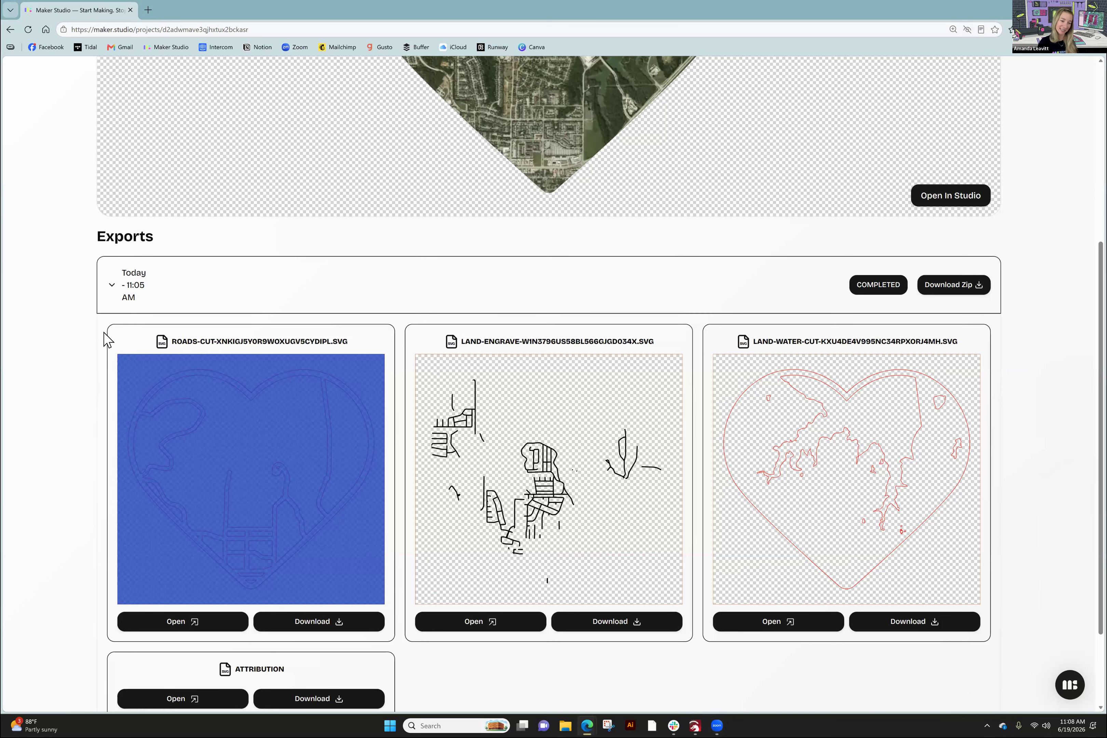
left_click(104, 333)
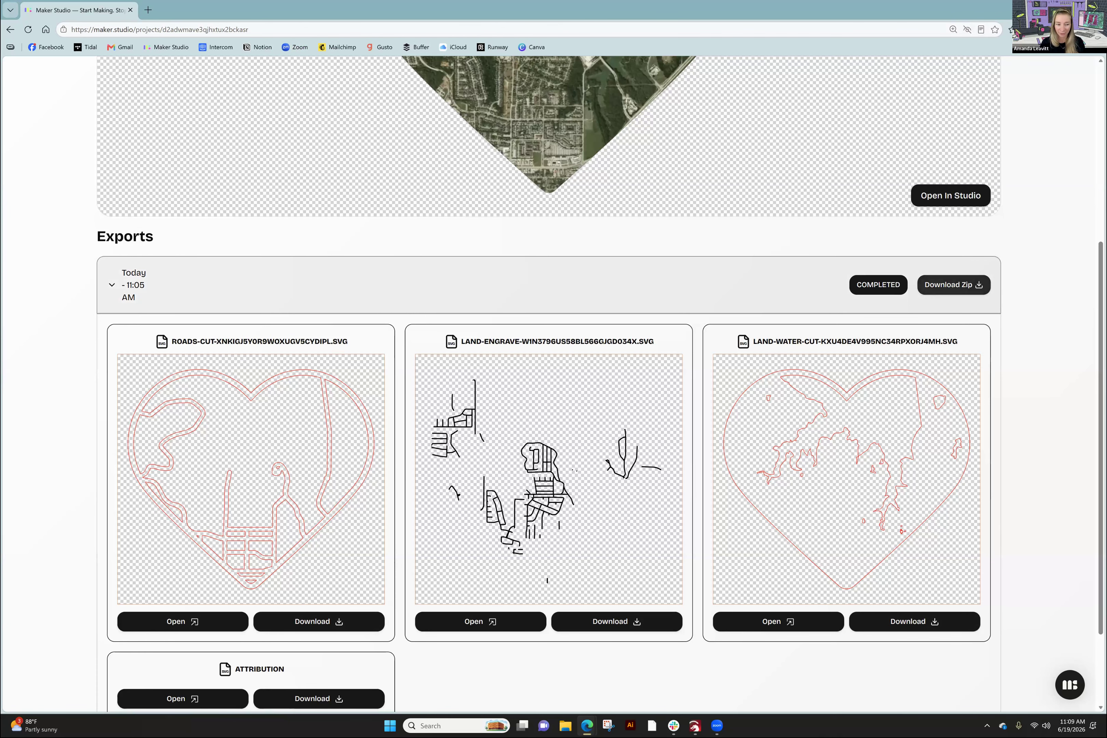
left_click(954, 284)
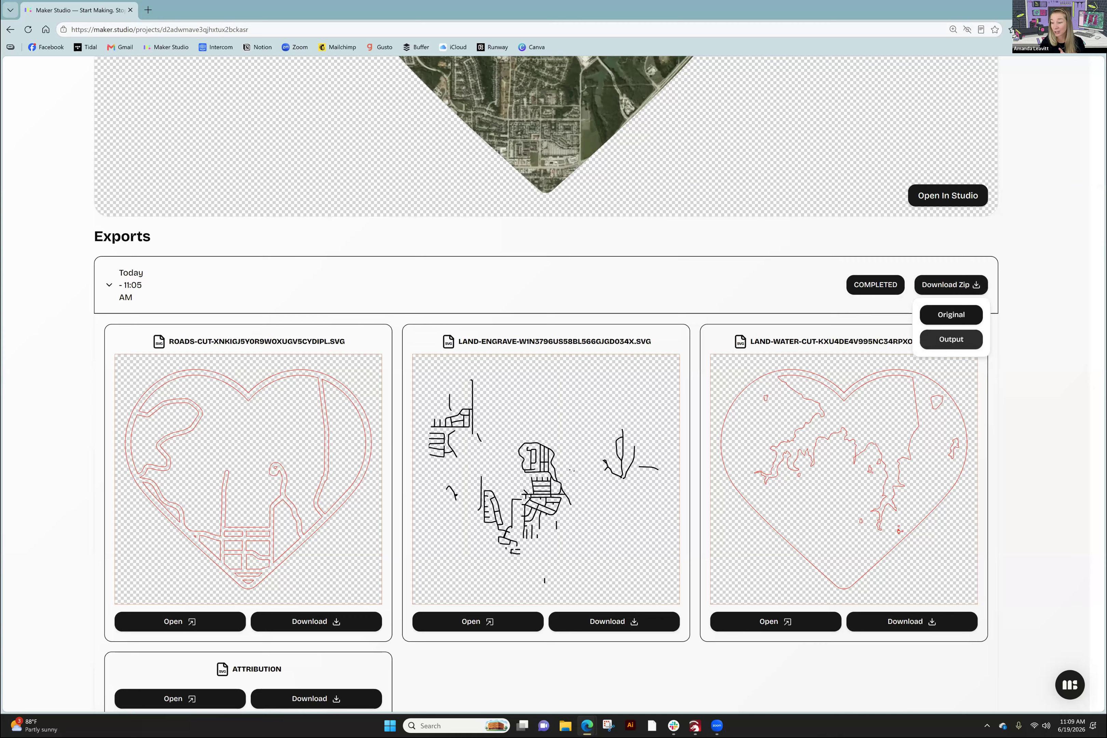
- Download the Output zip of the map layers and open it from the browser's downloads
left_click(951, 340)
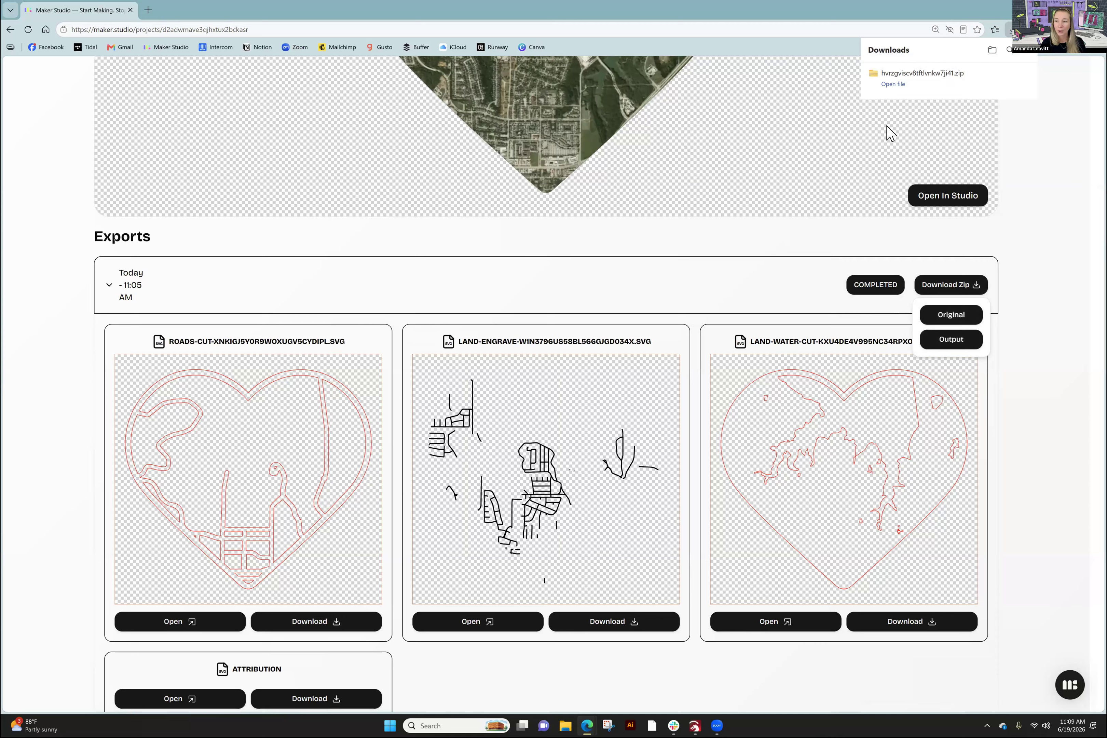
left_click(889, 85)
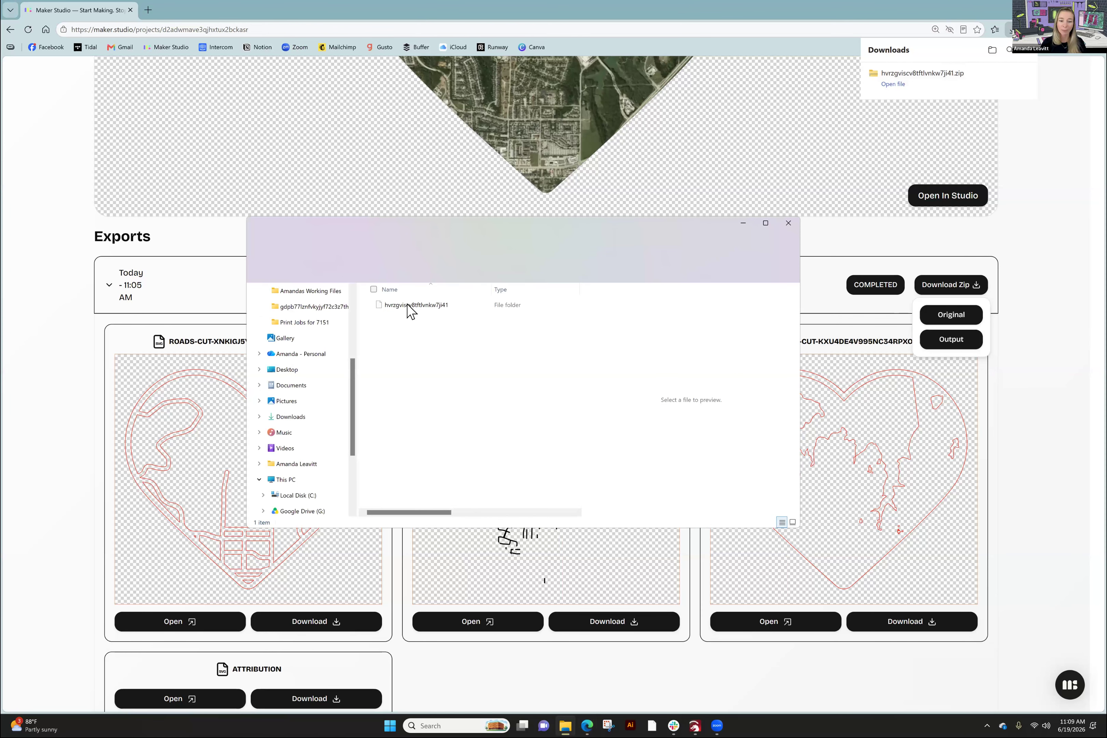
- Extract the zip's folder into Downloads and open it to view the layer files
left_click(374, 304)
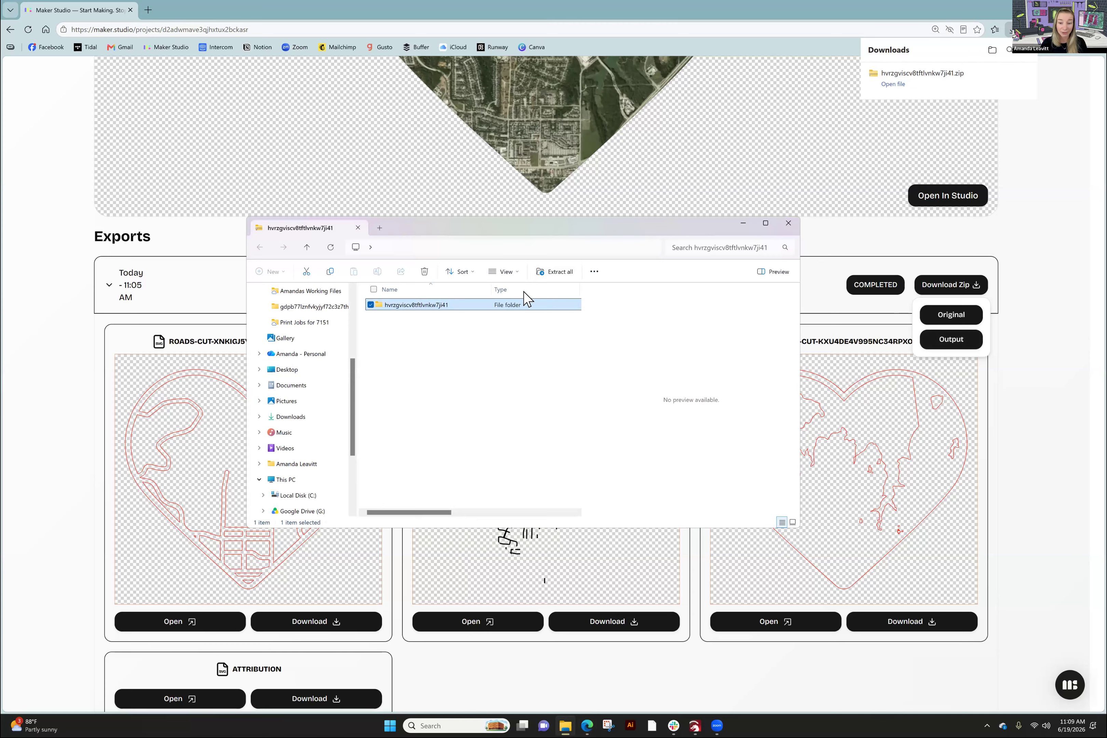
left_click(556, 274)
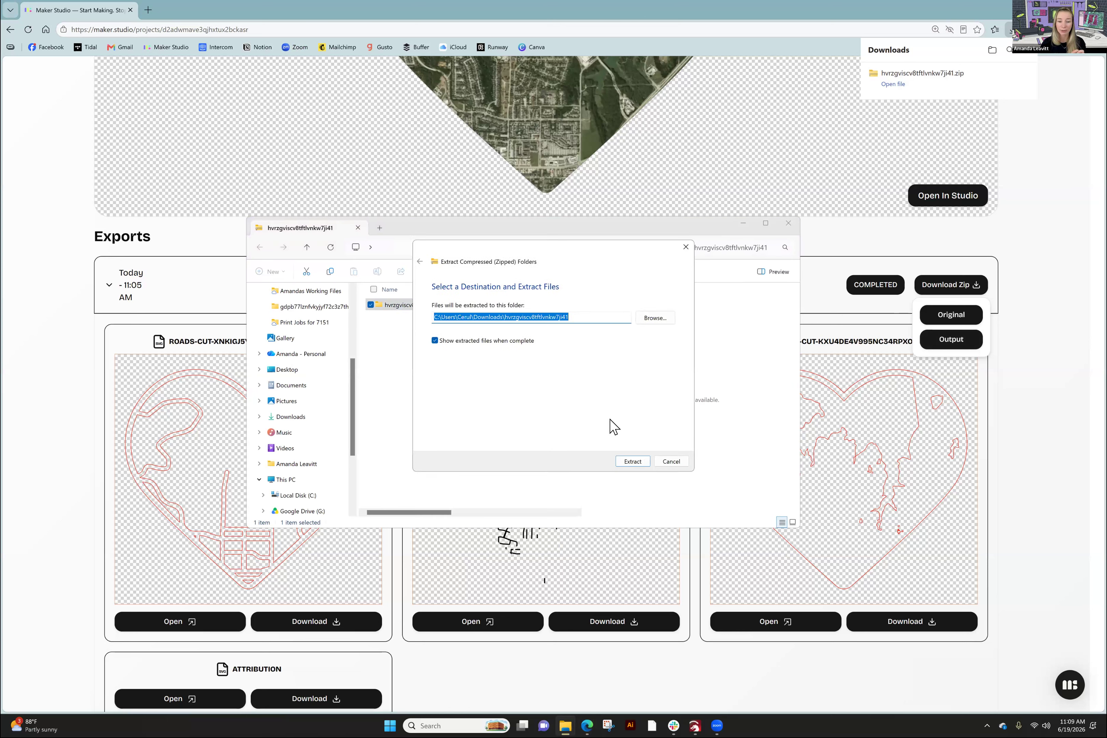
left_click(627, 461)
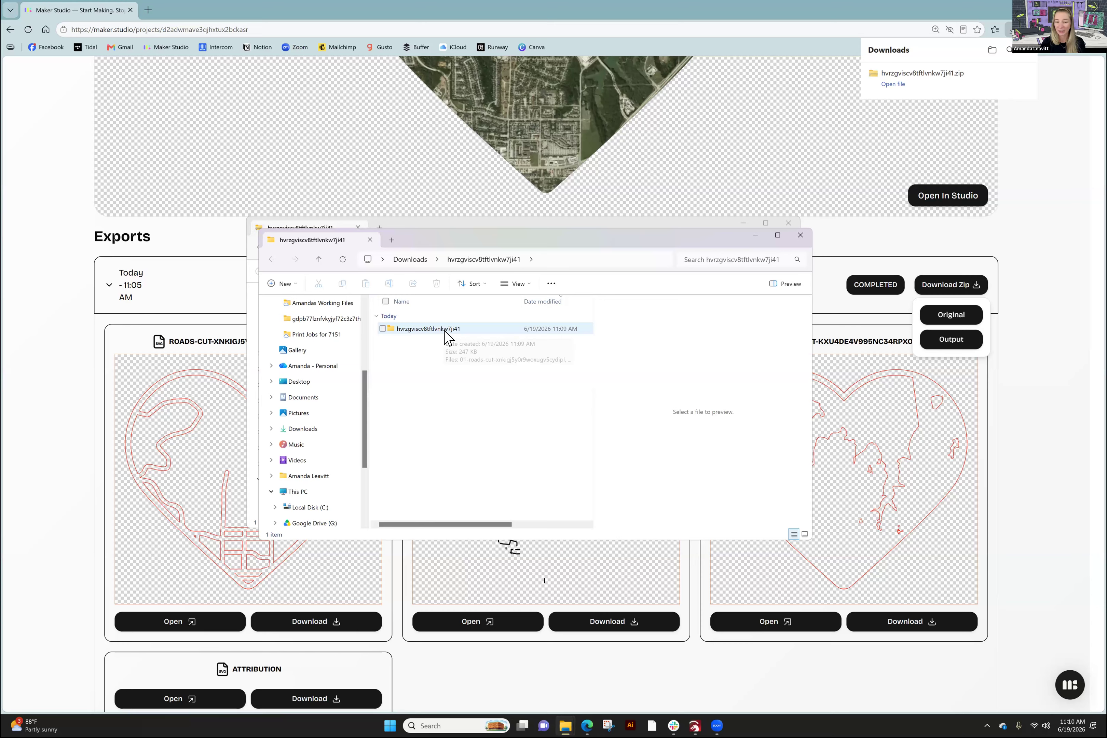
double_click(431, 330)
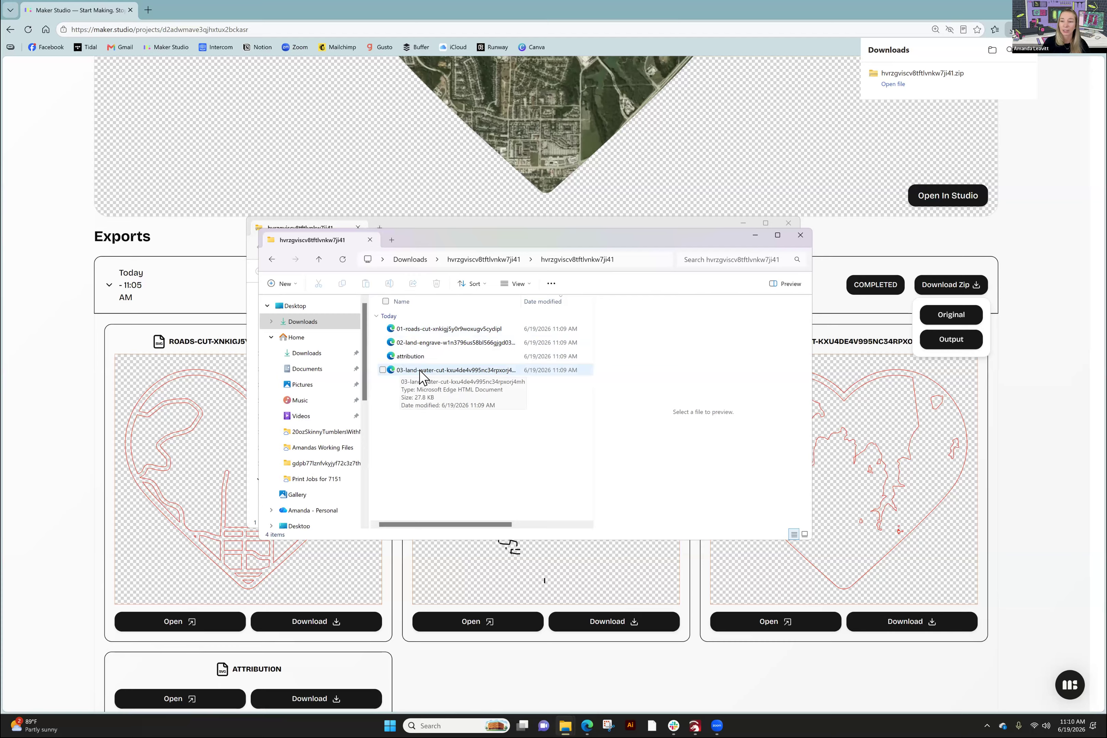
- Close the extracted folder, cancel the leftover extraction dialog and minimize the zip window
left_click(753, 235)
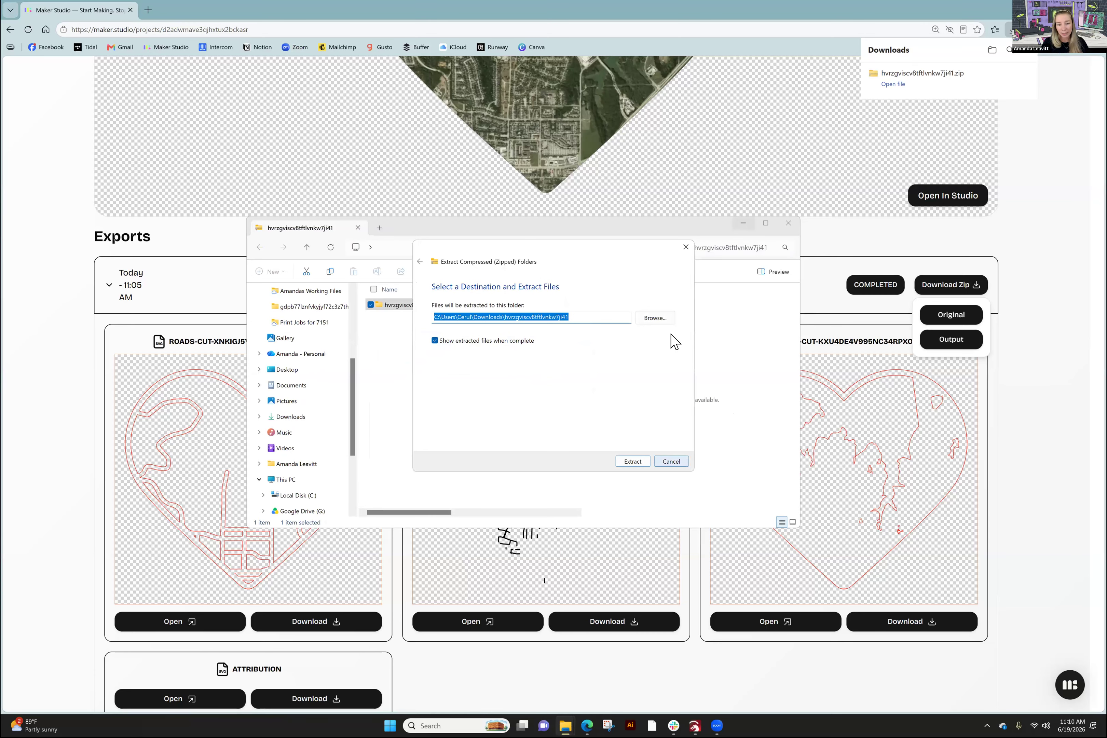
left_click(686, 247)
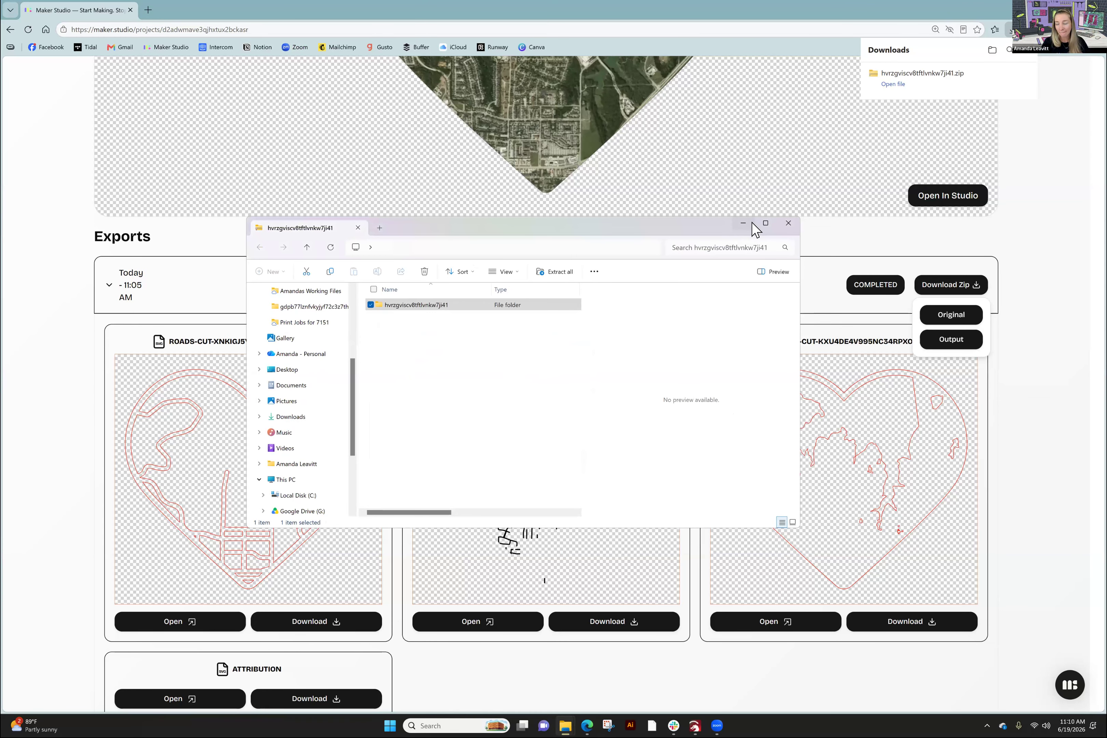
left_click(745, 224)
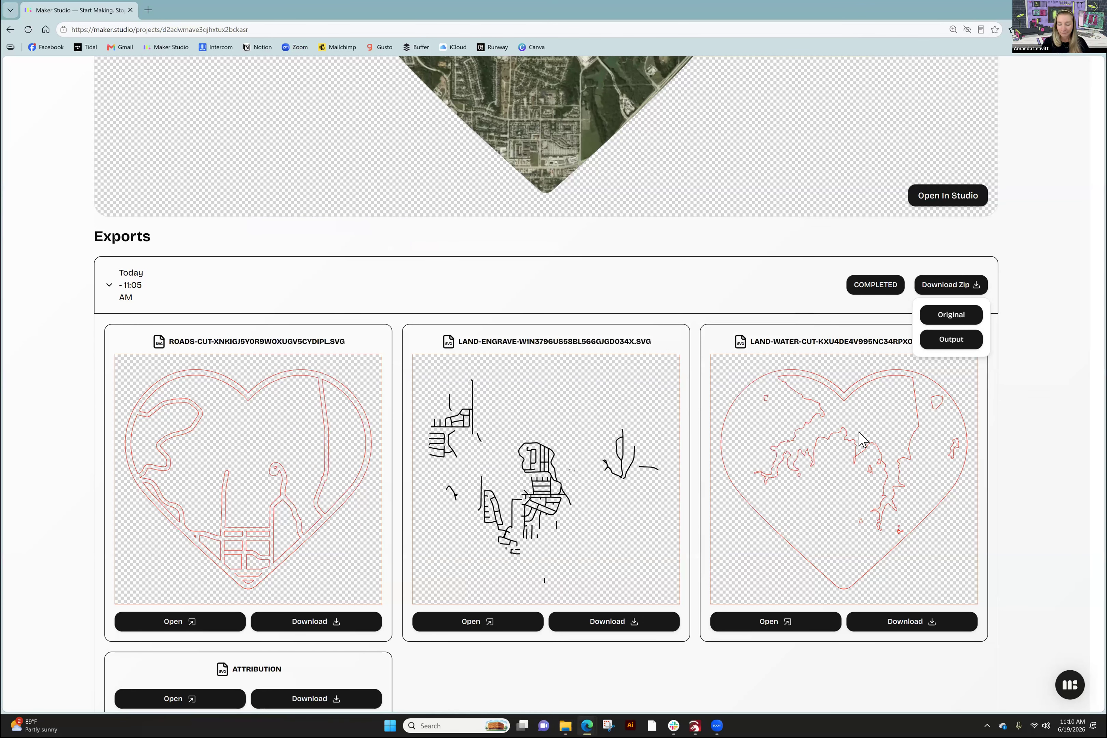
- Switch to the Layered Map Maker Workshop 6.19 project in LightBurn and pan to empty workspace
left_click(1050, 9)
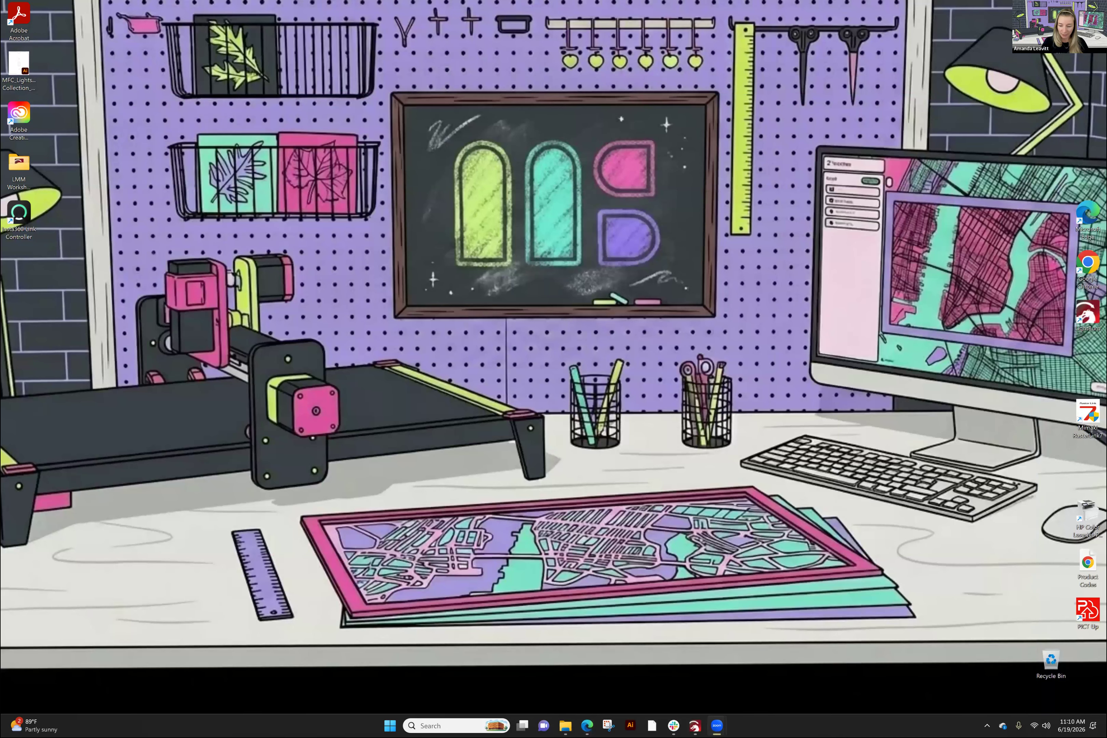
mouse_move(695, 724)
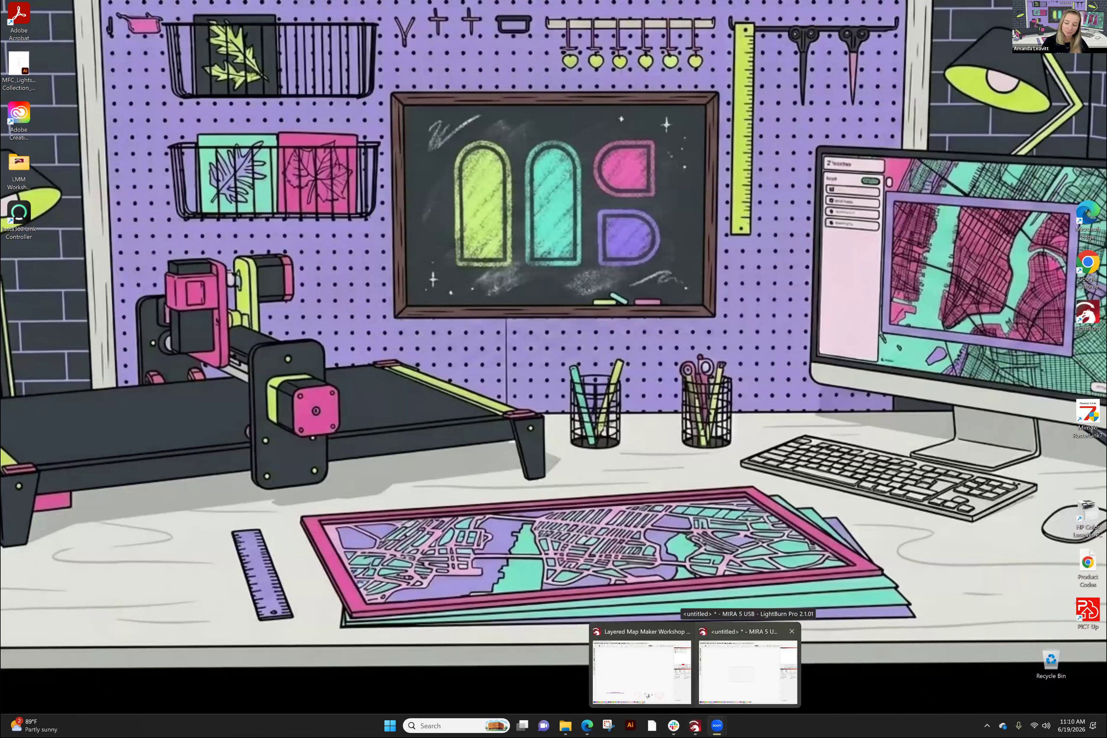
left_click(641, 672)
left_click_drag(483, 414, 551, 578)
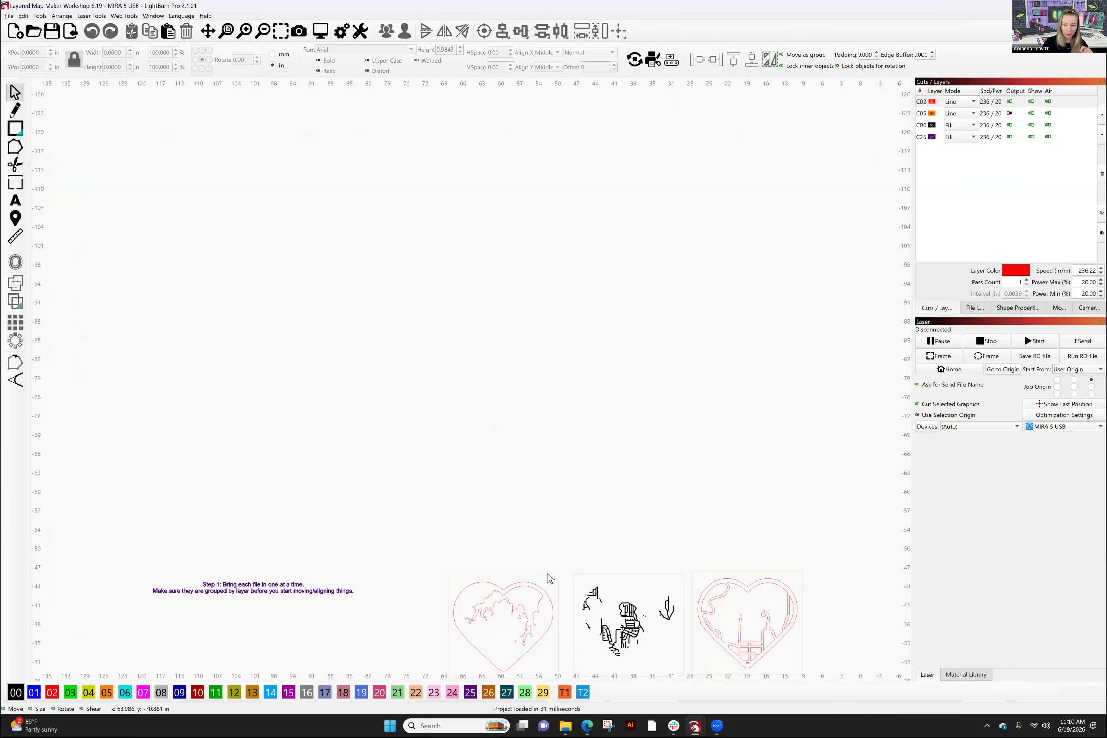
- Import the older 01-roads-cut file, then start opening a project file
left_click(8, 16)
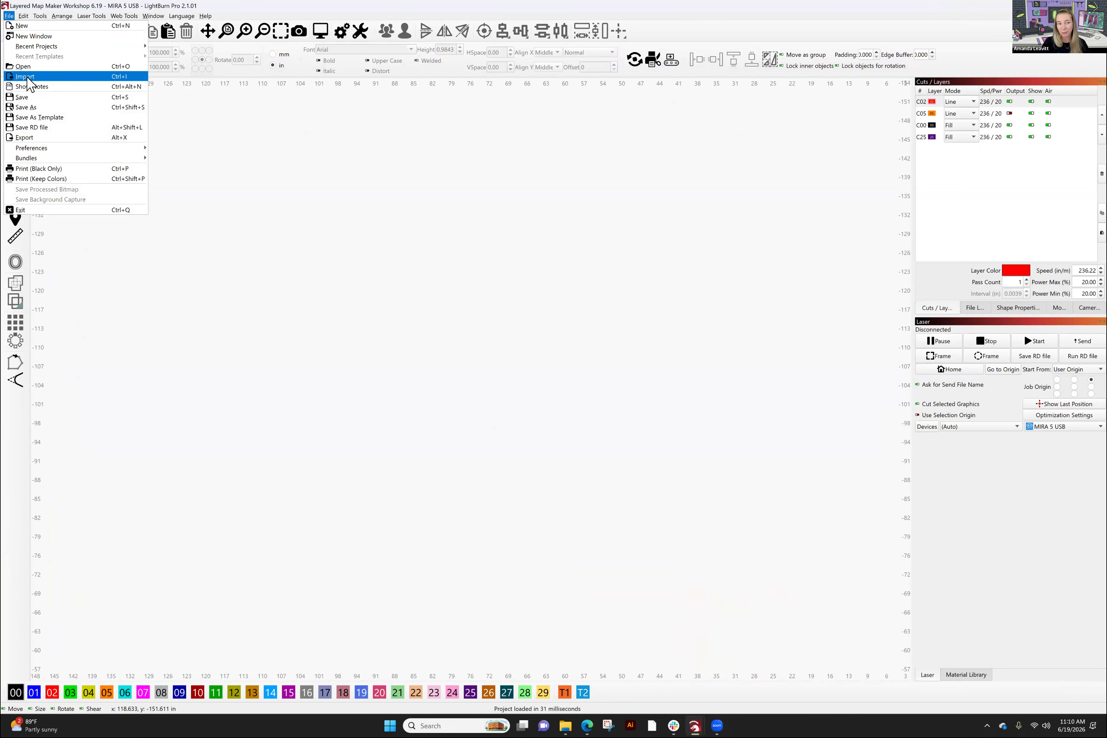
left_click(27, 77)
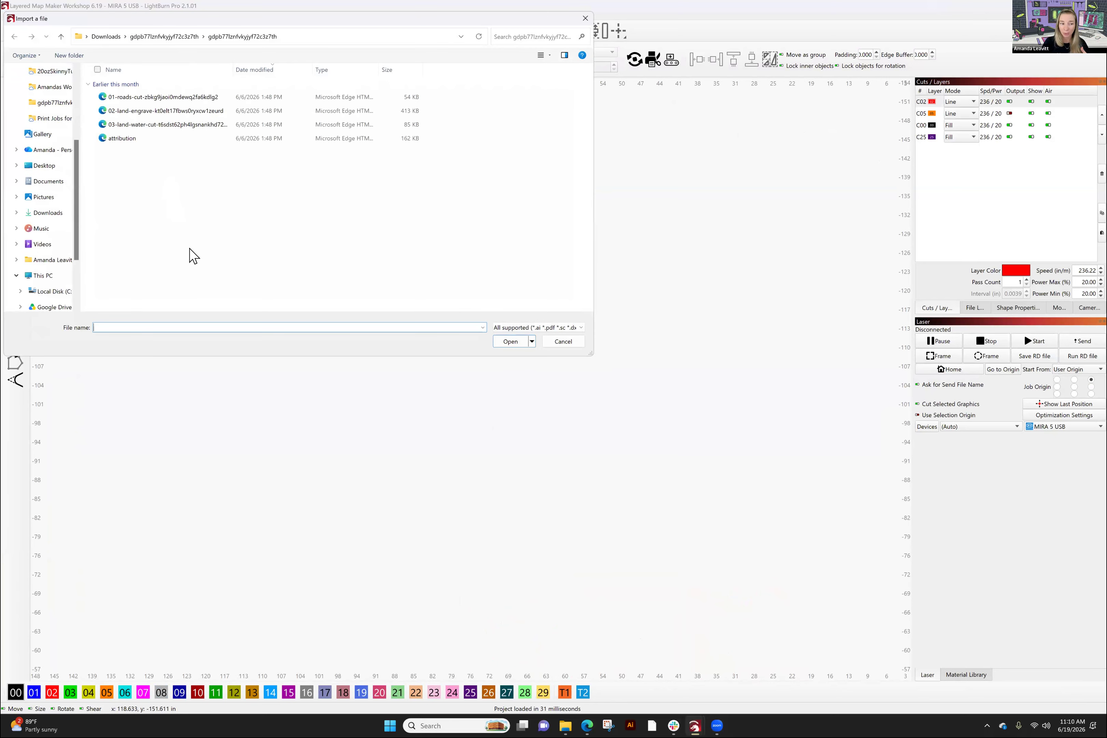
left_click(126, 97)
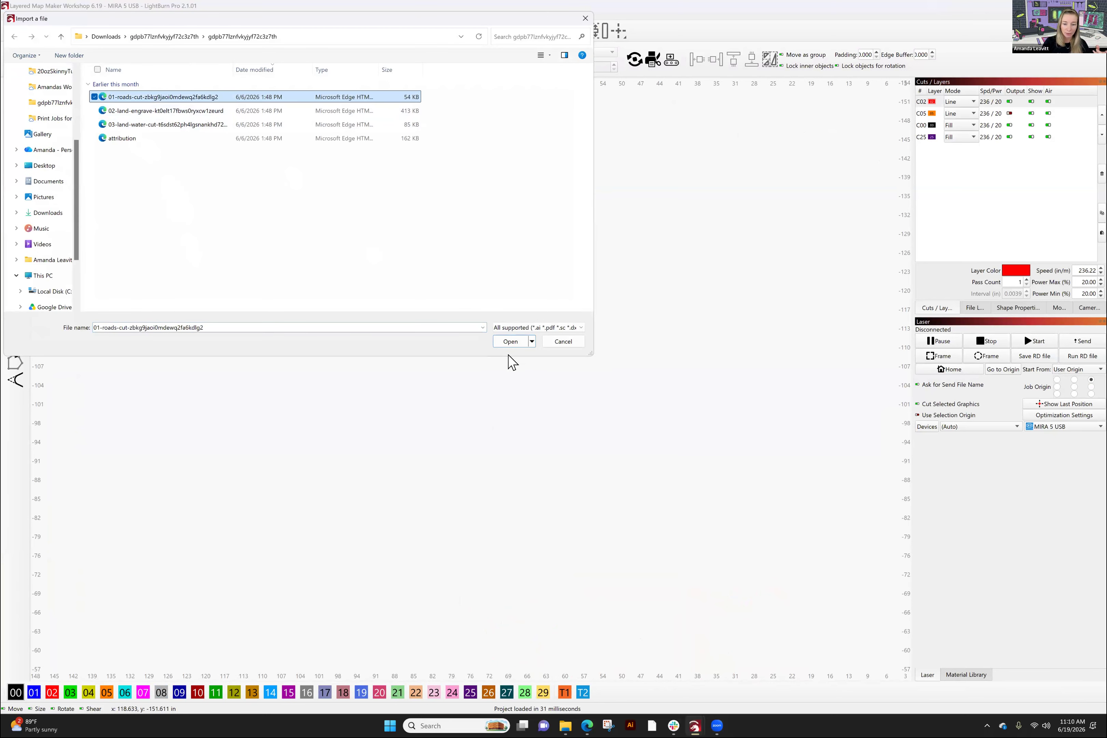
left_click(510, 341)
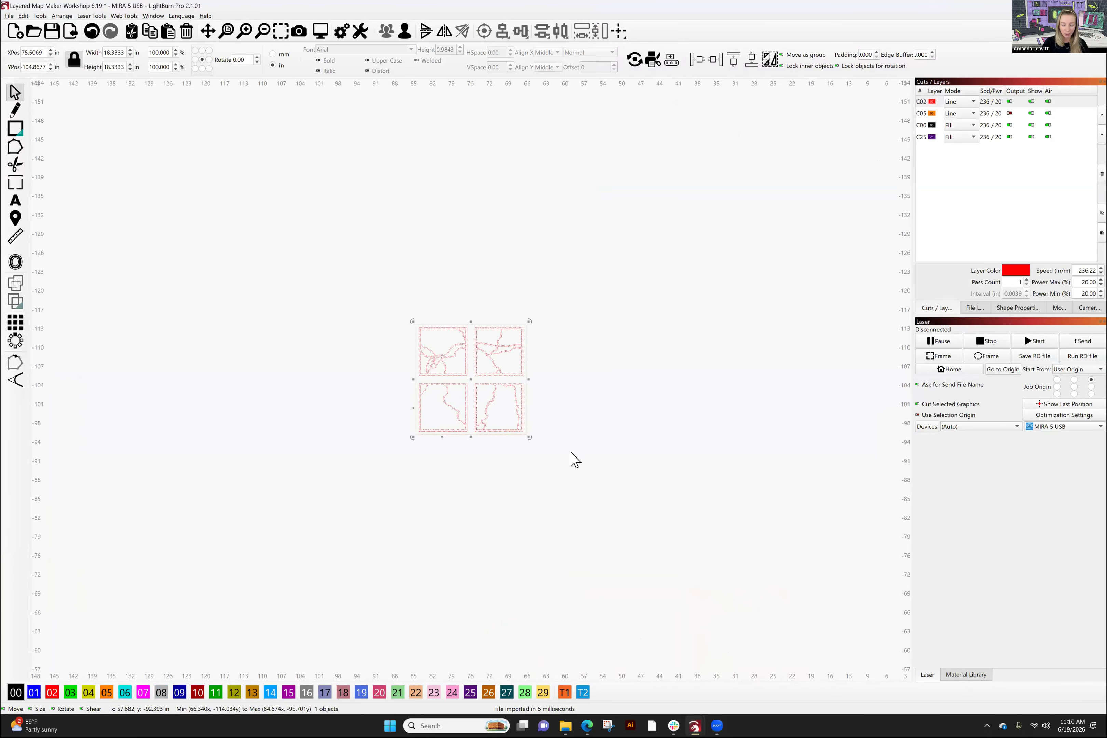
left_click(10, 17)
left_click(32, 68)
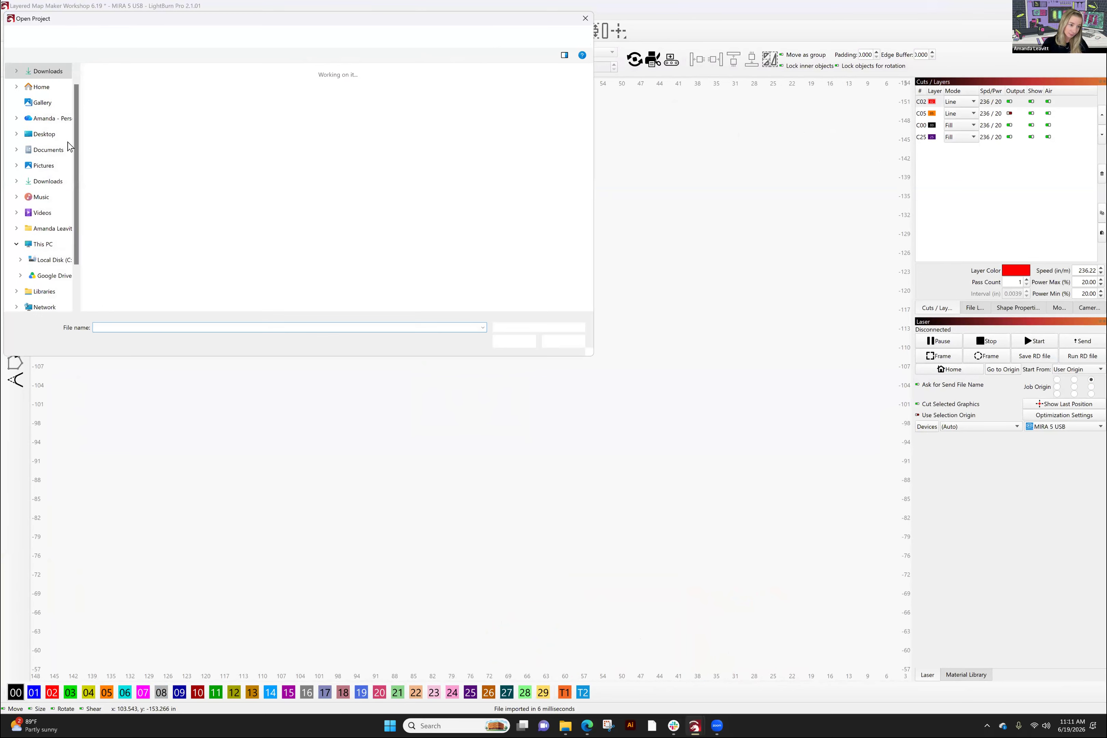
- Browse the downloaded project folders in Downloads, then close the Open Project dialog without opening anything
scroll(52, 174, "up", 3)
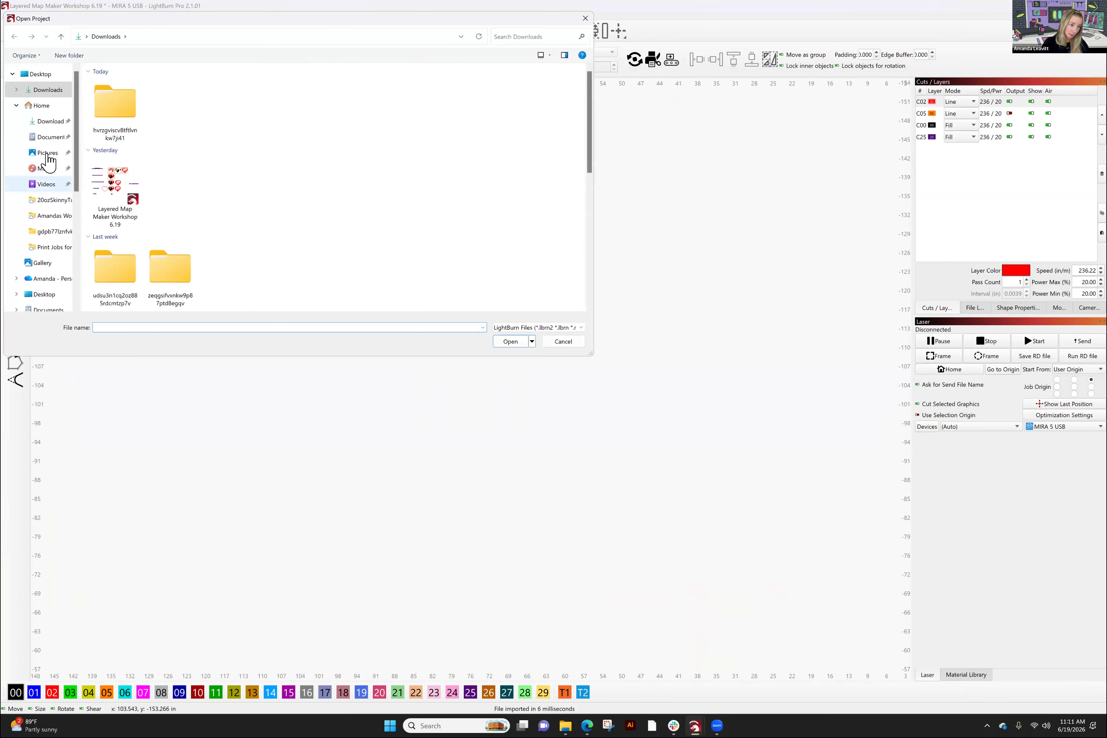
left_click(47, 122)
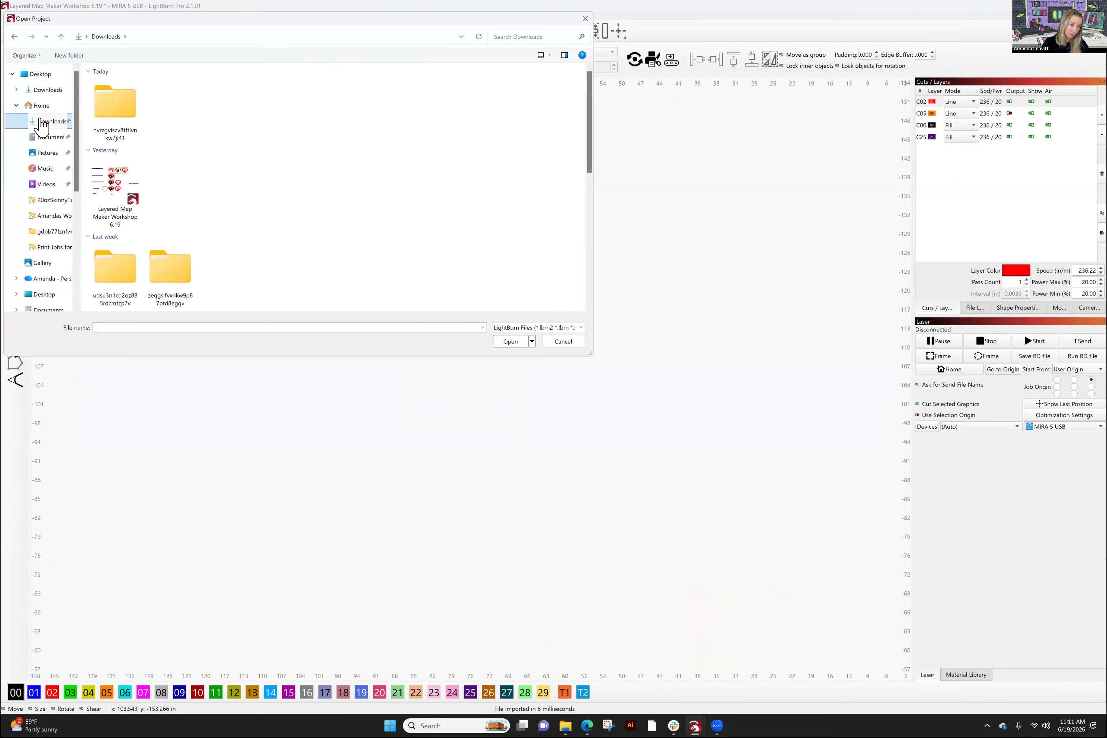
double_click(125, 123)
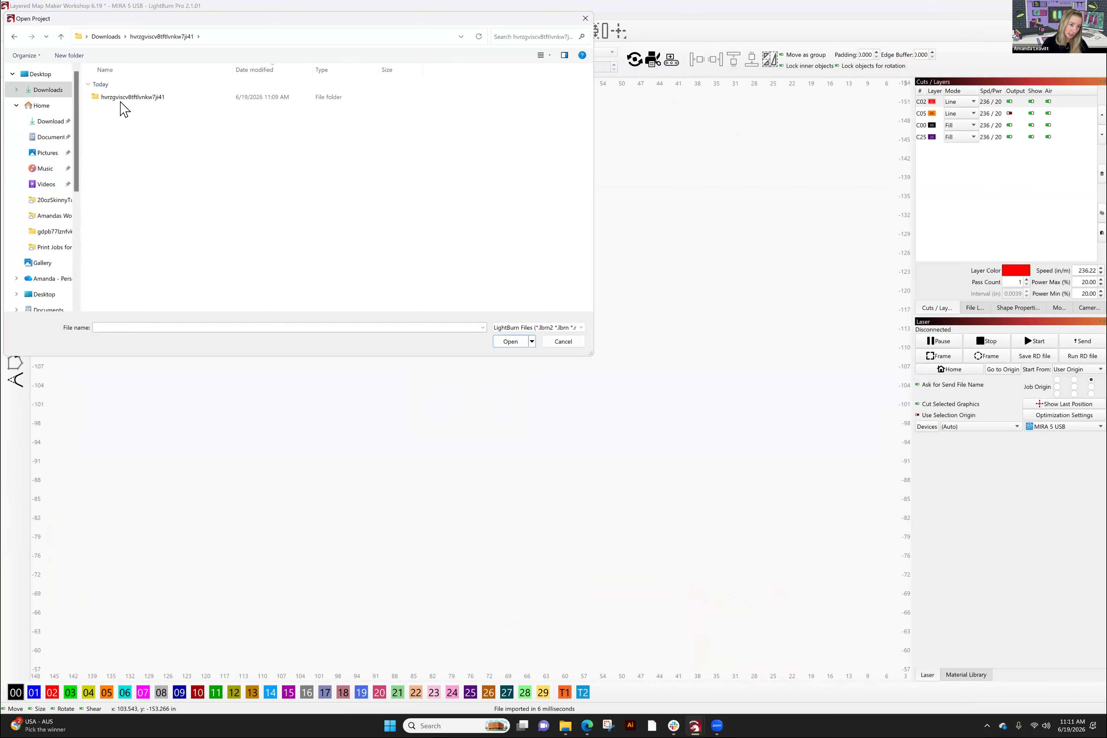
left_click(128, 101)
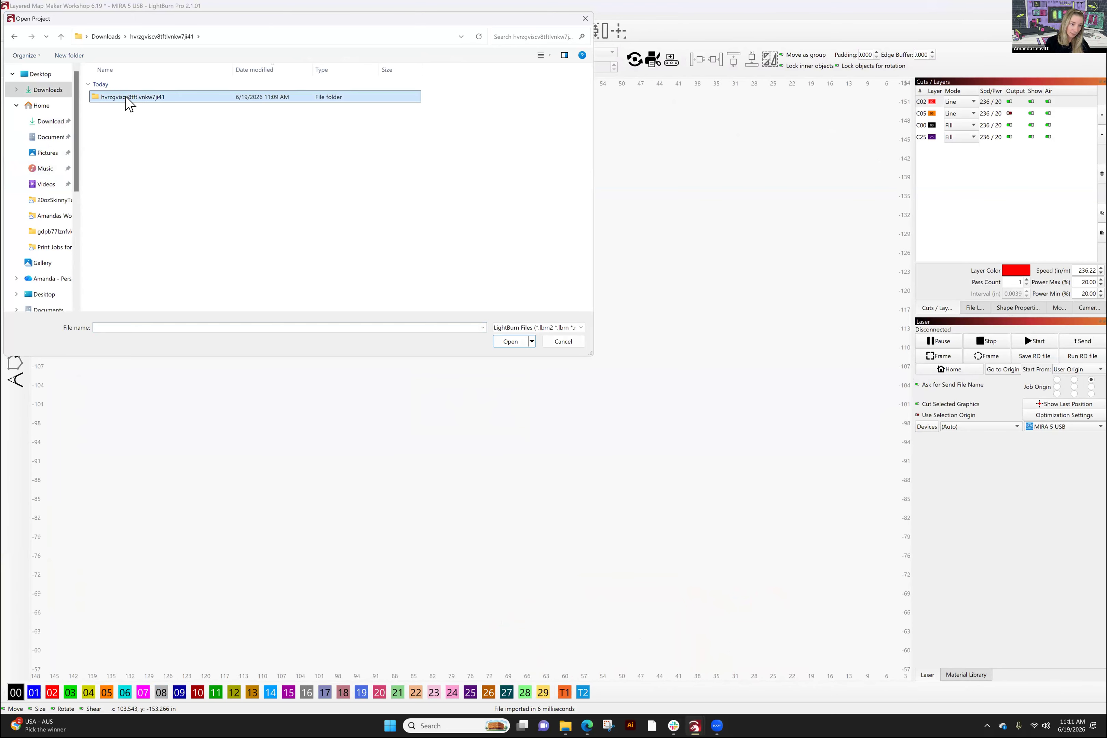
double_click(128, 98)
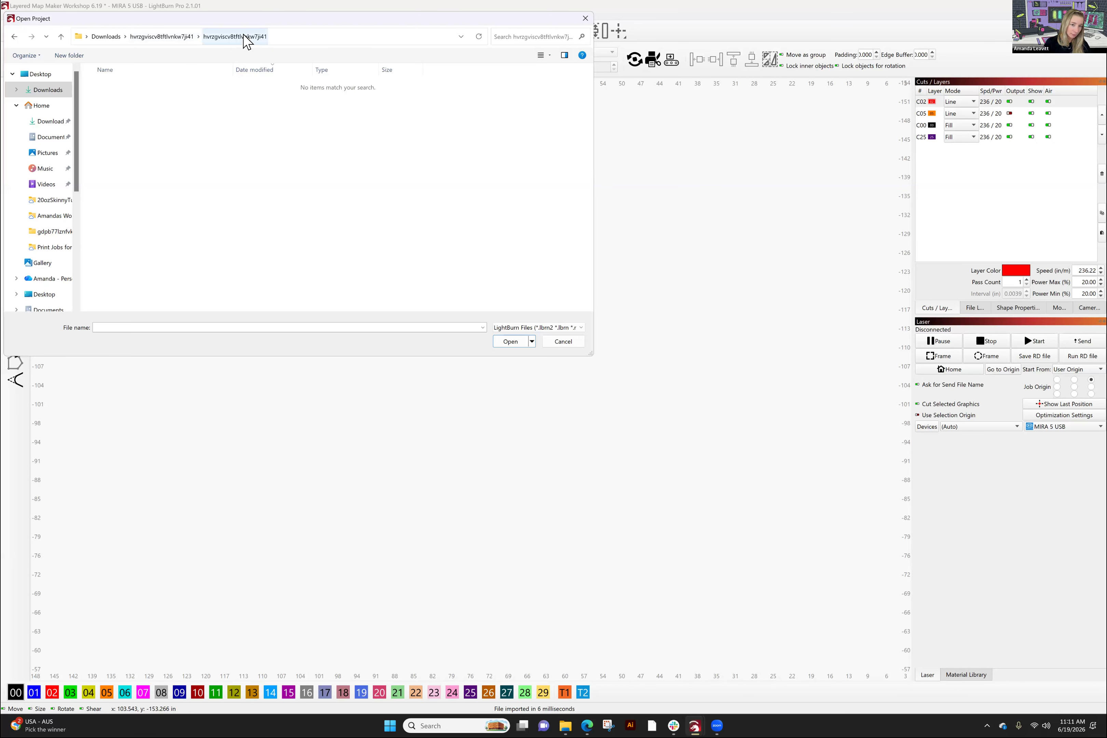
left_click(173, 37)
double_click(100, 97)
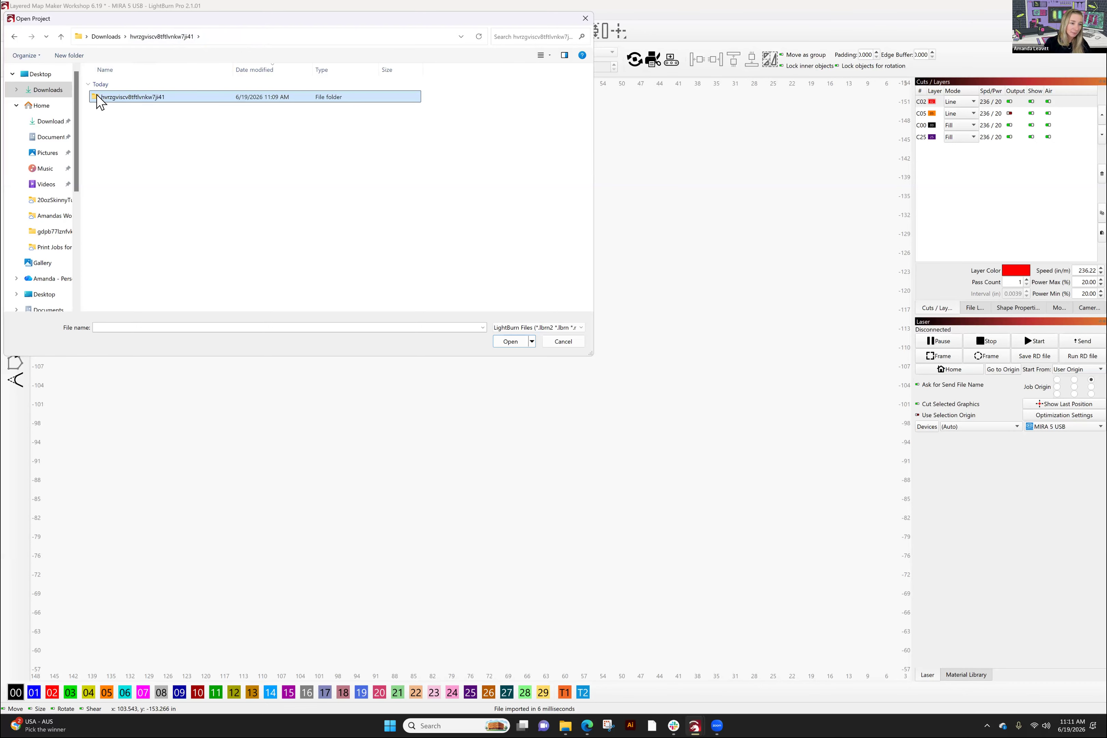
left_click(46, 95)
left_click(122, 109)
double_click(122, 109)
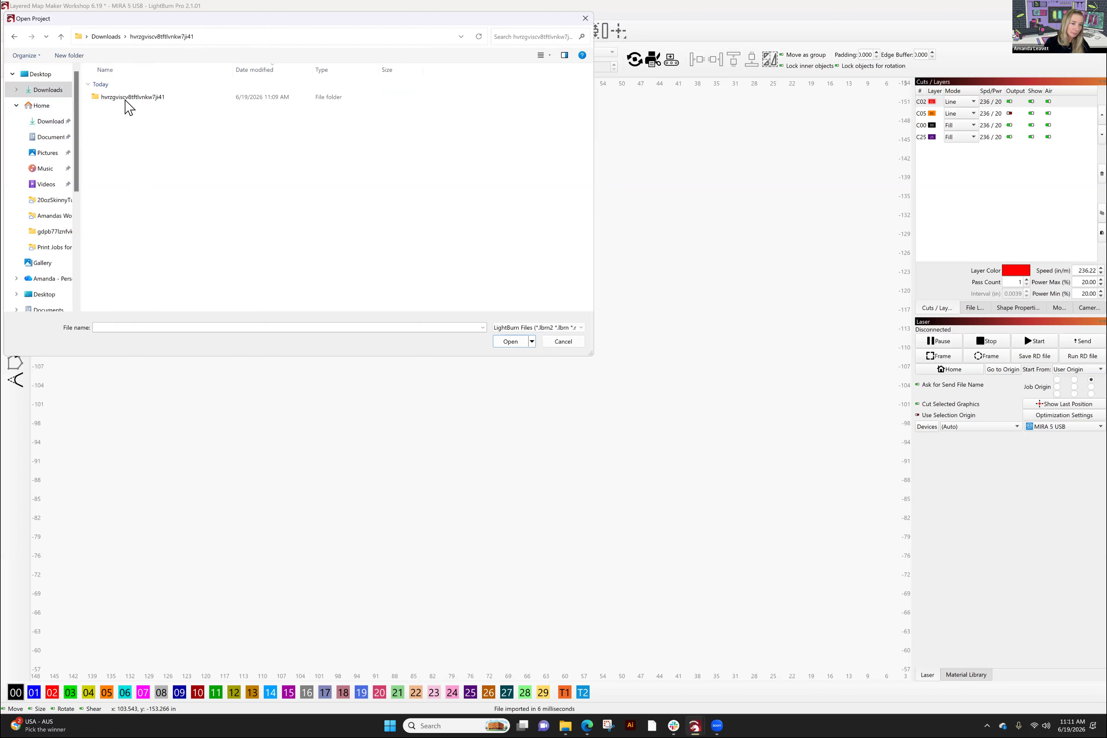
double_click(116, 99)
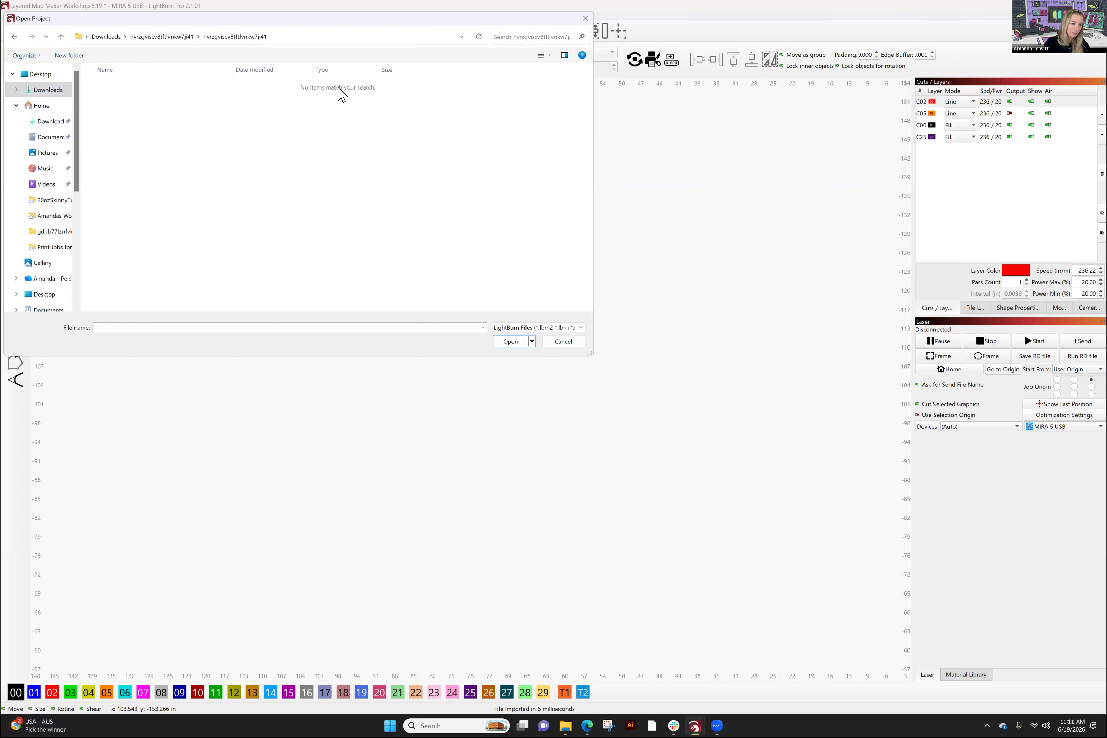
left_click(585, 18)
- Import 01-roads-cut and move its group to the top-left of the canvas
left_click_drag(678, 402, 627, 246)
left_click_drag(724, 615, 680, 517)
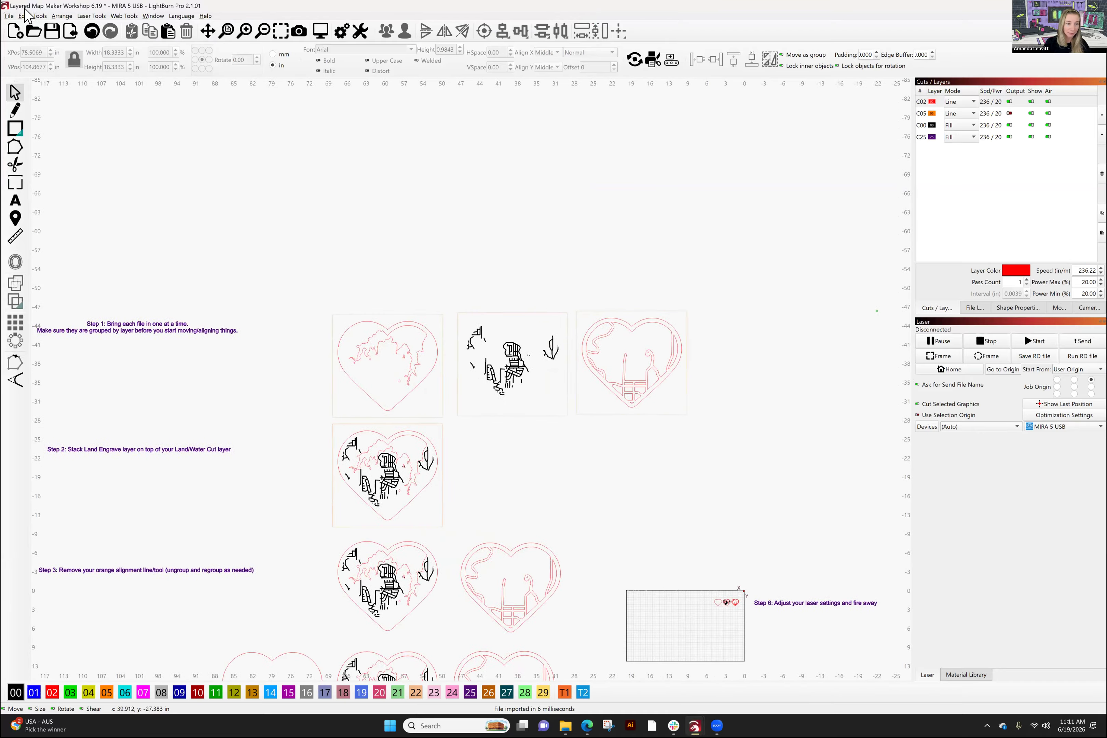
left_click(8, 16)
left_click(48, 75)
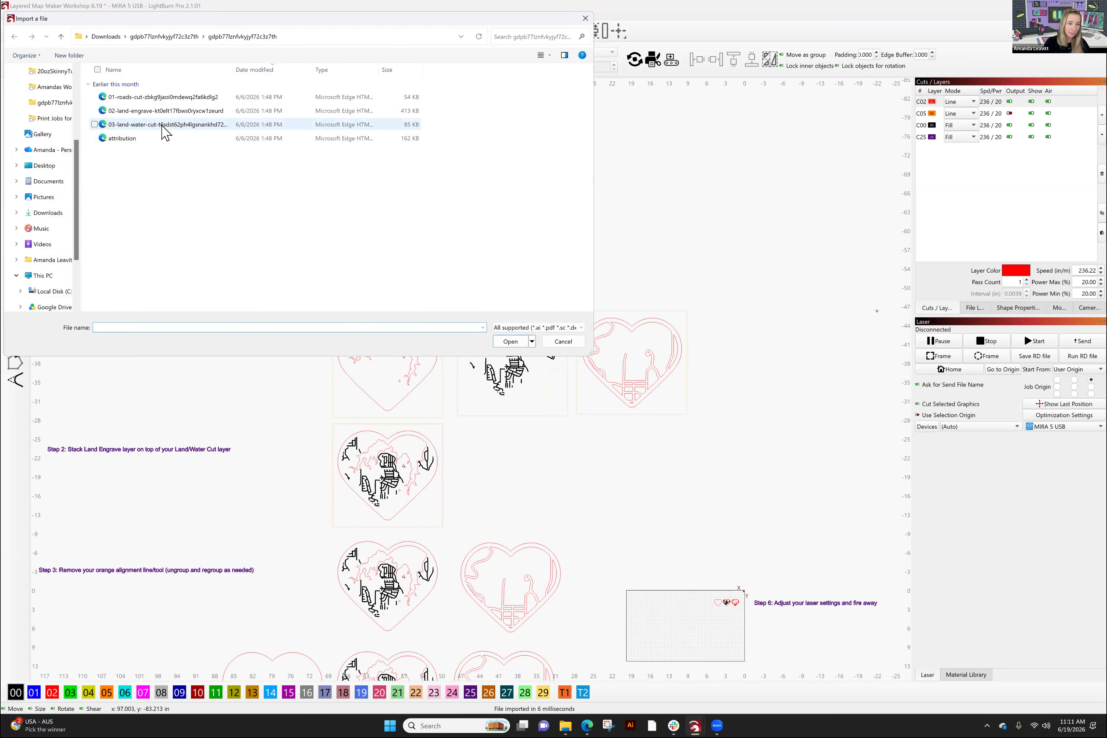
left_click(168, 101)
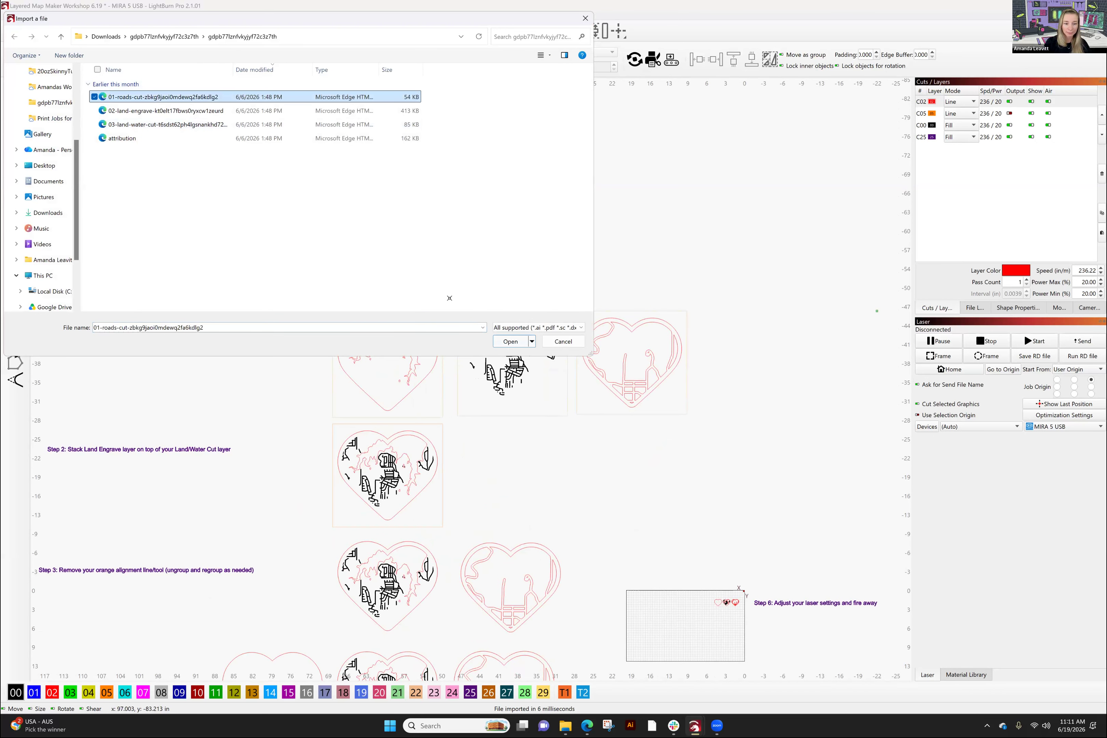
key("Return")
left_click_drag(452, 354, 195, 154)
left_click_drag(441, 345, 588, 515)
scroll(367, 333, "up", 4)
left_click_drag(495, 490, 143, 151)
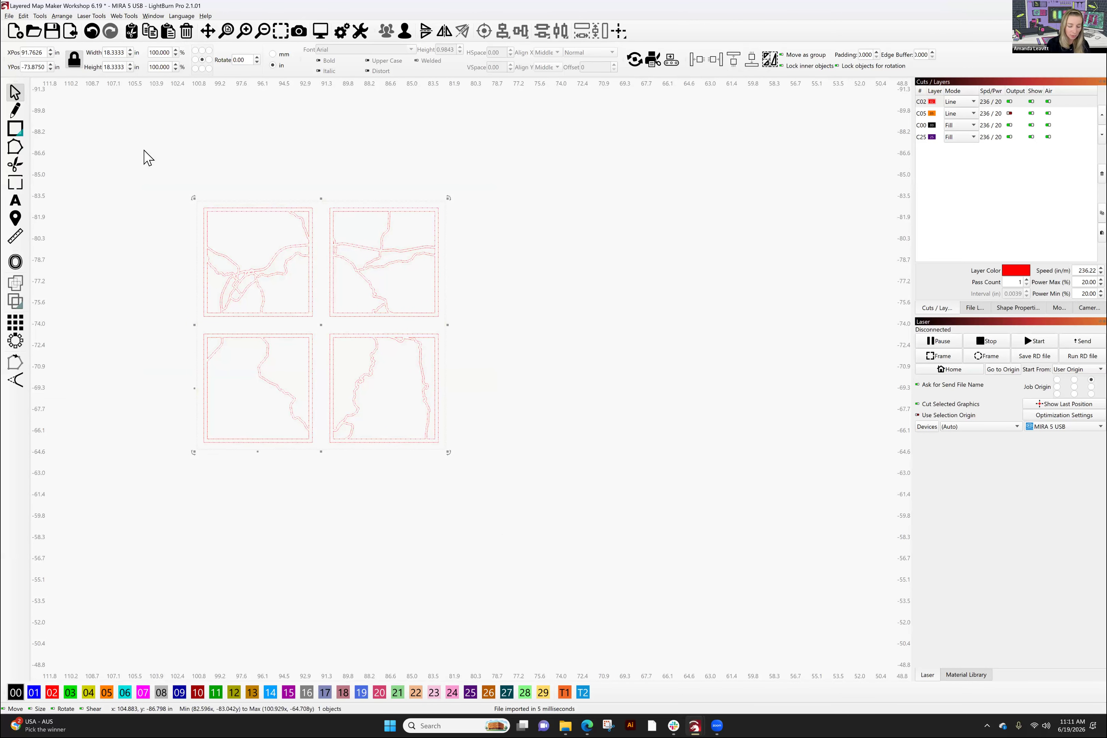
left_click(619, 288)
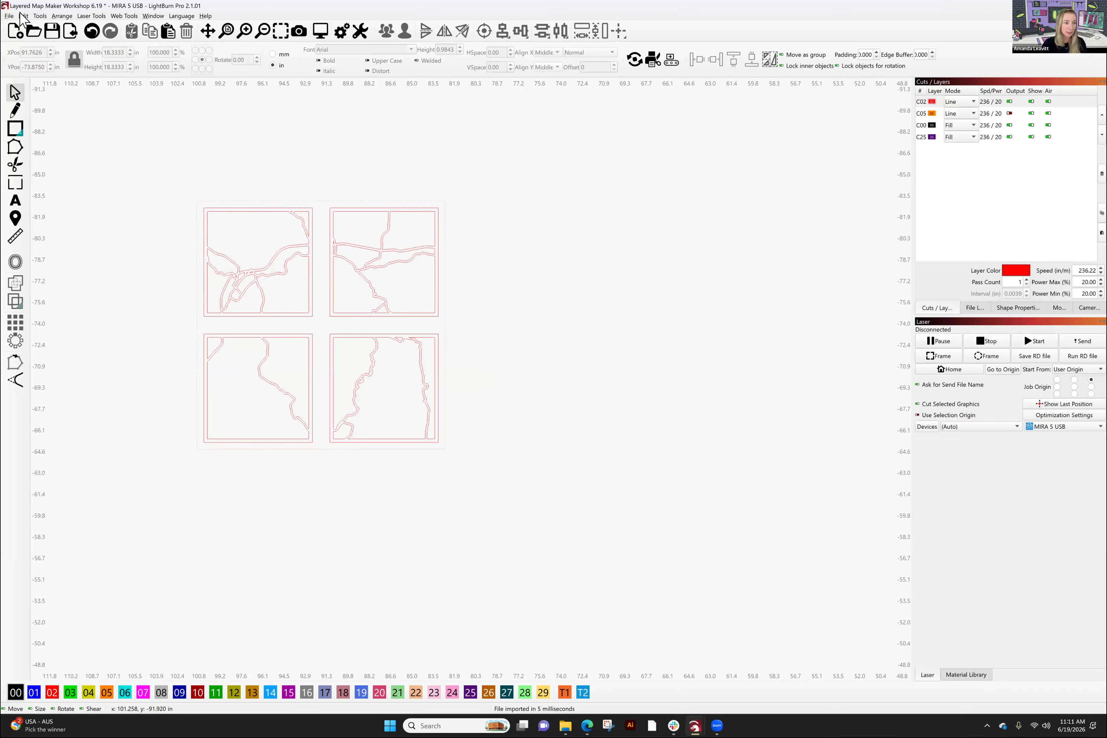
- Import 02-land-engrave and place it to the right of the roads group
left_click(9, 16)
left_click(17, 75)
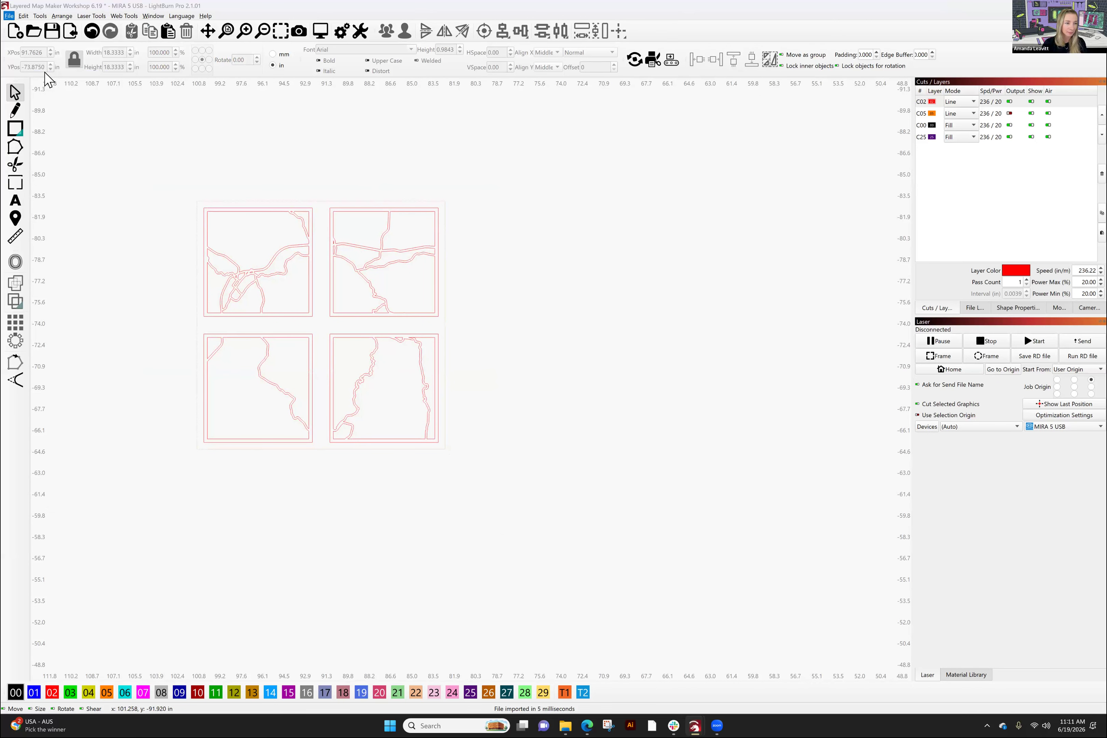
left_click(173, 112)
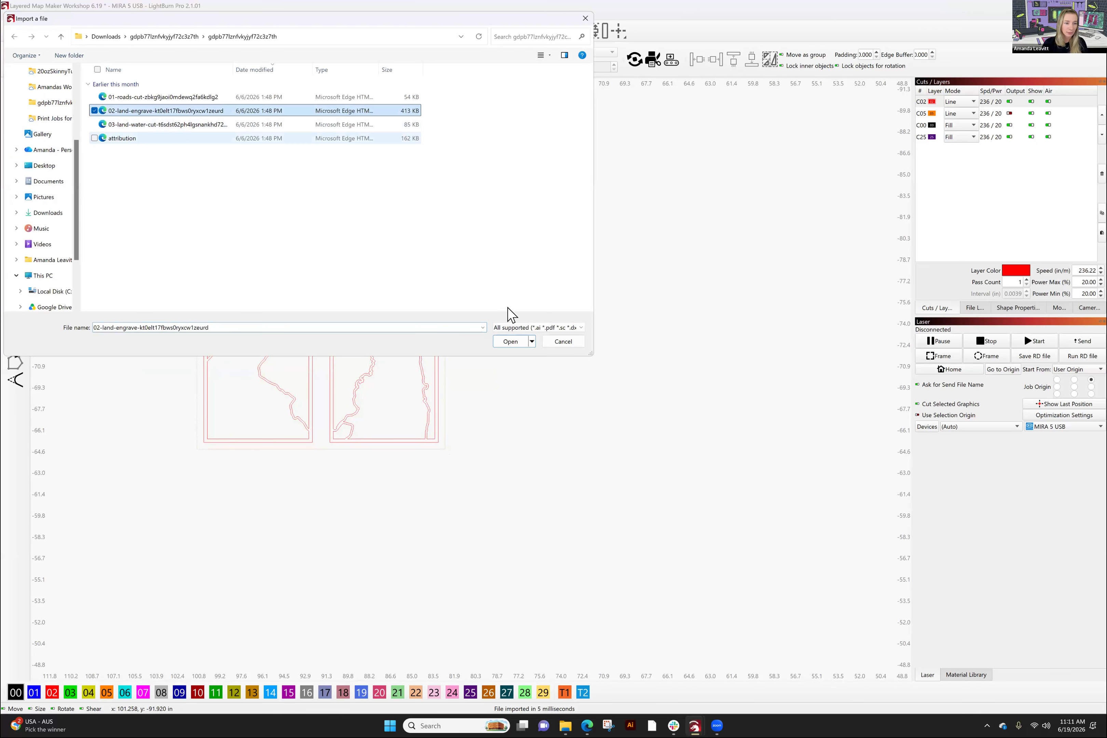
left_click(510, 341)
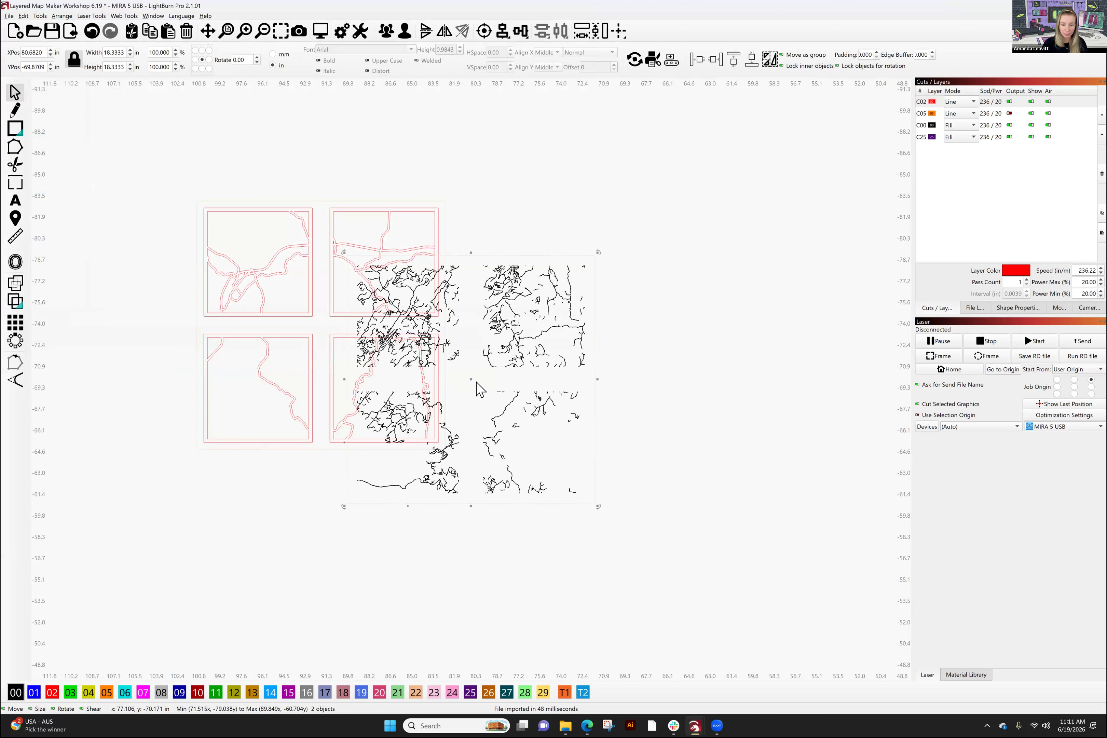
left_click_drag(470, 380, 588, 322)
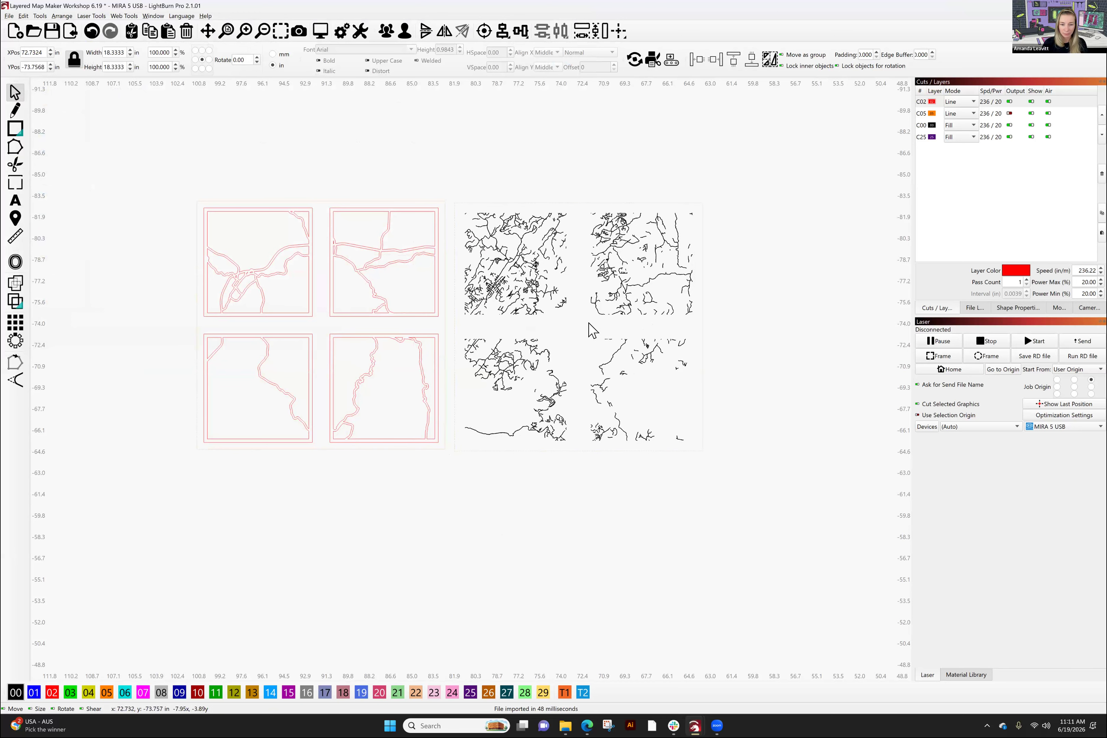
left_click_drag(784, 512, 458, 180)
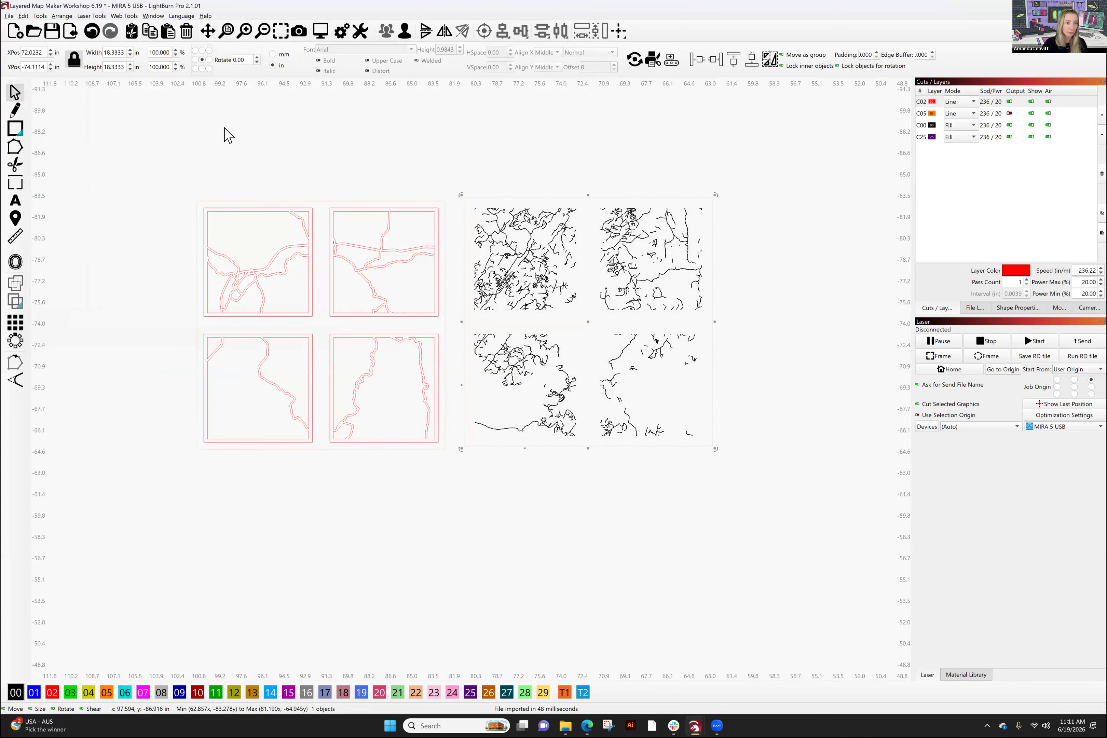
key("Escape")
- Import 03-land-water-cut and position it on the right beside the land-engrave map
left_click(9, 16)
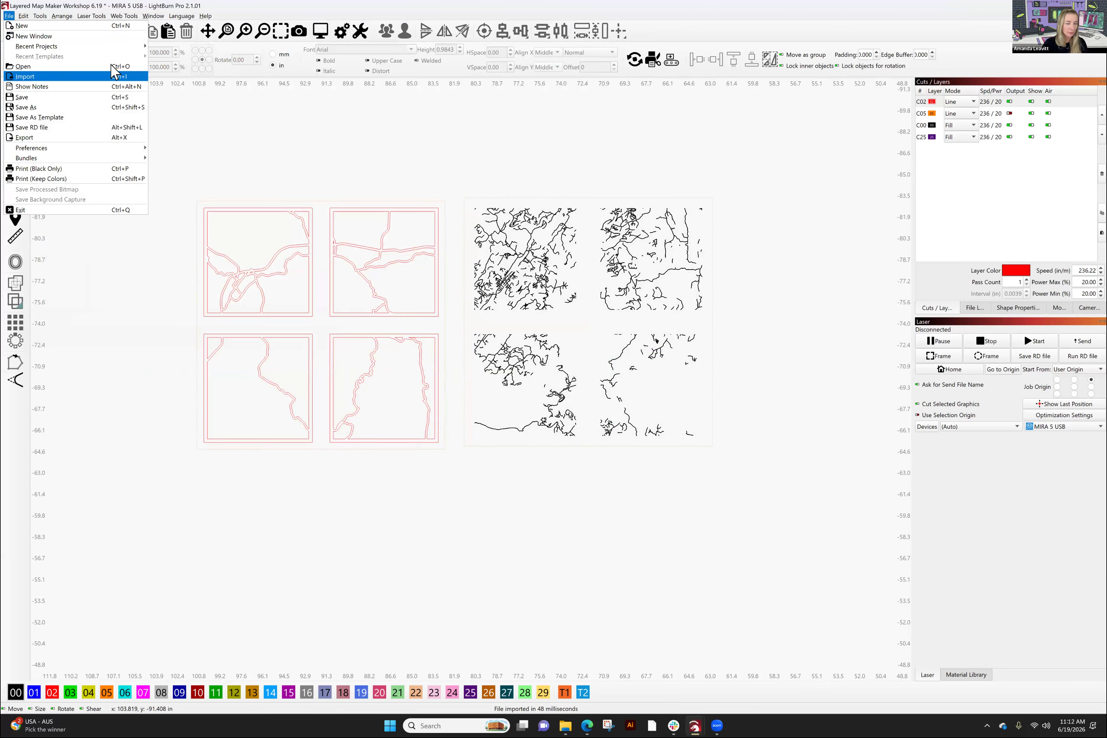
left_click(110, 76)
left_click(170, 126)
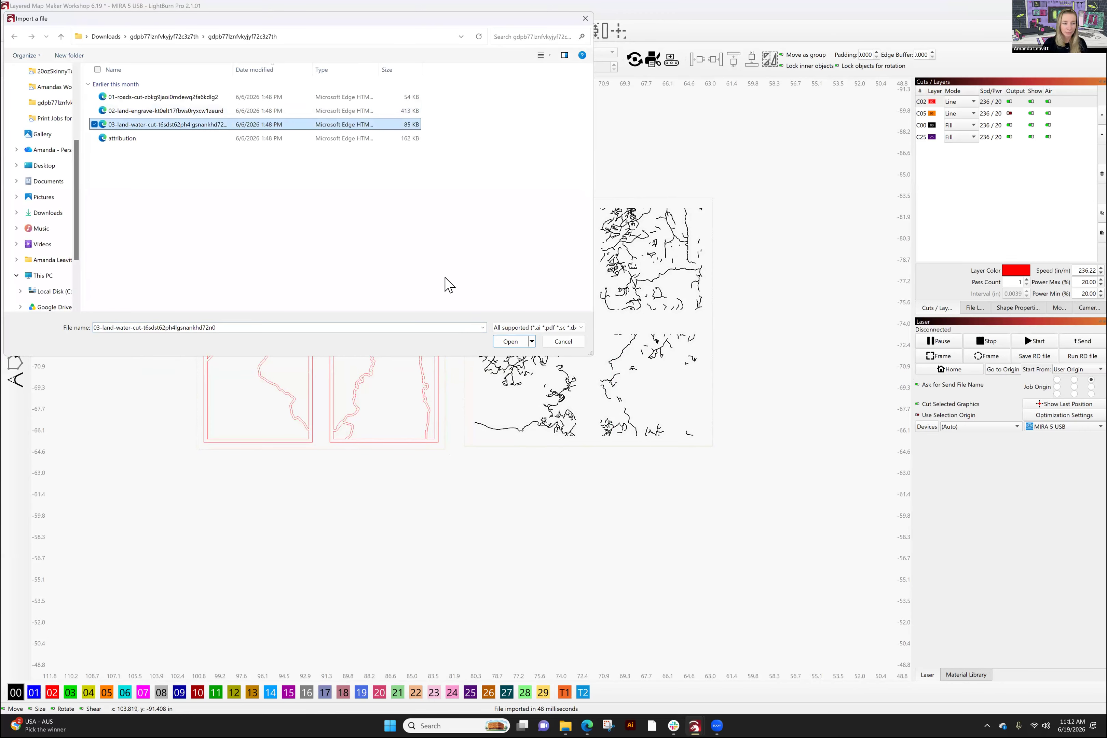
left_click(507, 343)
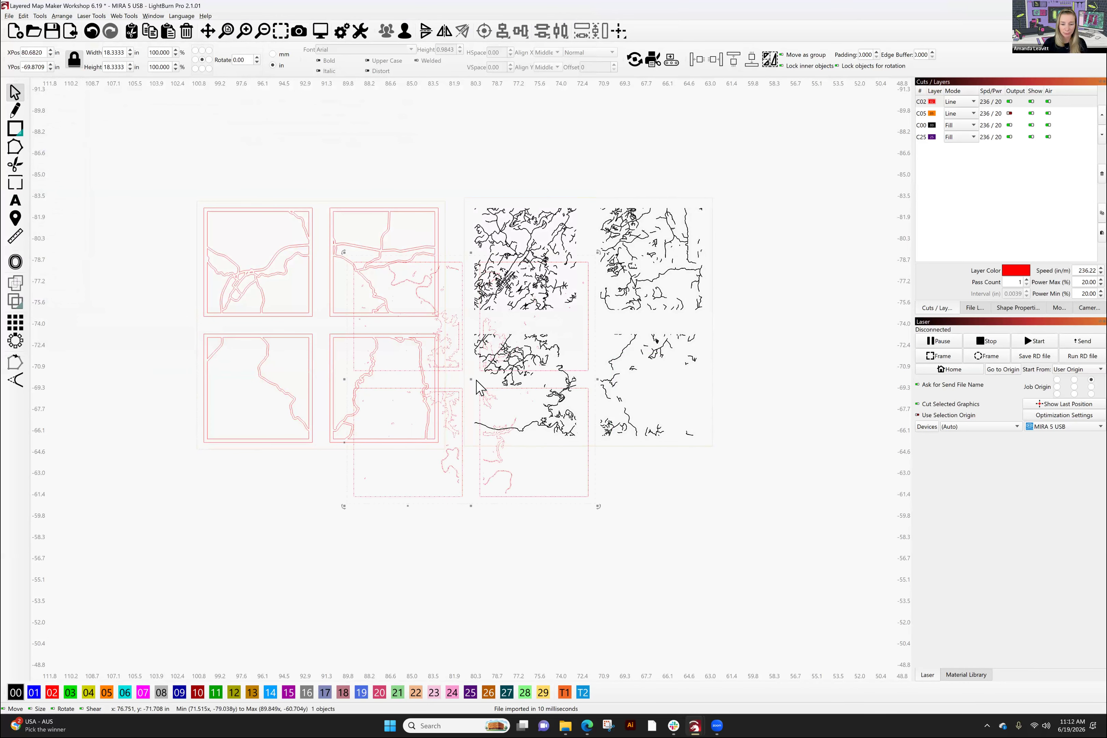
left_click_drag(470, 380, 859, 323)
left_click_drag(852, 472, 643, 524)
left_click_drag(775, 567, 472, 232)
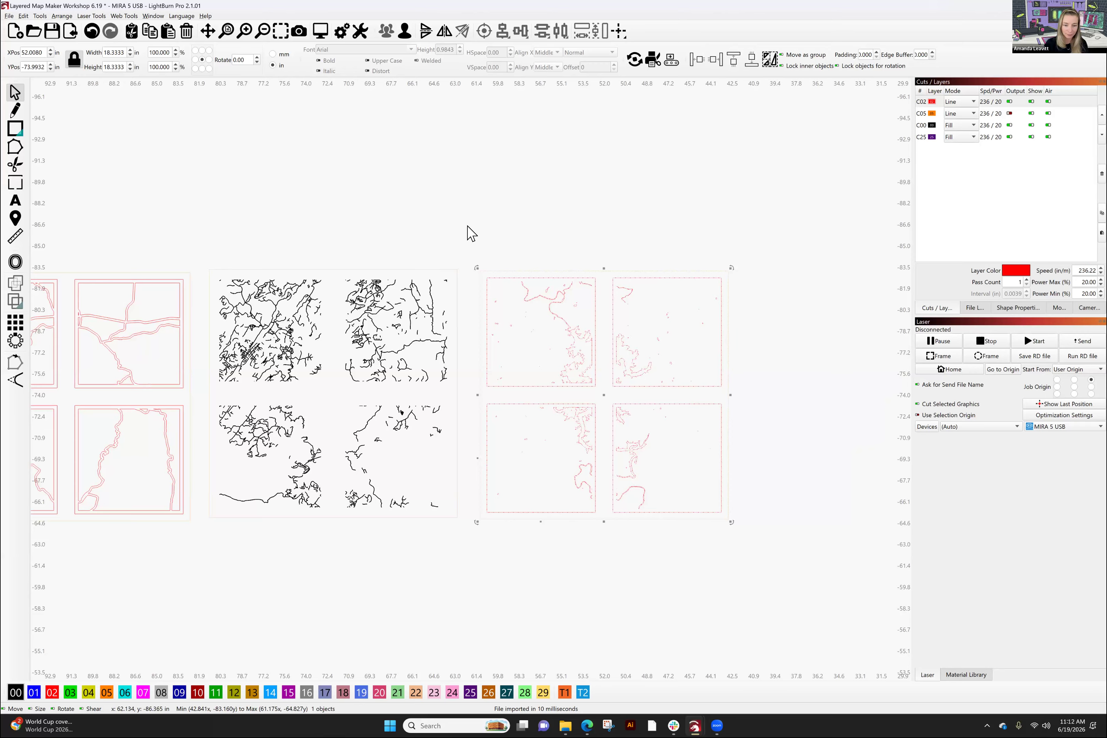
left_click(389, 593)
- Marquee-select the roads, land-engrave and land-water map groups and delete them
left_click_drag(389, 594, 566, 528)
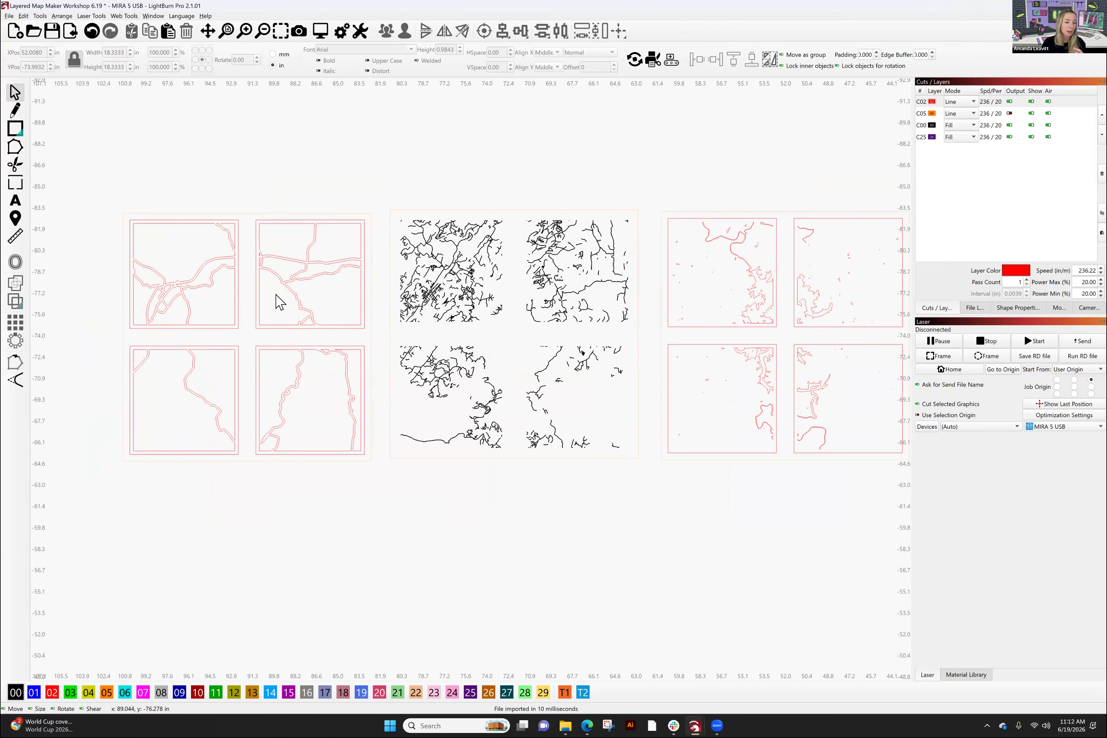
left_click_drag(112, 162, 773, 543)
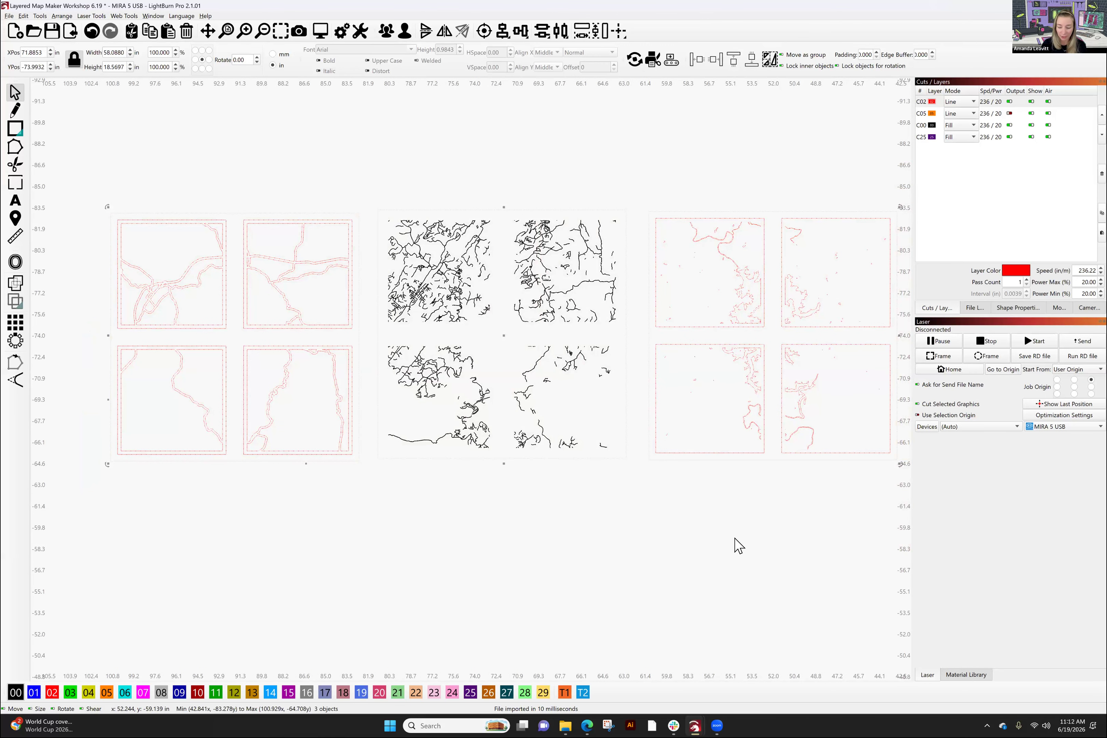
key("Delete")
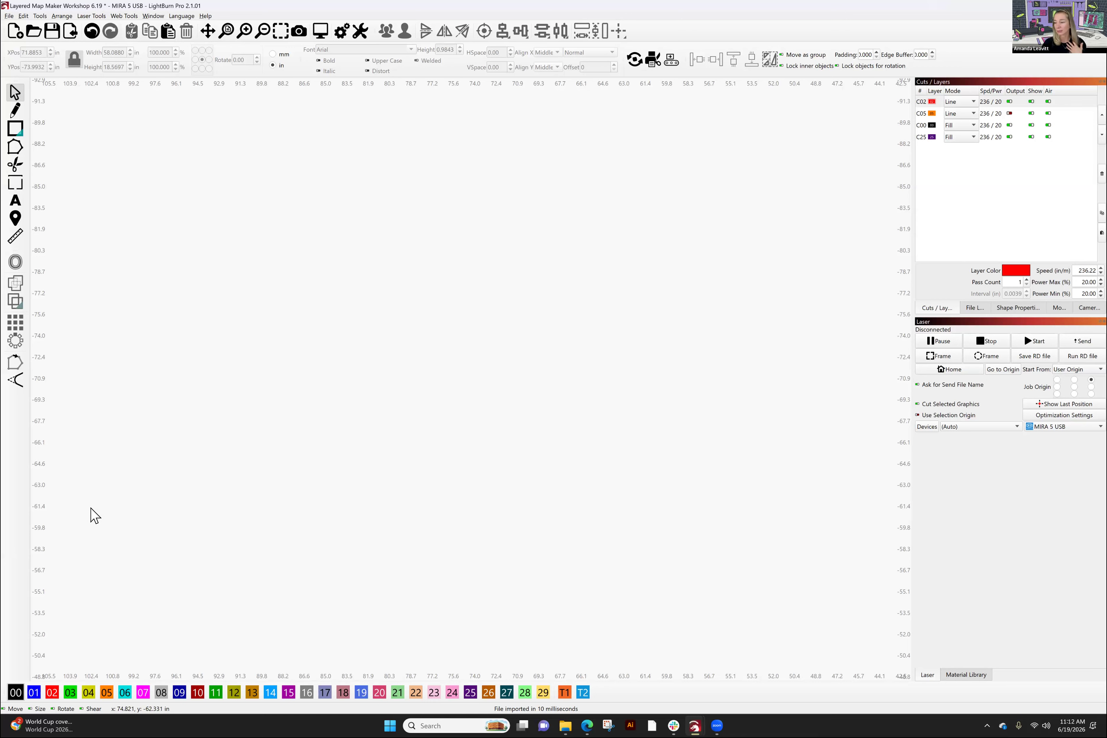
- Zoom and pan across the heart layouts until the Step 1 and Step 2 map hearts fill the view
scroll(442, 351, "down", 1)
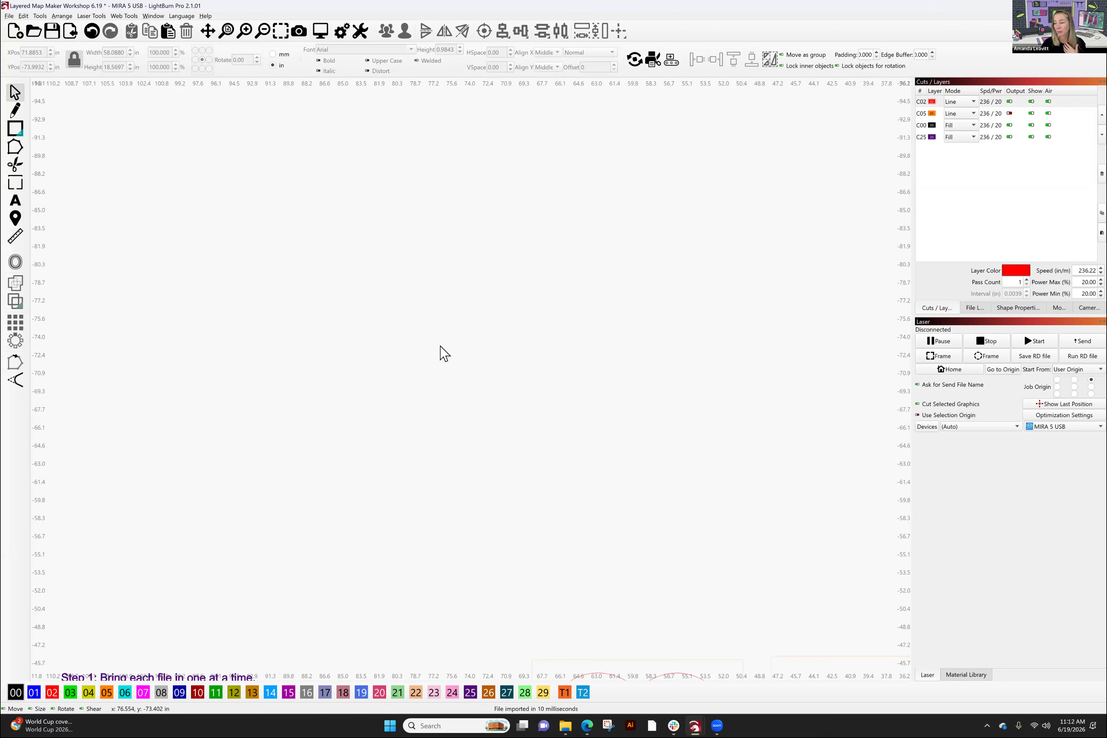
scroll(443, 360, "down", 3)
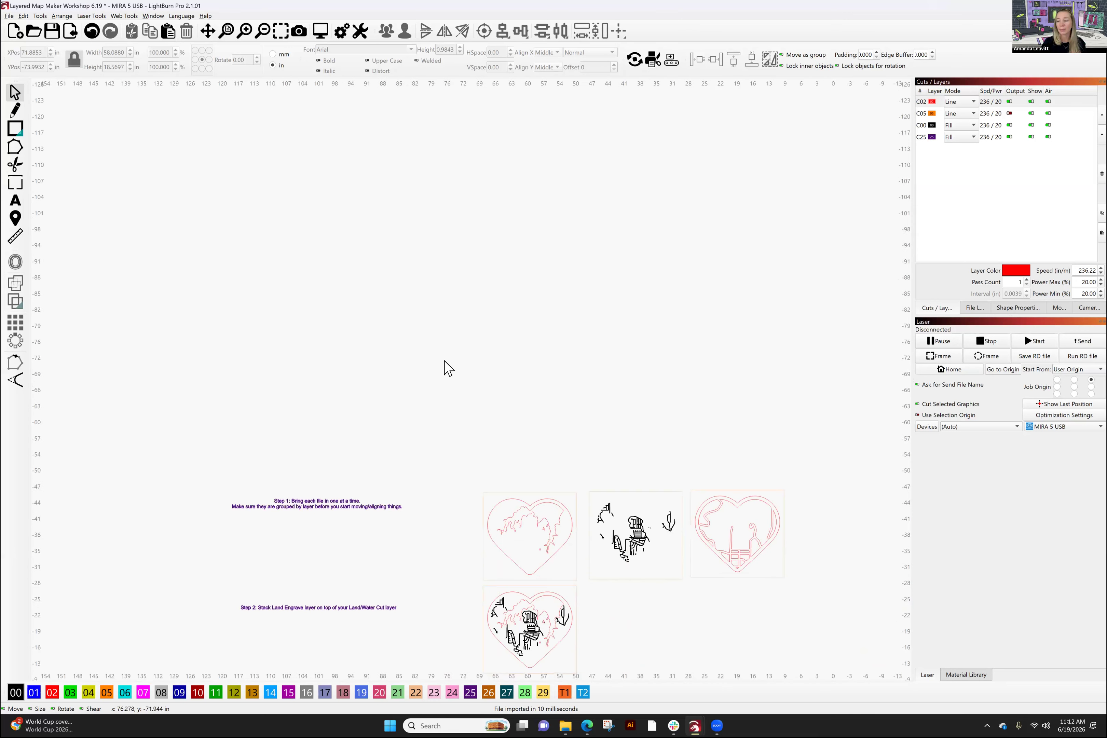
scroll(457, 352, "down", 4)
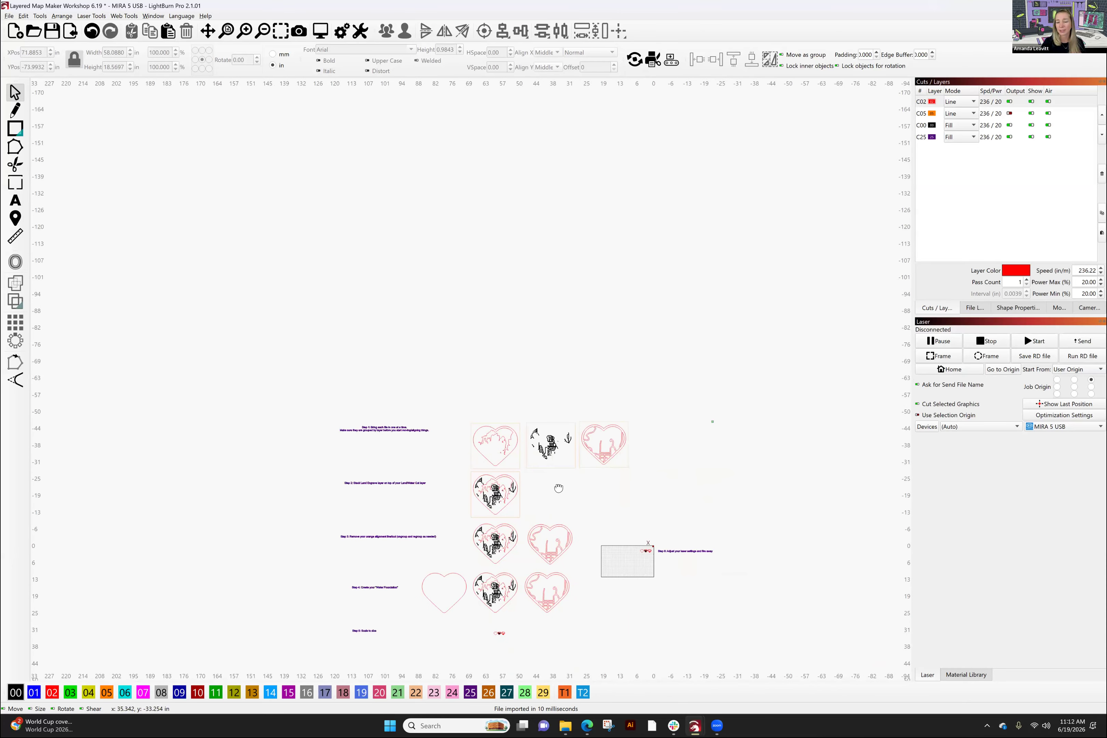
scroll(558, 488, "up", 5)
left_click_drag(549, 312, 532, 338)
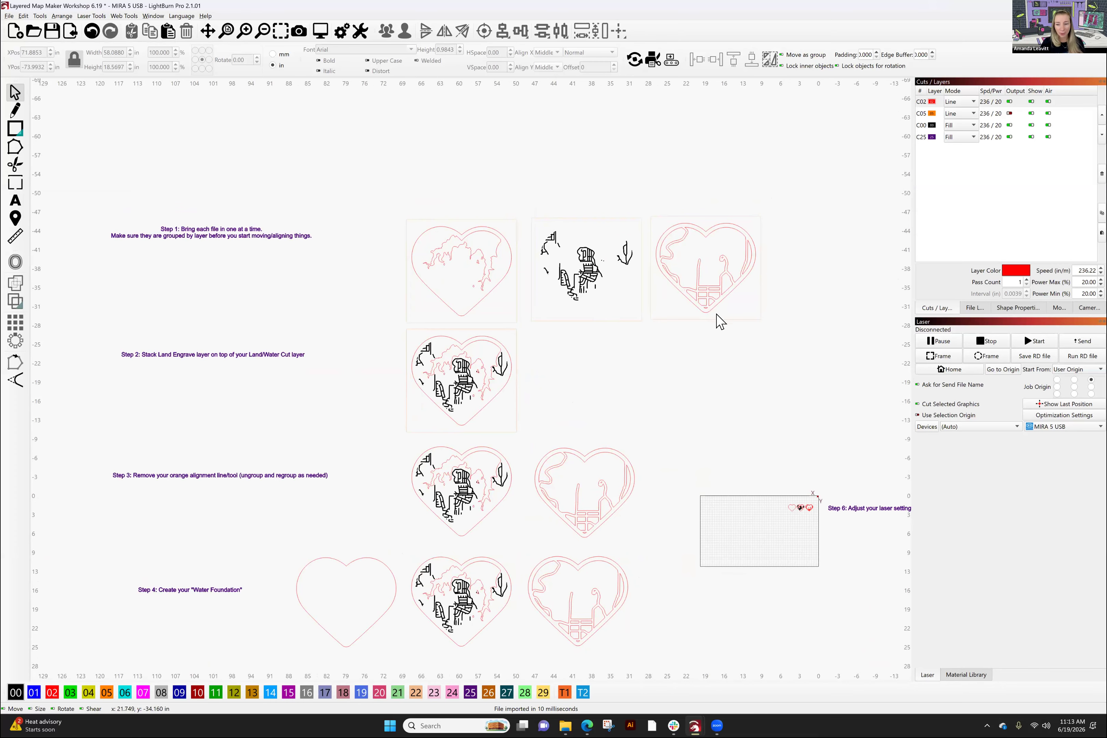
scroll(605, 292, "up", 3)
left_click_drag(595, 391, 526, 493)
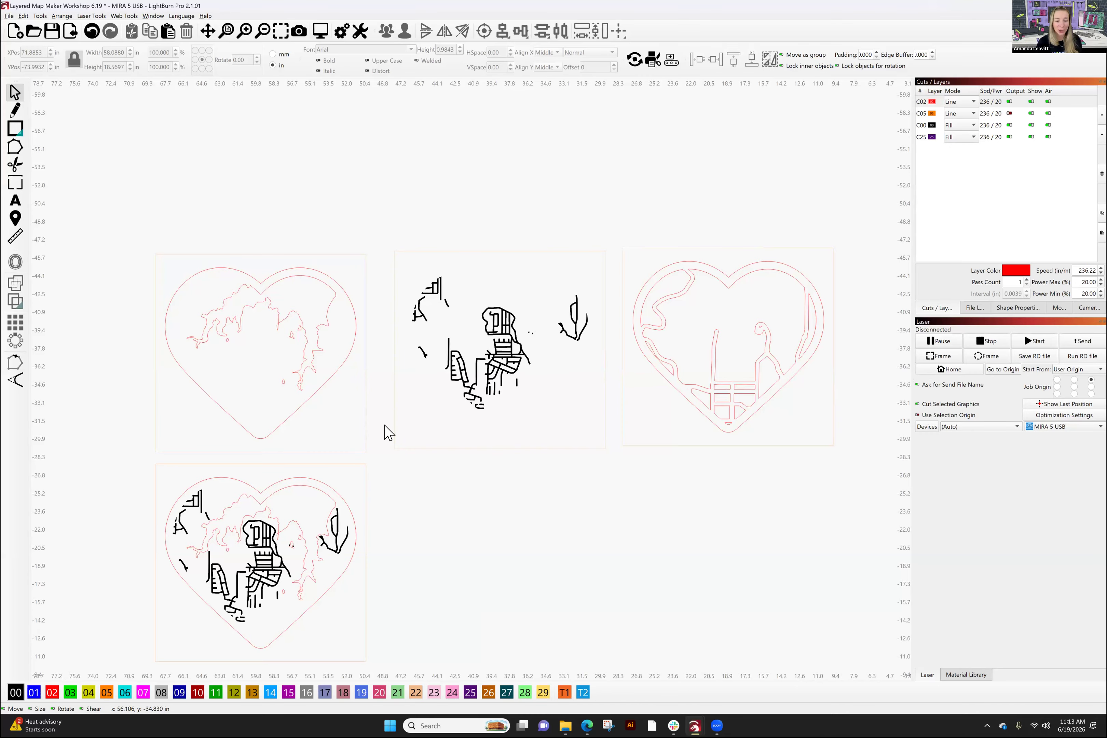
scroll(434, 597, "up", 5)
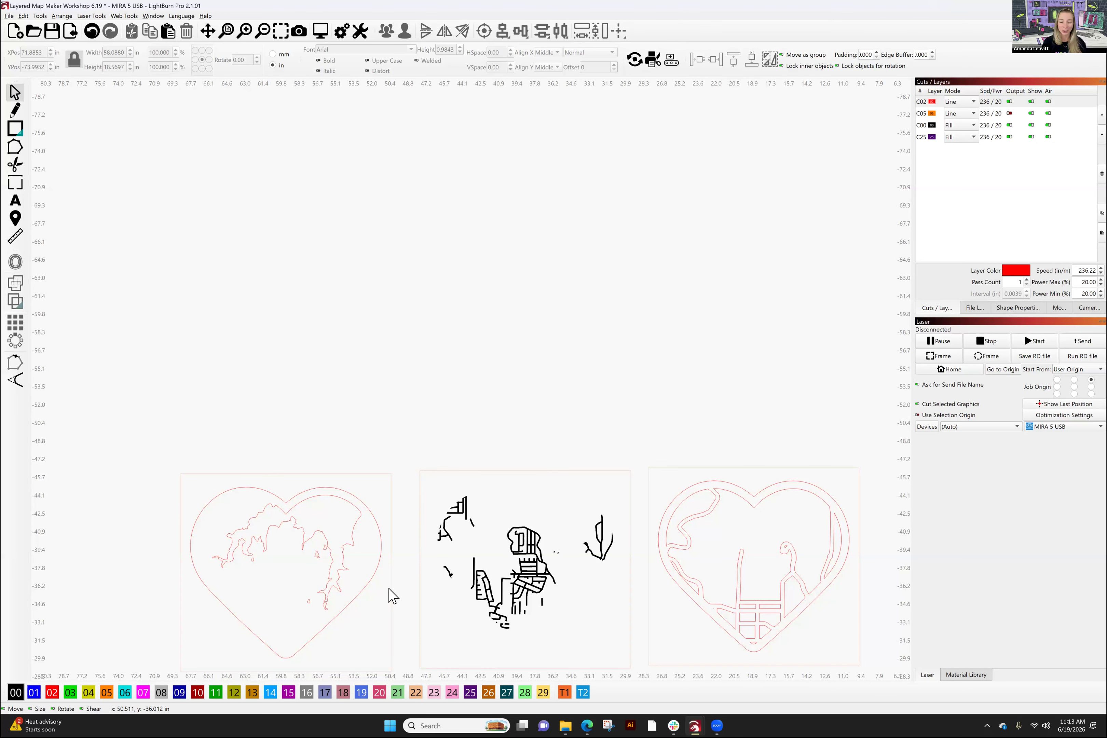
left_click_drag(543, 588, 564, 272)
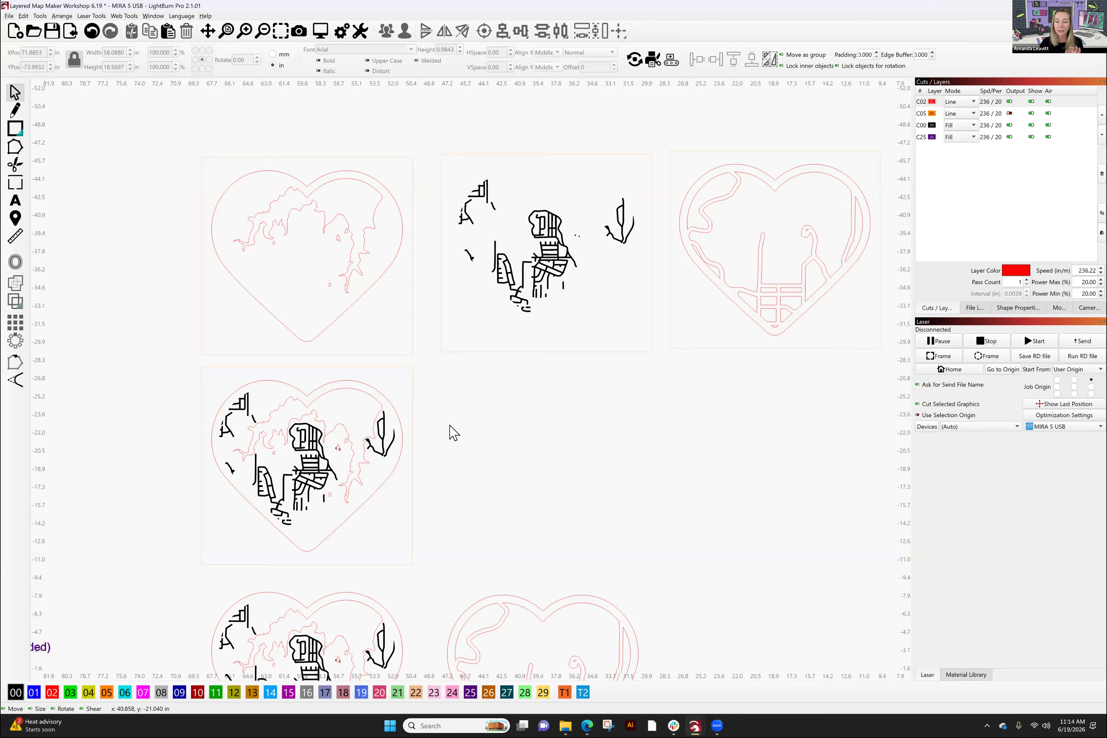
- Drag the road engrave group onto the land/water heart so the two stack
left_click_drag(660, 360, 424, 129)
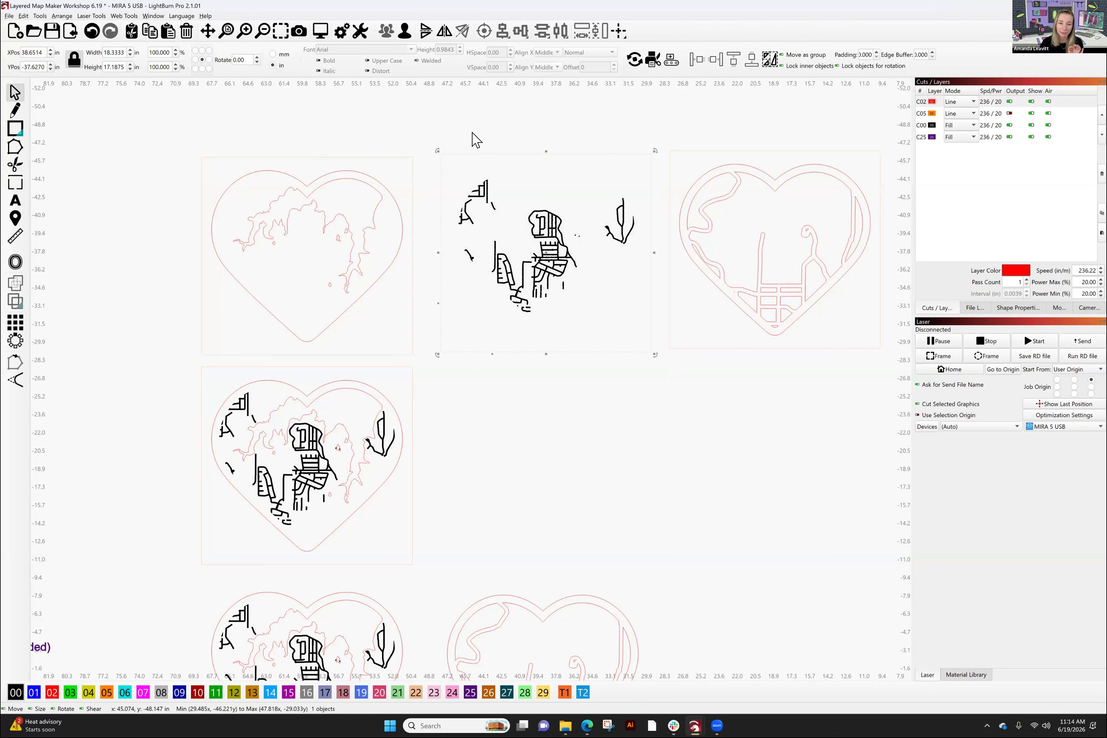
left_click(446, 159)
left_click_drag(438, 159, 201, 157)
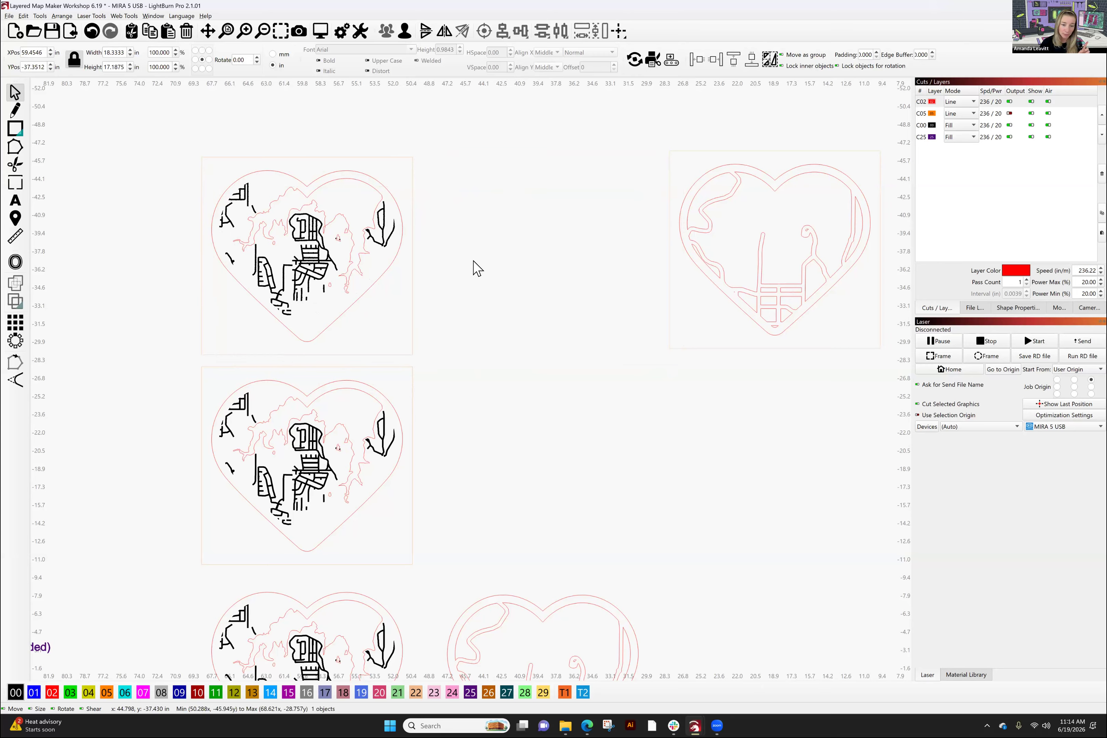
left_click(474, 266)
- Ungroup the stacked heart and delete its orange alignment frame
left_click_drag(186, 150, 168, 132)
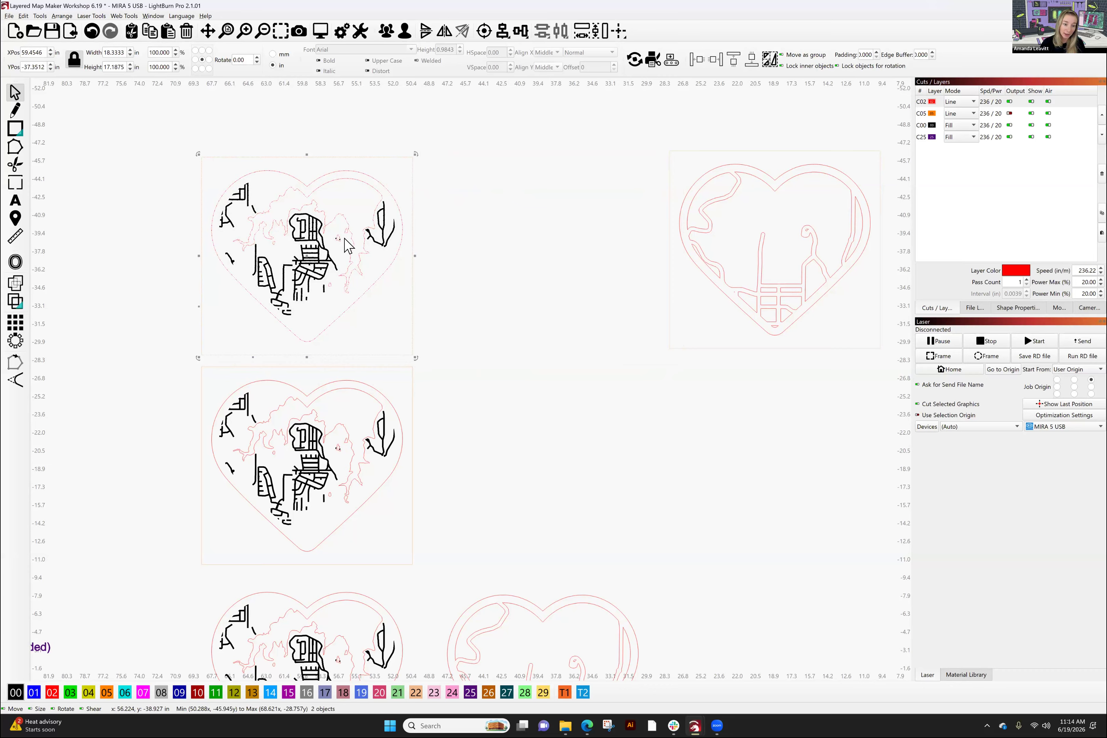
left_click(404, 36)
left_click(421, 307)
left_click_drag(418, 311, 404, 289)
key("Delete")
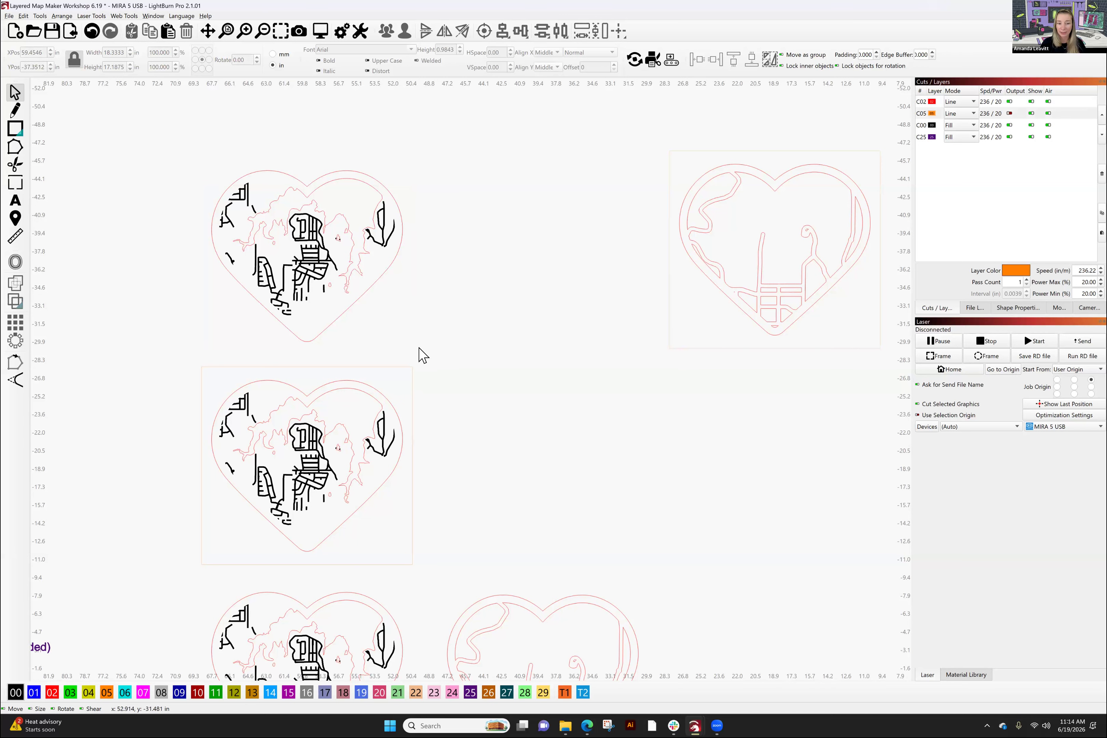
left_click_drag(505, 417, 540, 202)
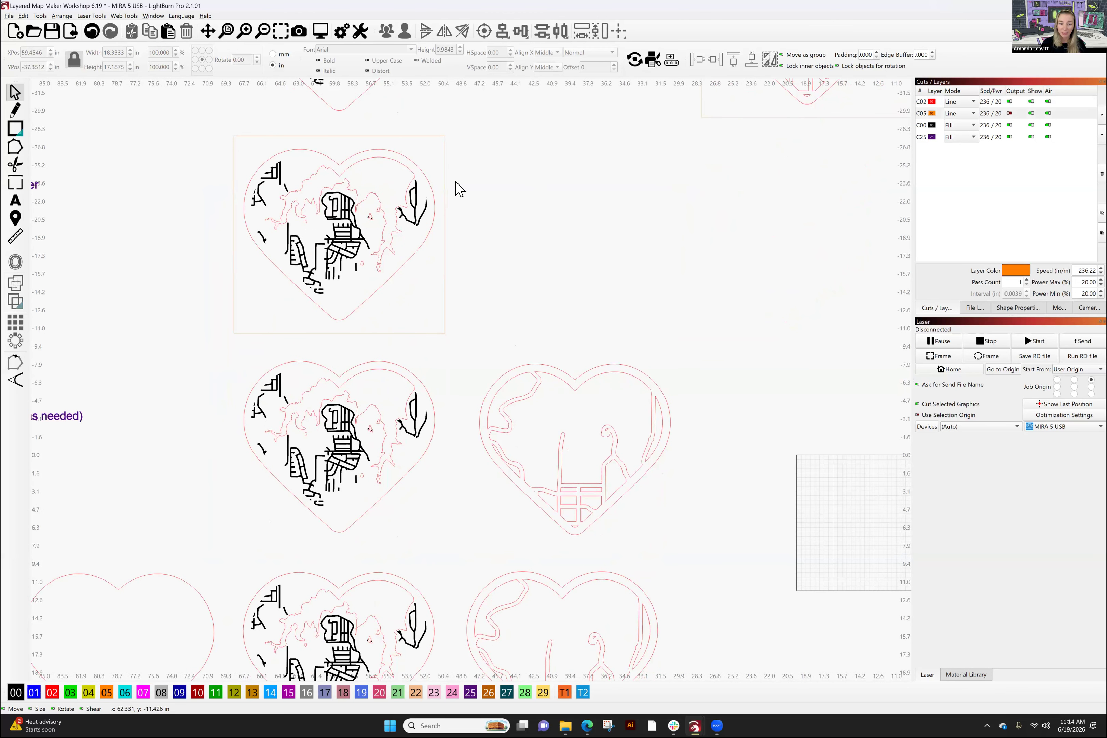
left_click_drag(479, 317, 544, 163)
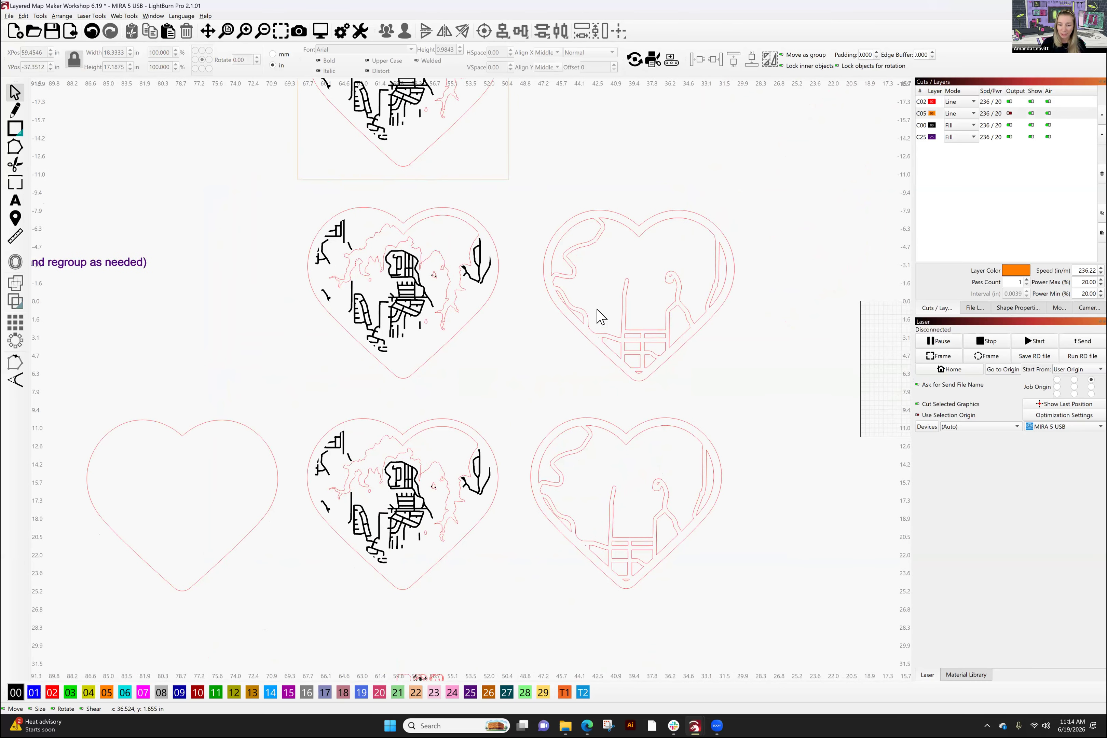
left_click_drag(503, 382, 562, 306)
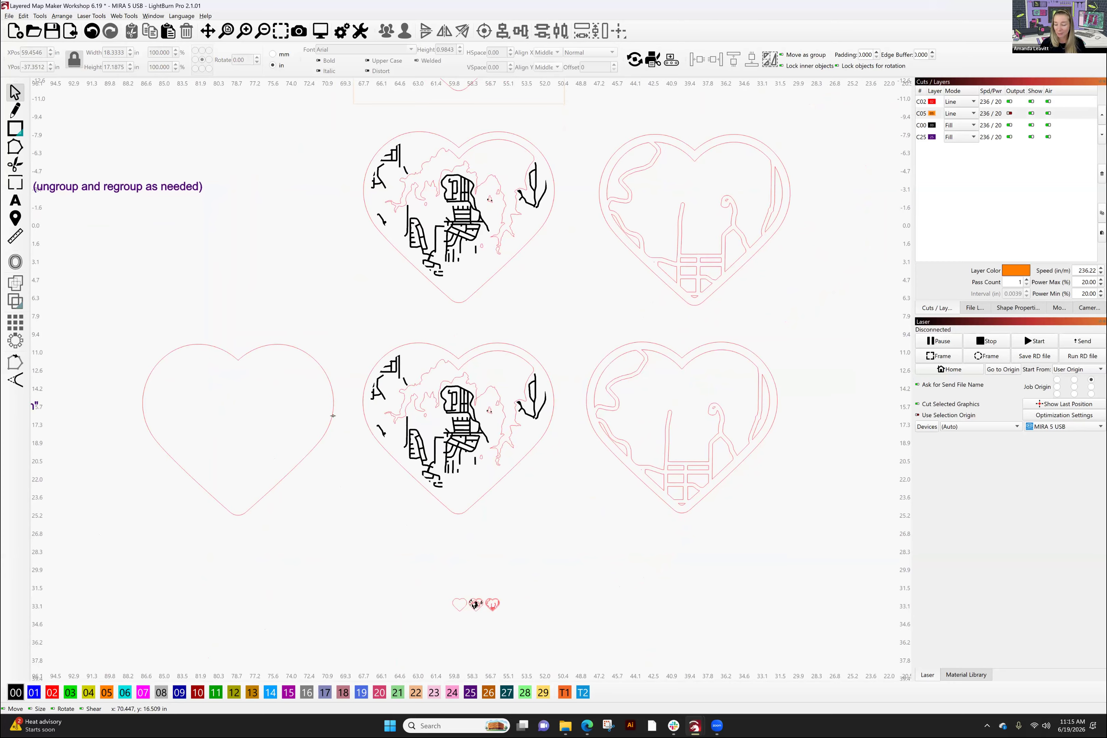
- Ungroup the middle Step 4 heart and place a copy of its outline below it
left_click(333, 416)
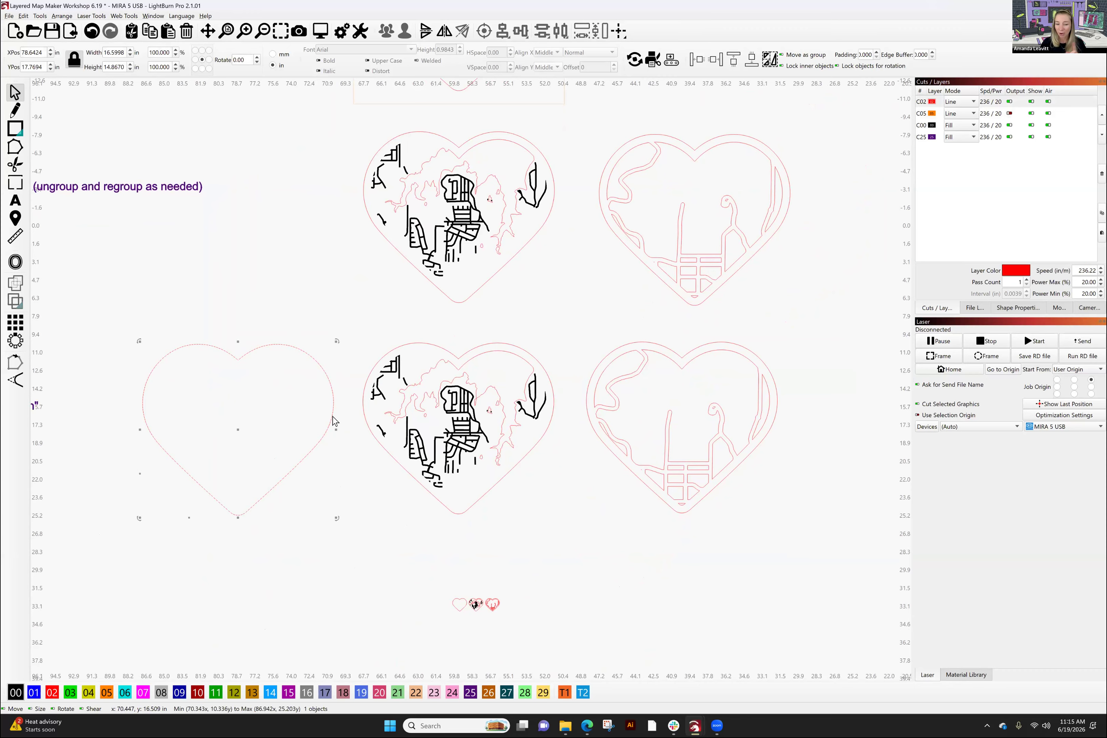
left_click(550, 420)
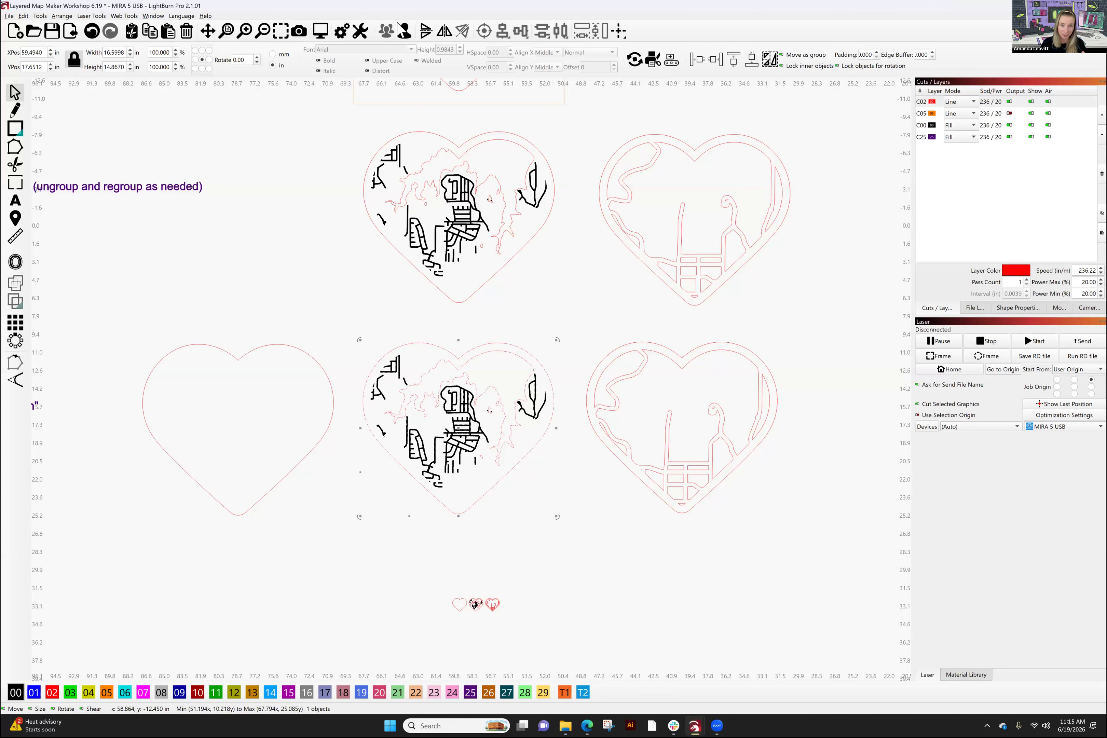
left_click(405, 31)
left_click(548, 441)
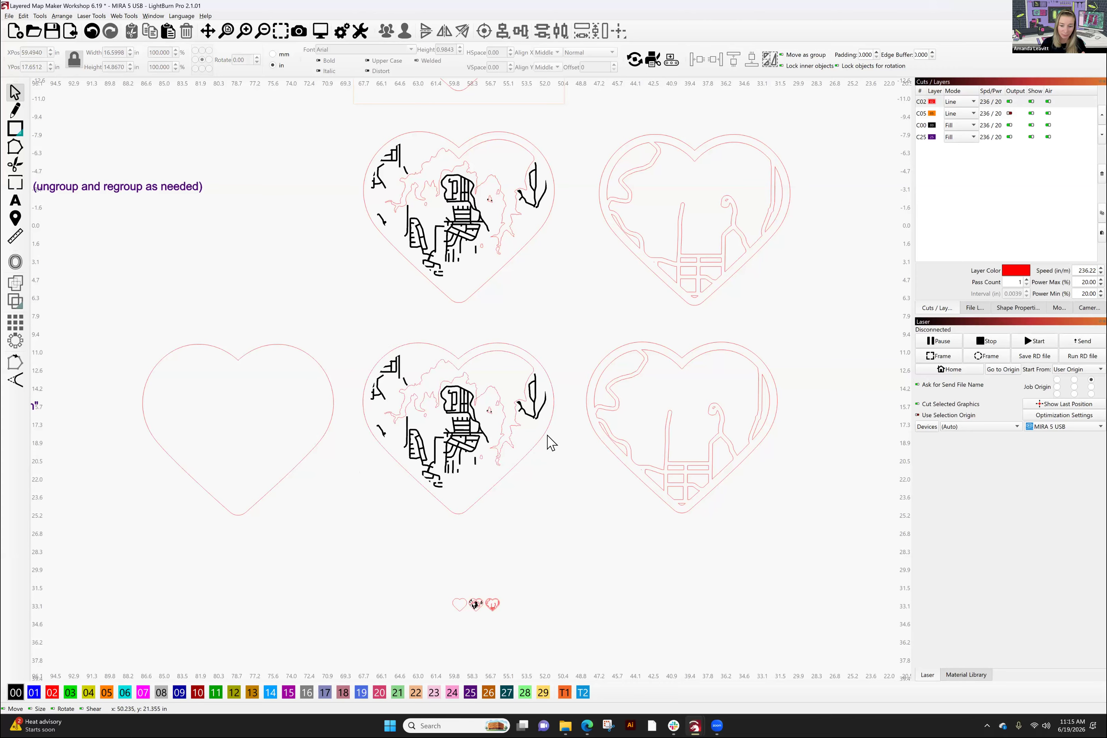
left_click(545, 433)
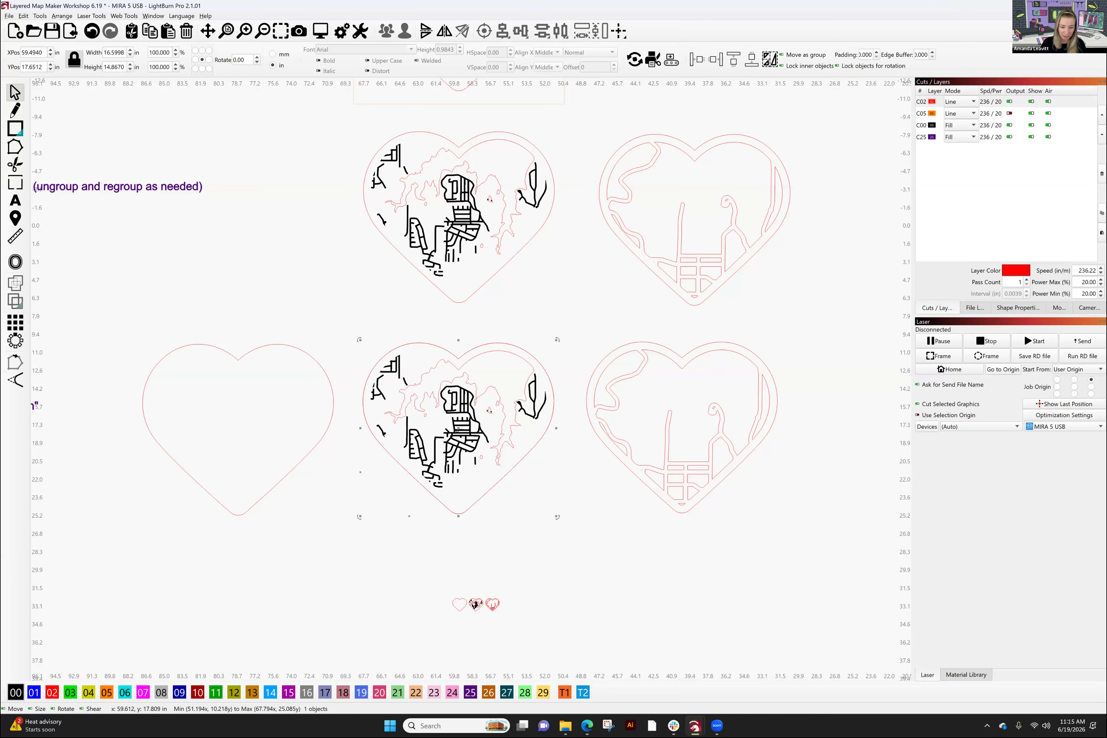
left_click_drag(458, 431, 339, 593)
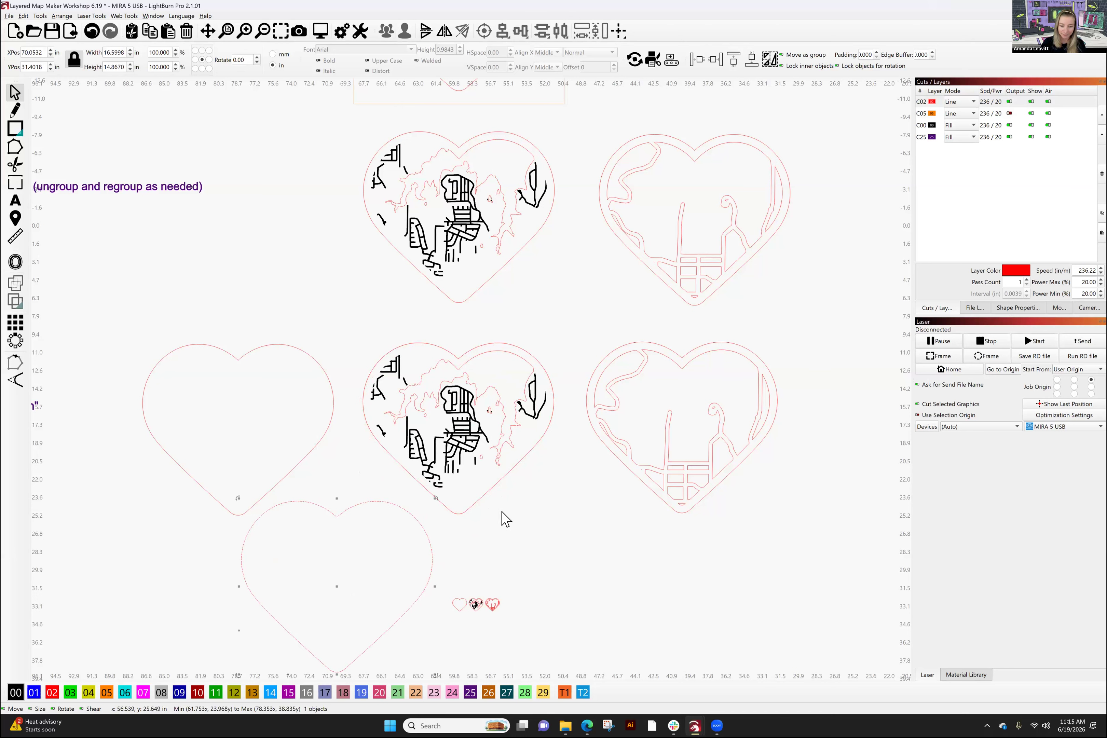
- Select the middle heart's pieces, excluding the lower outline, and group them with Ctrl+G
left_click_drag(538, 499, 358, 318)
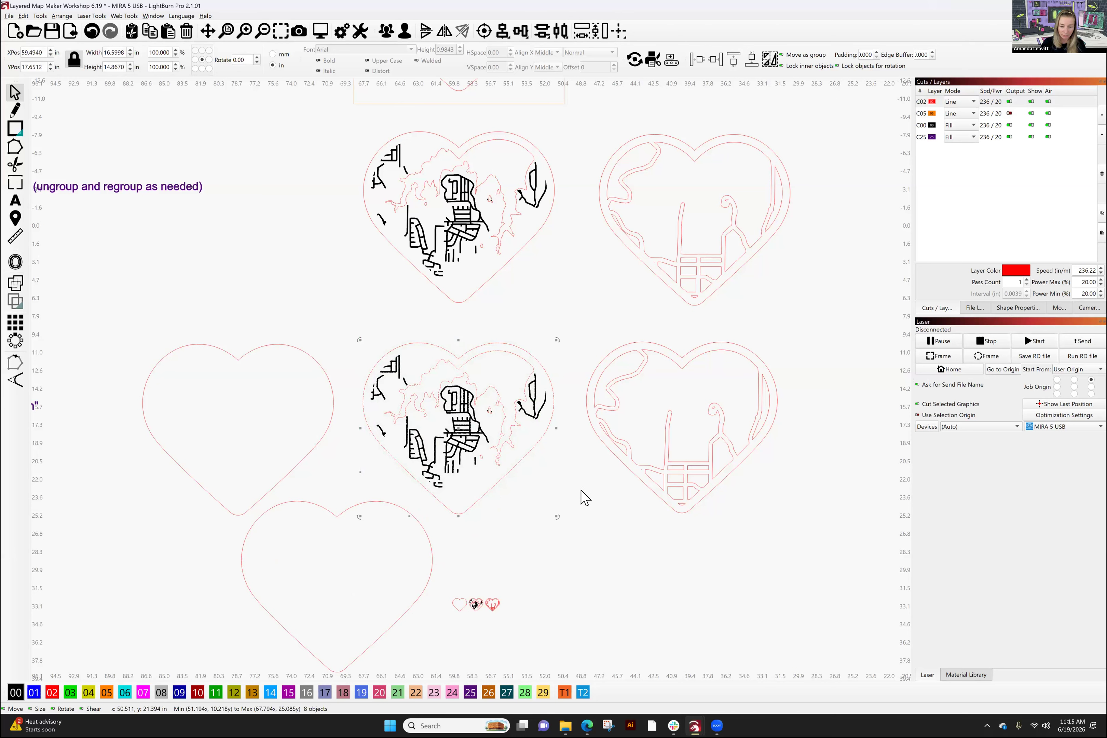
left_click_drag(558, 508, 360, 320)
left_click(432, 550, "shift")
left_click(432, 552, "shift")
key("ctrl+g")
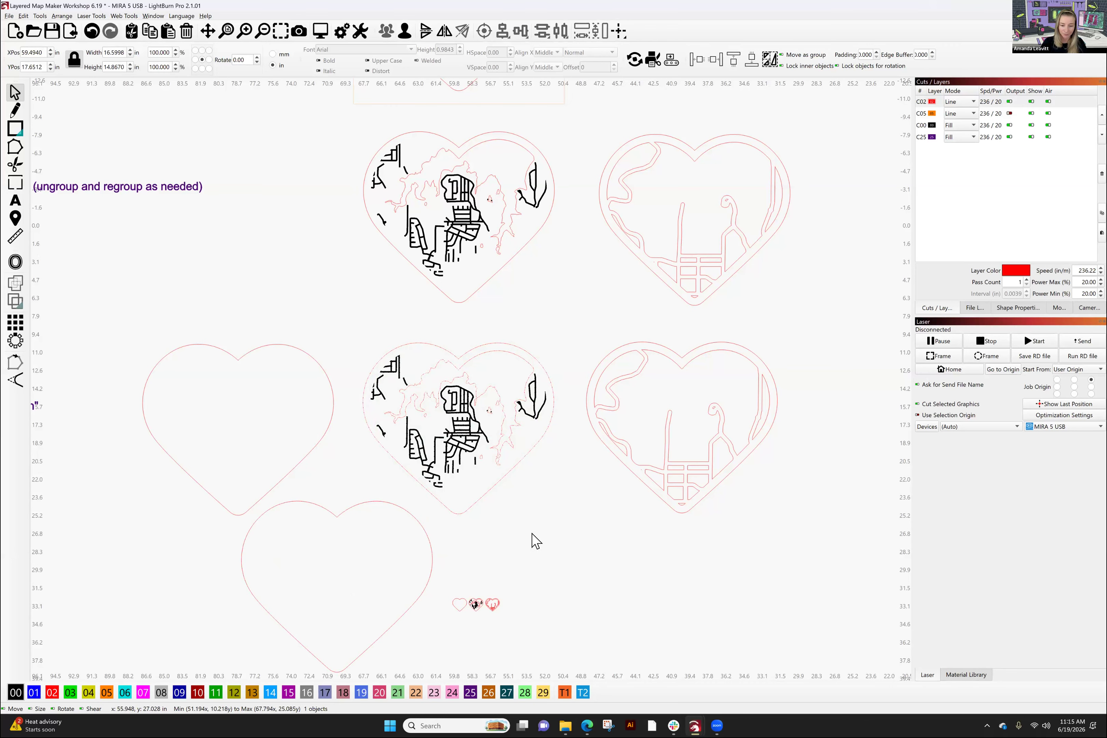
left_click(535, 541)
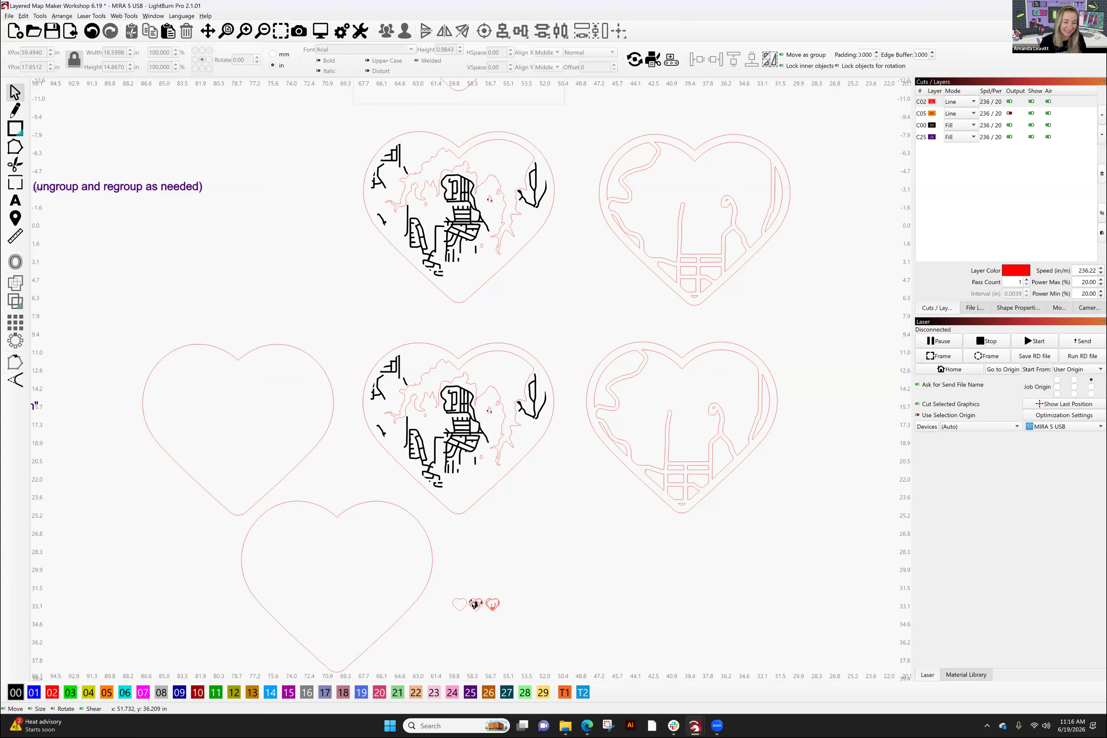
- Delete the extra lower heart outline, then select the three Step 4 hearts together
left_click(432, 563)
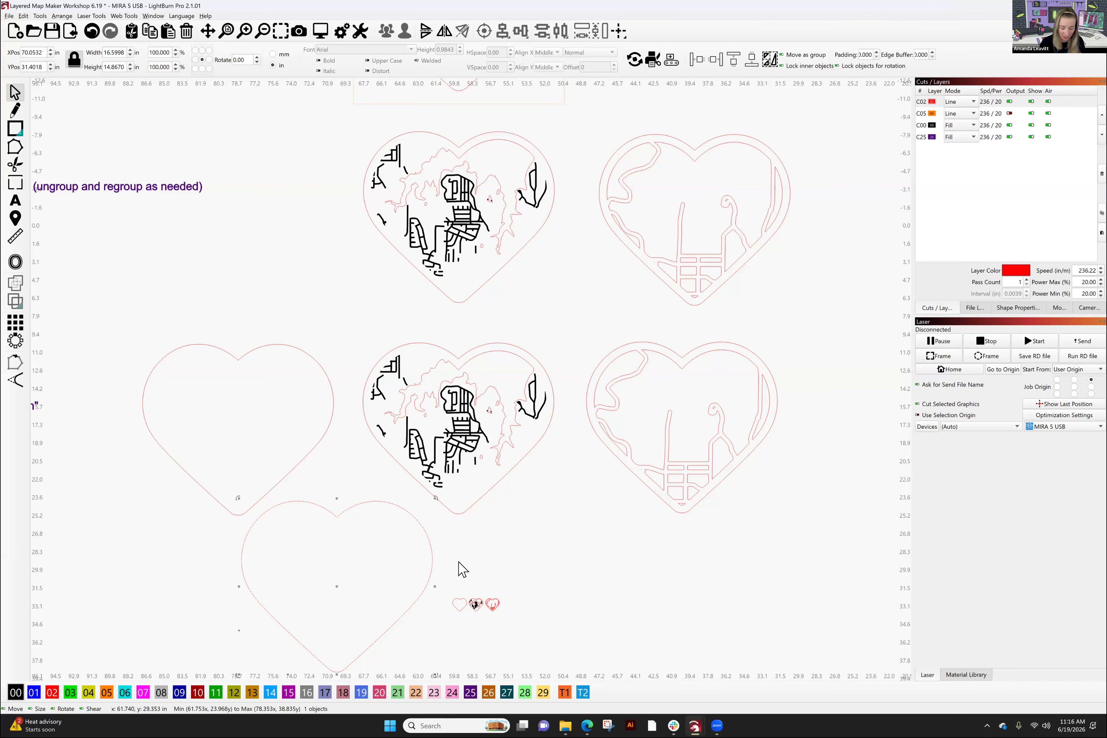
key("Delete")
left_click_drag(791, 522, 592, 331)
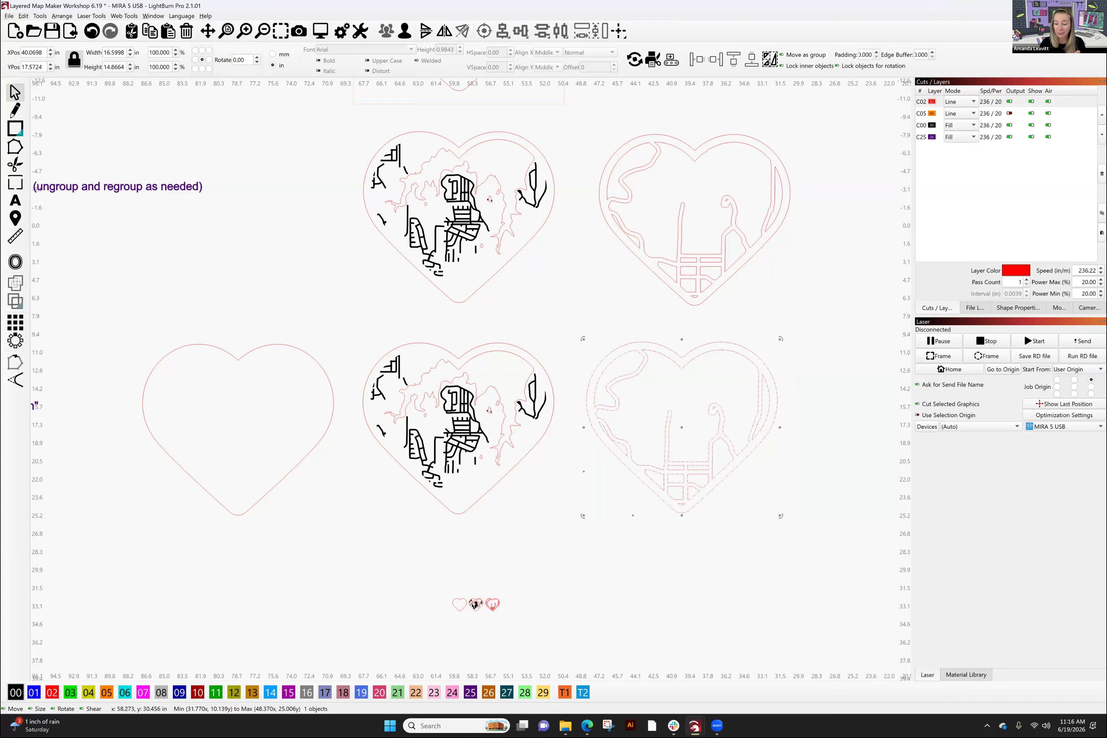
left_click_drag(424, 570, 528, 638)
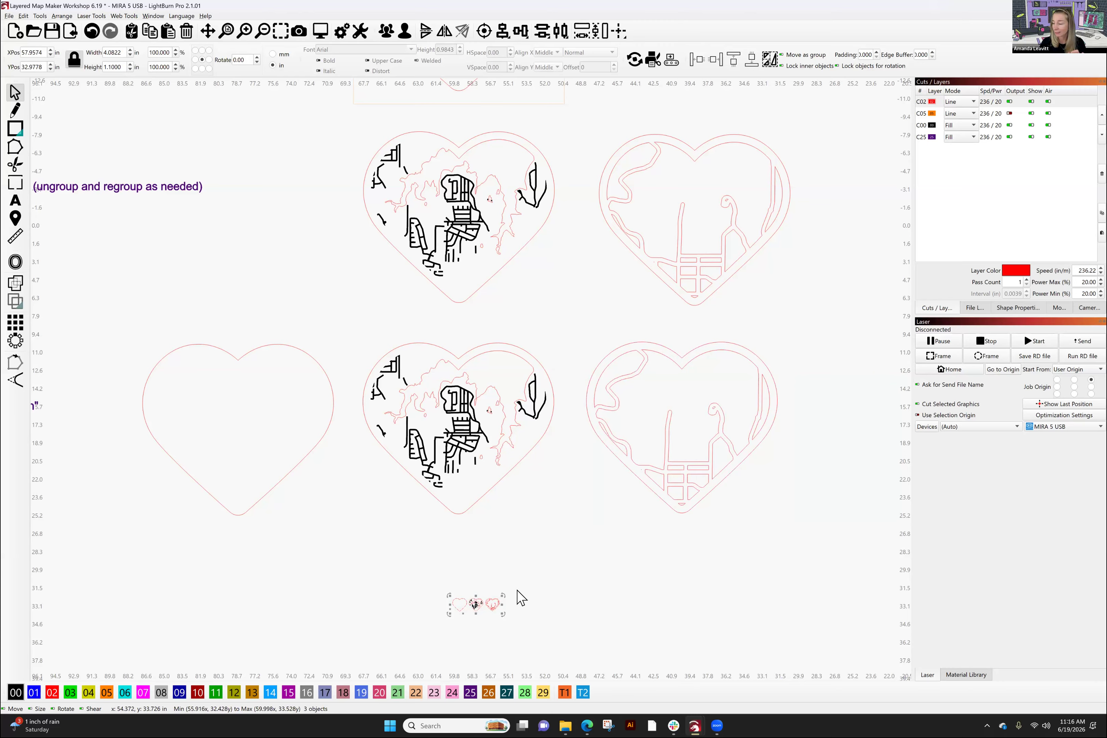
left_click(379, 546)
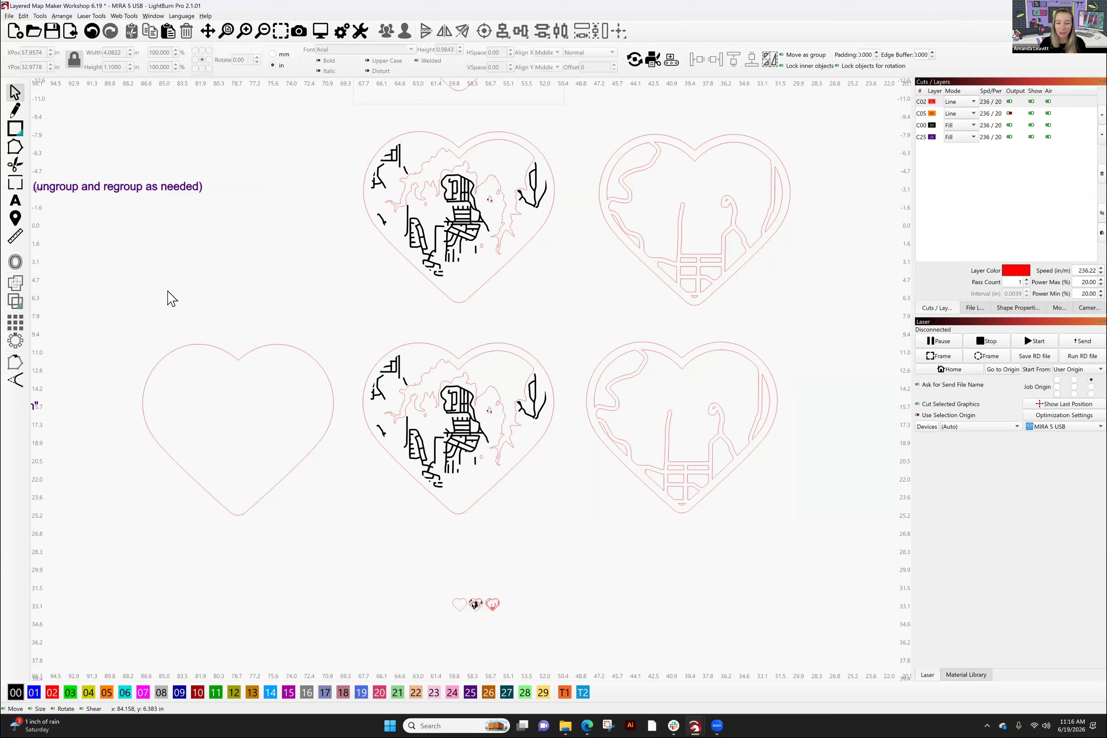
left_click_drag(794, 529, 137, 323)
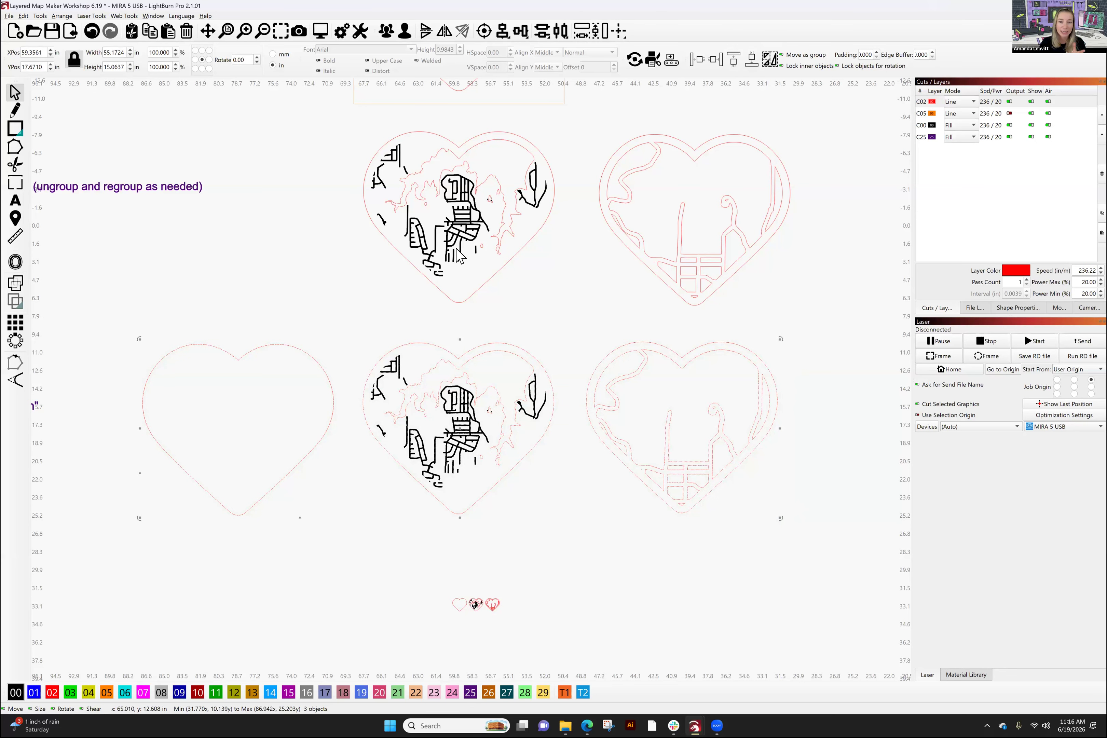
- Resize the three-heart group to 1.1 in tall, about 4.03 in wide, keeping proportions locked
left_click(520, 33)
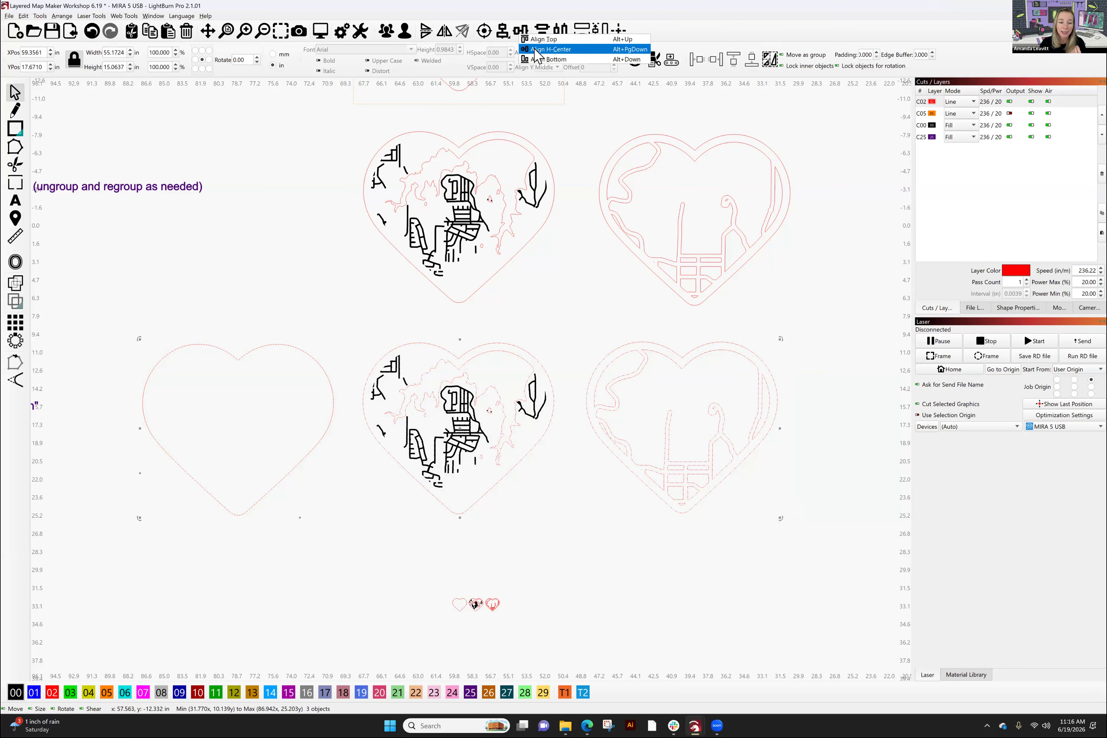
left_click(115, 66)
double_click(115, 66)
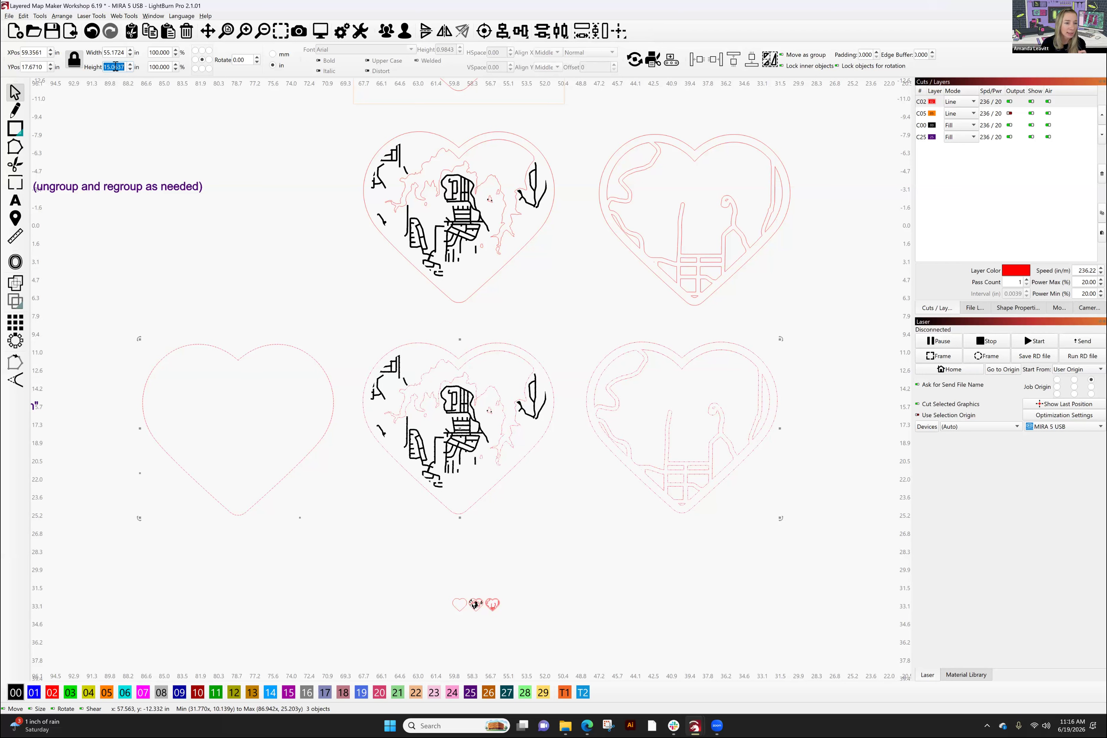
type("1.1")
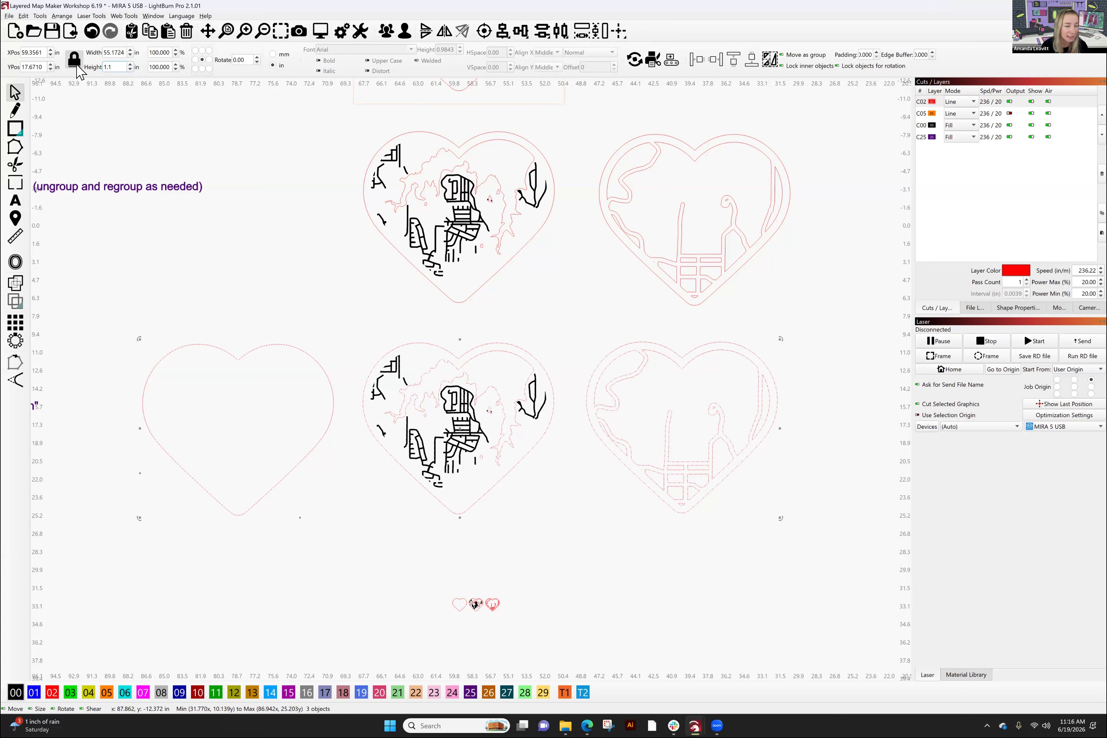
key("Tab")
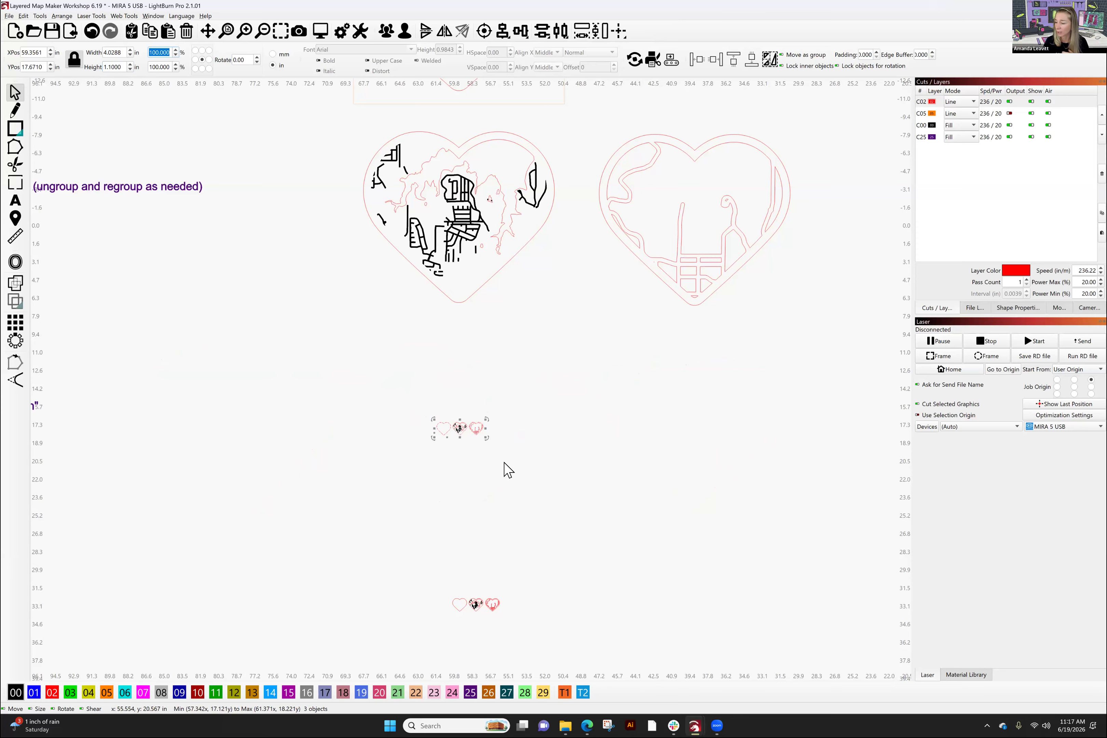
- Move the small heart group onto the laser bed's top-right corner and delete the leftover copy
left_click(356, 545)
left_click_drag(433, 589, 537, 645)
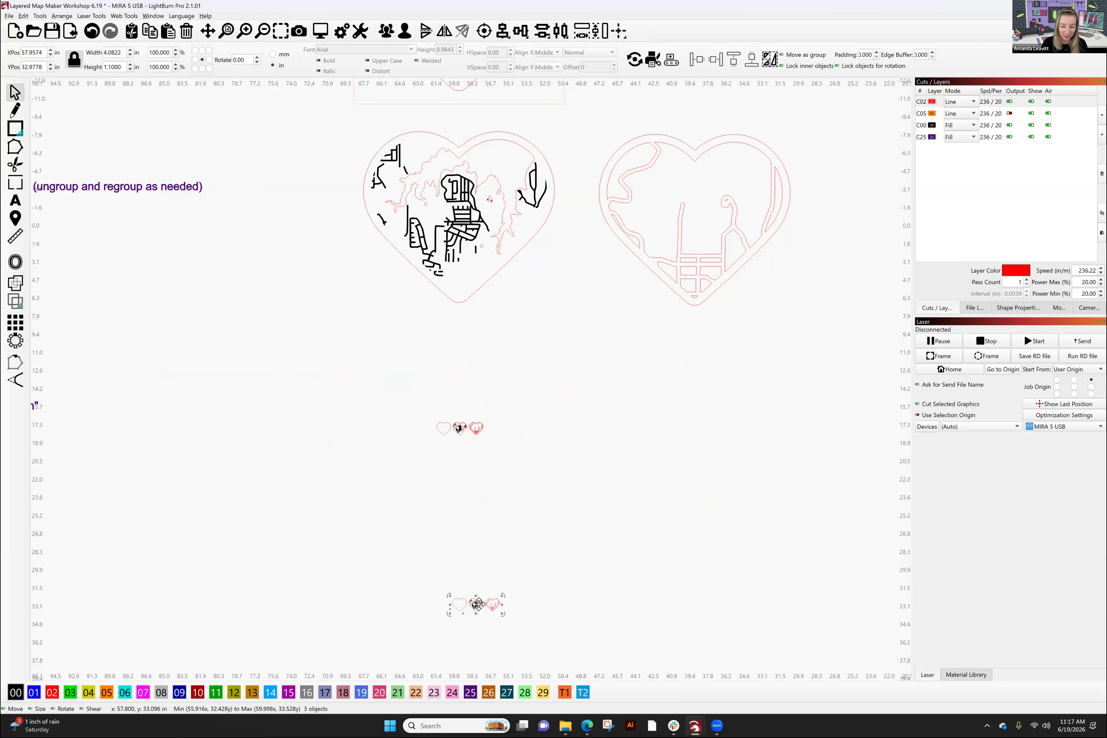
left_click_drag(478, 604, 829, 360)
left_click_drag(679, 449, 470, 526)
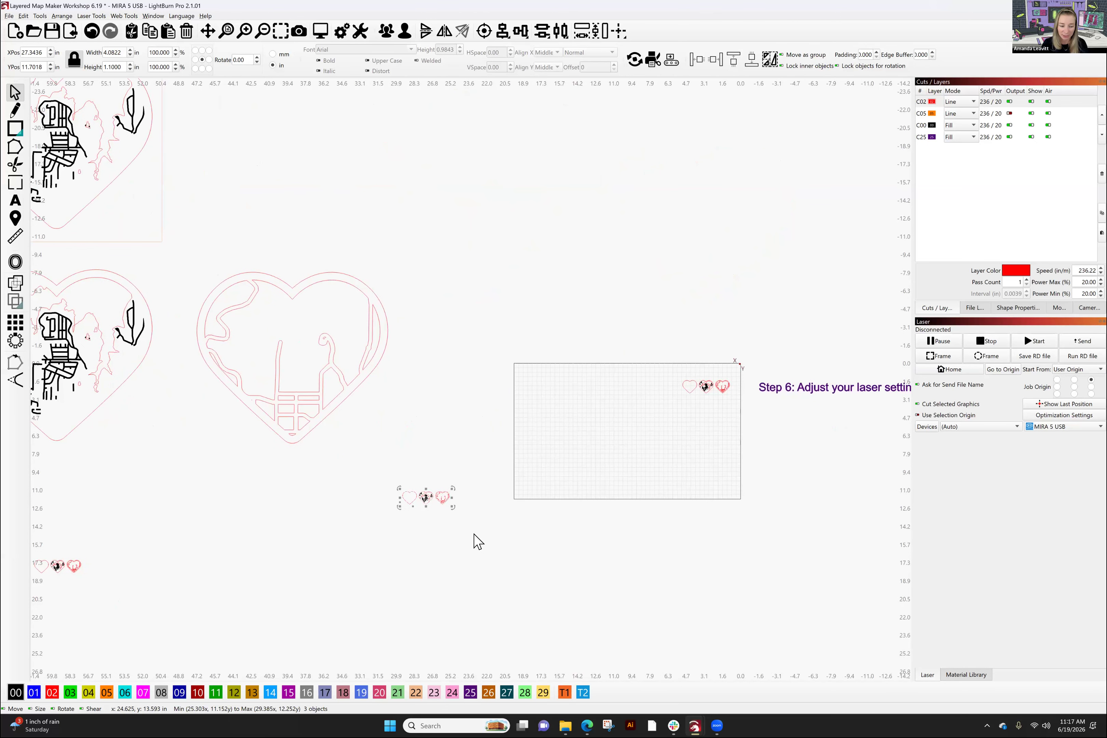
key("Delete")
left_click_drag(705, 438, 560, 492)
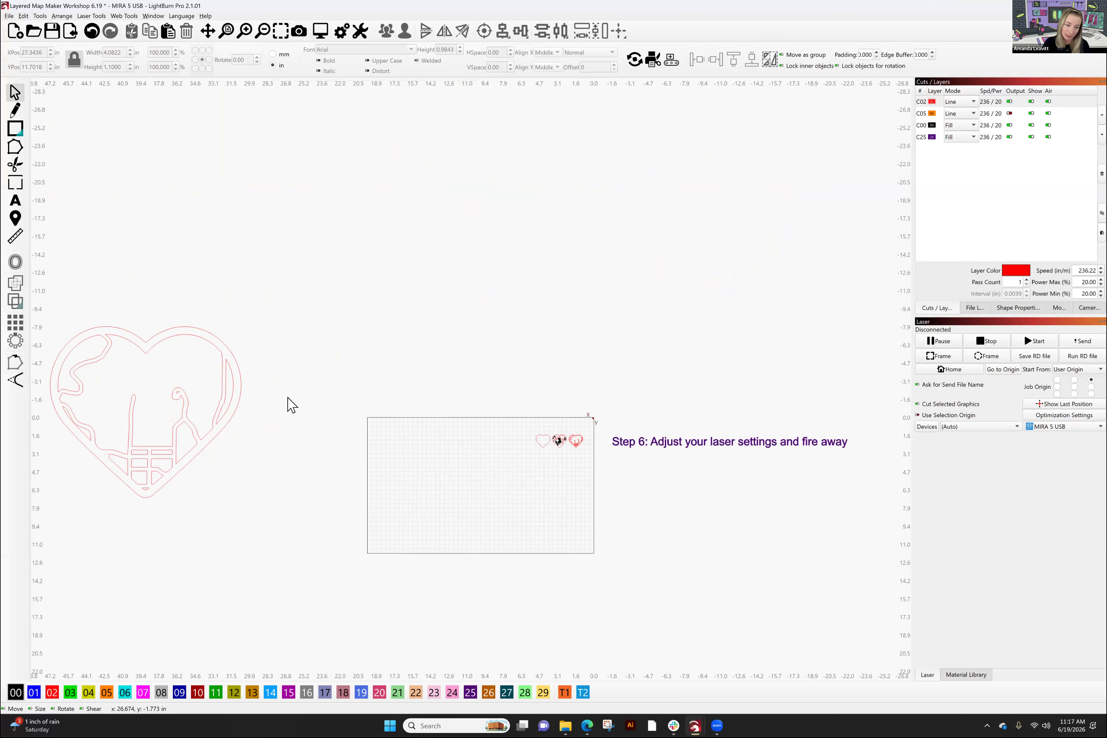
- Check the orange C05 alignment layer across the Step 1–6 layout, then zoom in on the bed's hearts
scroll(292, 405, "down", 5)
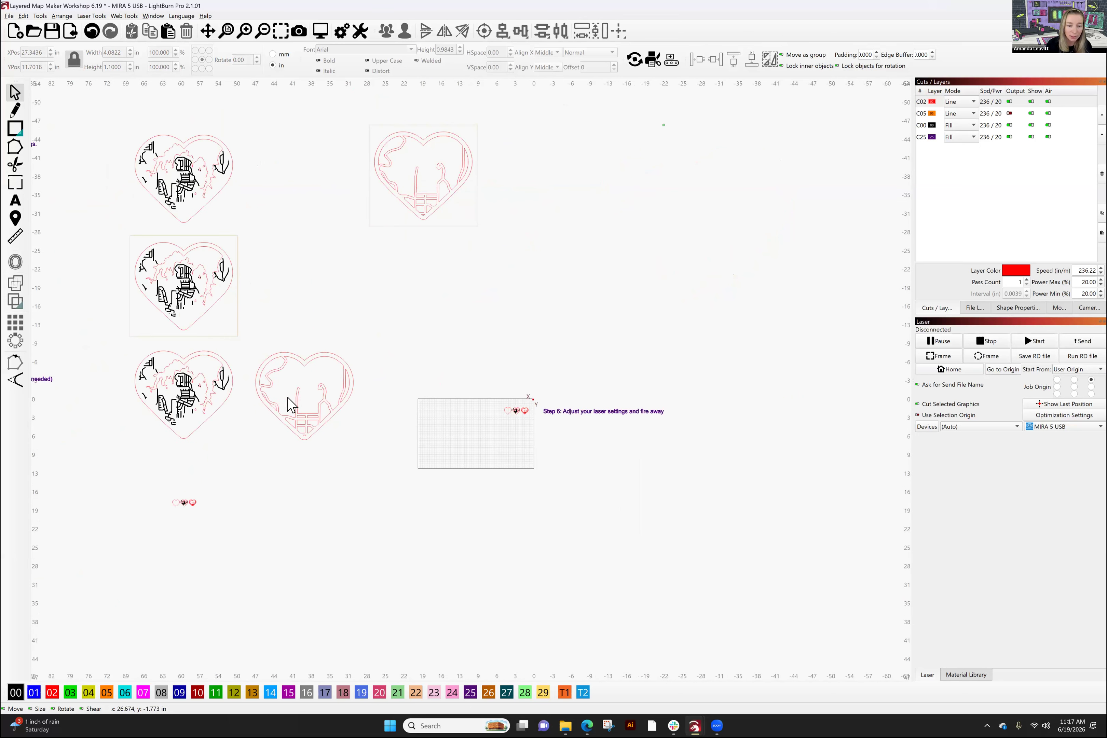
left_click_drag(369, 322, 553, 345)
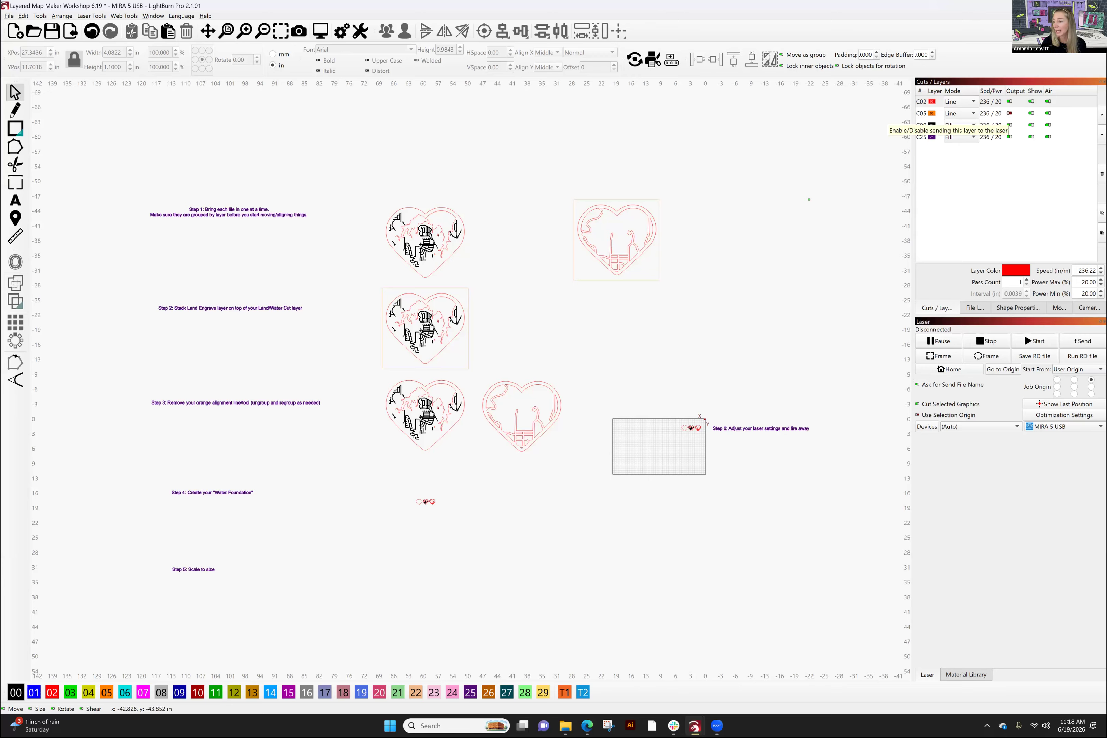
left_click(1031, 113)
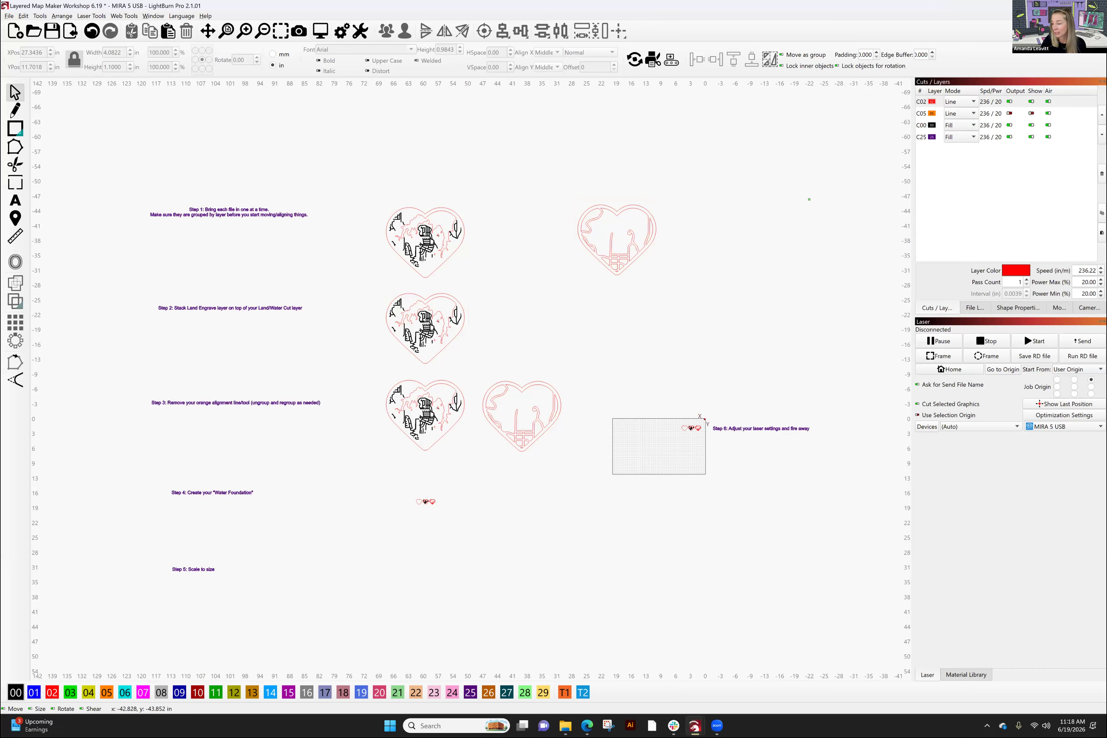
left_click(1009, 113)
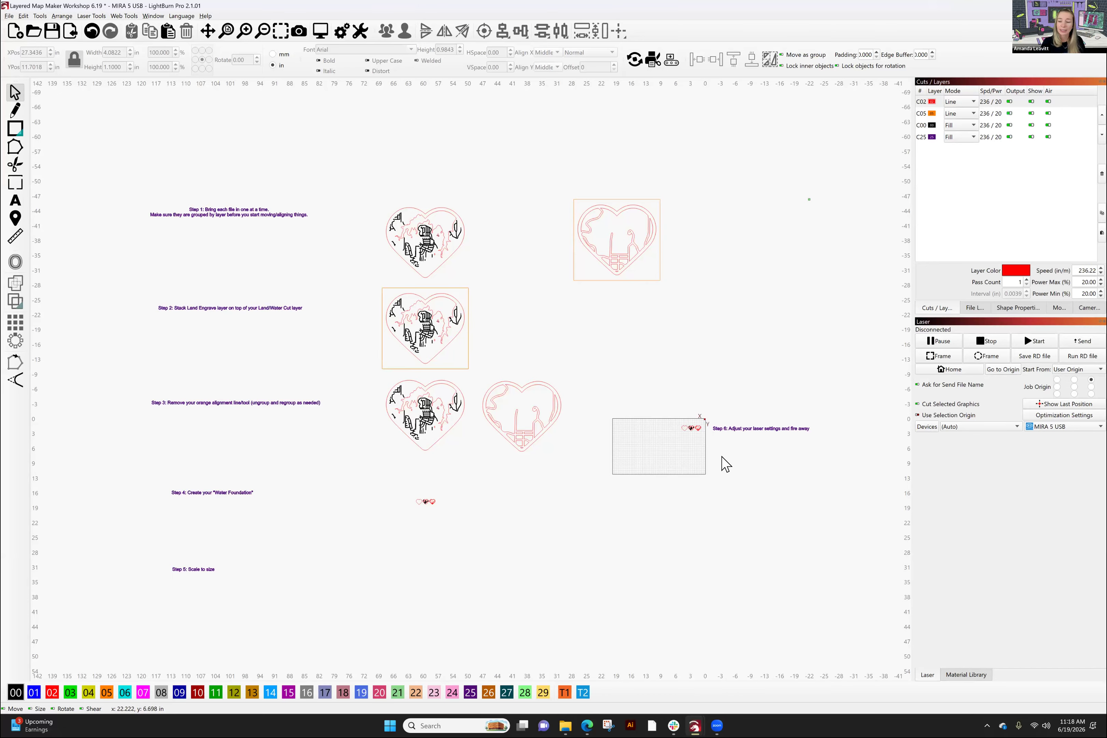
scroll(601, 466, "up", 5)
scroll(458, 439, "up", 4)
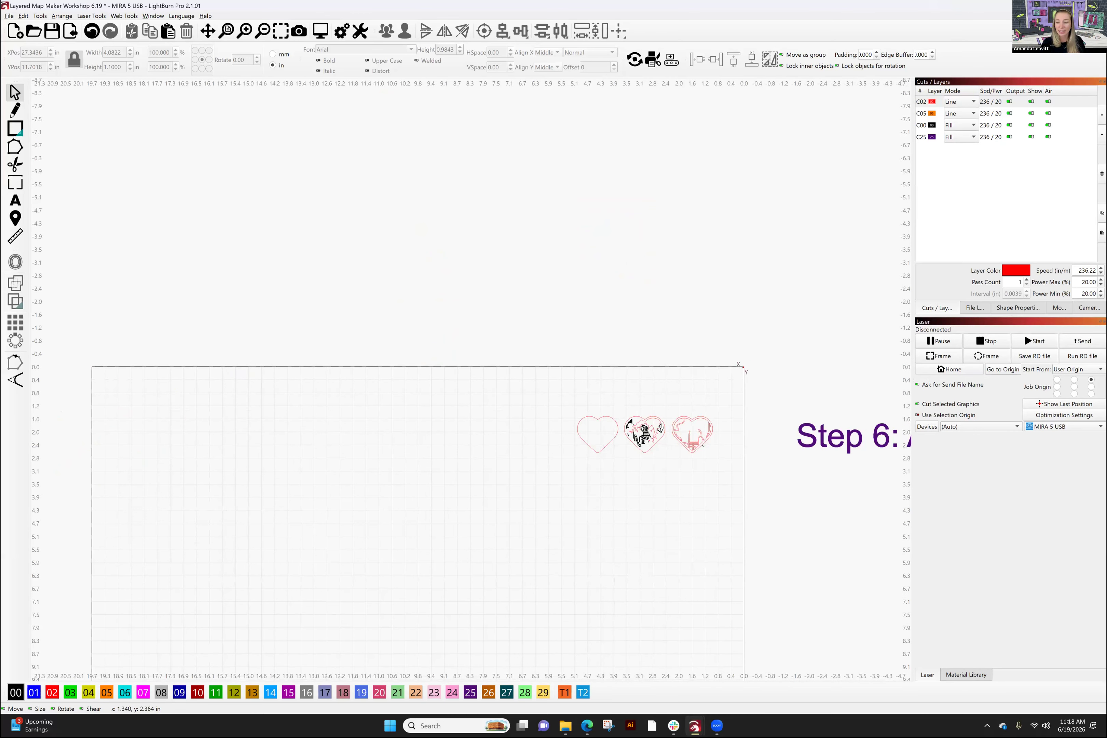
left_click_drag(674, 457, 646, 464)
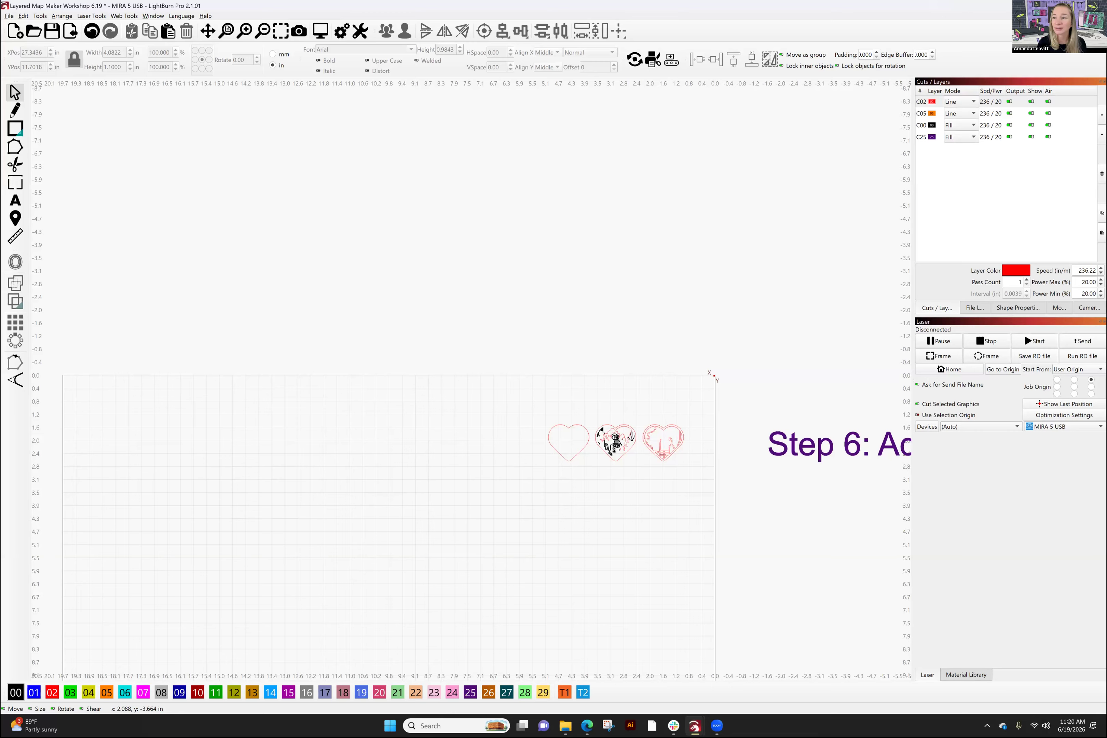
- Minimize LightBurn, bring up the Maker Studio browser, and drag the Facebook group window on screen
left_click(1050, 6)
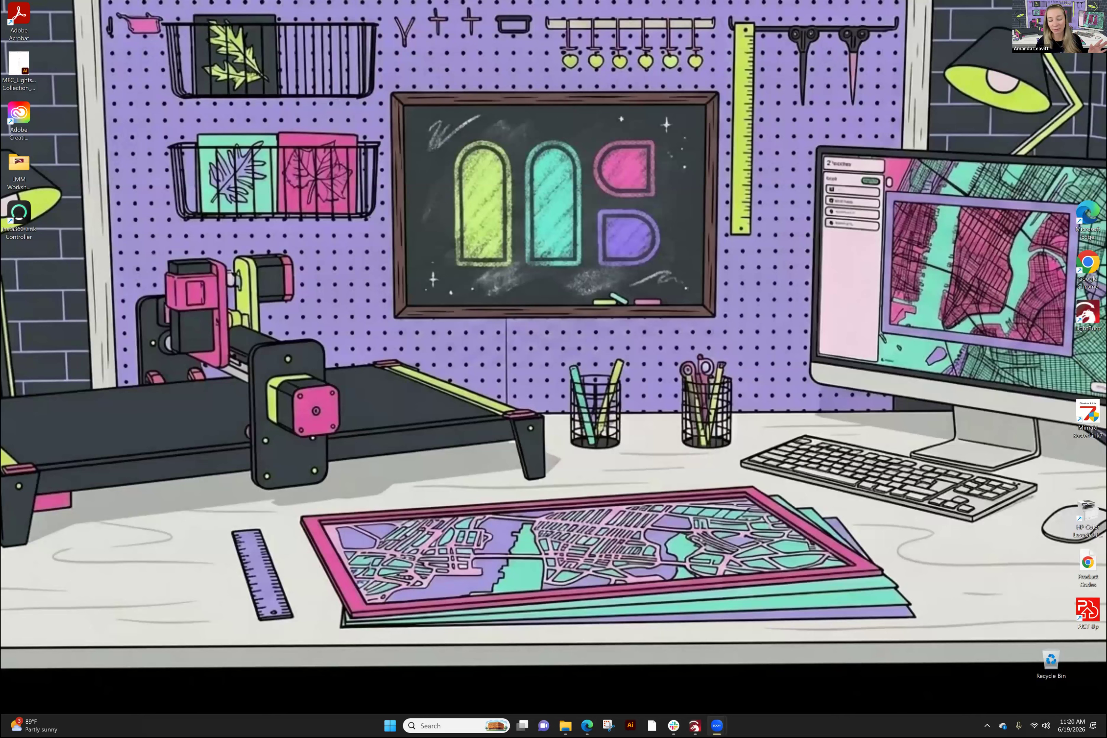
mouse_move(587, 725)
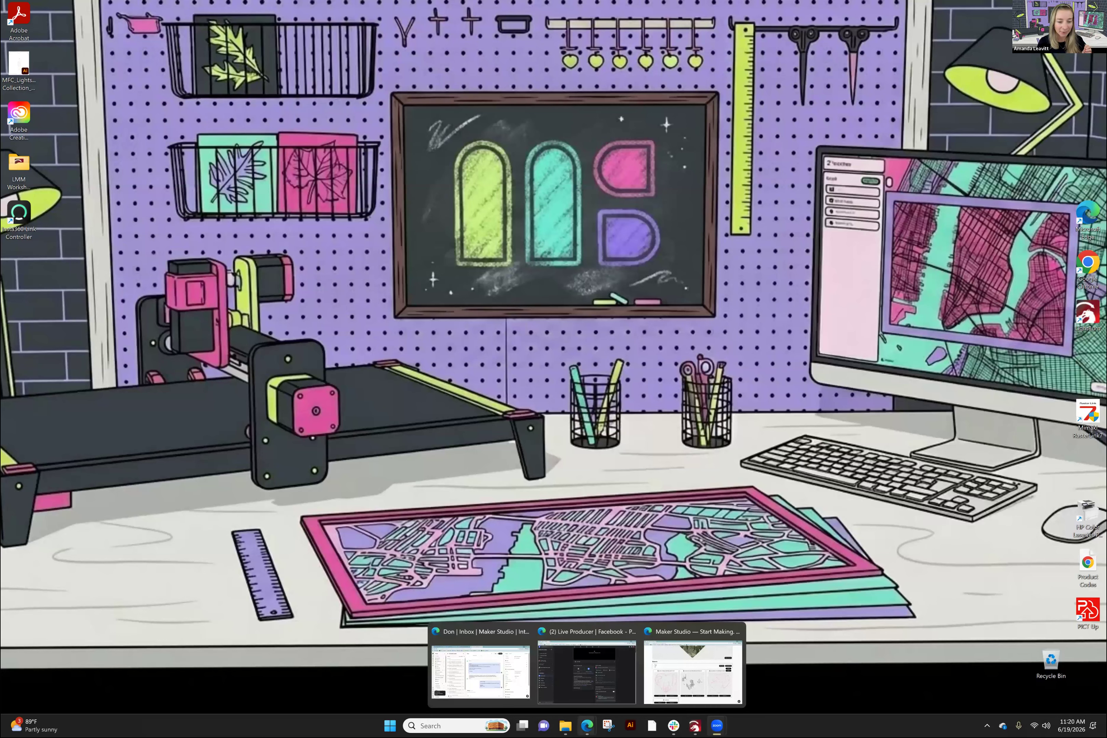
left_click(693, 671)
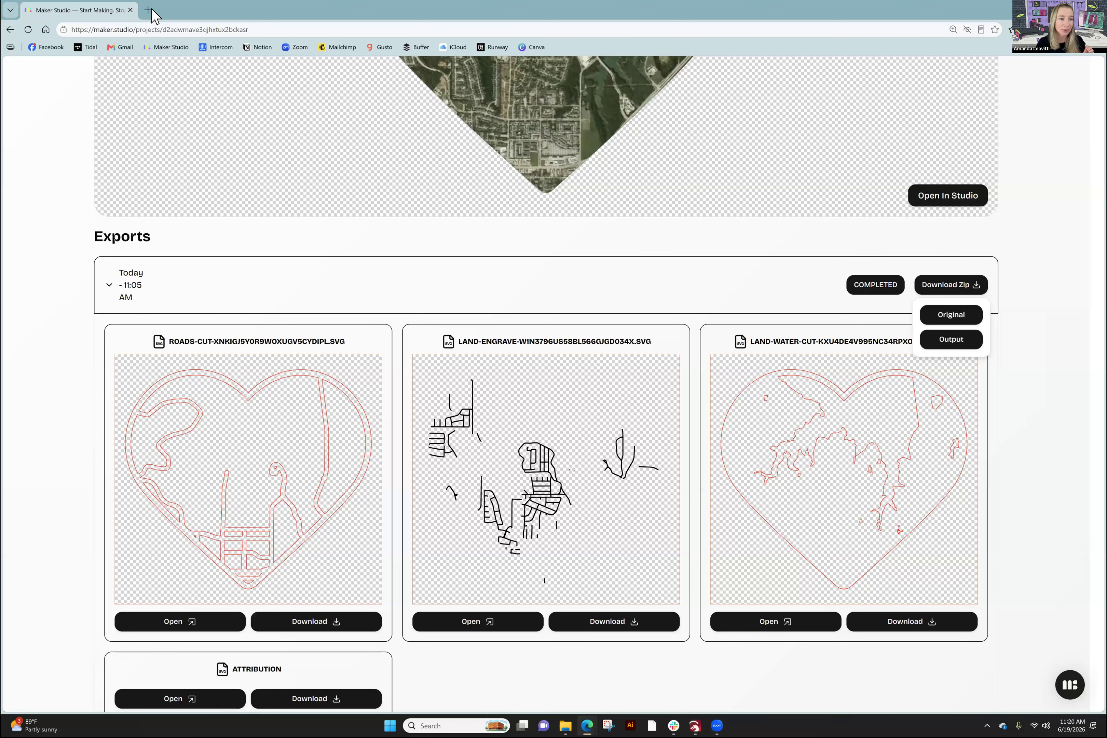
left_click(151, 10)
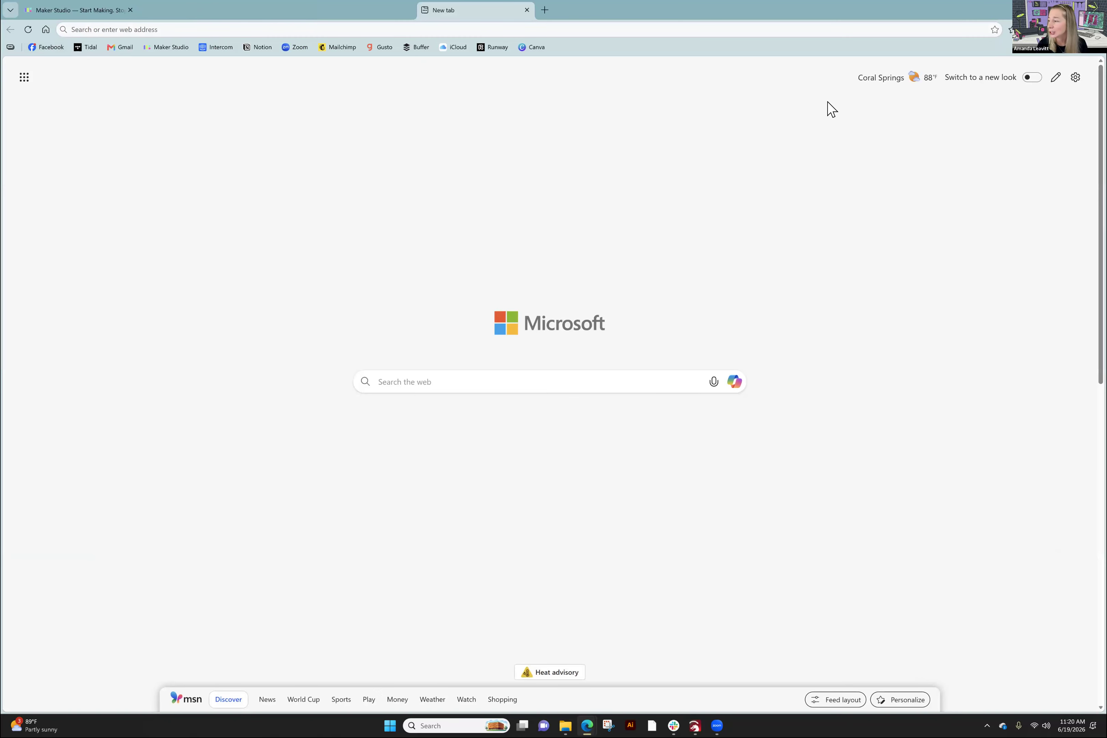
key("ctrl+w")
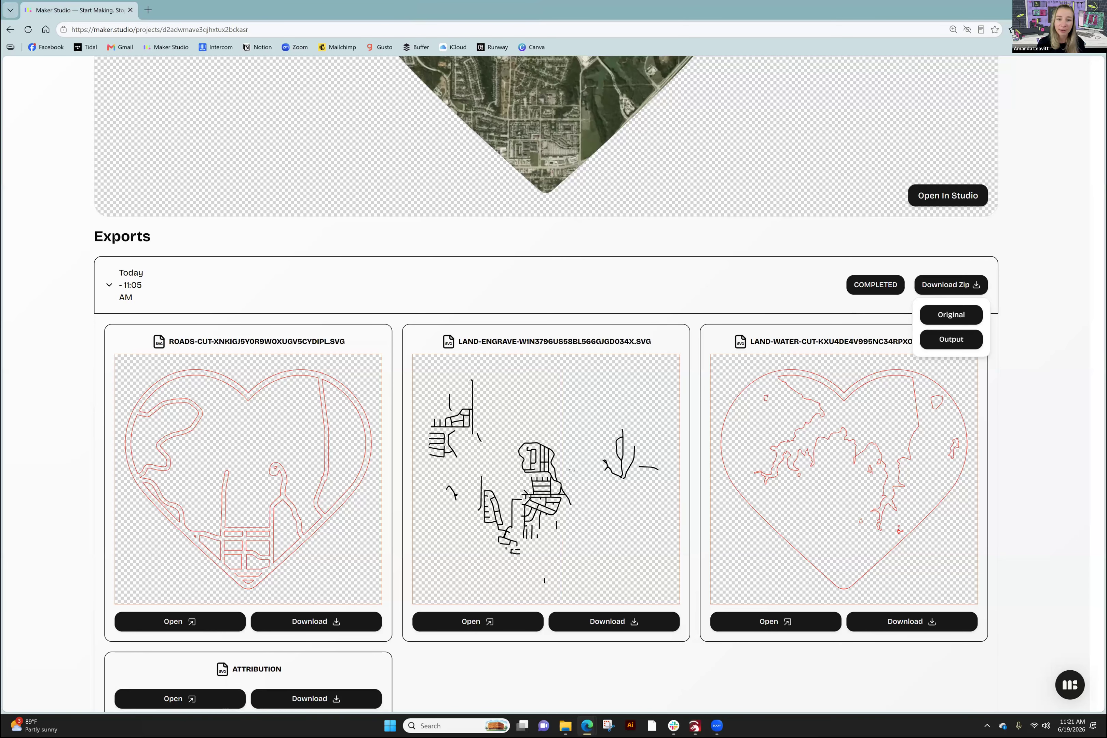
left_click_drag(450, 60, 238, 60)
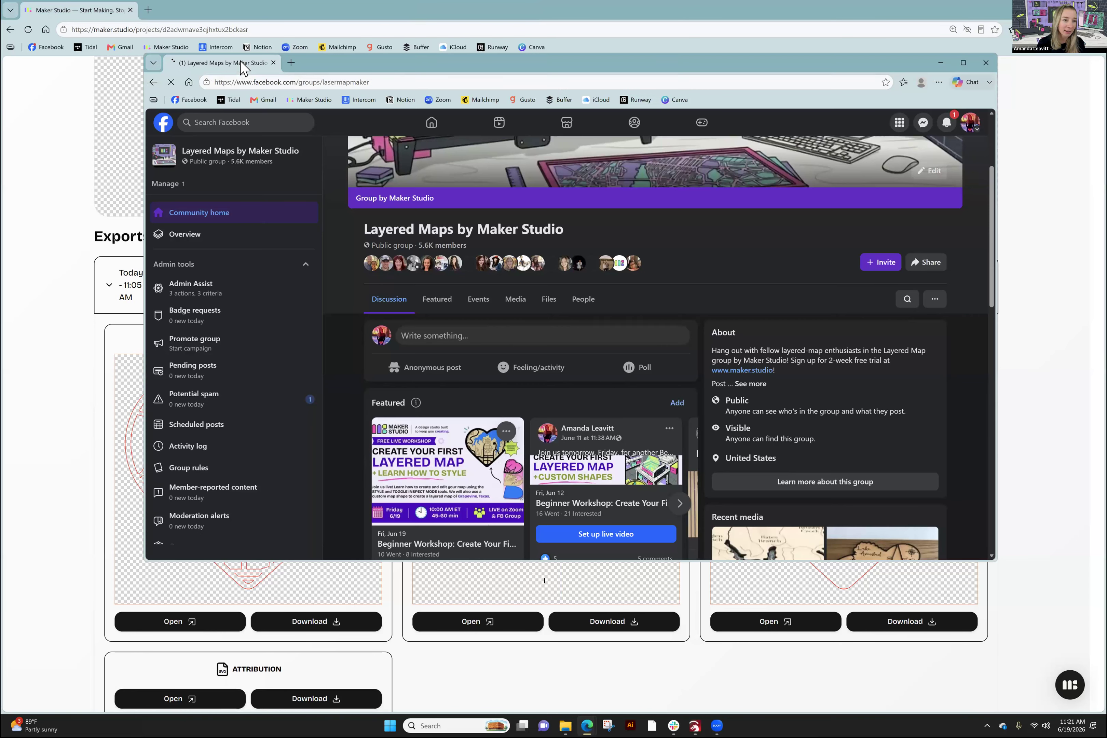
- Download the Layered Maps Basic City Map Template Guide PDF from the group's Files and open it
left_click(192, 14)
left_click_drag(192, 14, 194, 14)
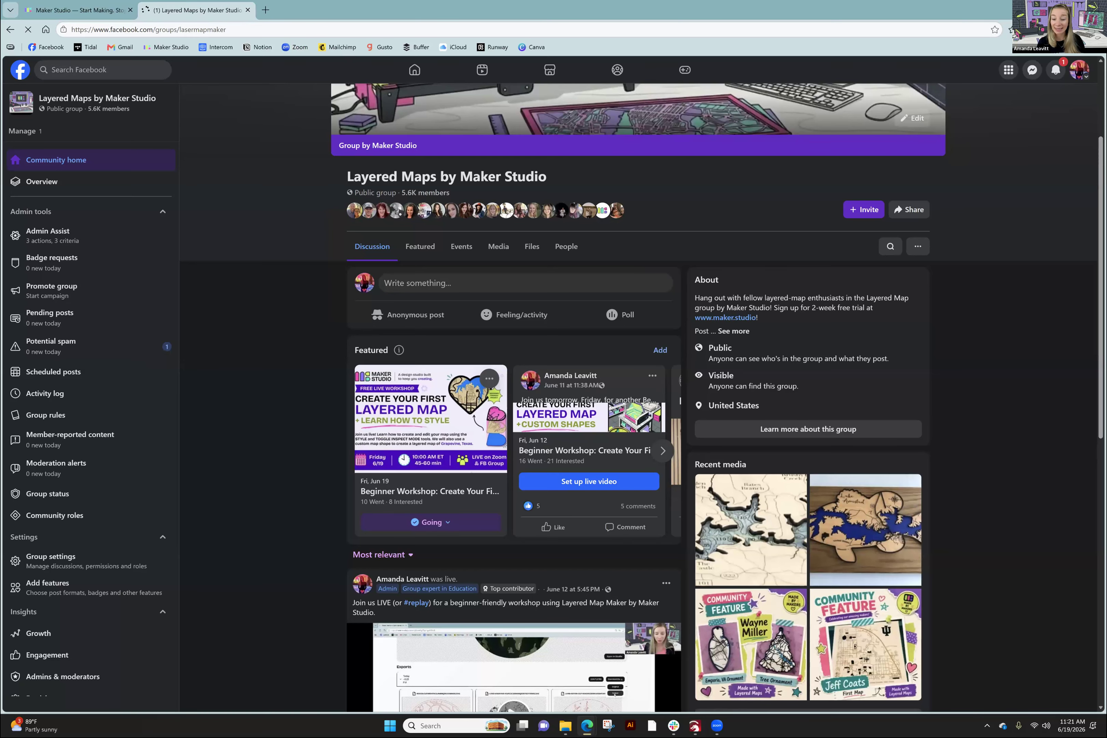
left_click(530, 257)
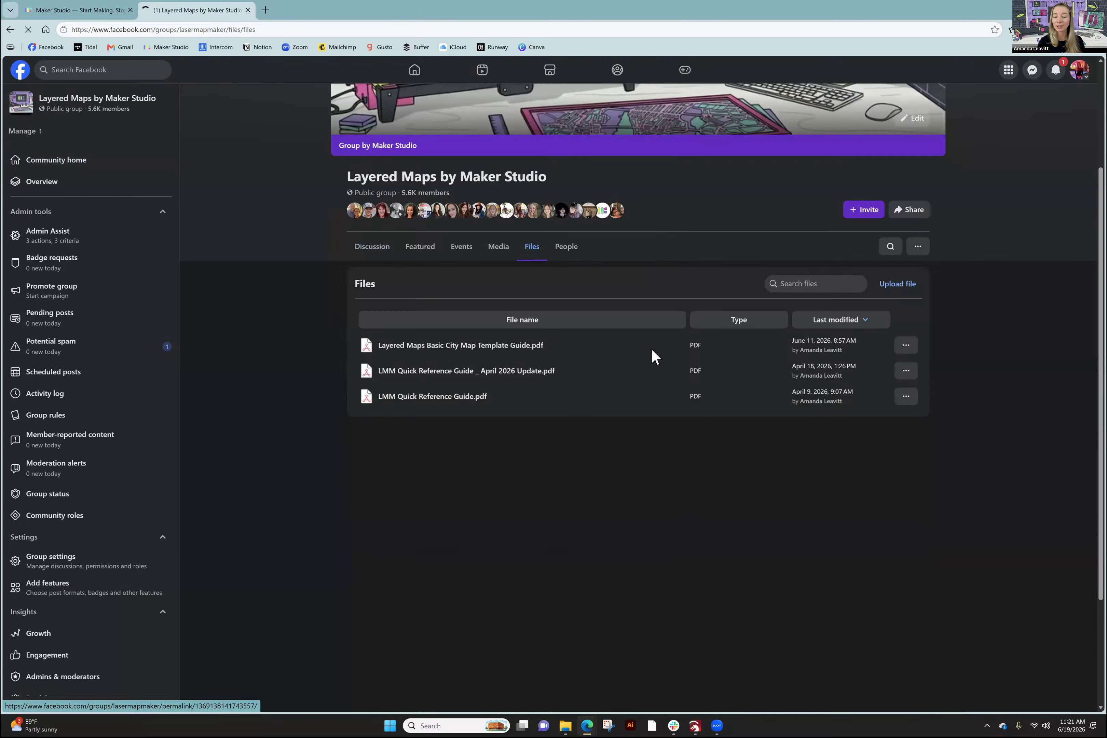
left_click(905, 345)
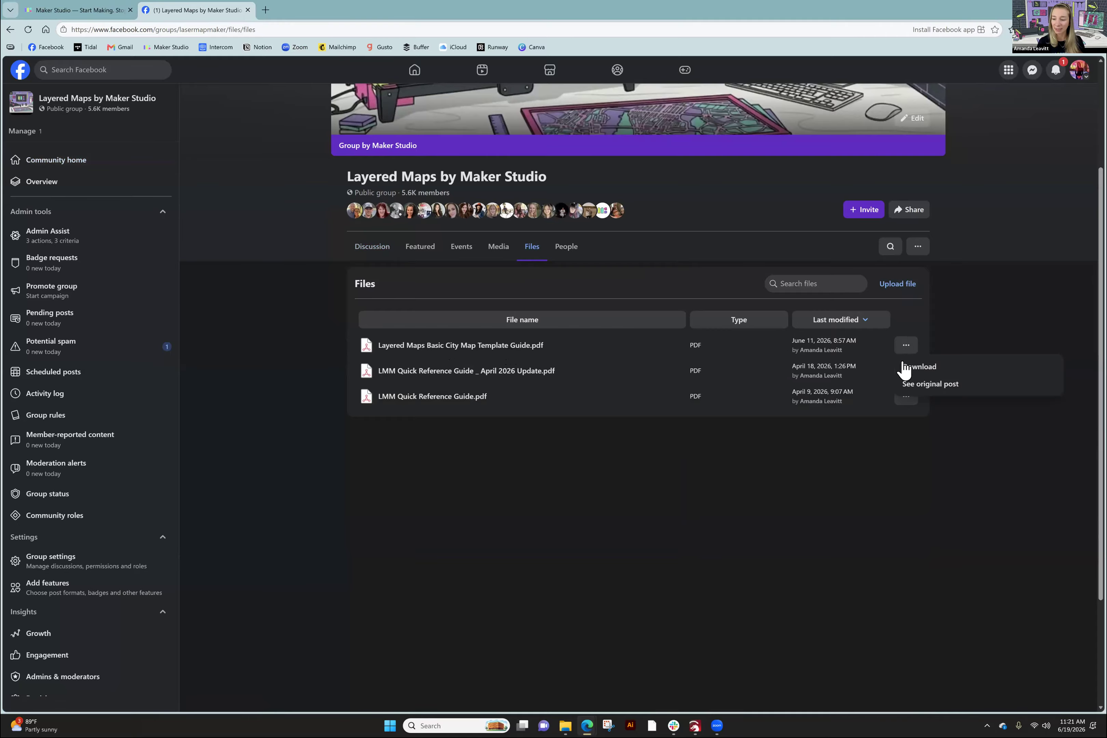
left_click(478, 345)
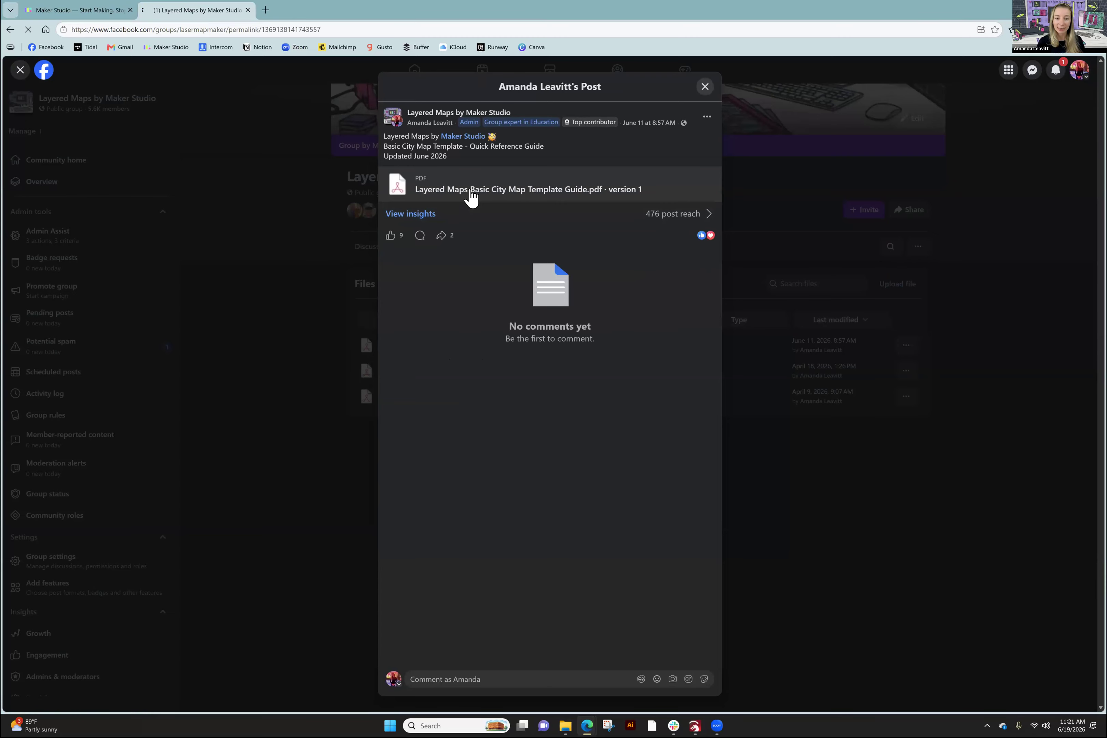
left_click(586, 188)
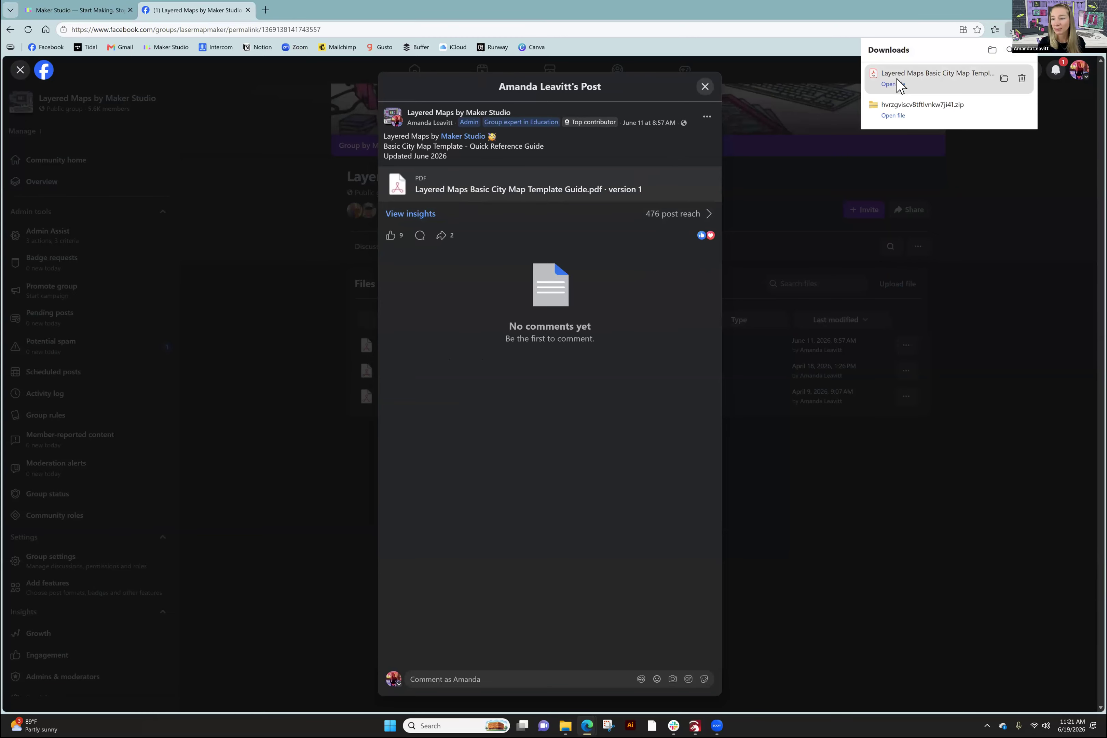
left_click(897, 78)
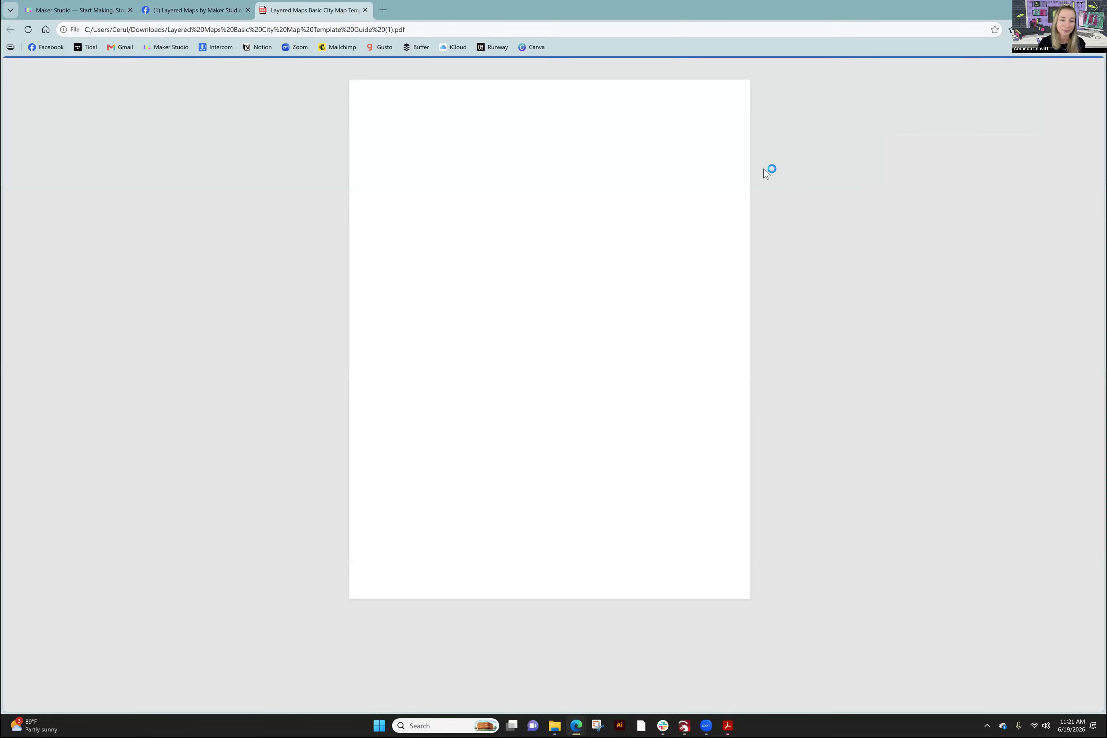